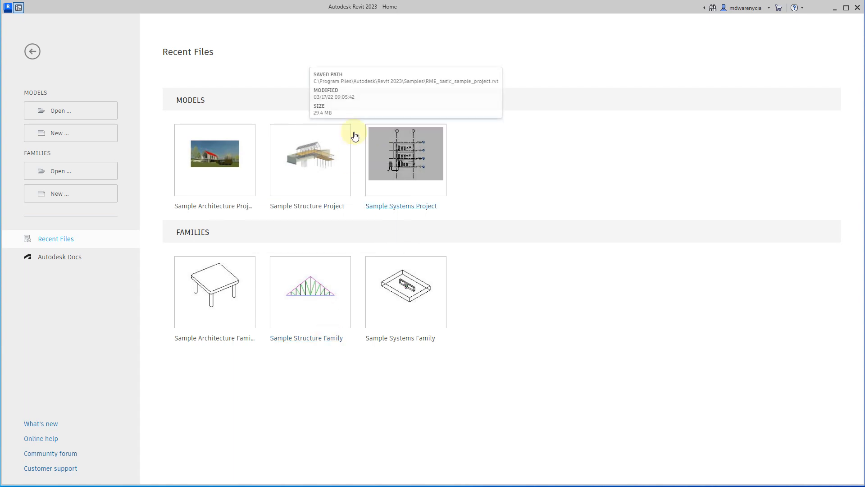
# Create a new project based on the Imperial-Architectural Template.
pyautogui.click(102, 133)
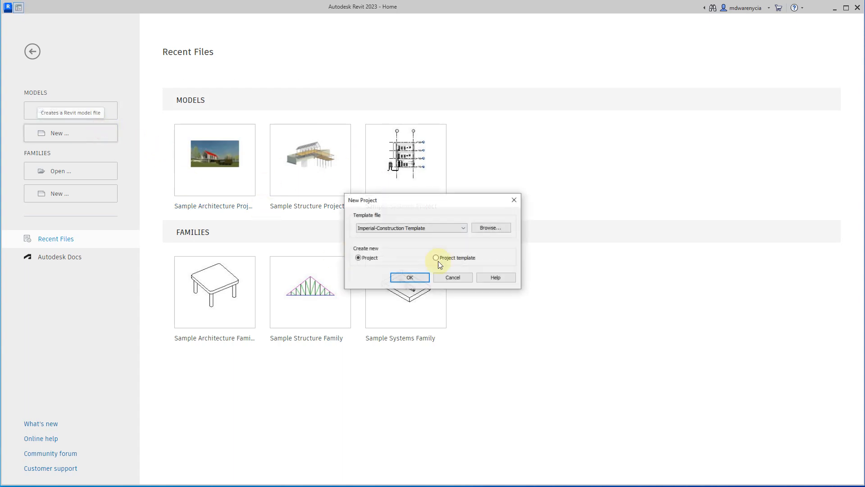
pyautogui.click(392, 229)
pyautogui.click(393, 249)
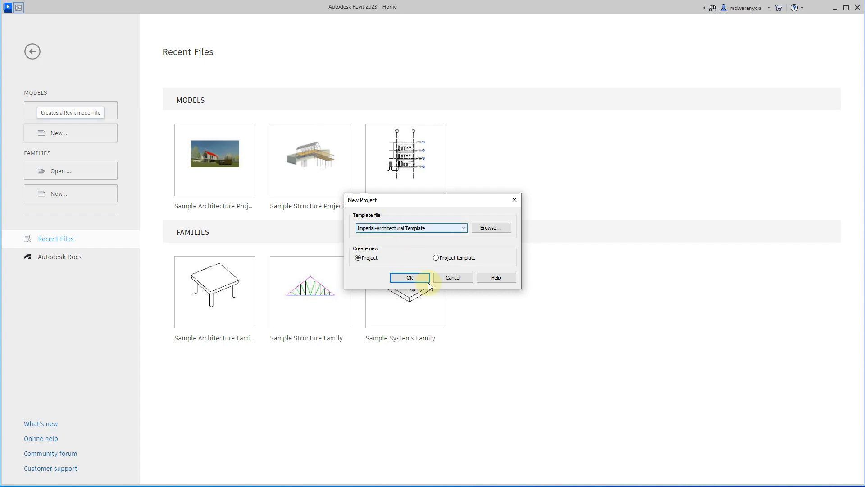
pyautogui.click(410, 278)
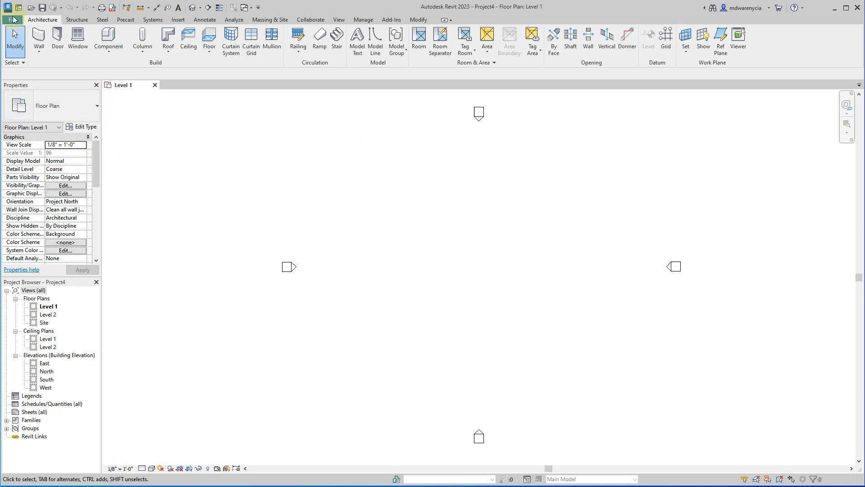
# Draw a vertical Exterior - Brick on CMU wall about 7' long between the elevation markers on Level 1.
pyautogui.click(39, 37)
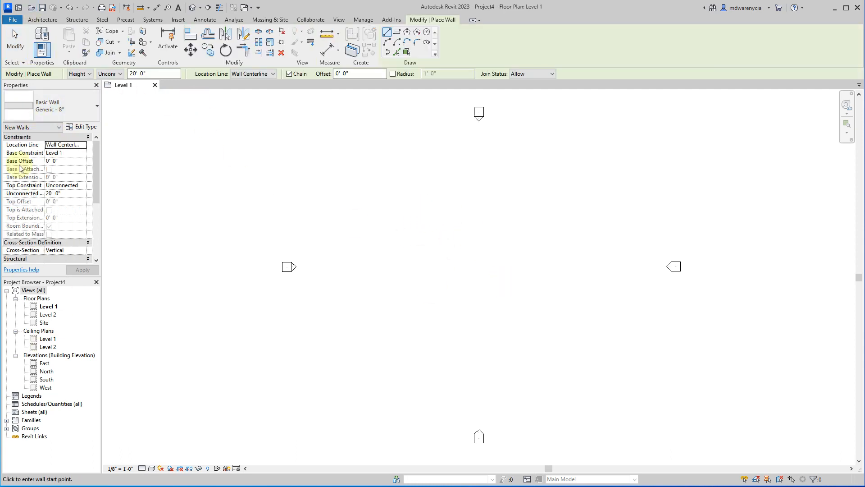
pyautogui.click(75, 110)
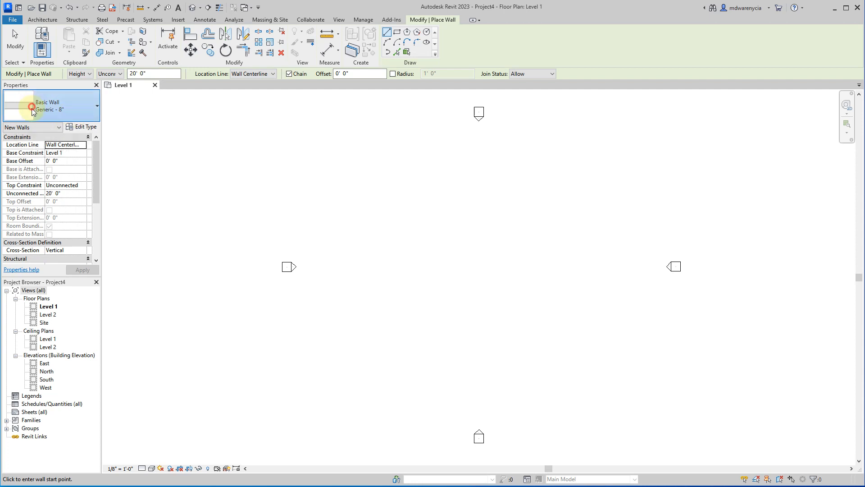
pyautogui.scroll(5, 27, 221)
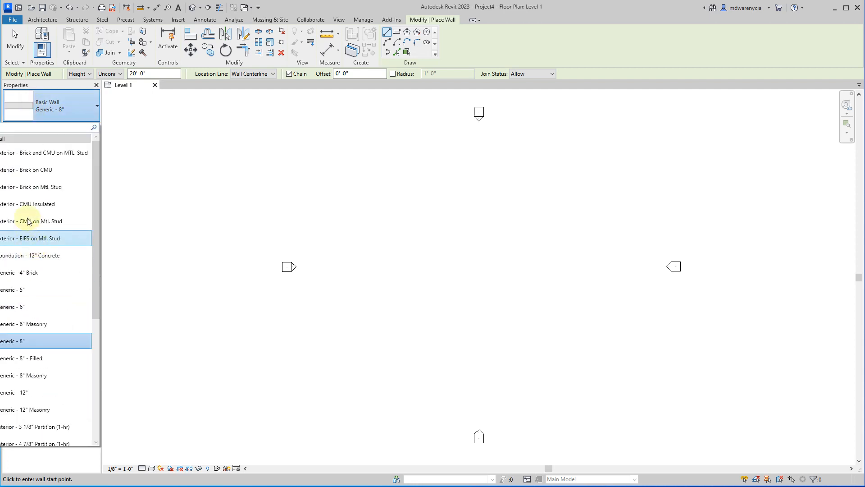
pyautogui.click(17, 172)
pyautogui.click(453, 248)
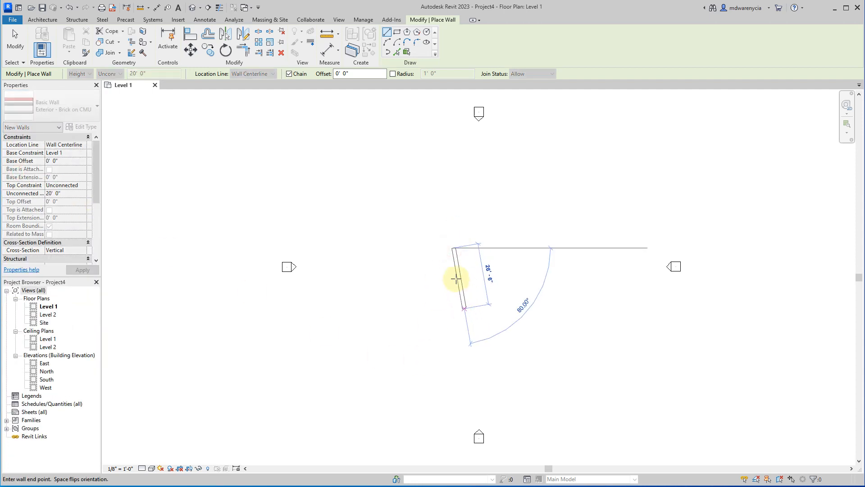
pyautogui.click(454, 264)
pyautogui.press('Escape')
pyautogui.press('Escape')
# Set the floor plan's detail level to Medium and switch its visual style to one that displays material colors.
pyautogui.scroll(4, 452, 252)
pyautogui.scroll(4, 518, 268)
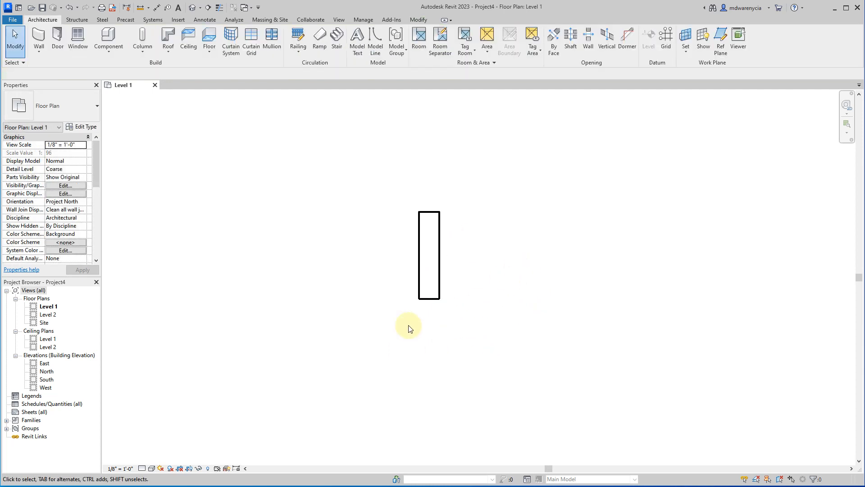
pyautogui.scroll(6, 431, 243)
pyautogui.click(144, 468)
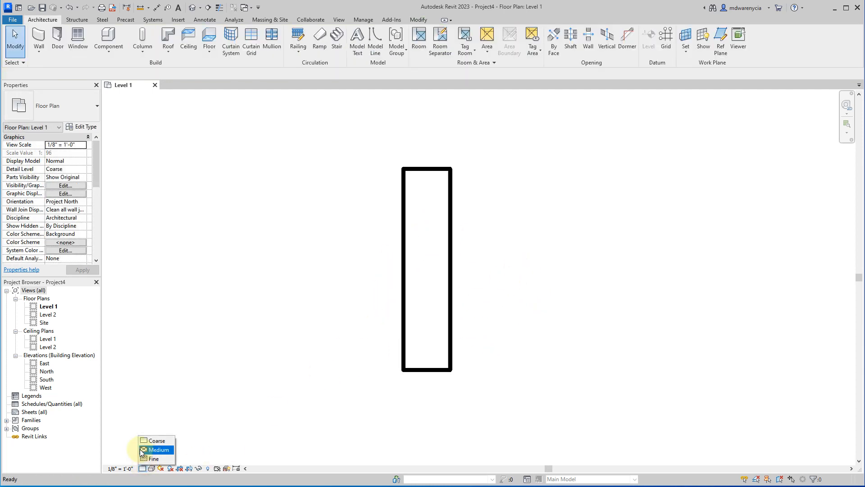
pyautogui.click(153, 449)
pyautogui.click(152, 468)
pyautogui.click(168, 441)
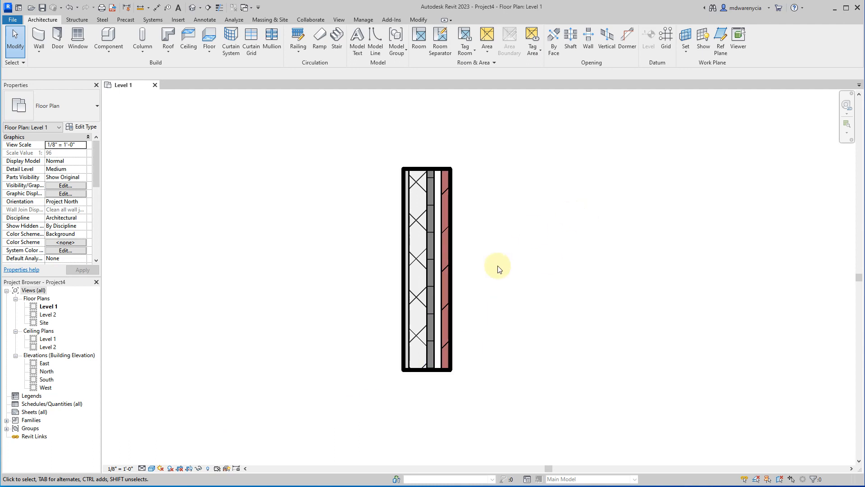
# Copy the brick wall and paste the duplicate about 5' 6" to its right.
pyautogui.click(444, 305)
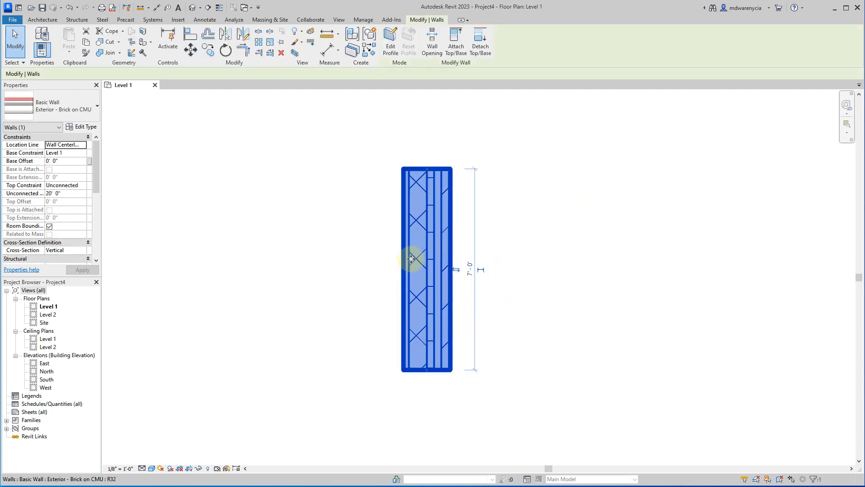
pyautogui.click(540, 322)
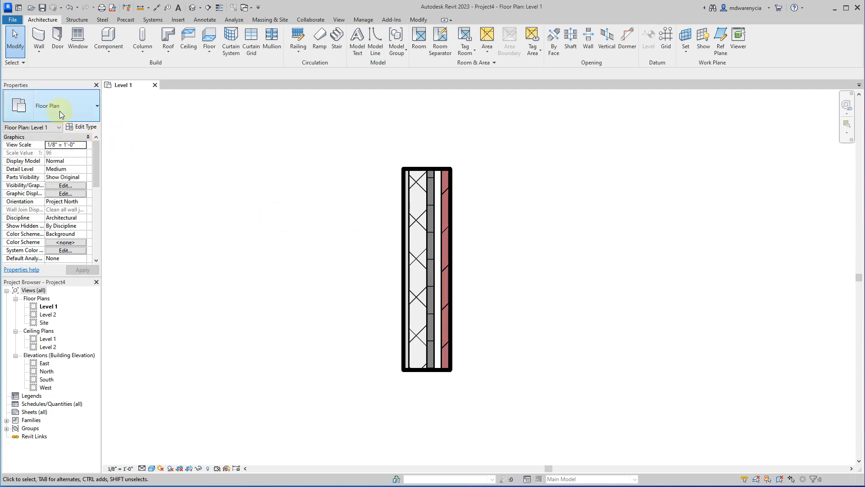
pyautogui.click(415, 290)
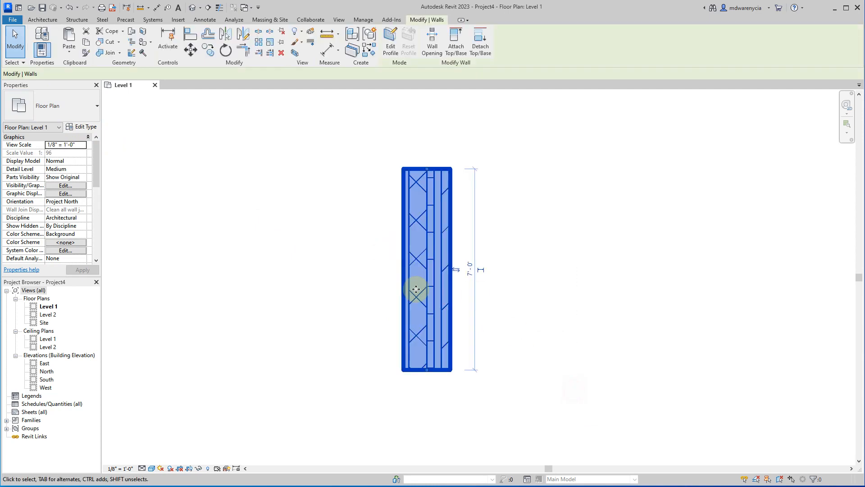
pyautogui.hotkey('ctrl', 'c')
pyautogui.hotkey('ctrl', 'v')
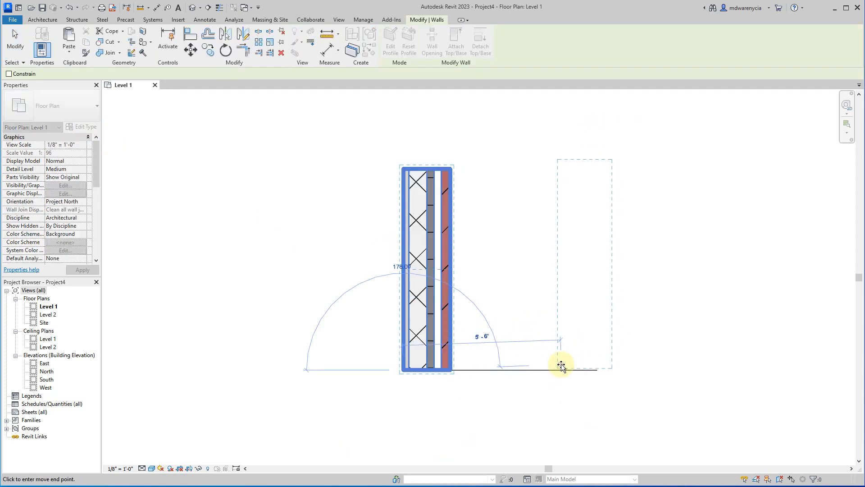
pyautogui.click(561, 367)
pyautogui.click(506, 310)
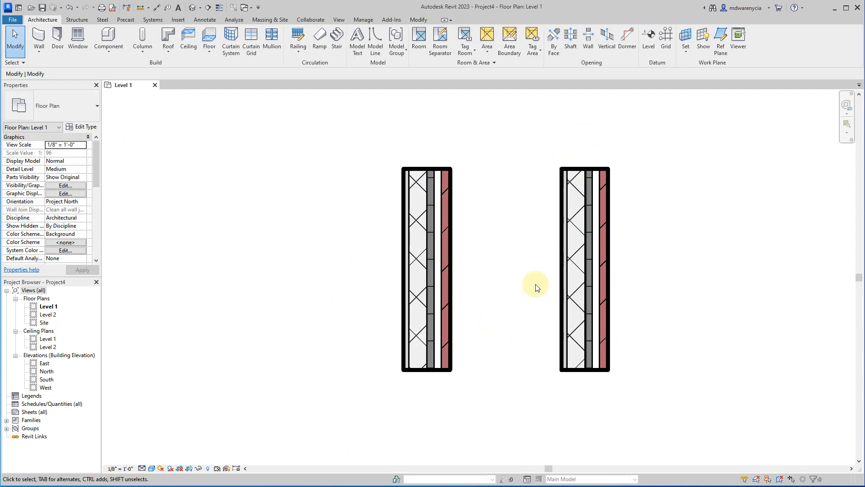
# Review the copied wall's type parameters, from Construction down to the IFC Parameters.
pyautogui.moveTo(535, 286); pyautogui.dragTo(434, 294, button='middle')
pyautogui.scroll(2, 386, 322)
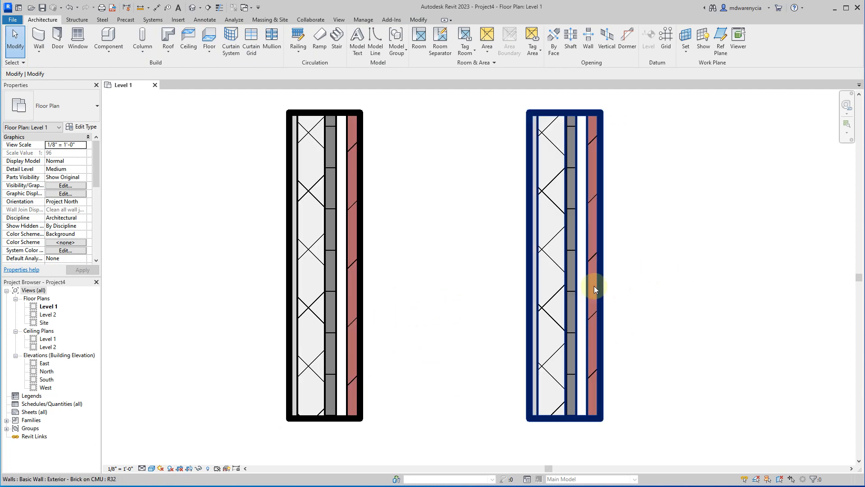
pyautogui.click(567, 266)
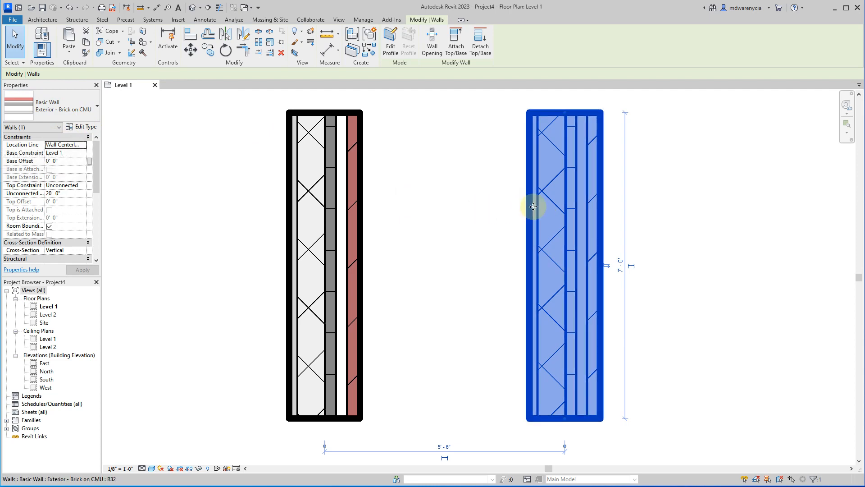
pyautogui.click(85, 127)
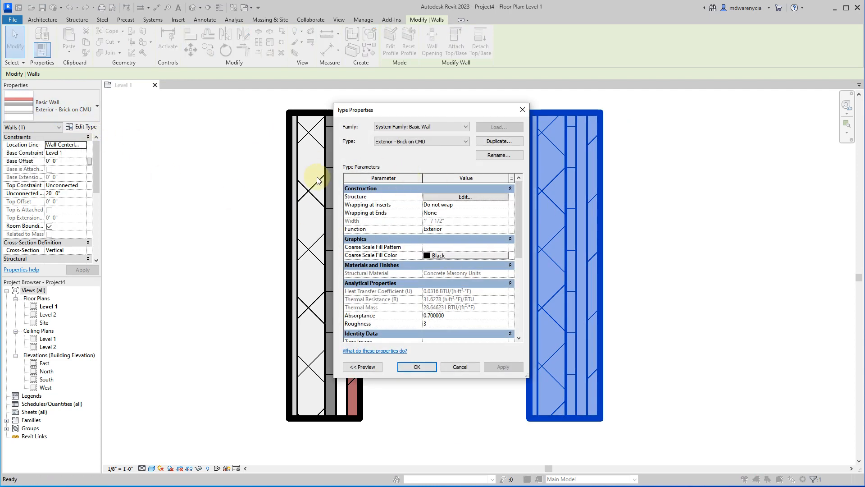
pyautogui.scroll(-5, 423, 274)
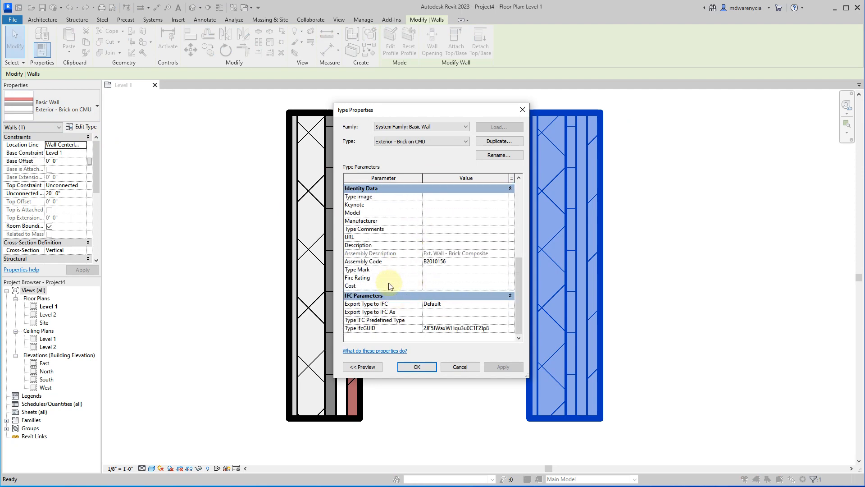
pyautogui.scroll(5, 383, 279)
pyautogui.scroll(-3, 405, 277)
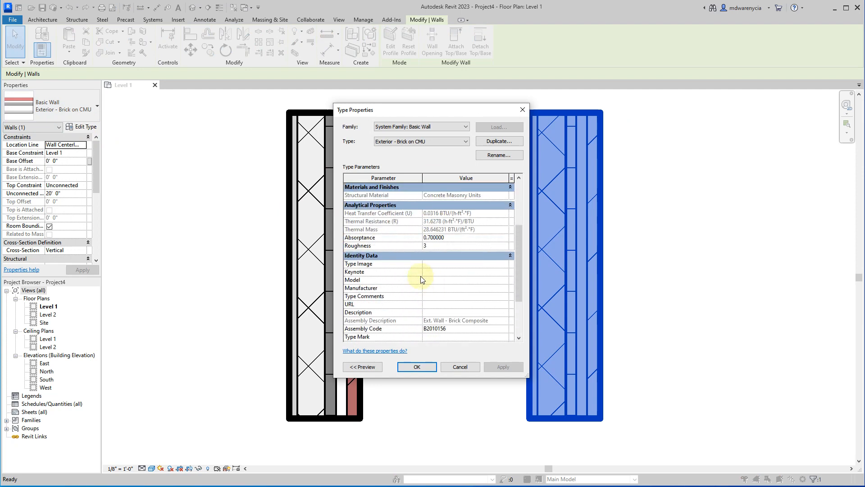
pyautogui.scroll(3, 421, 280)
pyautogui.scroll(-3, 403, 269)
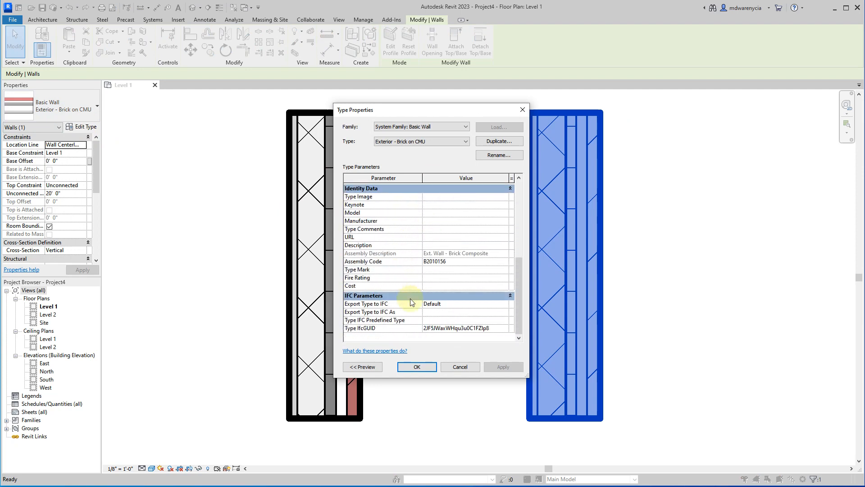
pyautogui.scroll(3, 435, 289)
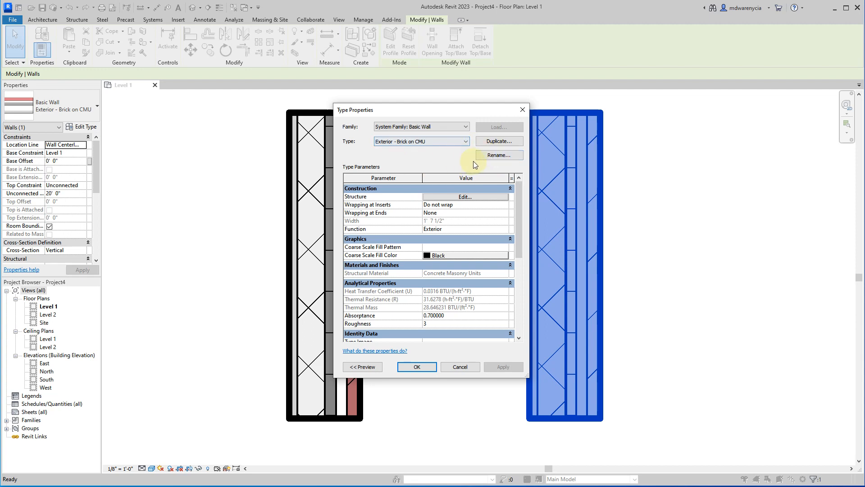
# Rename the copied wall's type as Exterior - Brick on Wood Stud.
pyautogui.click(487, 158)
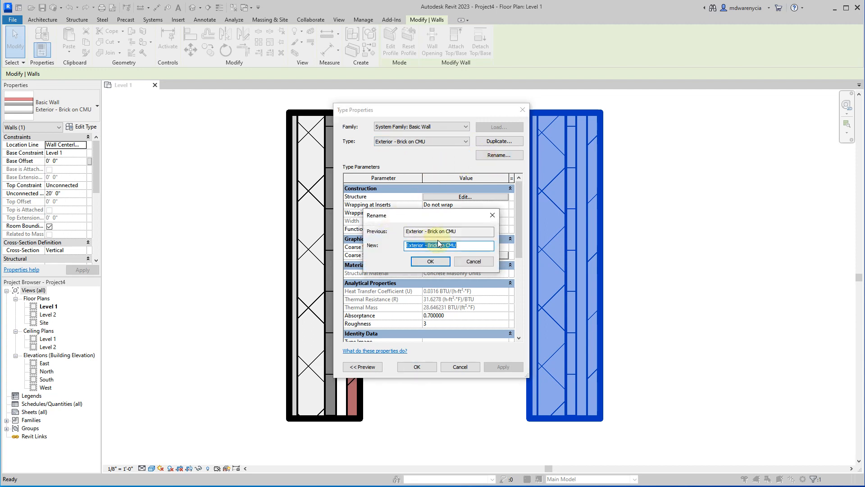
pyautogui.press('End')
pyautogui.hotkey('ctrl', 'shift', 'Left')
pyautogui.write('Wood Stud')
pyautogui.press('Return')
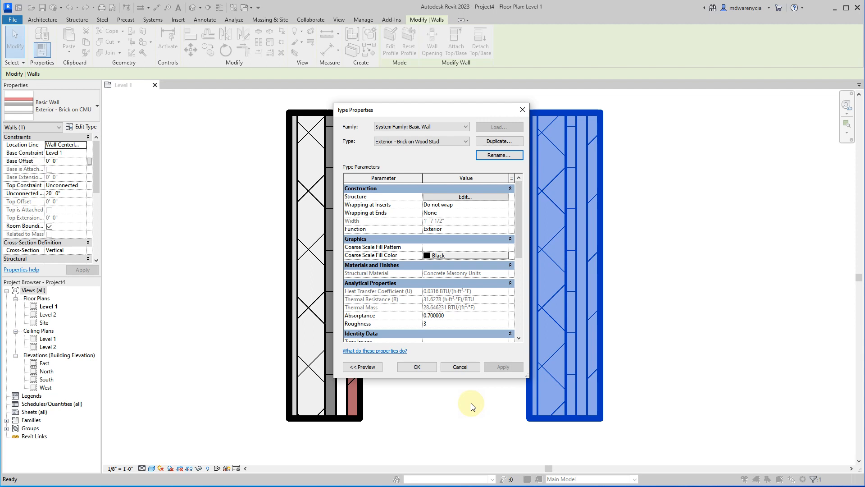
# Inspect the wood stud wall type's layer assembly in an enlarged dialog, and discard the pending type changes.
pyautogui.click(441, 197)
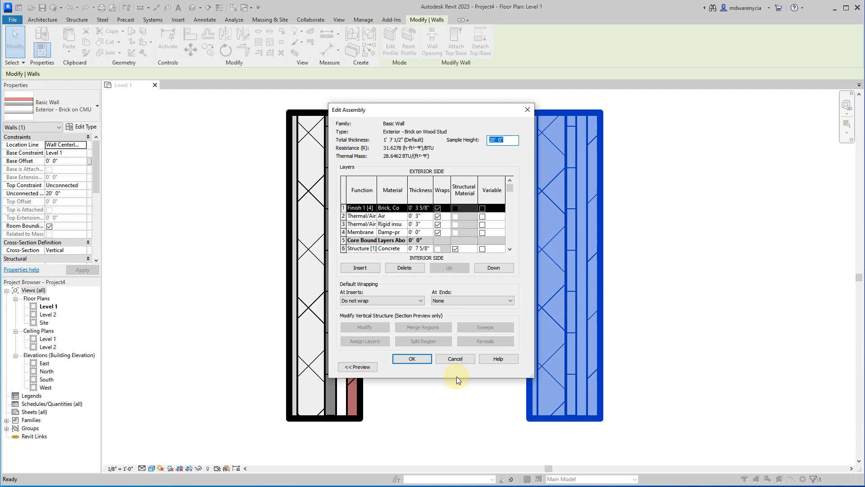
pyautogui.moveTo(458, 377); pyautogui.dragTo(458, 436)
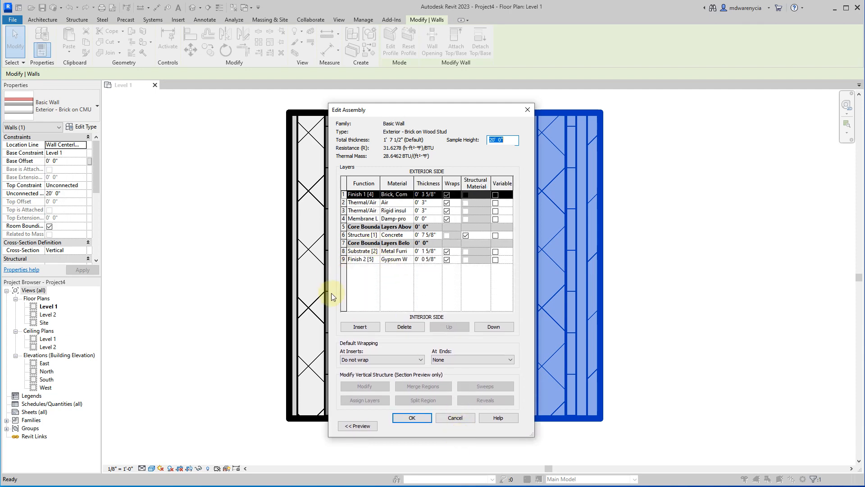
pyautogui.moveTo(329, 299); pyautogui.dragTo(221, 353)
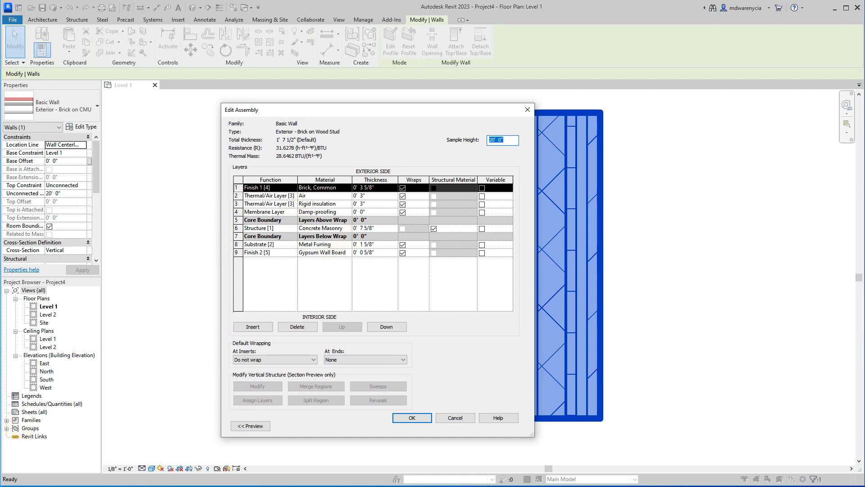
pyautogui.hotkey('alt', 'Tab')
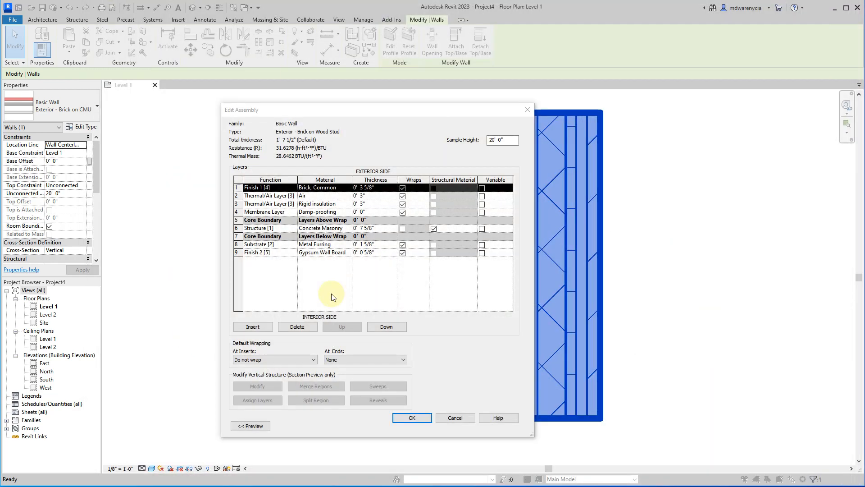
pyautogui.click(325, 230)
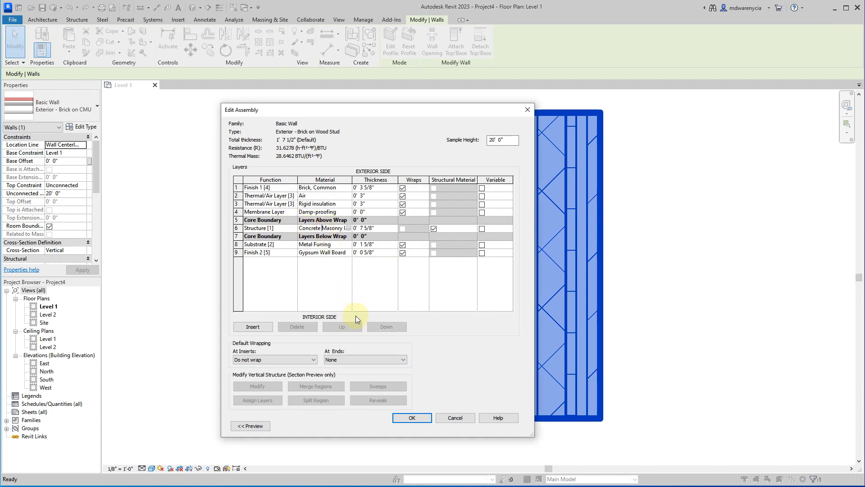
pyautogui.click(455, 417)
pyautogui.click(408, 394)
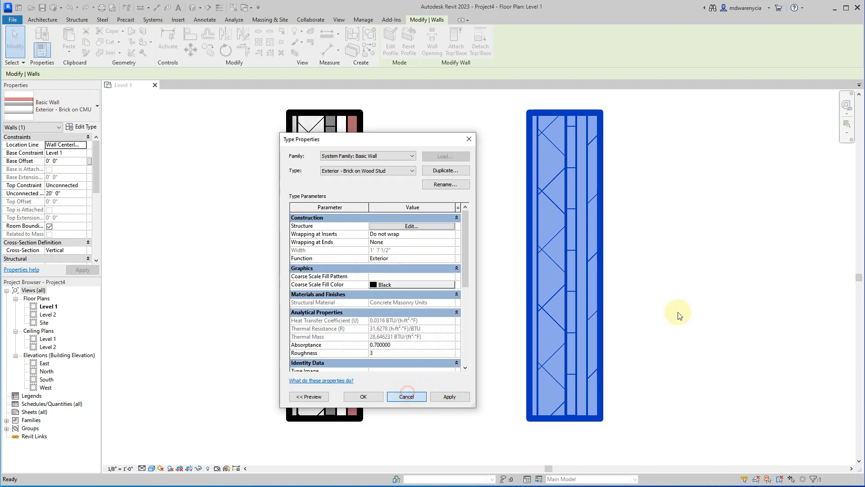
pyautogui.click(647, 213)
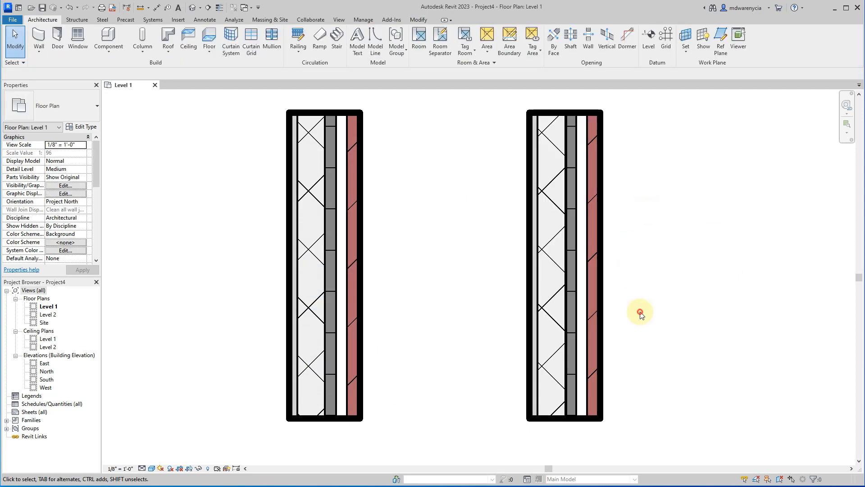
# Rename the type of the copied wall on the right side of the plan as Exterior - Brick on Wood Stud.
pyautogui.click(552, 250)
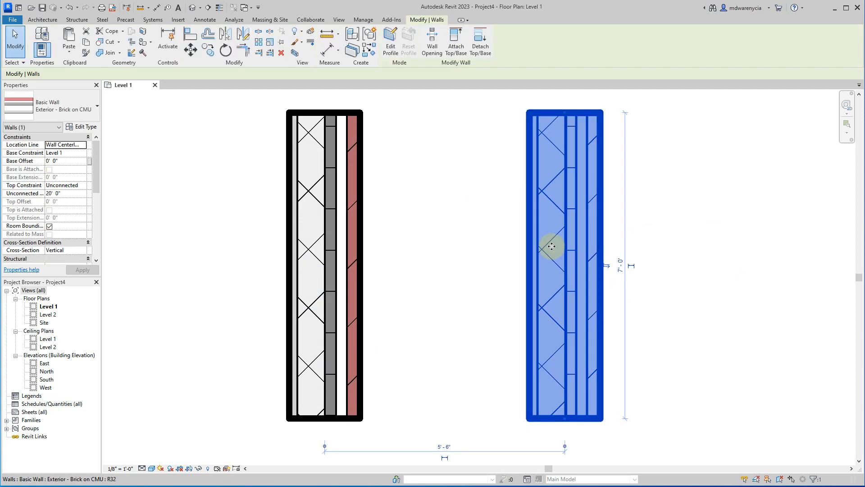
pyautogui.click(77, 127)
pyautogui.click(403, 170)
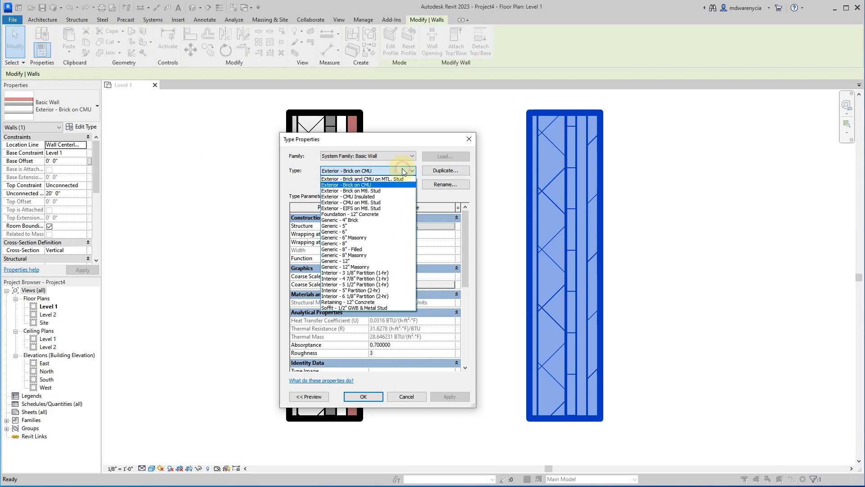
pyautogui.click(377, 186)
pyautogui.click(431, 183)
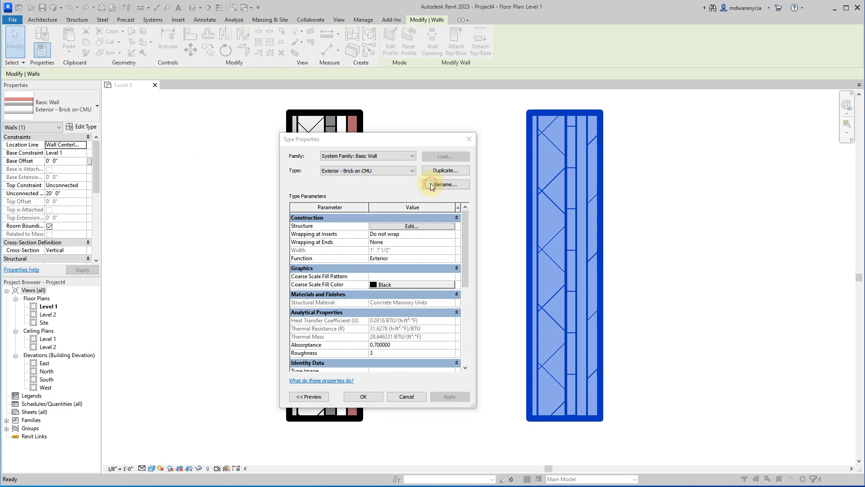
pyautogui.press('End')
pyautogui.hotkey('ctrl', 'shift', 'Left')
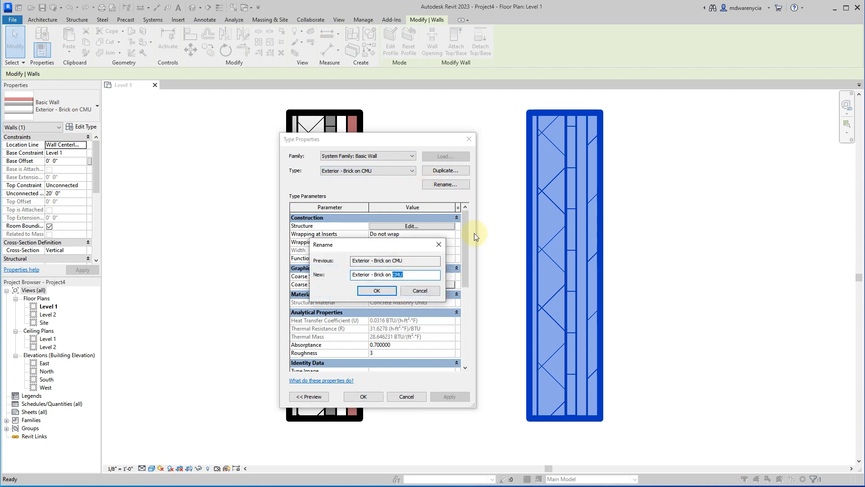
pyautogui.write('Wood Stud')
pyautogui.click(376, 290)
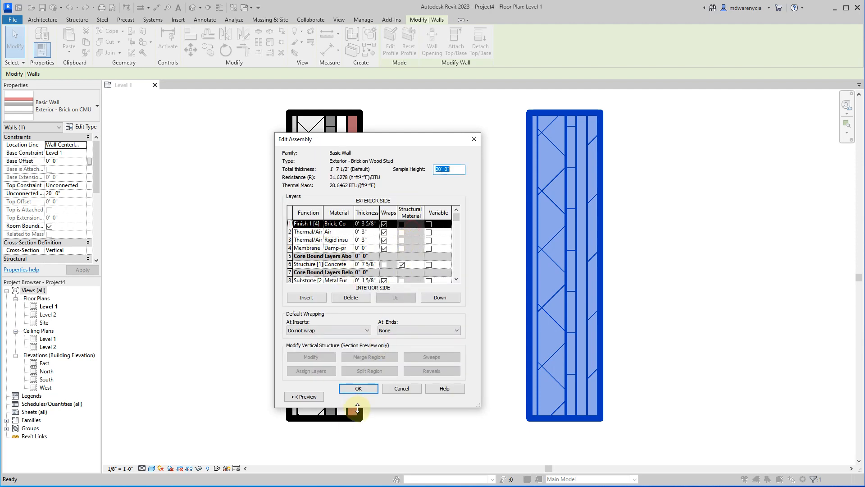
# Inspect the layer assembly of the wood stud wall type in a taller dialog, and compare it with the Generic - 8" type's assembly.
pyautogui.moveTo(358, 406); pyautogui.dragTo(358, 456)
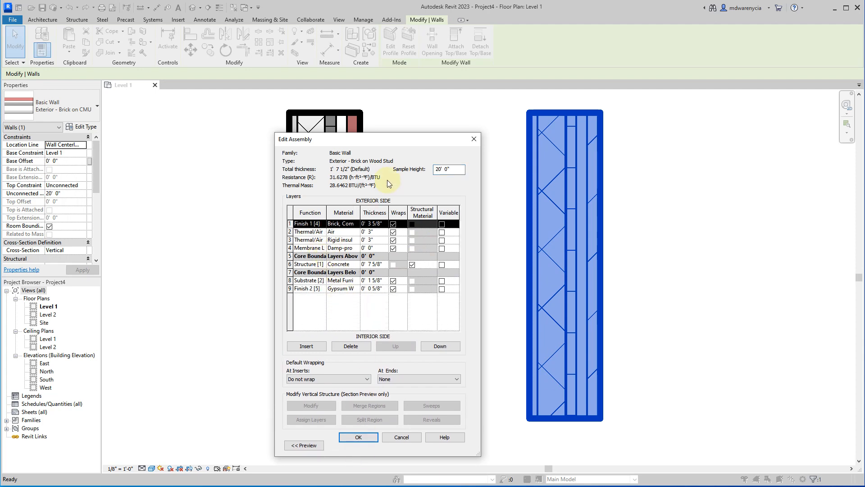
pyautogui.press('Escape')
pyautogui.click(367, 195)
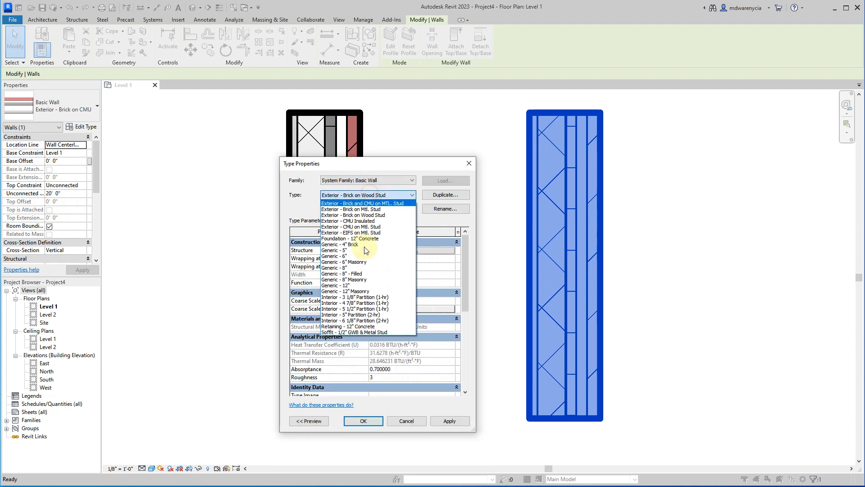
pyautogui.click(356, 269)
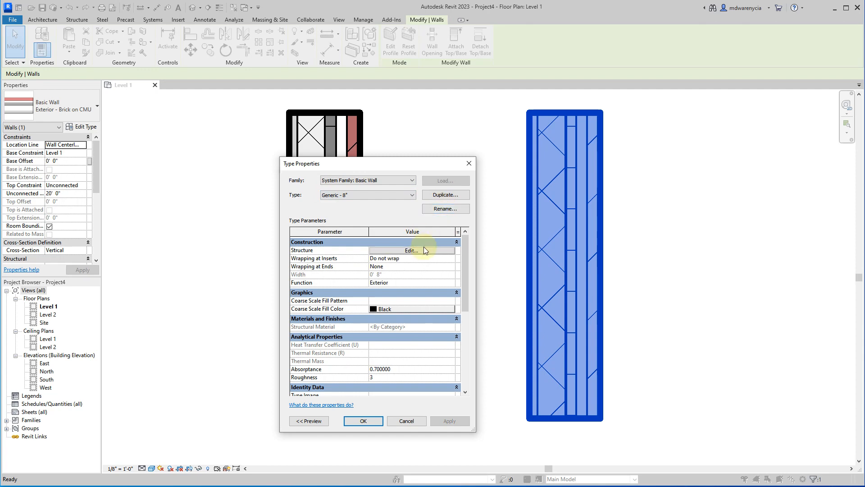
pyautogui.click(424, 249)
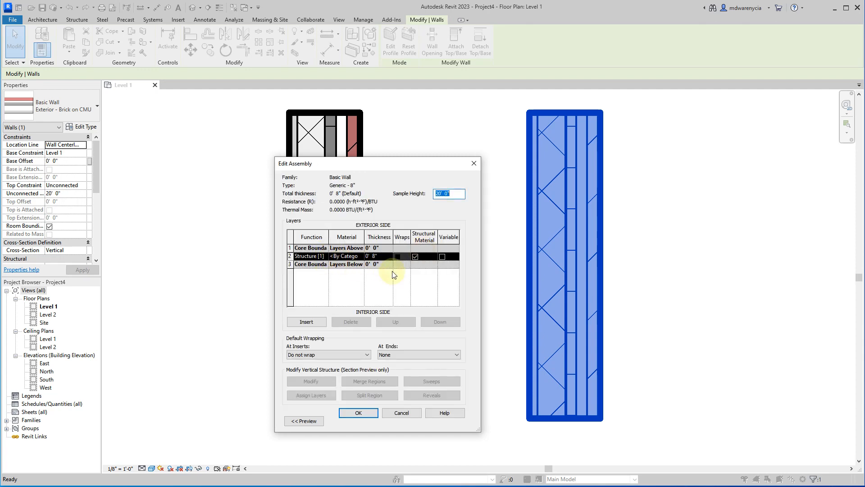
pyautogui.click(402, 412)
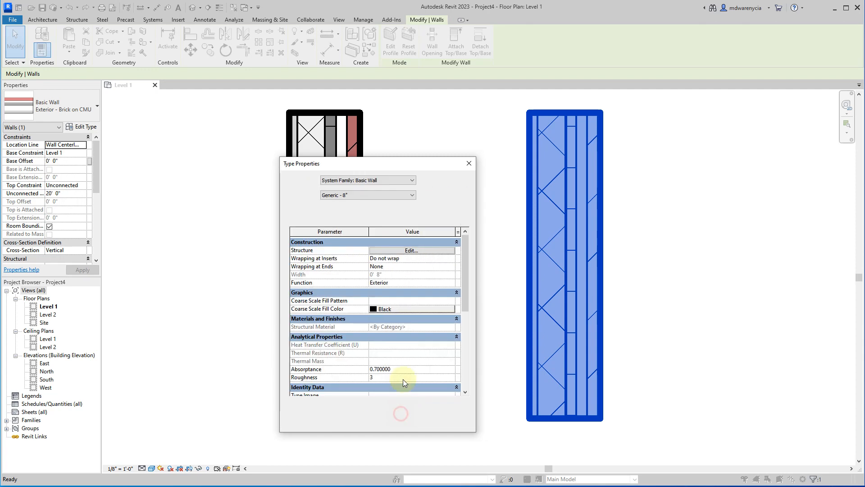
# Switch back to the Exterior - Brick on Wood Stud type and show its layer assembly in a widened dialog.
pyautogui.click(367, 195)
pyautogui.click(355, 215)
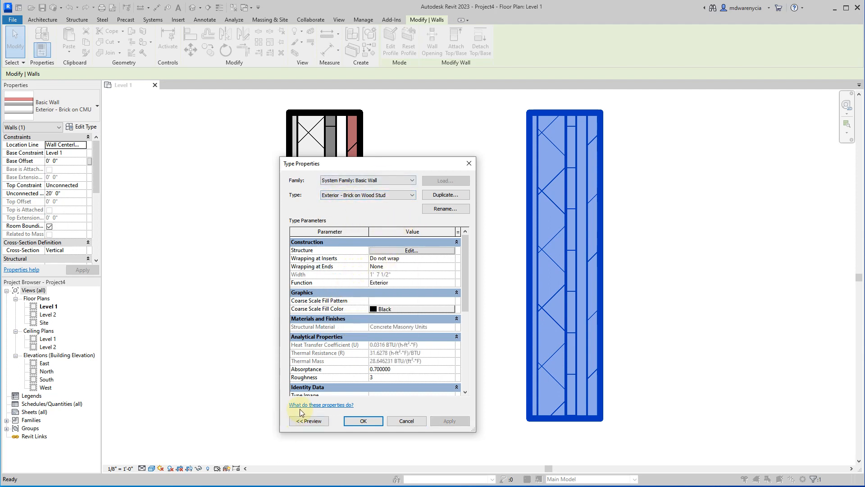
pyautogui.click(390, 250)
pyautogui.click(473, 164)
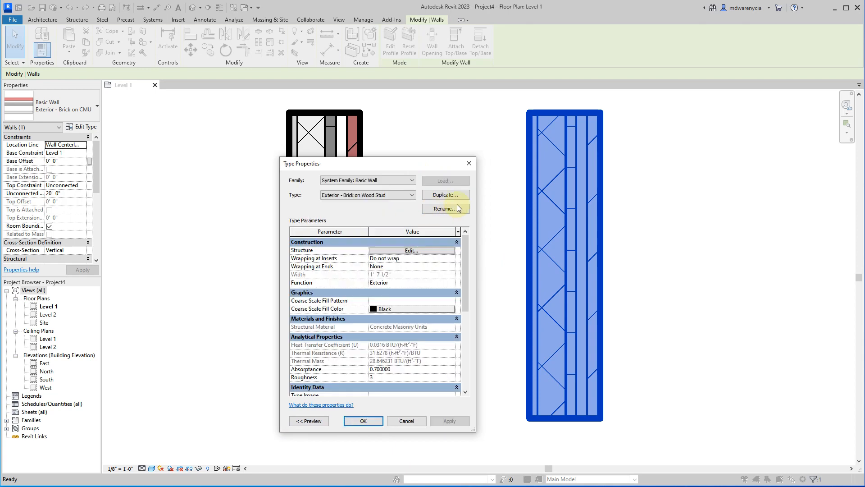
pyautogui.click(401, 250)
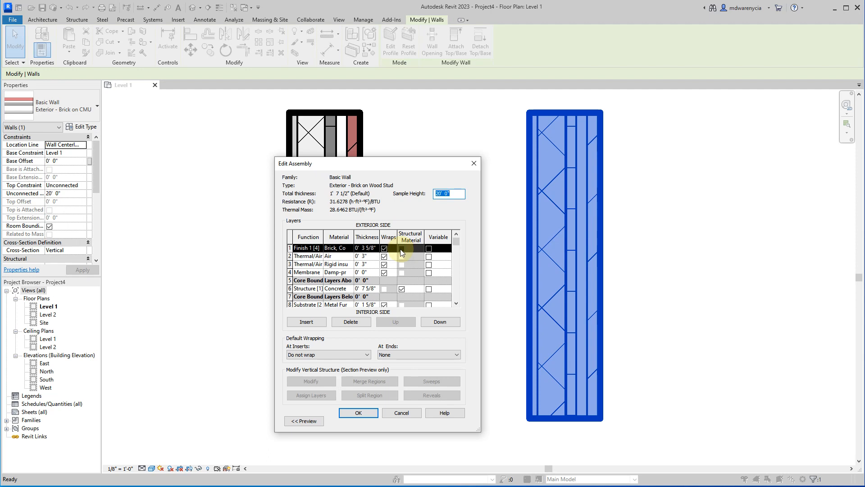
pyautogui.moveTo(480, 431); pyautogui.dragTo(659, 440)
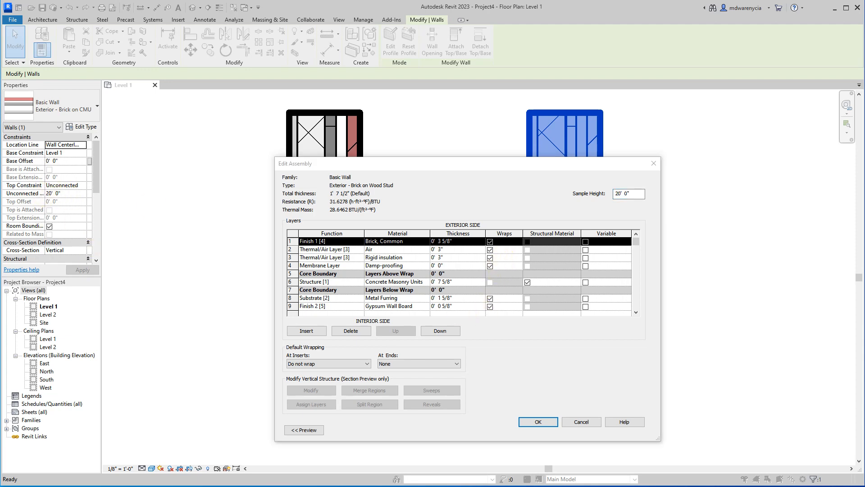
# Switch to WallConstruction.pdf in Adobe Acrobat, place it over the layer assembly, and enlarge its window.
pyautogui.moveTo(0, 90); pyautogui.dragTo(864, 90)
pyautogui.moveTo(803, 71); pyautogui.dragTo(445, 74)
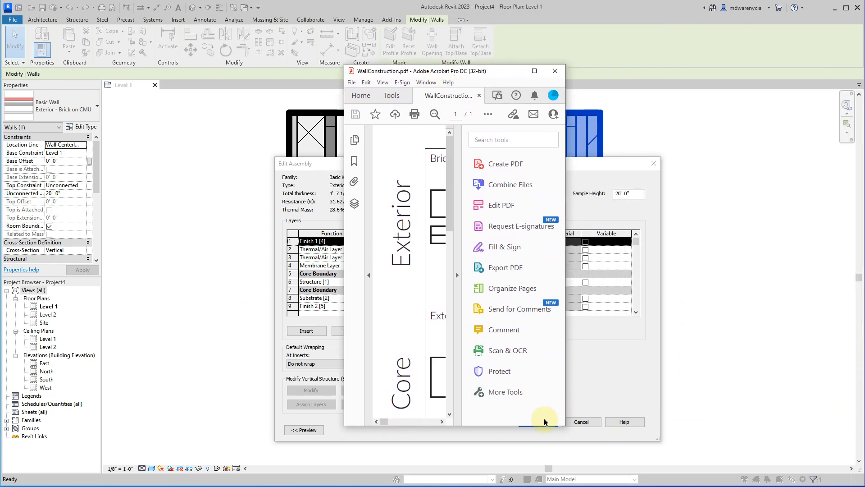
pyautogui.moveTo(567, 429); pyautogui.dragTo(863, 482)
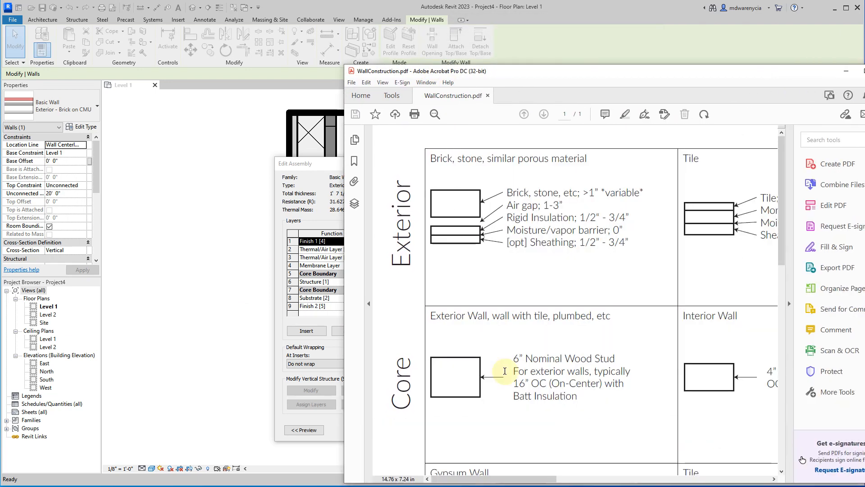
# Examine the reference's brick, tile and panel siding exterior layers together with the wood stud cores and interior finishes.
pyautogui.scroll(-3, 500, 338)
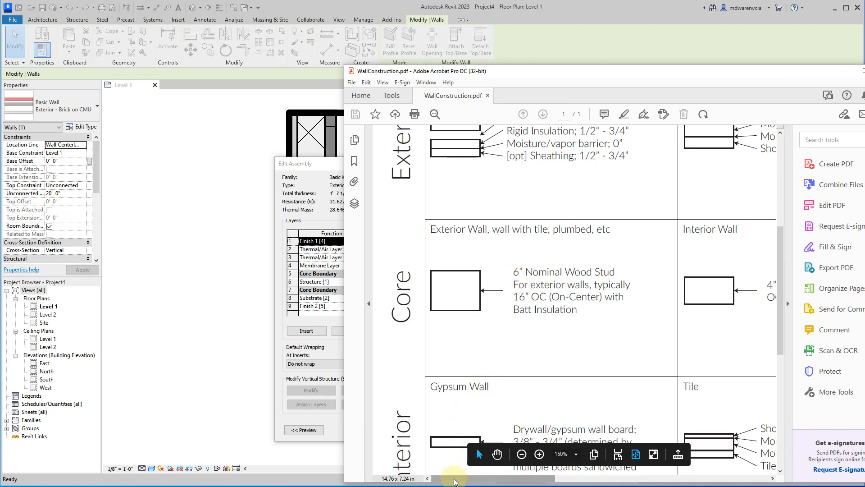
pyautogui.moveTo(456, 482); pyautogui.dragTo(522, 482)
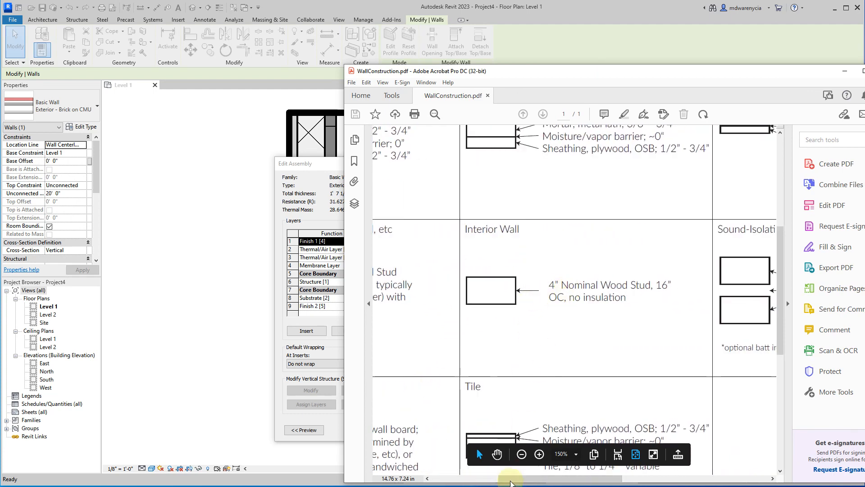
pyautogui.scroll(1, 566, 297)
pyautogui.scroll(3, 563, 291)
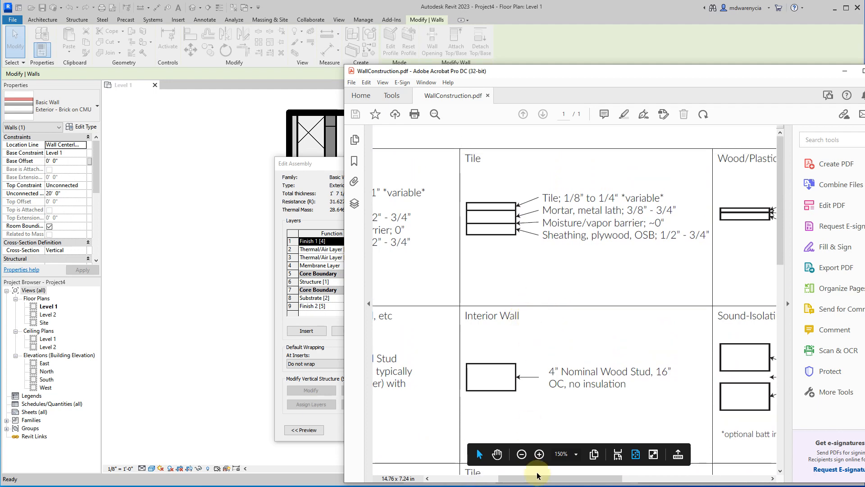
pyautogui.moveTo(523, 479); pyautogui.dragTo(608, 479)
pyautogui.moveTo(440, 315); pyautogui.dragTo(561, 315)
pyautogui.hotkey('ctrl', 'z')
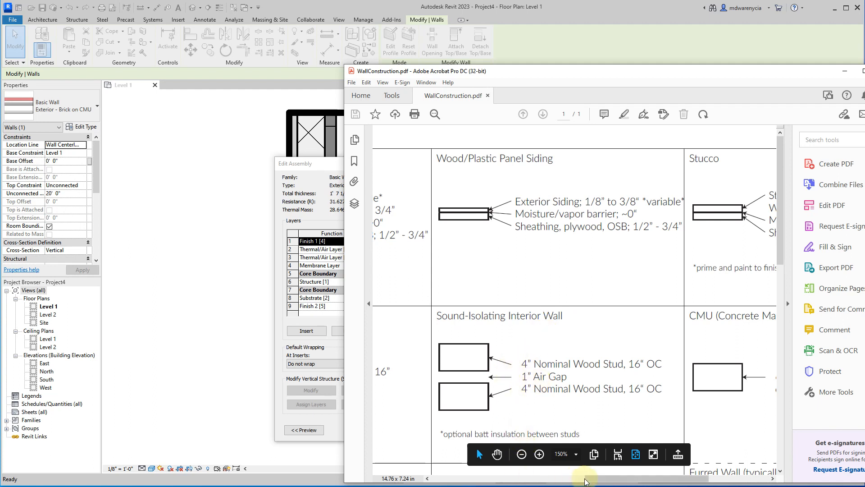
# Examine the stucco, CMU and furred wall details, return to the brick wall layers, and move the document off the Revit window.
pyautogui.moveTo(585, 479); pyautogui.dragTo(682, 480)
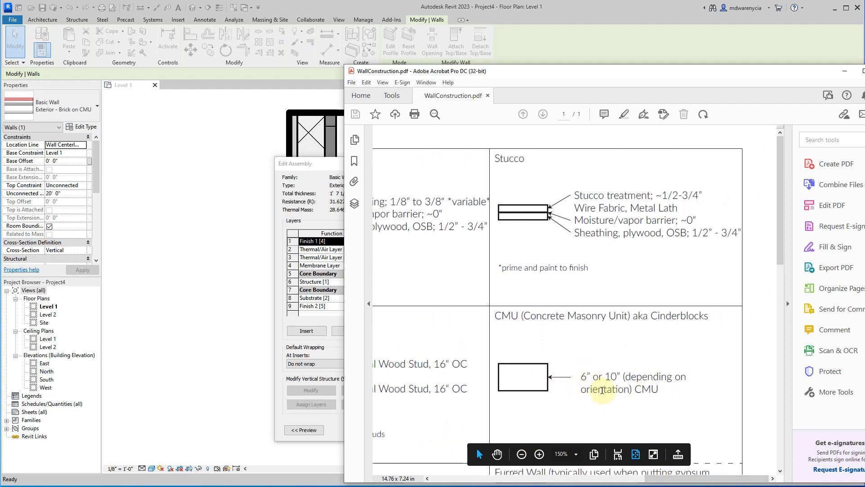
pyautogui.scroll(-3, 588, 381)
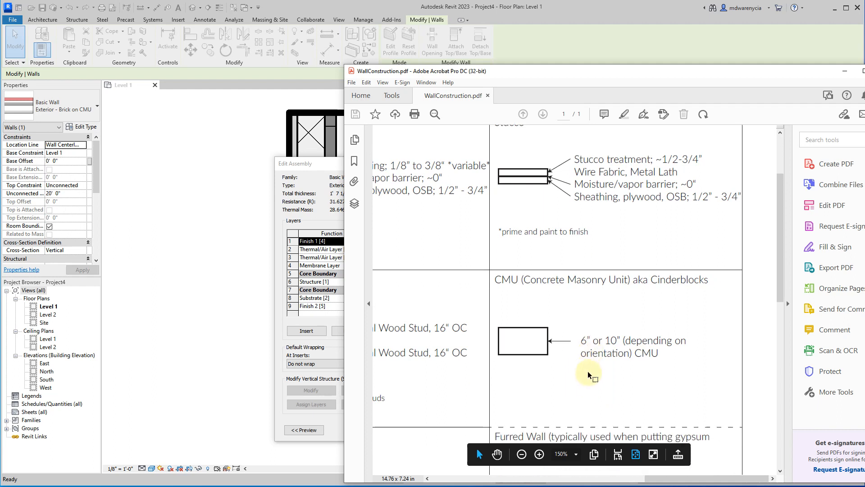
pyautogui.scroll(-2, 561, 377)
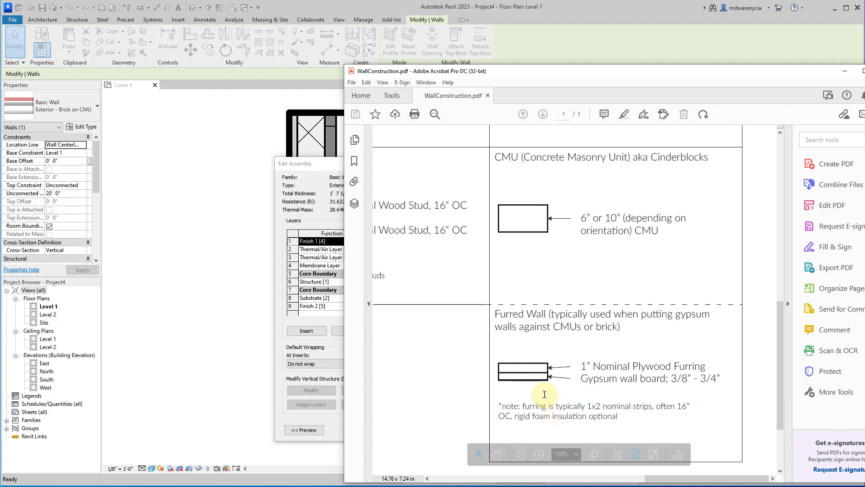
pyautogui.scroll(1, 639, 318)
pyautogui.scroll(3, 639, 317)
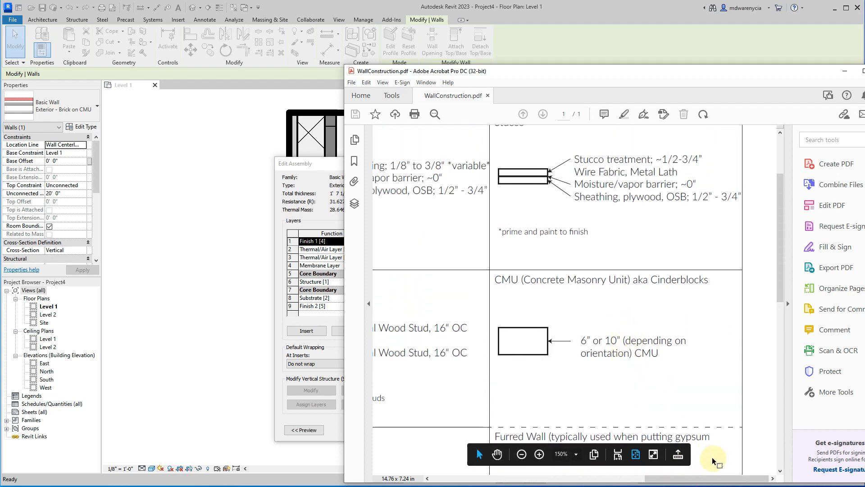
pyautogui.moveTo(692, 478); pyautogui.dragTo(442, 481)
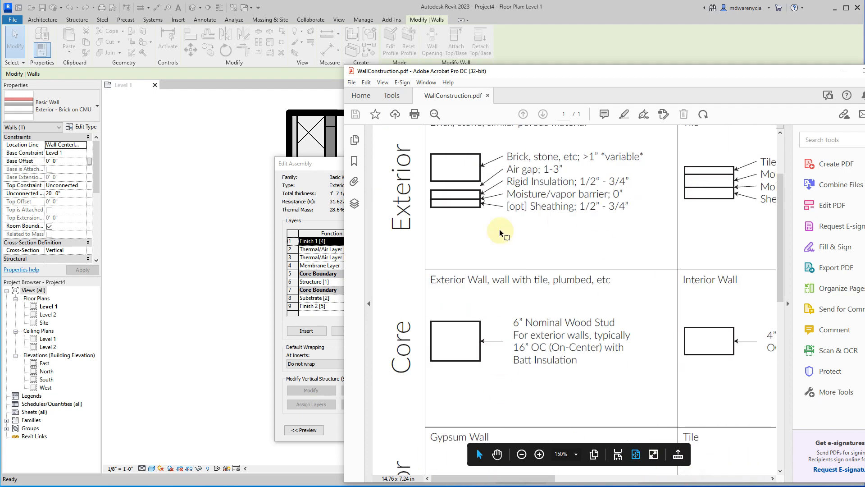
pyautogui.moveTo(558, 72); pyautogui.dragTo(864, 7)
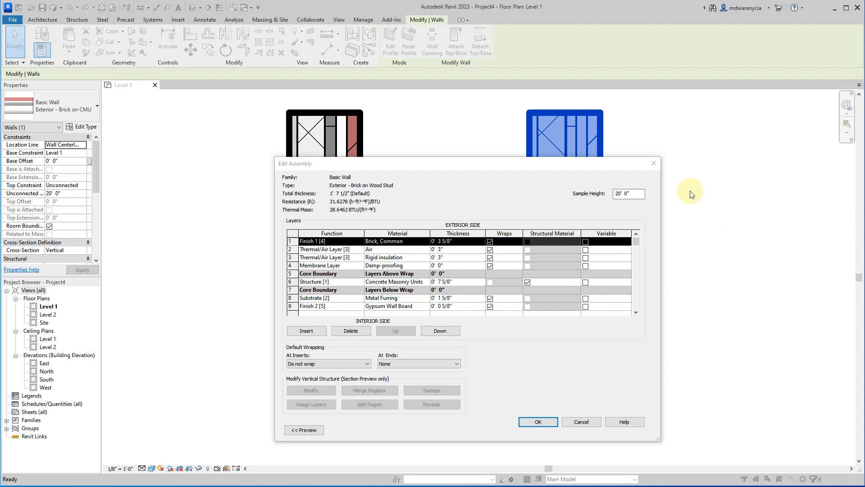
# Look over the brick layer's thickness, the structure layer's material and function, and the rigid insulation layer's material.
pyautogui.click(440, 241)
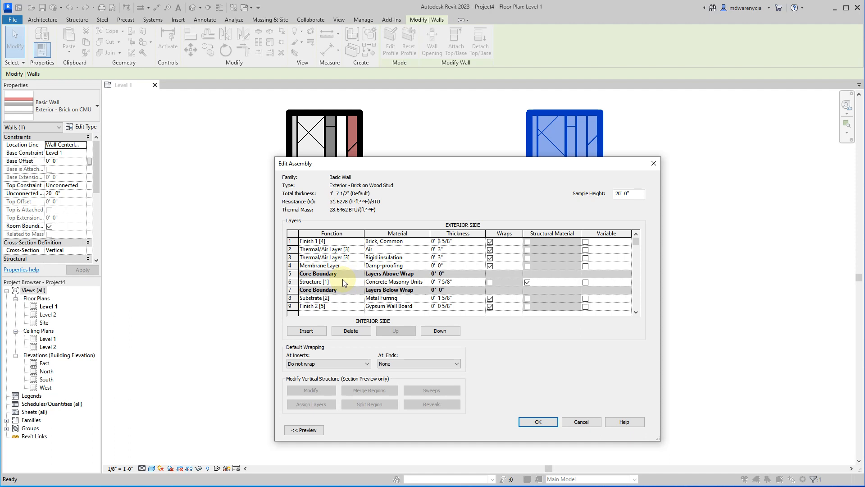
pyautogui.click(527, 247)
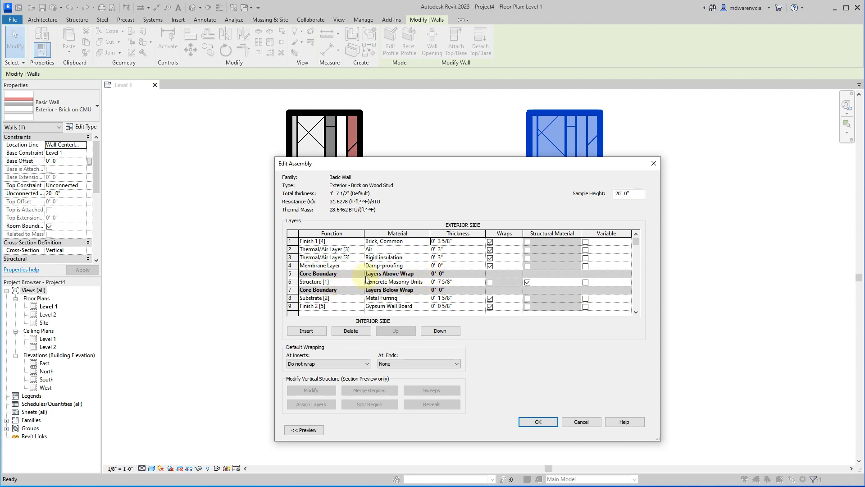
pyautogui.click(424, 282)
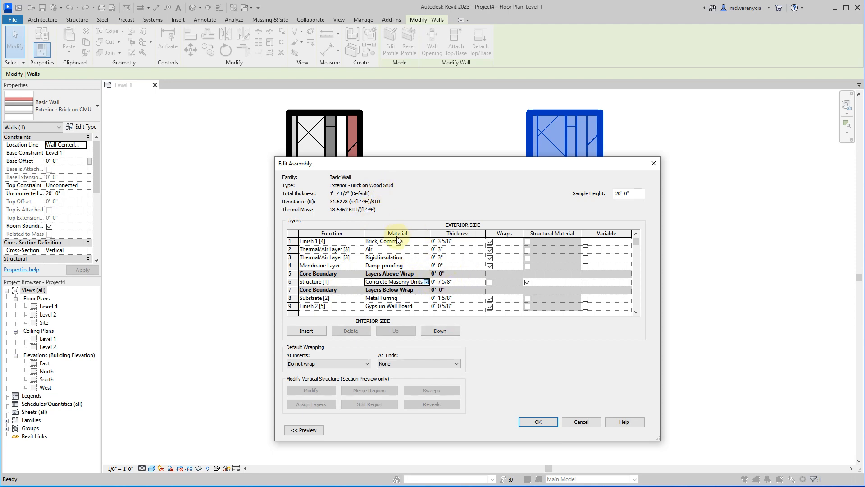
pyautogui.click(427, 281)
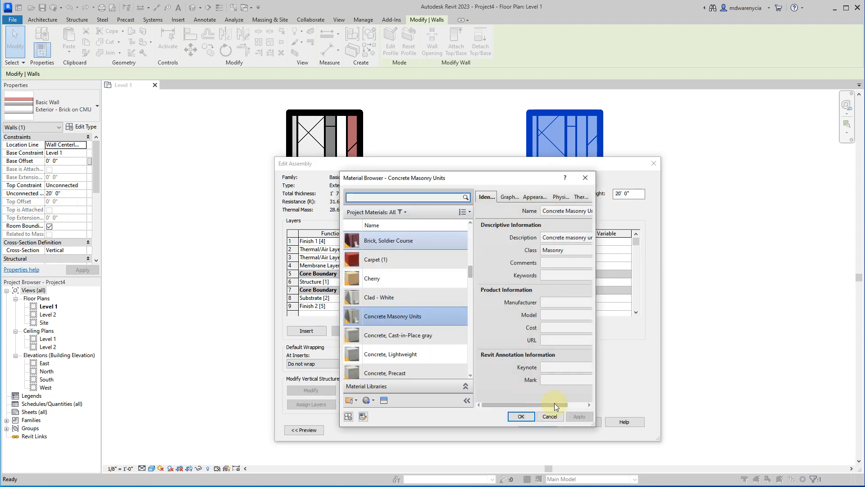
pyautogui.click(550, 416)
pyautogui.click(349, 283)
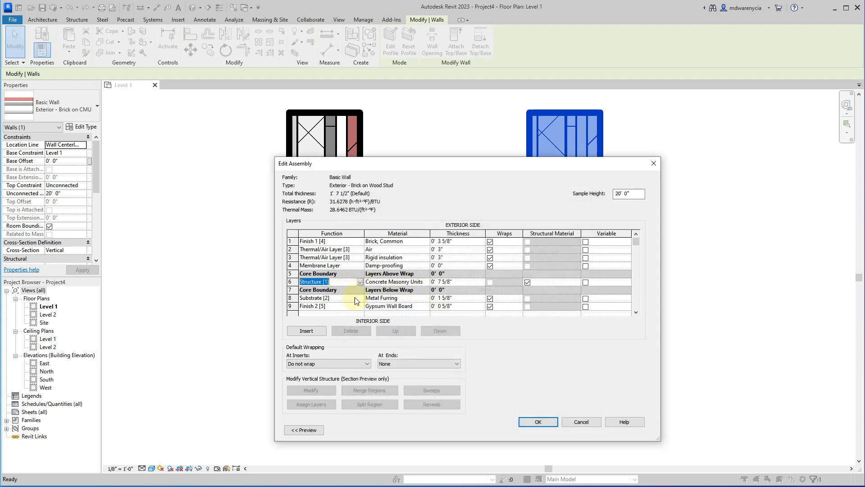
pyautogui.click(481, 313)
pyautogui.click(413, 282)
pyautogui.click(416, 261)
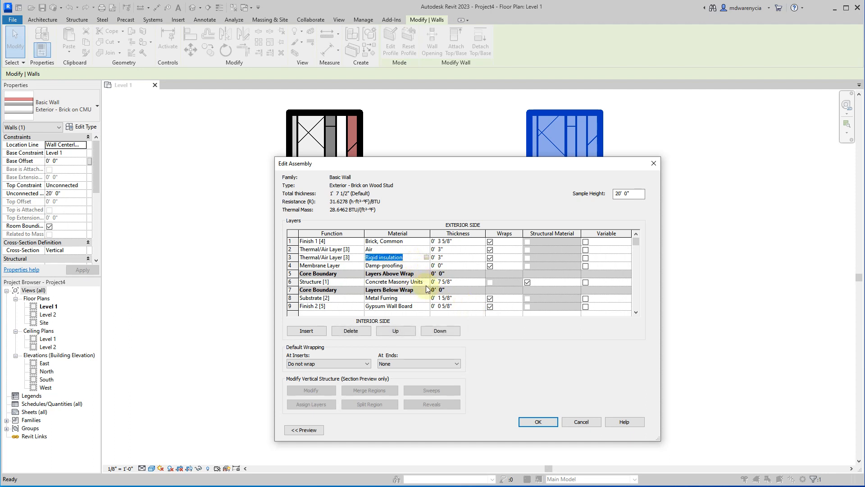
# Search the materials for "batt" and assign Structure, Wood Joist/Rafter Layer, Batt Insulation to the core structure layer.
pyautogui.click(405, 281)
pyautogui.click(426, 282)
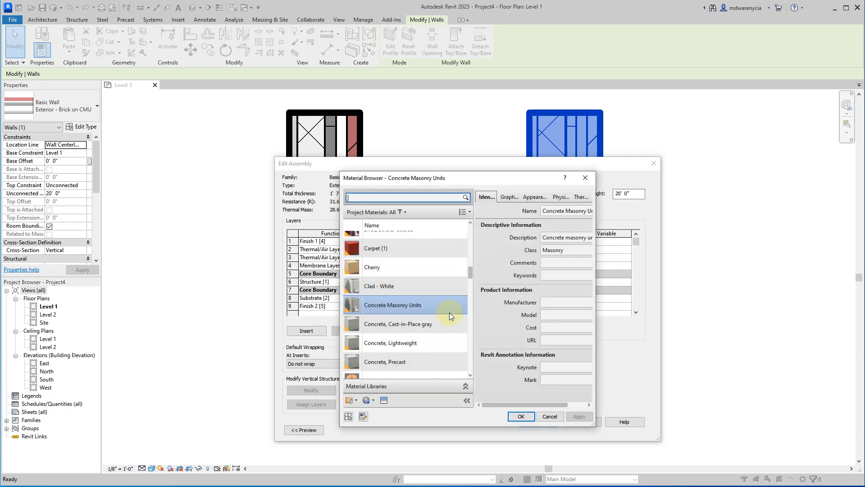
pyautogui.scroll(1, 450, 312)
pyautogui.click(361, 195)
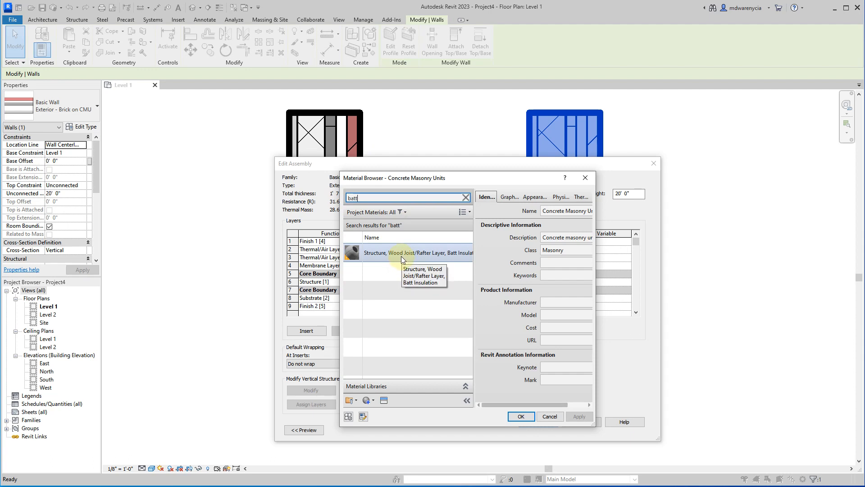
pyautogui.click(374, 253)
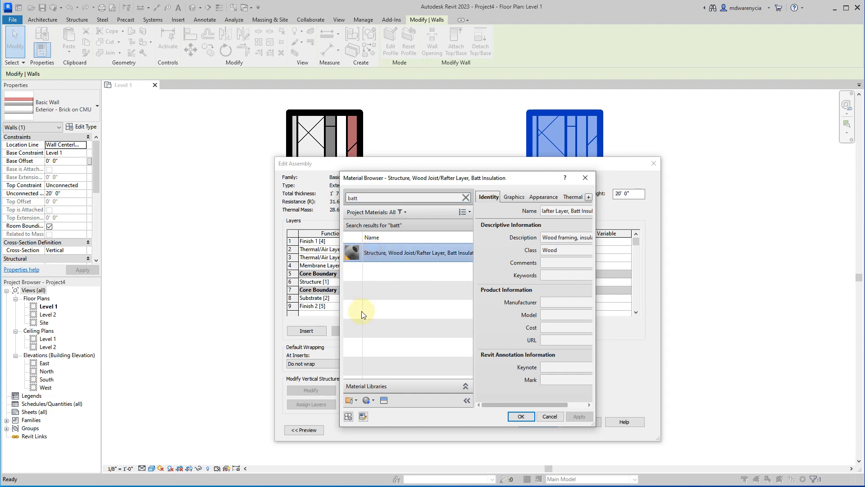
pyautogui.click(521, 417)
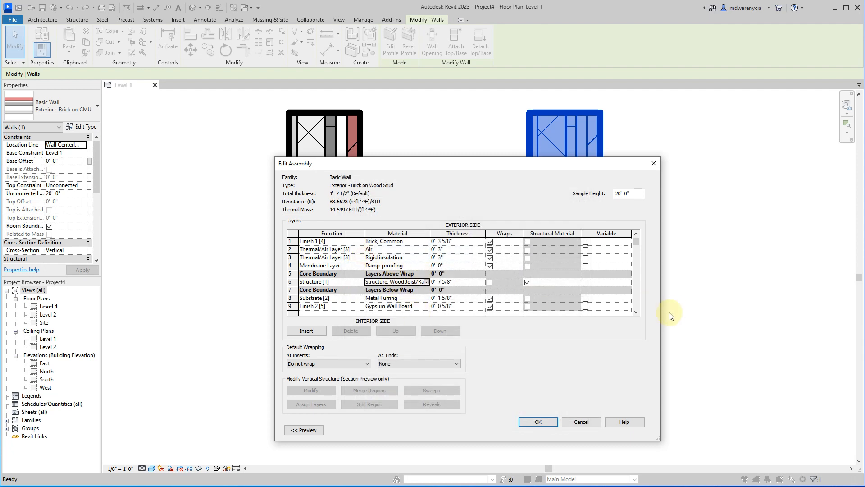
# Widen the assembly editor so full material names fit, and set the core structure layer's thickness to 3 1/2".
pyautogui.moveTo(664, 315); pyautogui.dragTo(809, 315)
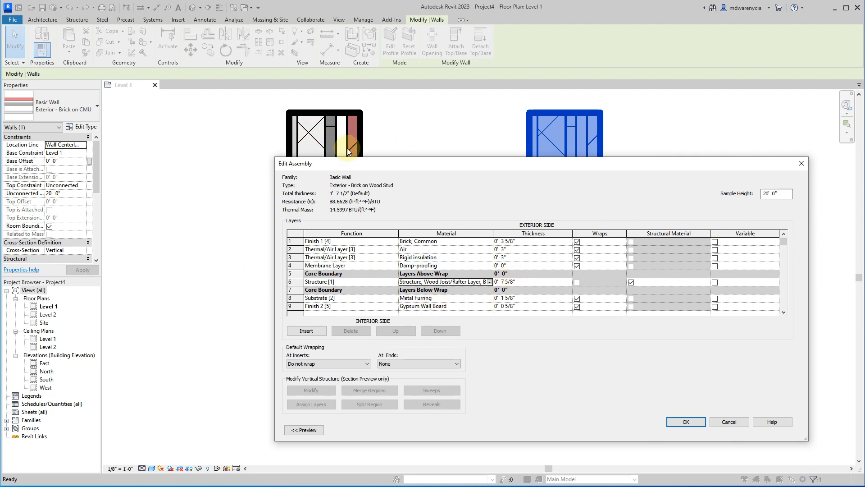
pyautogui.moveTo(343, 168); pyautogui.dragTo(296, 136)
pyautogui.click(367, 247)
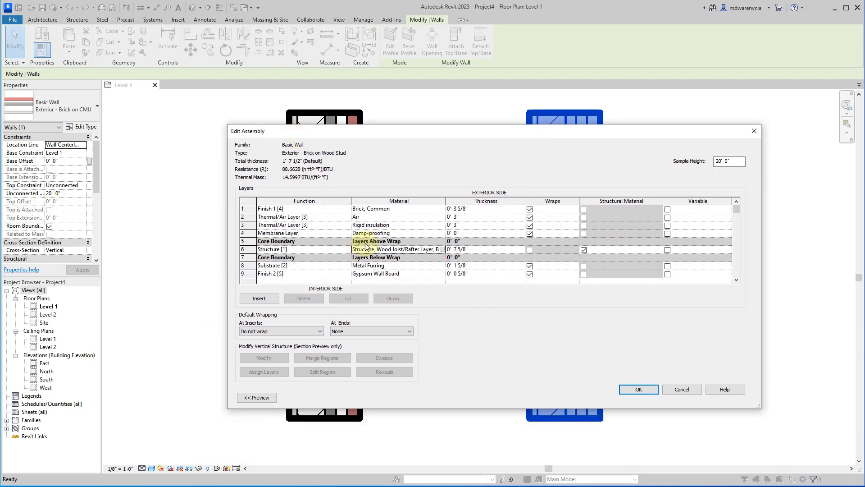
pyautogui.click(477, 247)
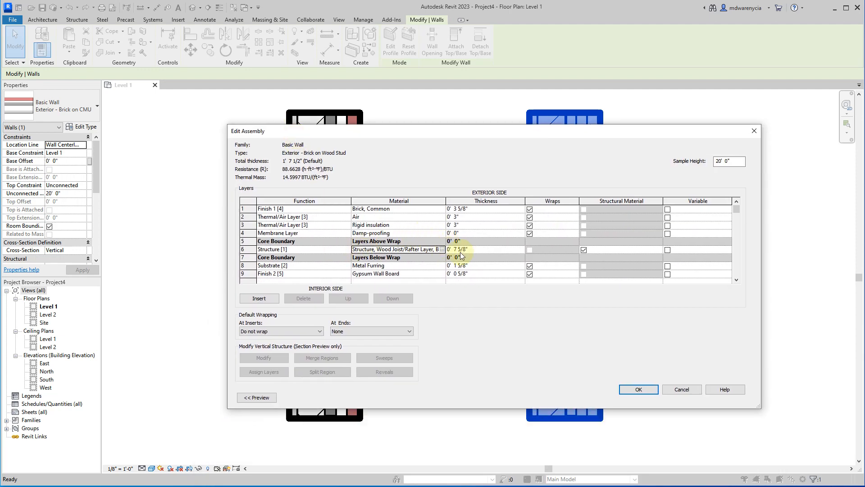
pyautogui.click(489, 244)
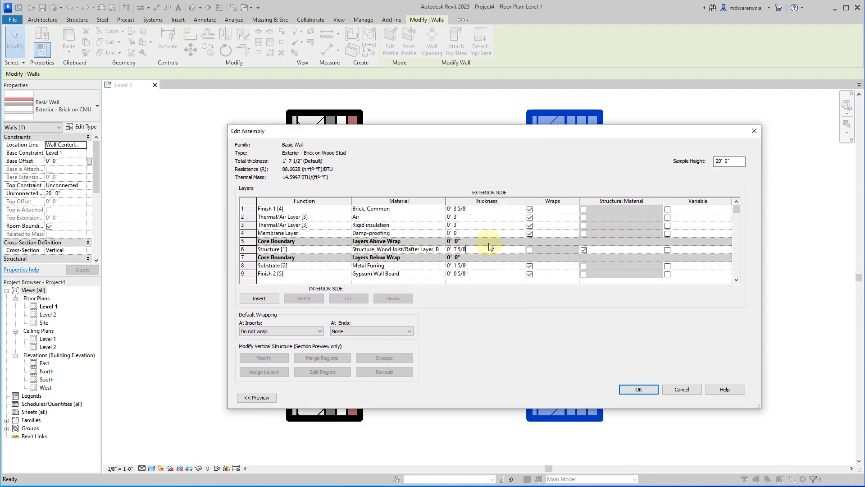
pyautogui.press('BackSpace')
pyautogui.press('BackSpace')
pyautogui.press('BackSpace')
pyautogui.press('BackSpace')
pyautogui.write('3.5')
pyautogui.press('Tab')
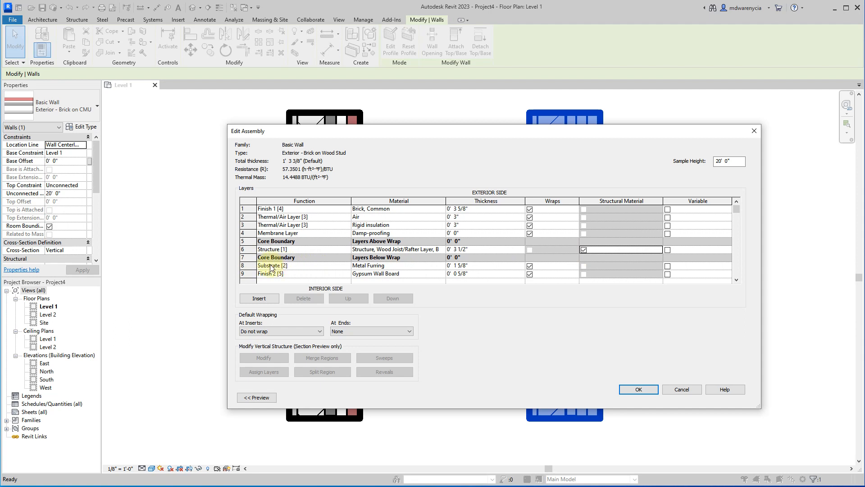
# Delete the Metal Furring substrate layer from the interior side of the wall assembly.
pyautogui.click(302, 266)
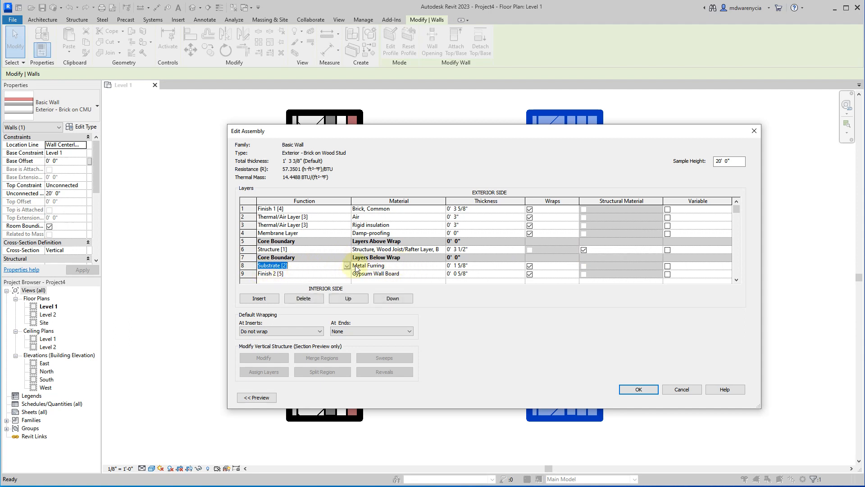
pyautogui.click(249, 266)
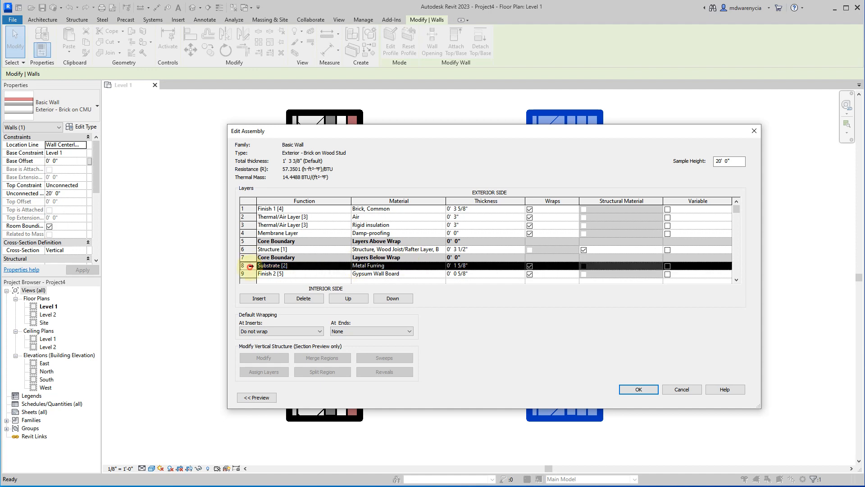
pyautogui.click(299, 299)
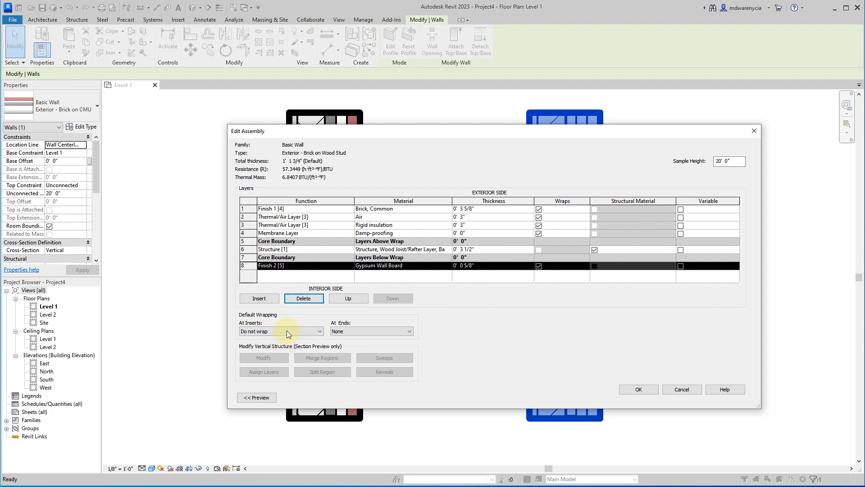
# Try inserting a layer above the gypsum wall board and reordering it, and delete that inserted layer.
pyautogui.click(259, 300)
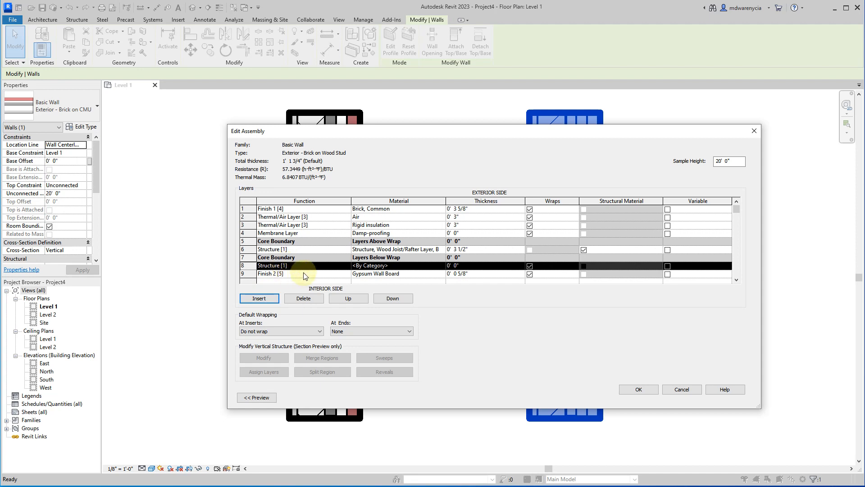
pyautogui.click(349, 298)
pyautogui.click(354, 298)
pyautogui.click(403, 299)
pyautogui.click(405, 299)
pyautogui.click(246, 267)
pyautogui.click(244, 268)
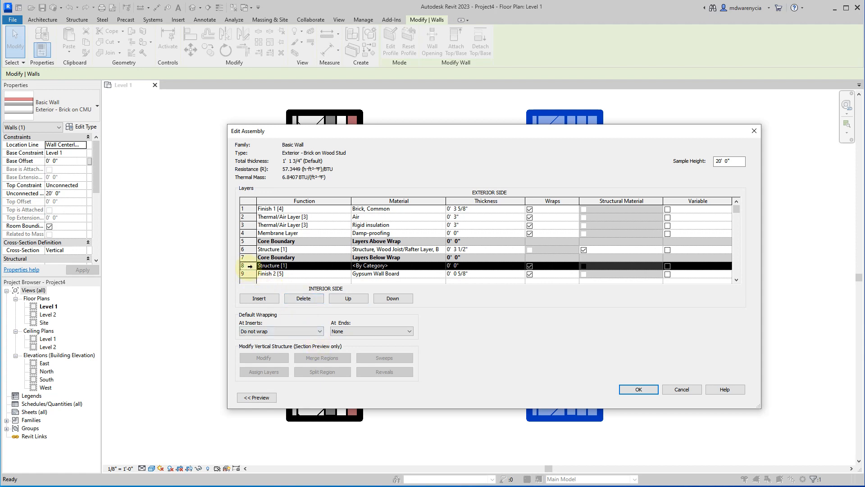
pyautogui.click(304, 298)
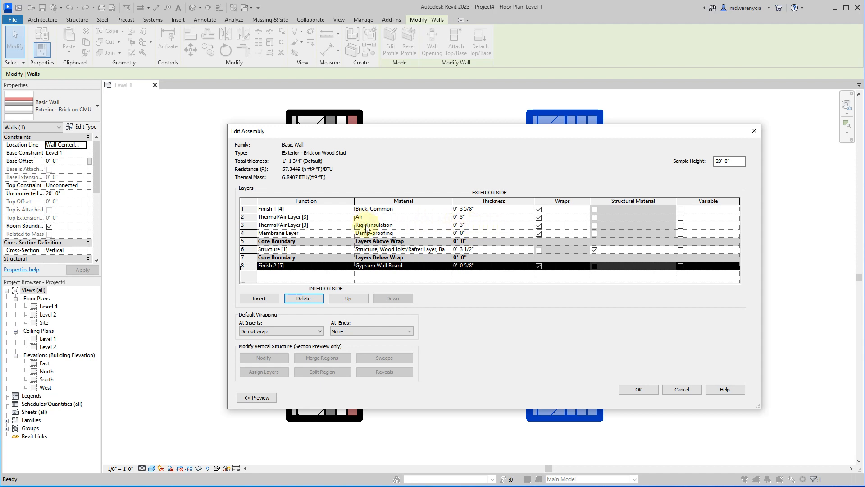
# Set the rigid insulation layer's thickness to 3/4" and the air layer's thickness to 2".
pyautogui.click(462, 225)
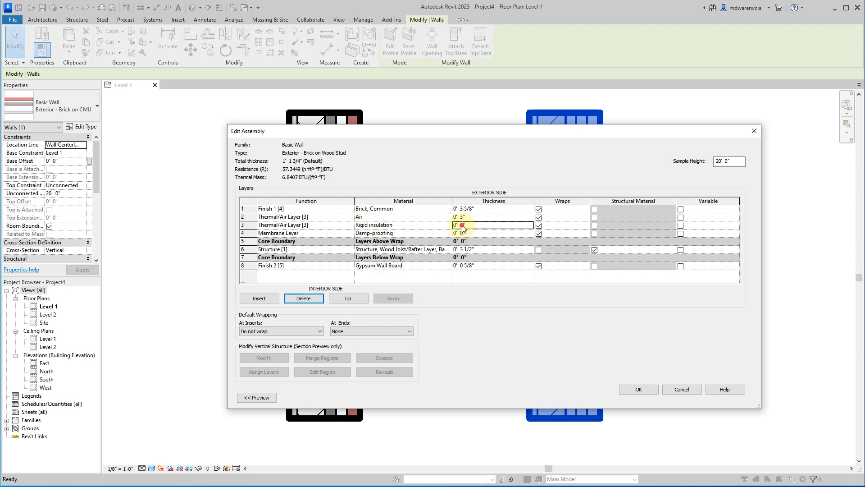
pyautogui.click(484, 218)
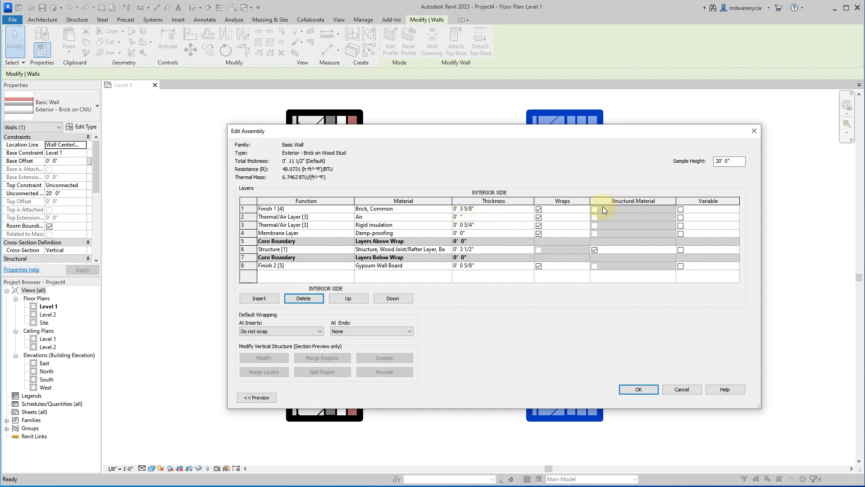
pyautogui.click(507, 224)
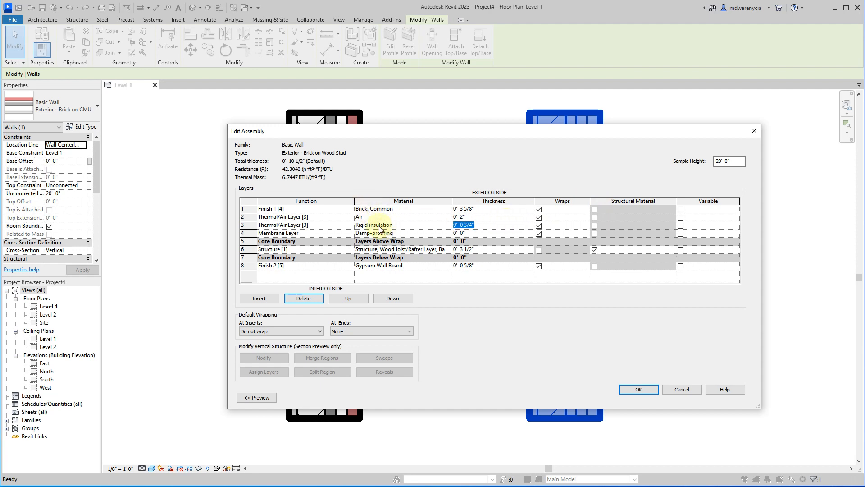
pyautogui.click(484, 274)
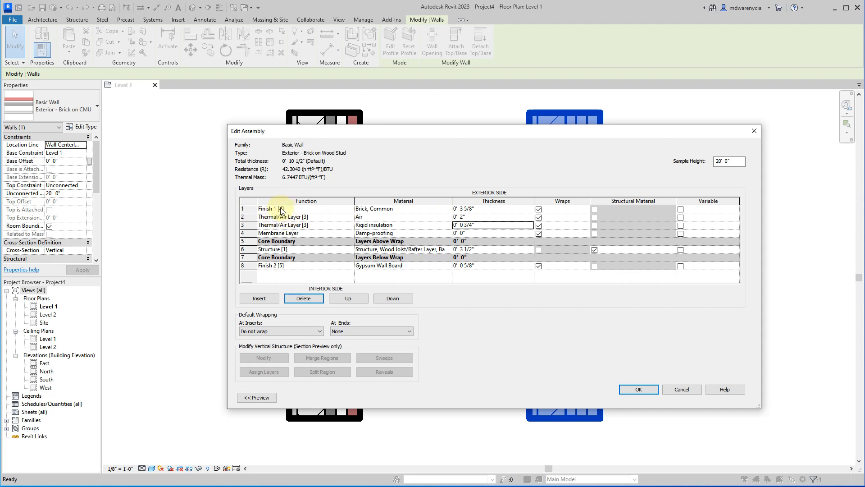
# Examine the function options of the brick finish layer and the functions of the air and rigid insulation layers.
pyautogui.click(340, 209)
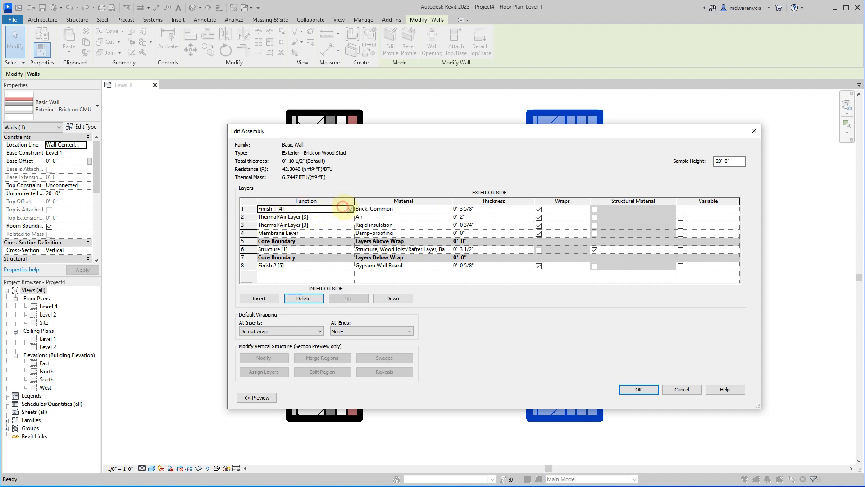
pyautogui.click(350, 209)
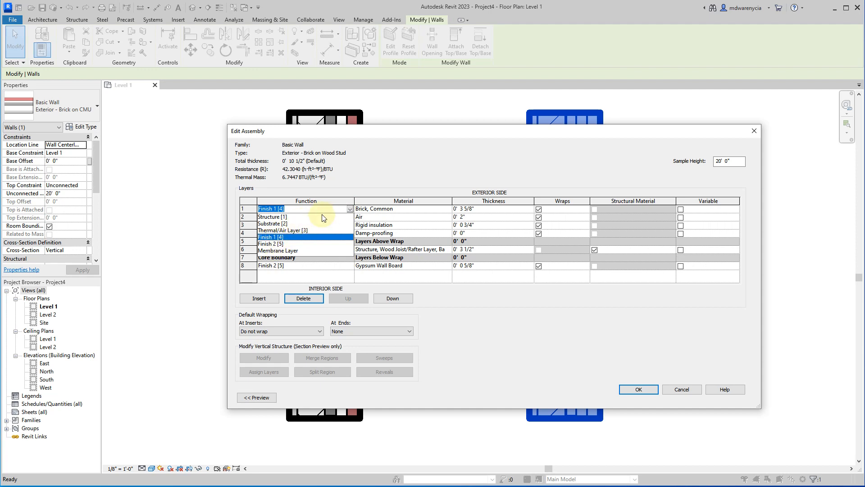
pyautogui.click(350, 209)
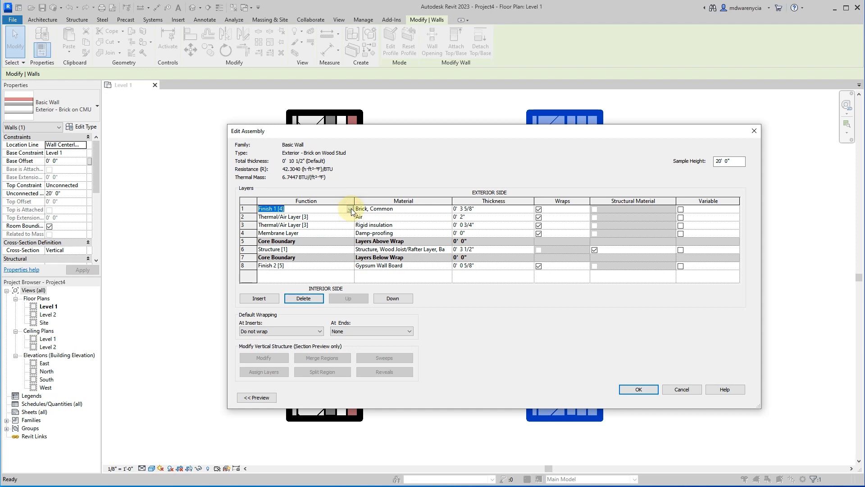
pyautogui.click(304, 209)
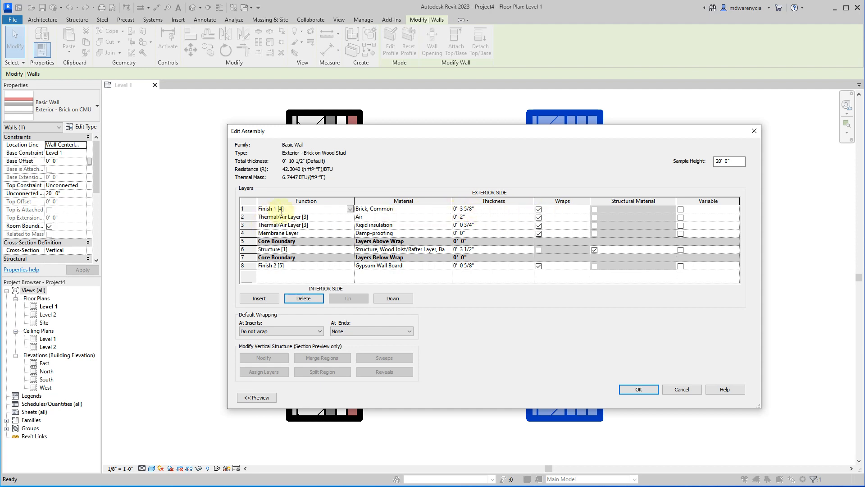
pyautogui.click(246, 217)
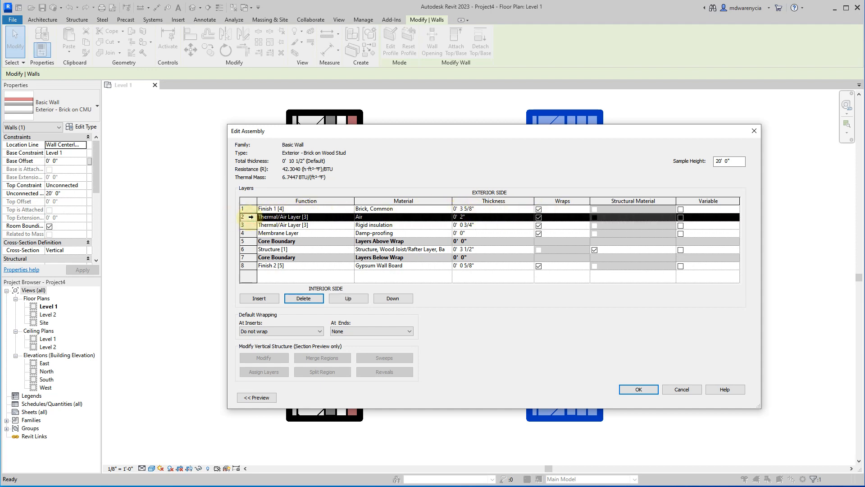
pyautogui.click(289, 218)
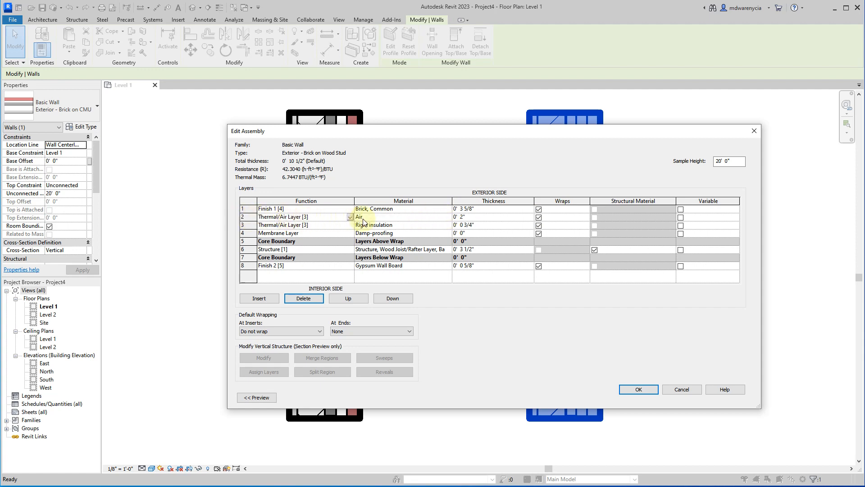
pyautogui.click(473, 218)
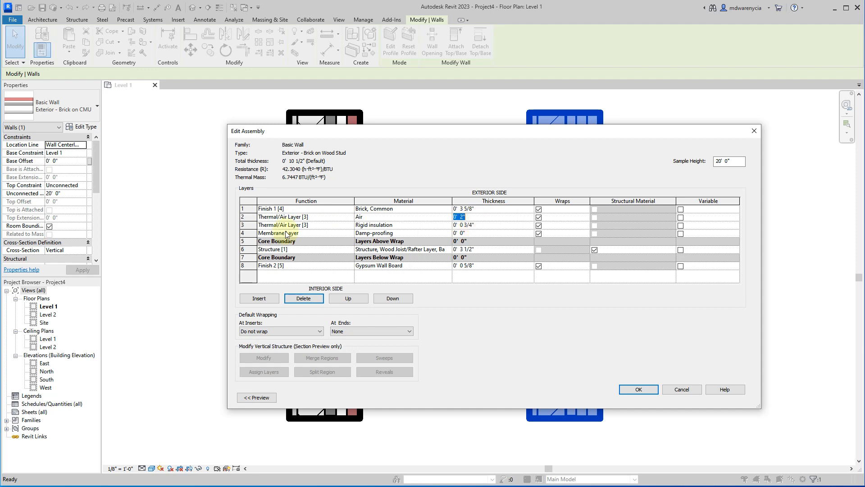
pyautogui.click(308, 226)
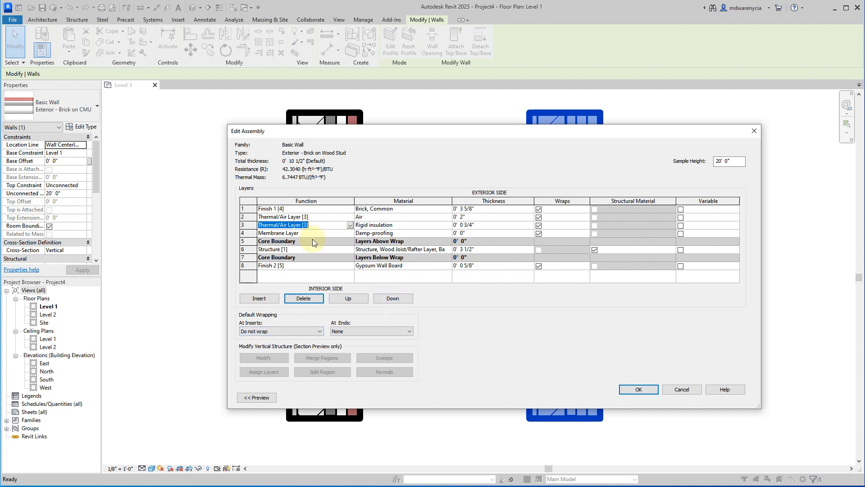
pyautogui.click(319, 278)
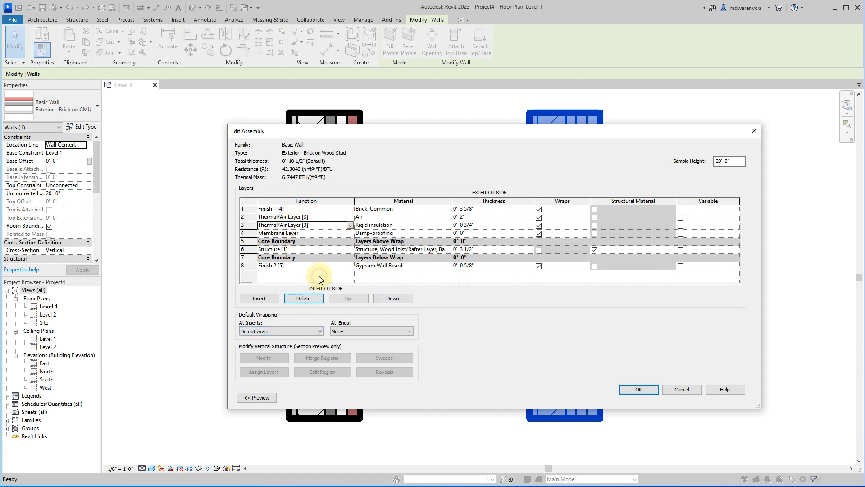
# Accept the edited layer assembly, apply the Exterior - Brick on Wood Stud type changes to the walls, and clear the selection.
pyautogui.click(638, 390)
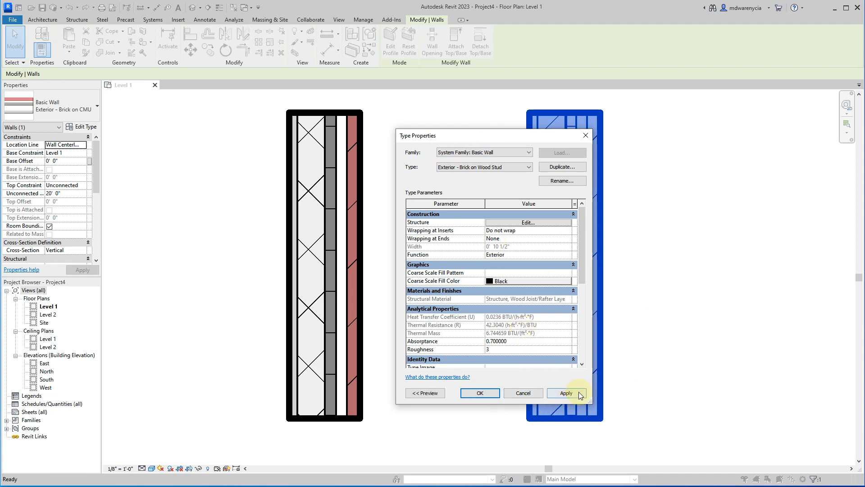
pyautogui.click(566, 393)
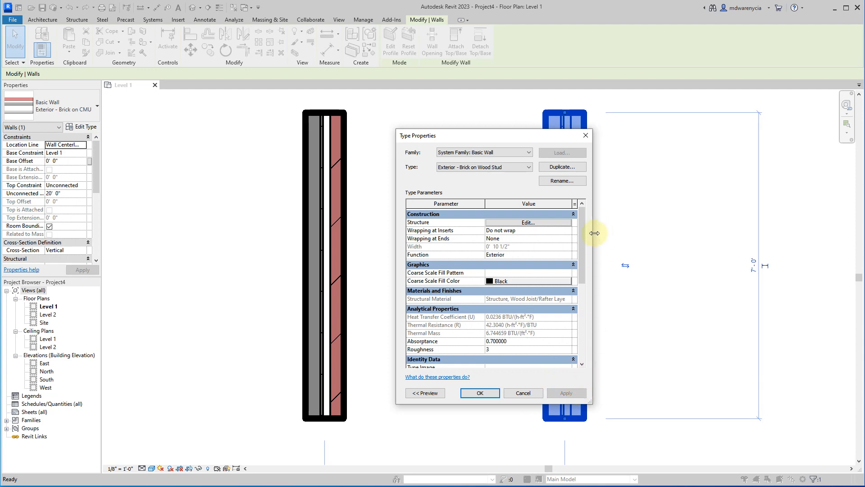
pyautogui.click(478, 393)
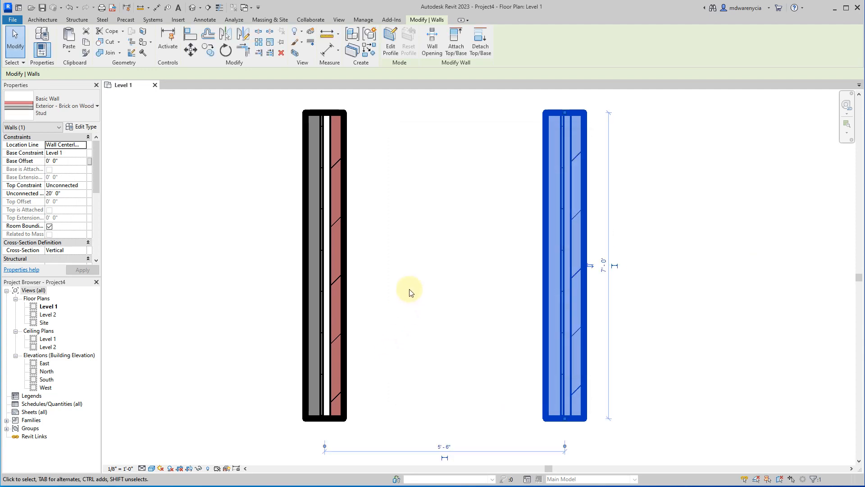
pyautogui.click(392, 269)
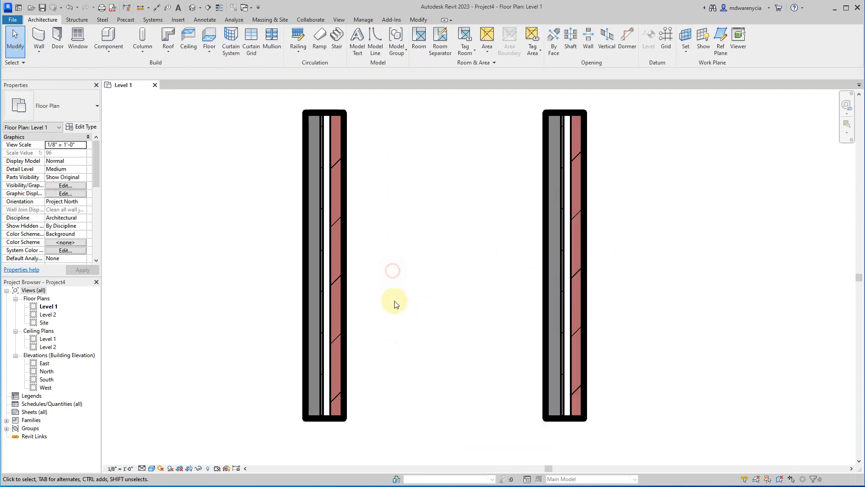
# Check the left wall's list of available types, and undo the changes that turned Brick on CMU into Brick on Wood Stud.
pyautogui.moveTo(399, 315); pyautogui.dragTo(274, 244)
pyautogui.click(79, 114)
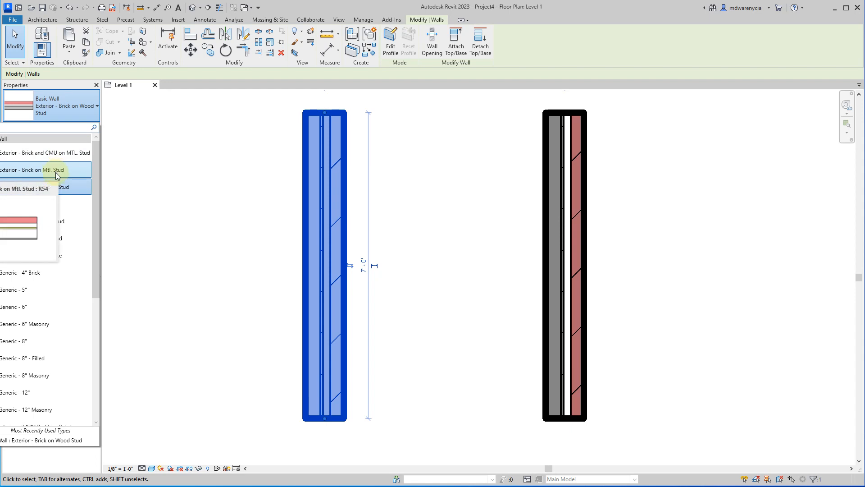
pyautogui.click(473, 236)
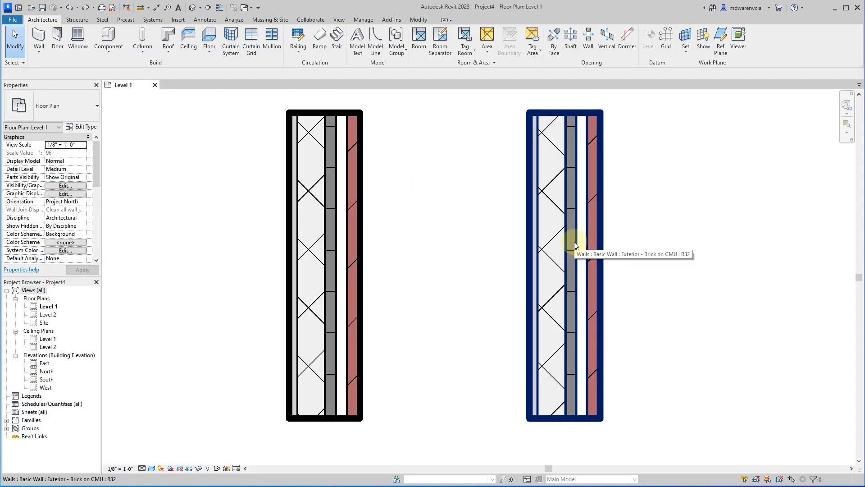
pyautogui.click(566, 245)
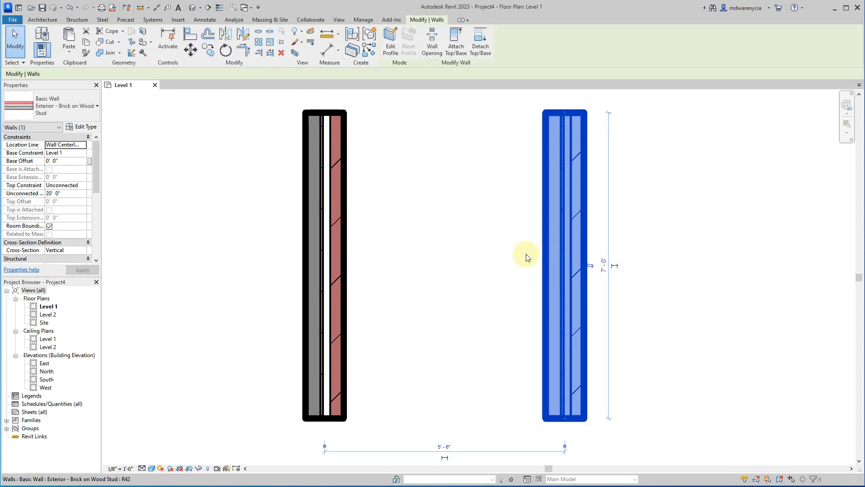
pyautogui.click(465, 252)
pyautogui.click(310, 236)
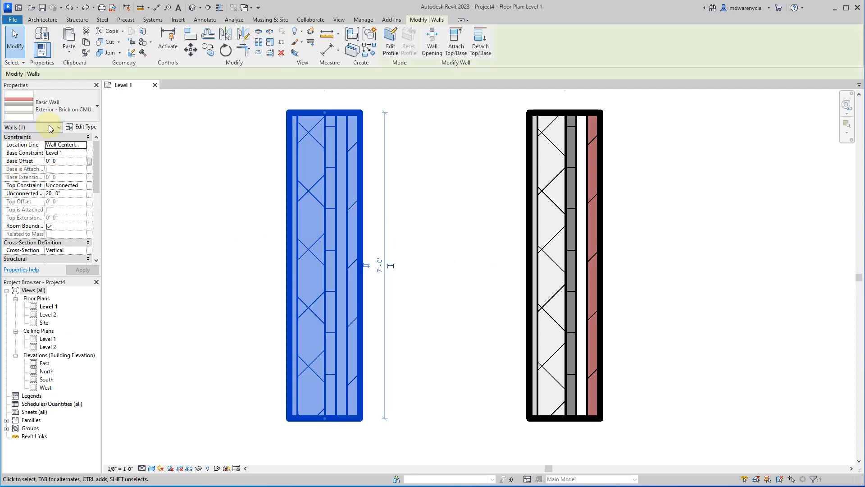
pyautogui.click(70, 128)
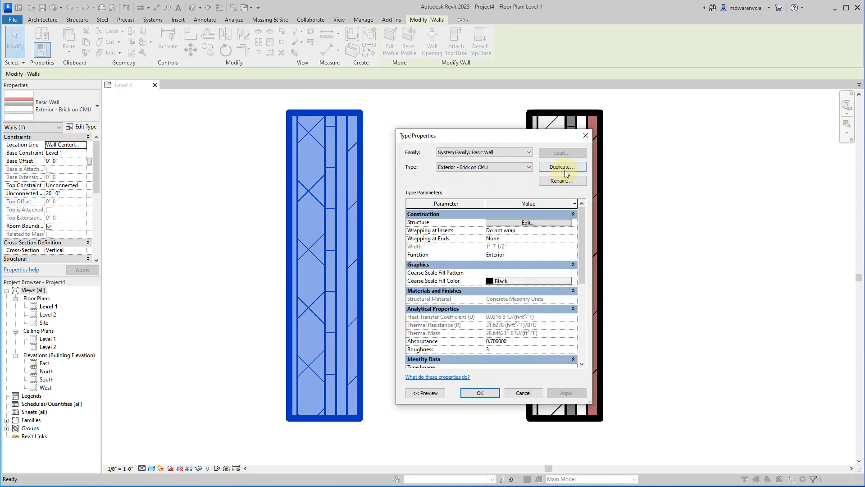
pyautogui.click(562, 167)
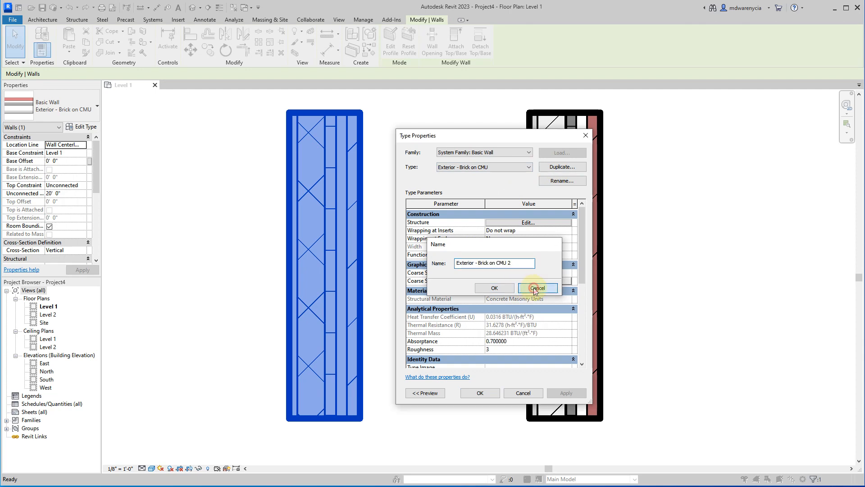
pyautogui.click(537, 288)
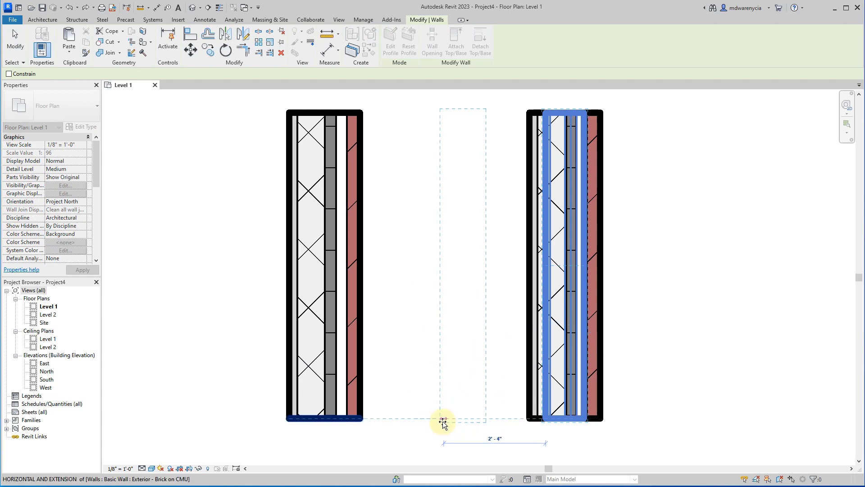
pyautogui.click(441, 421)
pyautogui.press('Escape')
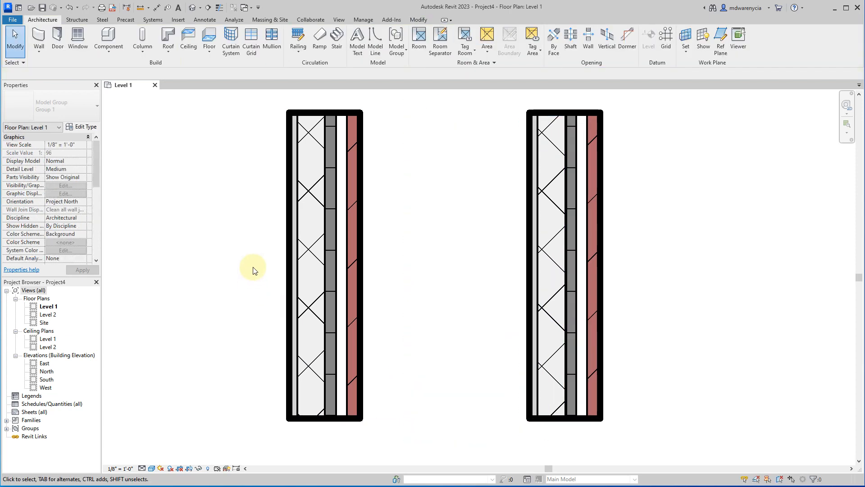
# Duplicate the left wall's Exterior - Brick on CMU type under the name Exterior - Brick on Wood Stud.
pyautogui.click(332, 236)
pyautogui.click(82, 128)
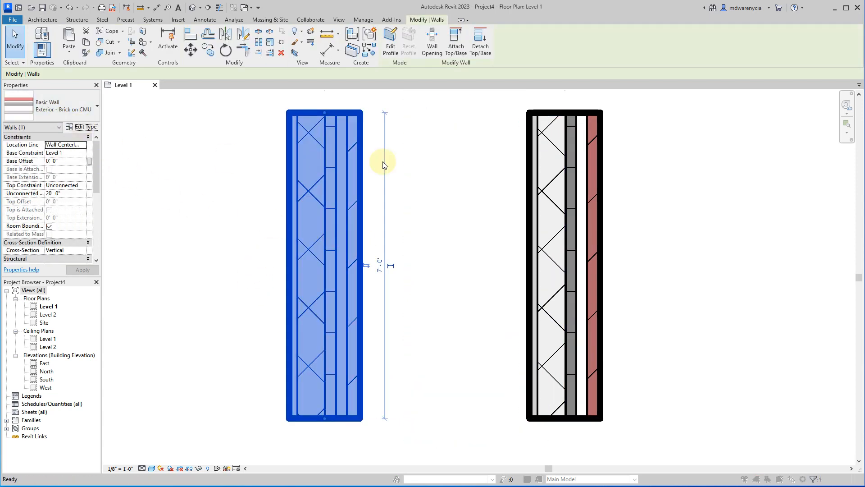
pyautogui.click(563, 167)
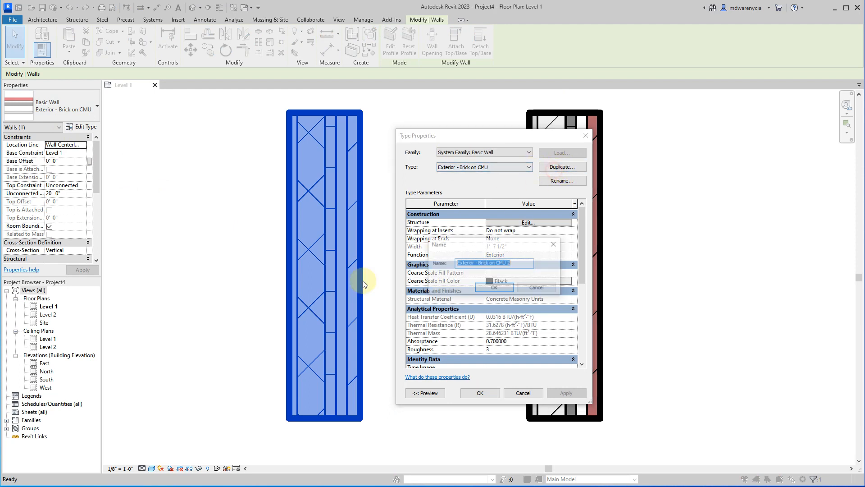
pyautogui.click(526, 263)
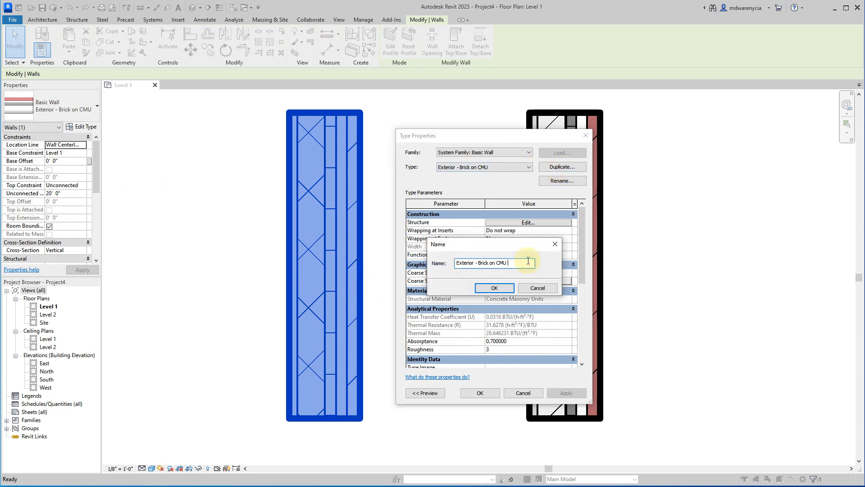
pyautogui.write('Wood Stud')
pyautogui.press('Return')
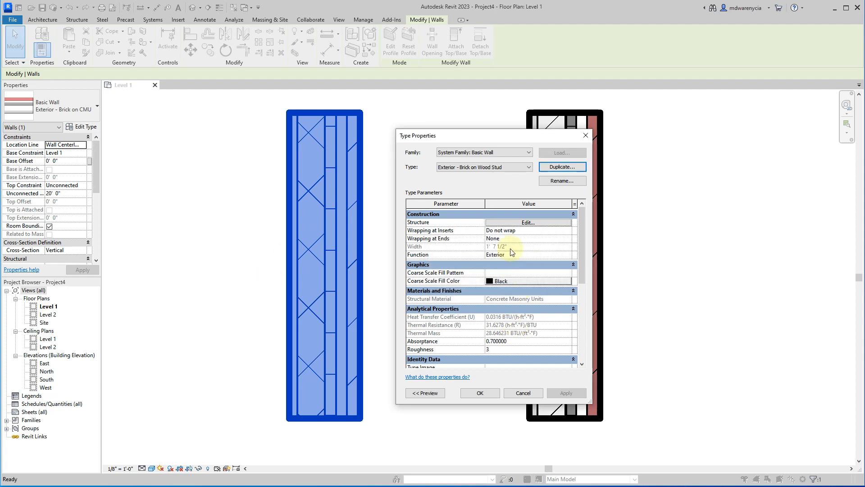
# Give the Brick on Wood Stud type a 2" air, 3/4" rigid insulation, 3 1/2" wood joist and 5/8" gypsum assembly, and apply it.
pyautogui.click(521, 223)
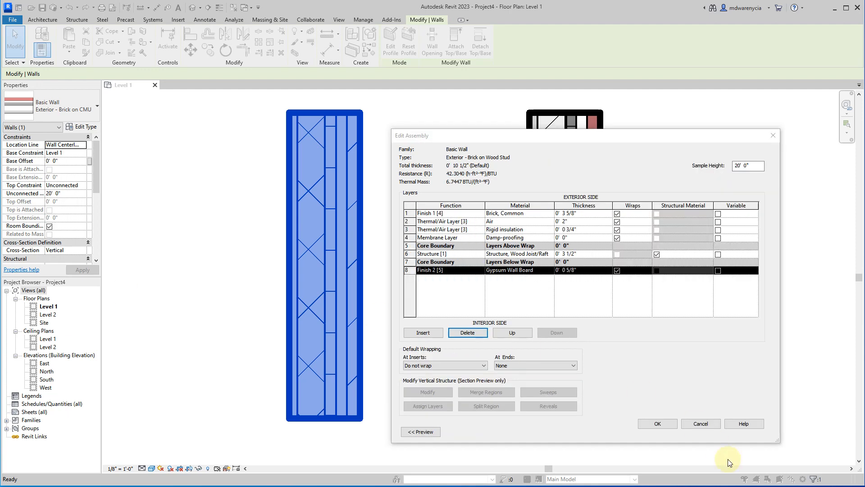
pyautogui.click(658, 424)
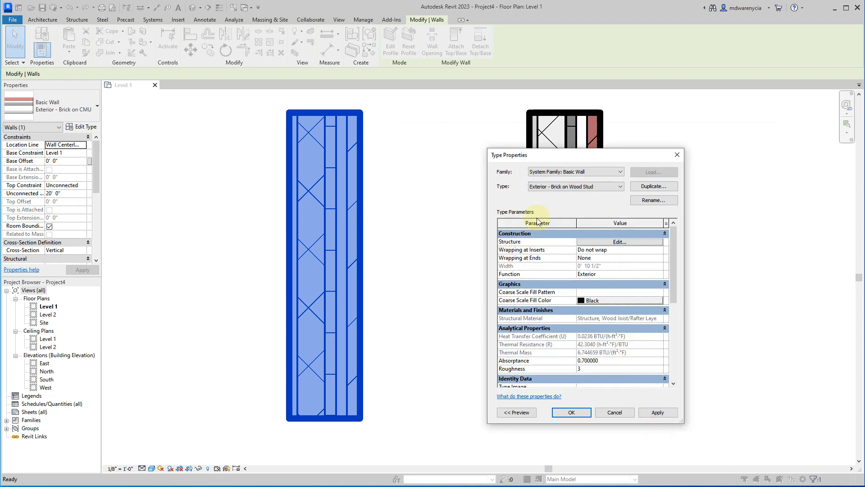
pyautogui.click(649, 413)
pyautogui.click(572, 412)
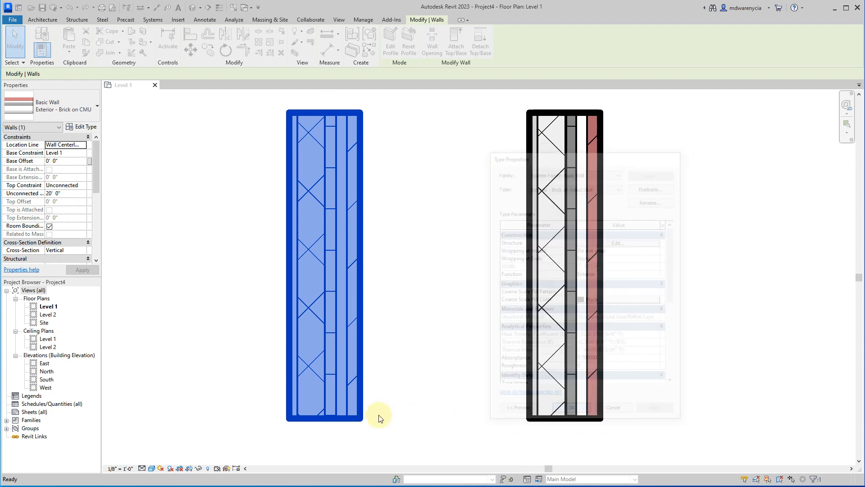
# Move the Brick on Wood Stud wall close beside the Brick on CMU wall and clear the selection.
pyautogui.click(400, 331)
pyautogui.moveTo(323, 341); pyautogui.dragTo(480, 340)
pyautogui.click(675, 341)
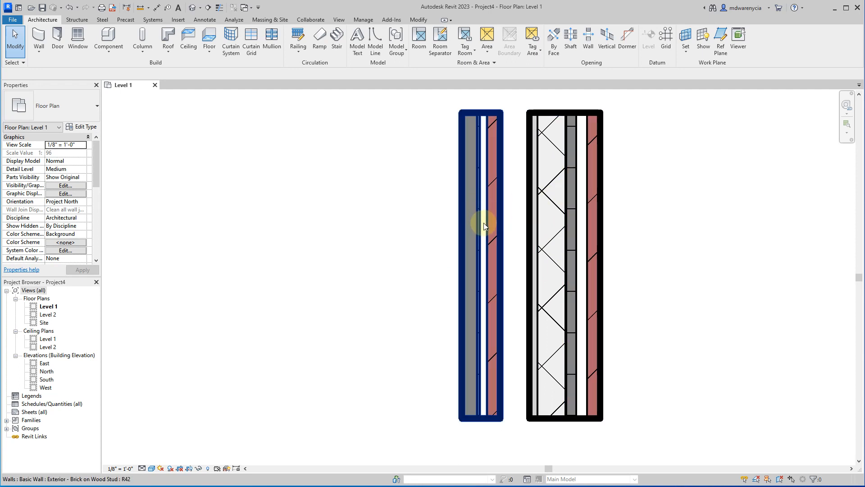
# Set the floor plan's view scale to 1" = 1'-0" to compare the layers of the two walls.
pyautogui.scroll(5, 485, 226)
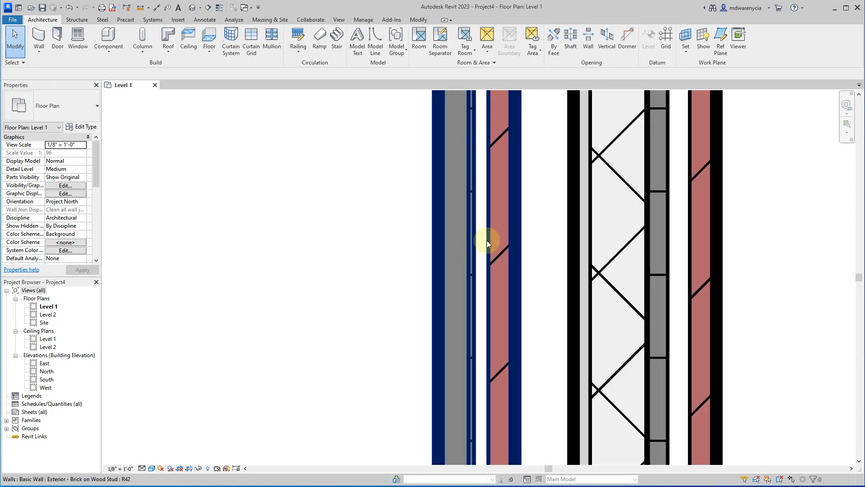
pyautogui.scroll(-4, 486, 241)
pyautogui.scroll(4, 543, 236)
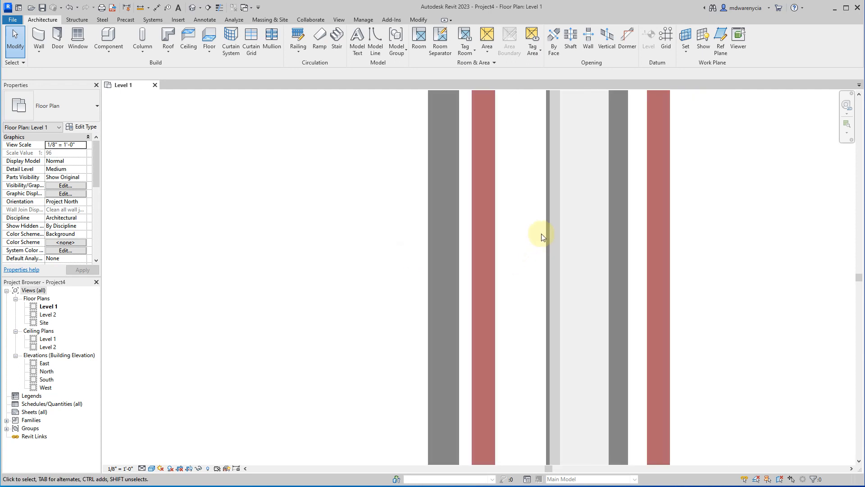
pyautogui.click(119, 468)
pyautogui.click(131, 229)
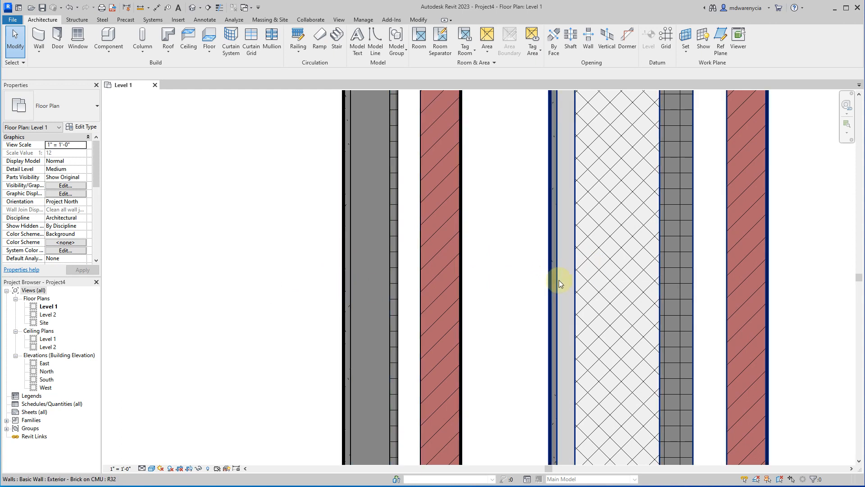
# Set the floor plan's view scale to 1/4" = 1'-0".
pyautogui.scroll(-3, 558, 280)
pyautogui.scroll(-2, 499, 299)
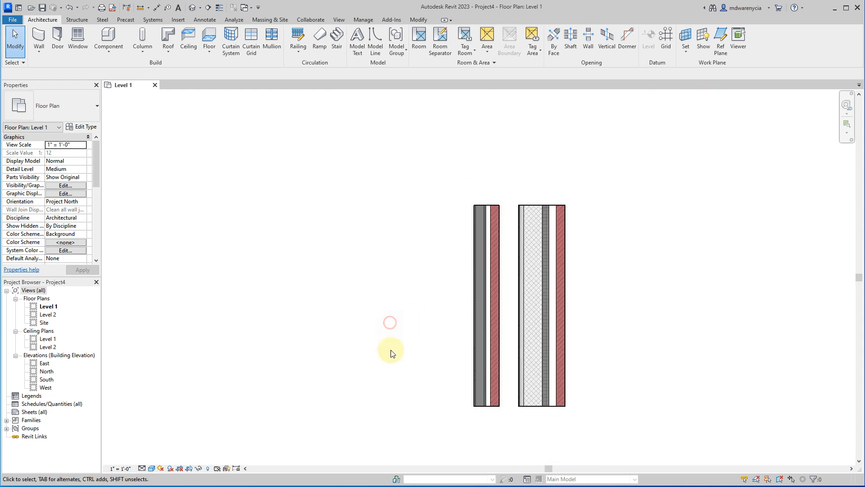
pyautogui.click(120, 468)
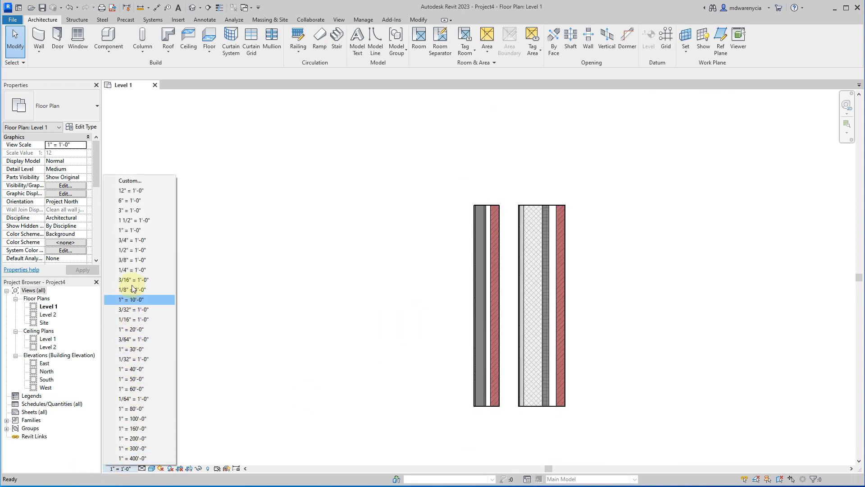
pyautogui.click(138, 270)
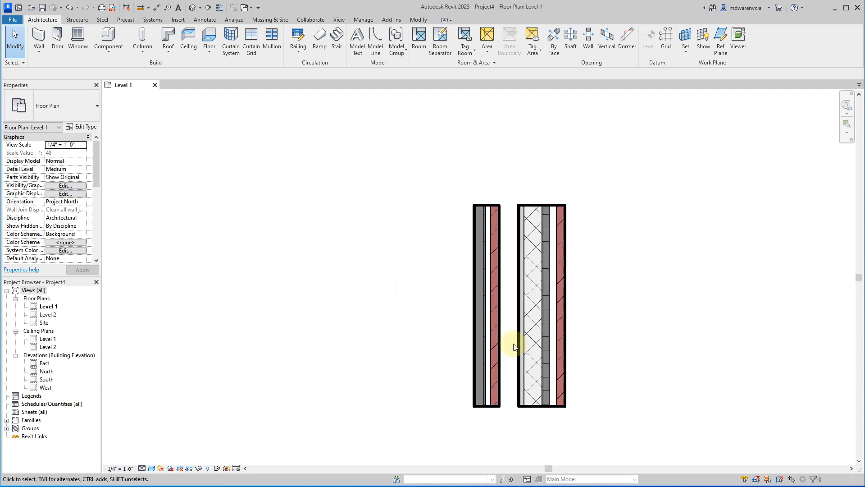
# Draw a vertical Exterior - Brick on CMU wall about 7' long to the left of the two existing walls.
pyautogui.click(37, 41)
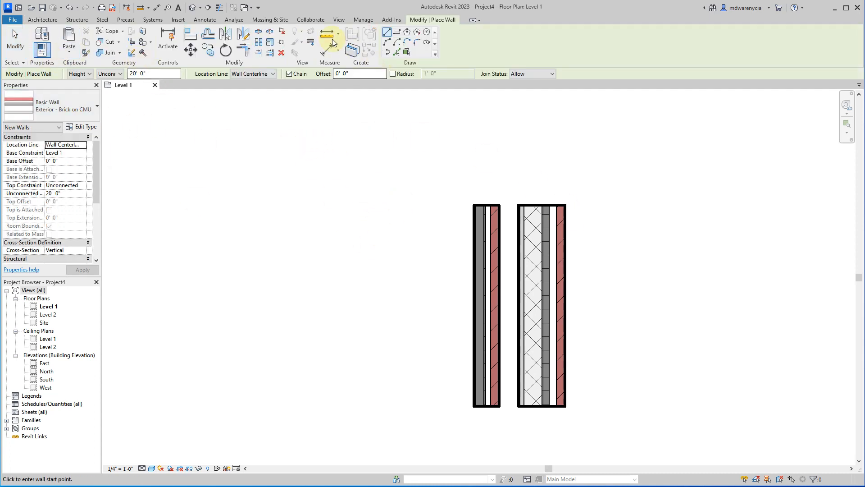
pyautogui.click(398, 202)
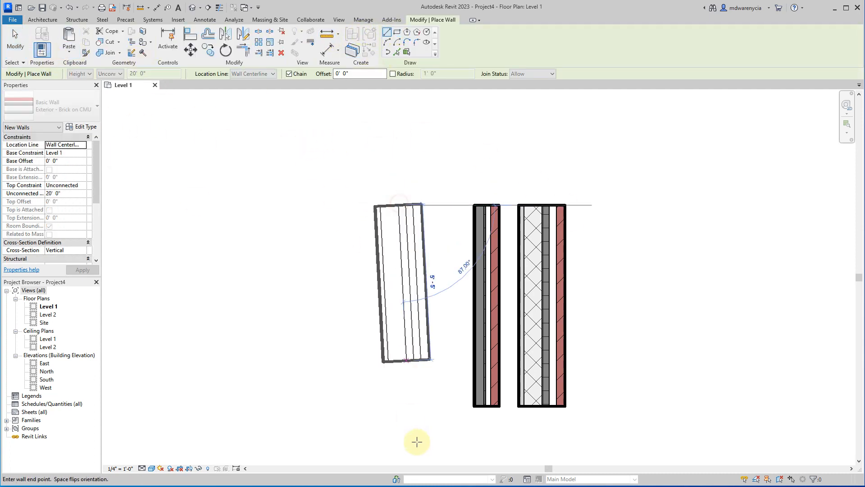
pyautogui.click(392, 405)
pyautogui.press('Escape')
pyautogui.press('Escape')
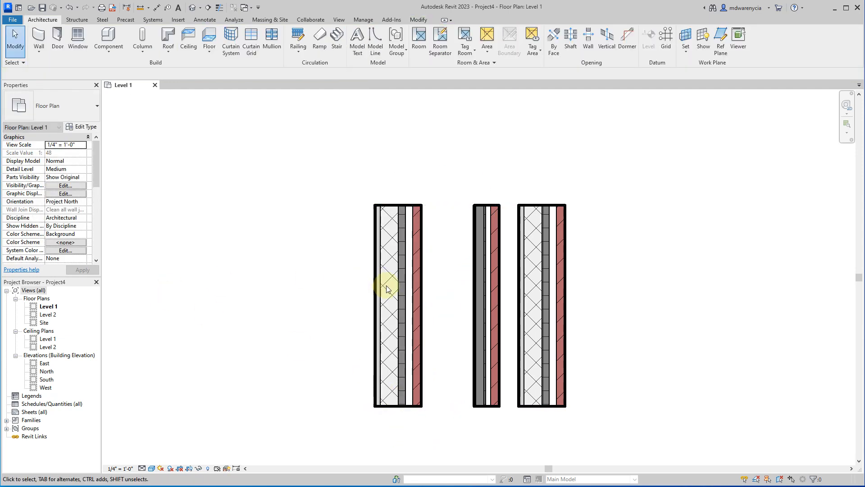
# Change the newly drawn wall's type to Interior - 4 7/8" Partition (1-hr).
pyautogui.click(389, 289)
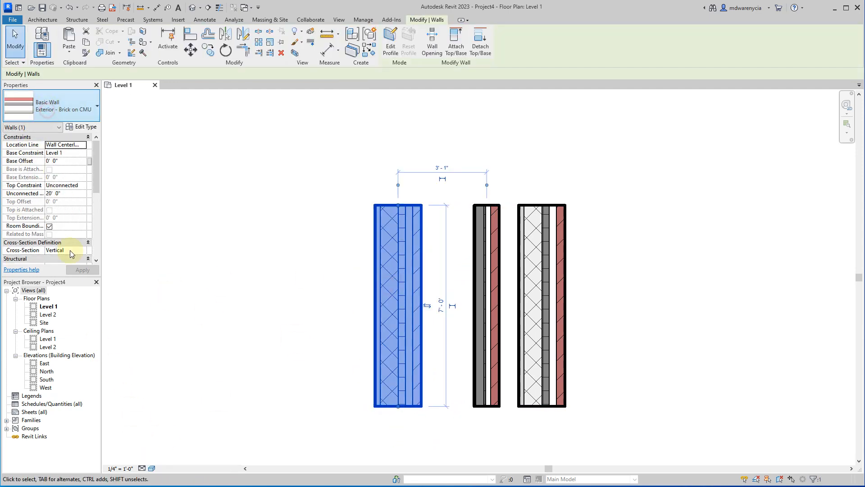
pyautogui.scroll(-5, 57, 346)
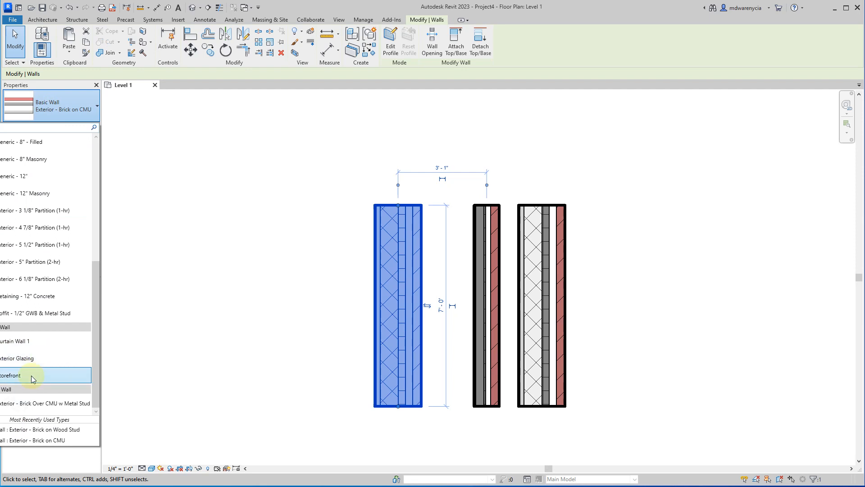
pyautogui.click(31, 228)
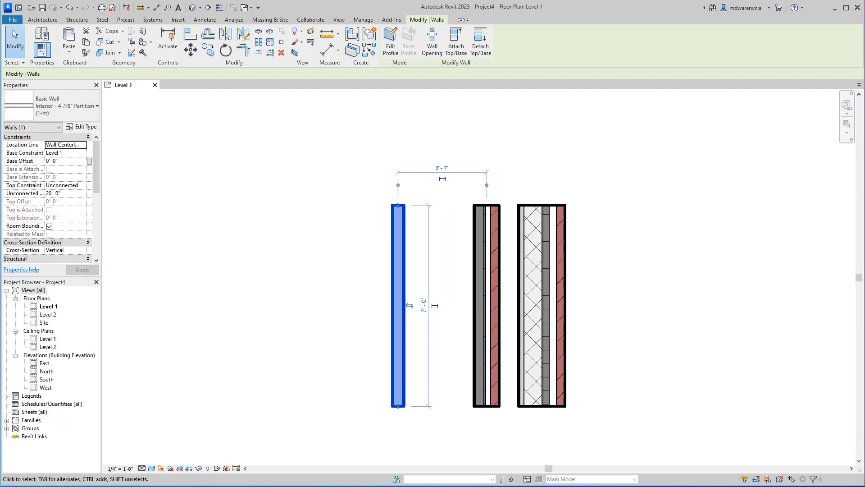
# Duplicate the interior partition's type under the name Interior - 4.5" Interior Wood Stud.
pyautogui.click(86, 128)
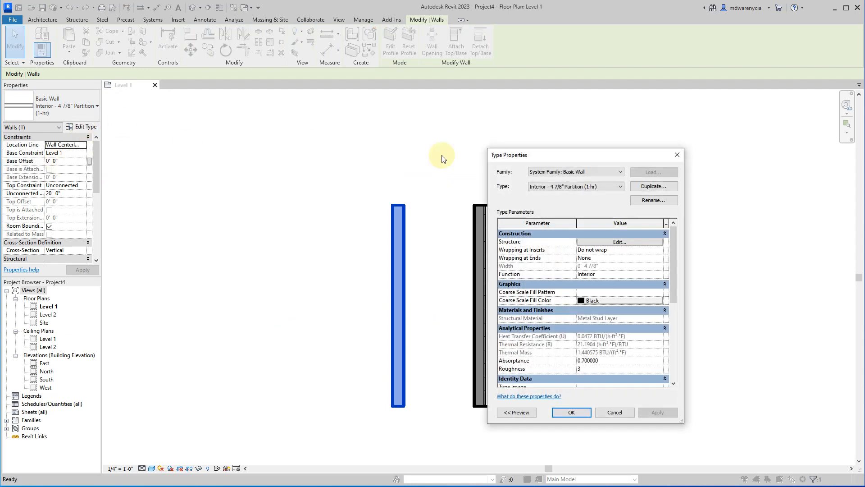
pyautogui.click(652, 186)
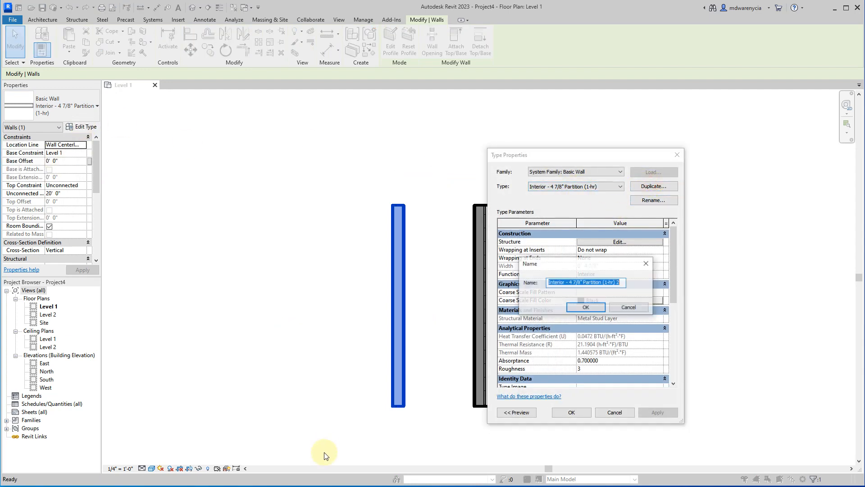
pyautogui.press('End')
pyautogui.hotkey('shift', 'Left')
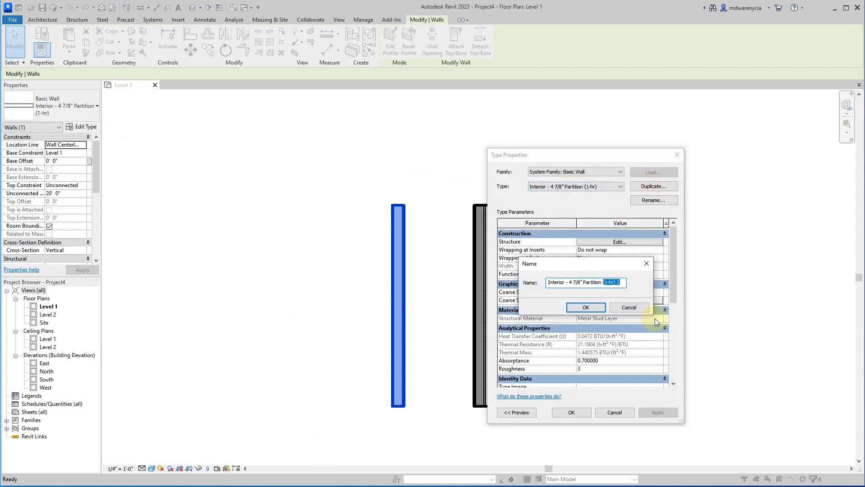
pyautogui.hotkey('ctrl', 'shift', 'Left')
pyautogui.hotkey('ctrl', 'shift', 'Left')
pyautogui.hotkey('ctrl', 'shift', 'Left')
pyautogui.press('BackSpace')
pyautogui.press('BackSpace')
pyautogui.write('.5')
pyautogui.press('Return')
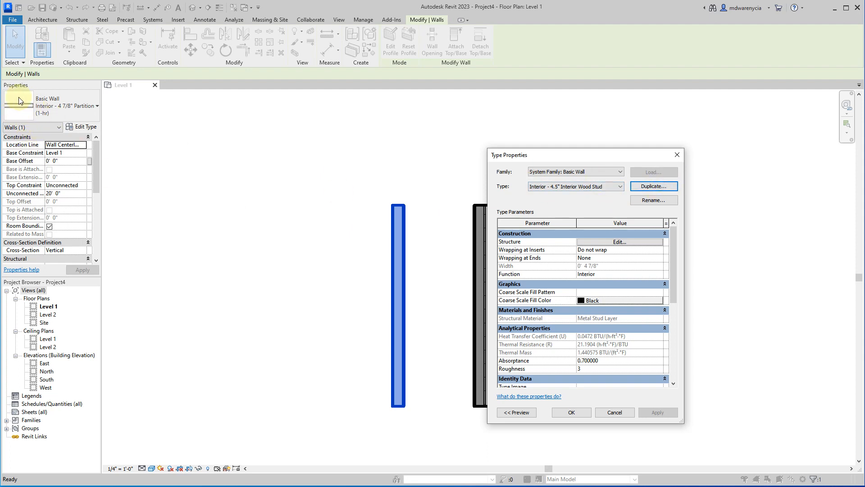
# In the interior wood stud type's layer assembly, set the structure layer's material to Structure, Wood Joist/Rafter Layer.
pyautogui.click(602, 242)
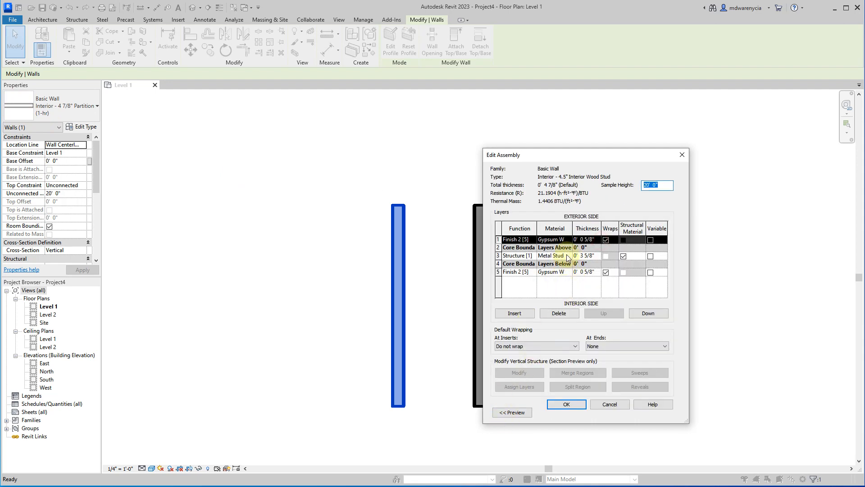
pyautogui.moveTo(482, 417); pyautogui.dragTo(320, 415)
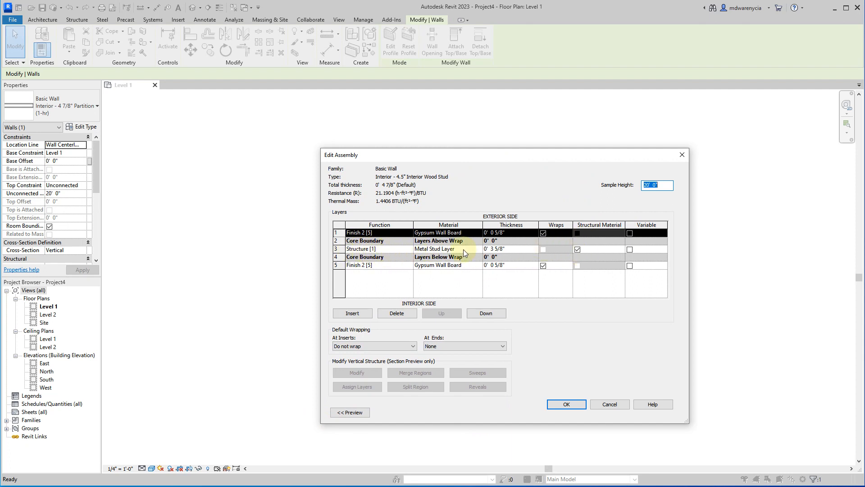
pyautogui.click(451, 249)
pyautogui.click(477, 249)
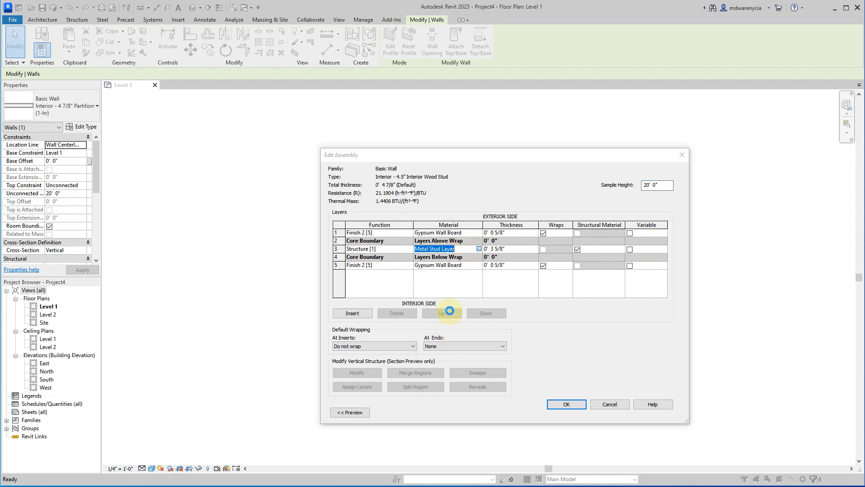
pyautogui.write('wood')
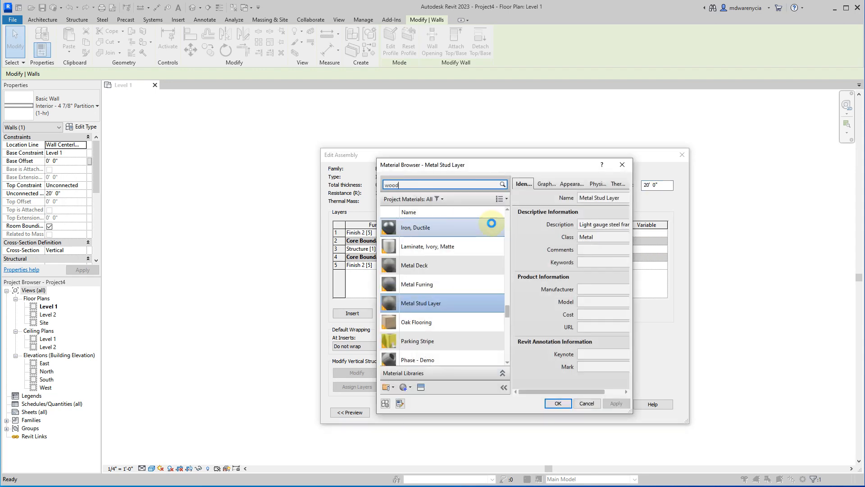
pyautogui.hotkey('ctrl', 'a')
pyautogui.write('batt')
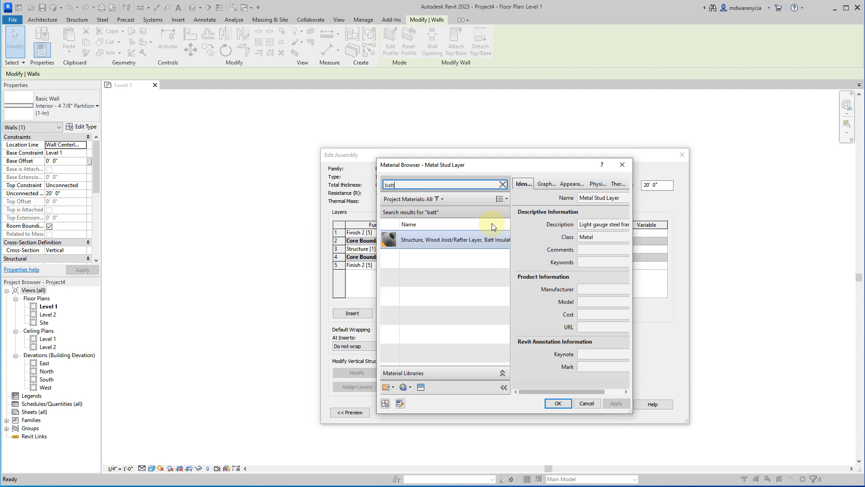
pyautogui.hotkey('ctrl', 'a')
pyautogui.write('stud')
pyautogui.hotkey('ctrl', 'a')
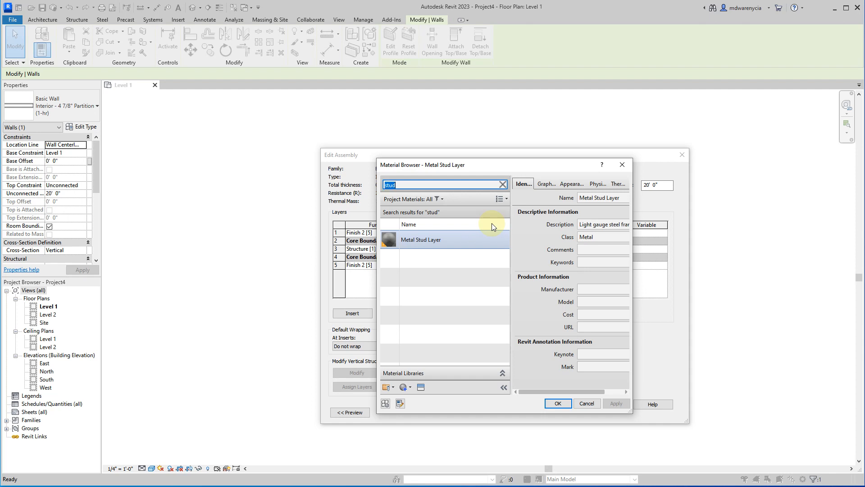
pyautogui.write('joi')
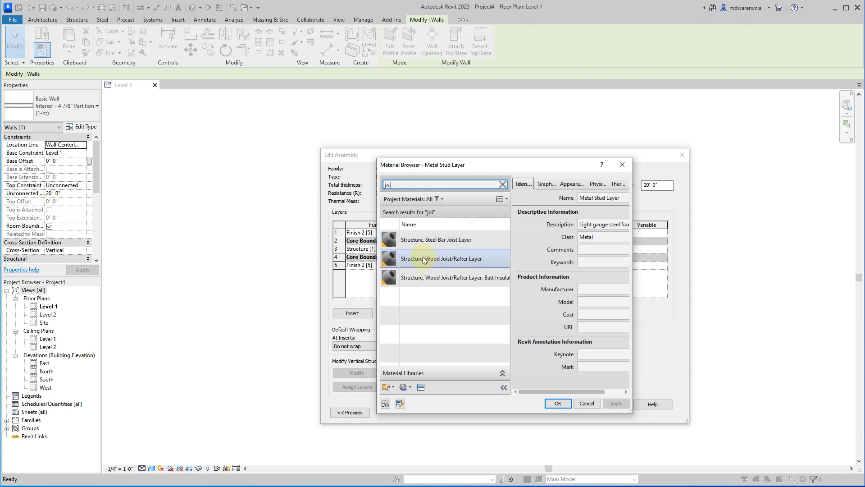
pyautogui.click(451, 258)
pyautogui.click(558, 403)
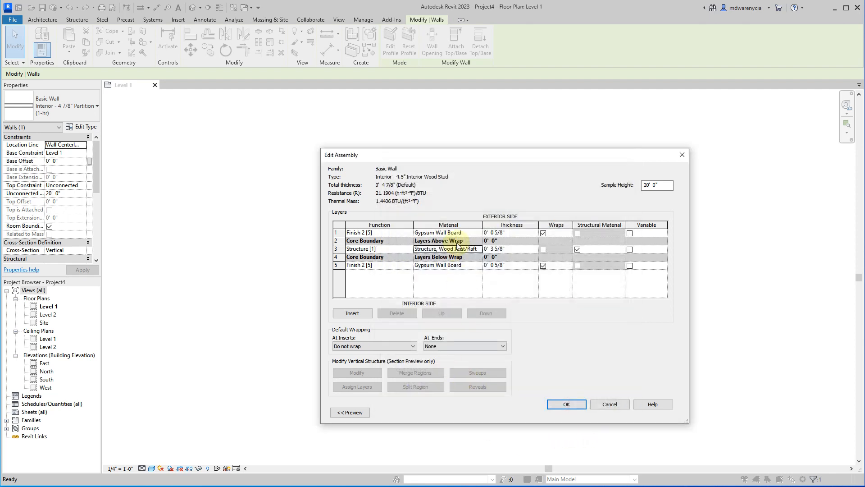
pyautogui.click(520, 250)
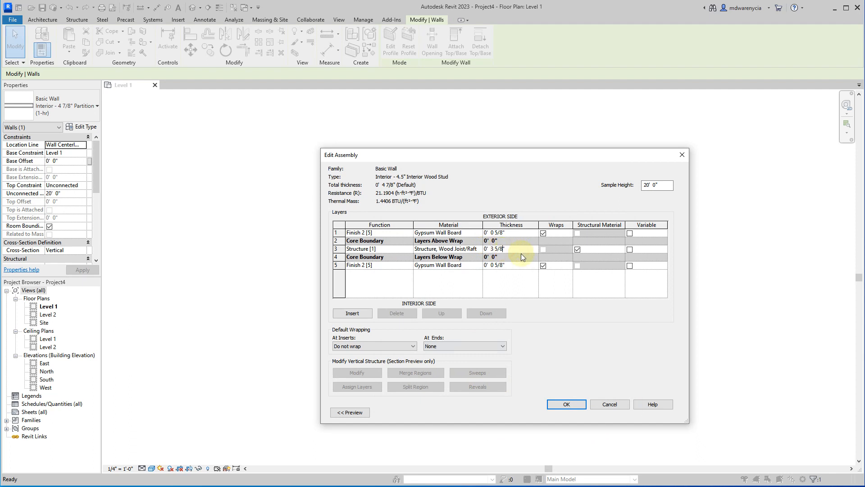
pyautogui.press('Home')
pyautogui.press('Right')
pyautogui.press('Right')
pyautogui.write('3.5')
pyautogui.press('Tab')
# Set the structure layer's thickness to 3.5".
pyautogui.click(518, 250)
pyautogui.write('3.5"')
pyautogui.hotkey('shift', 'Tab')
# Set the thickness of both gypsum wall board finish layers to 3/8".
pyautogui.click(528, 232)
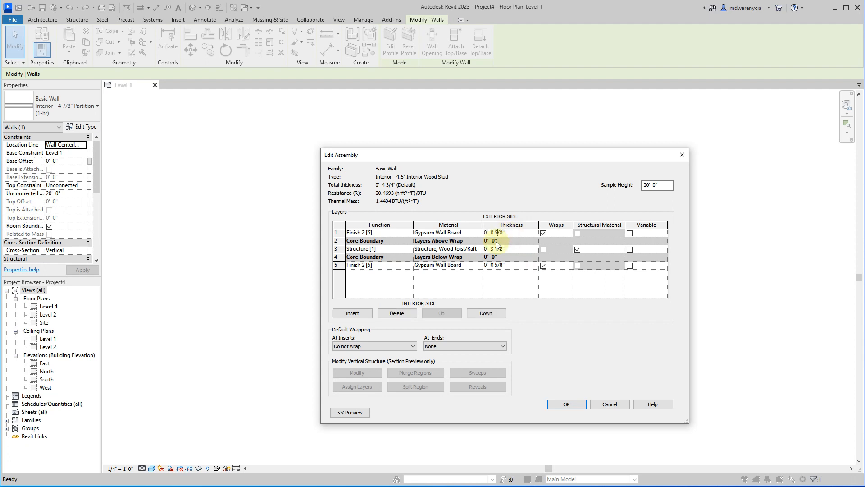
pyautogui.click(503, 266)
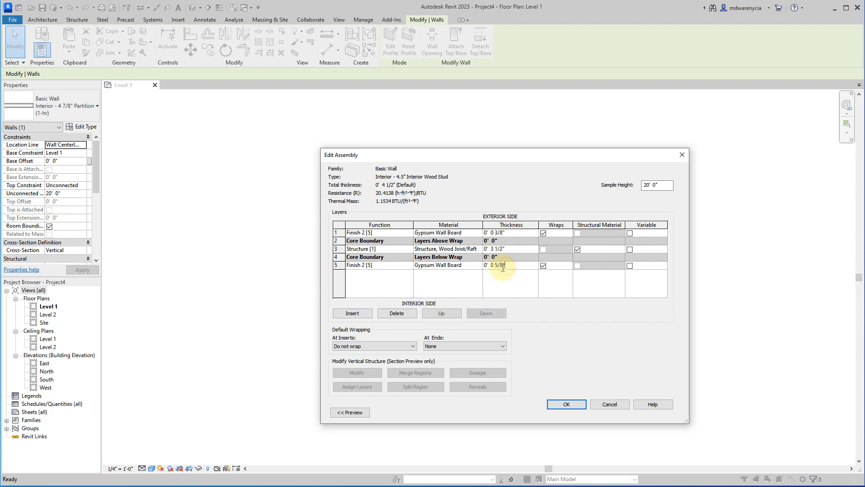
pyautogui.press('Tab')
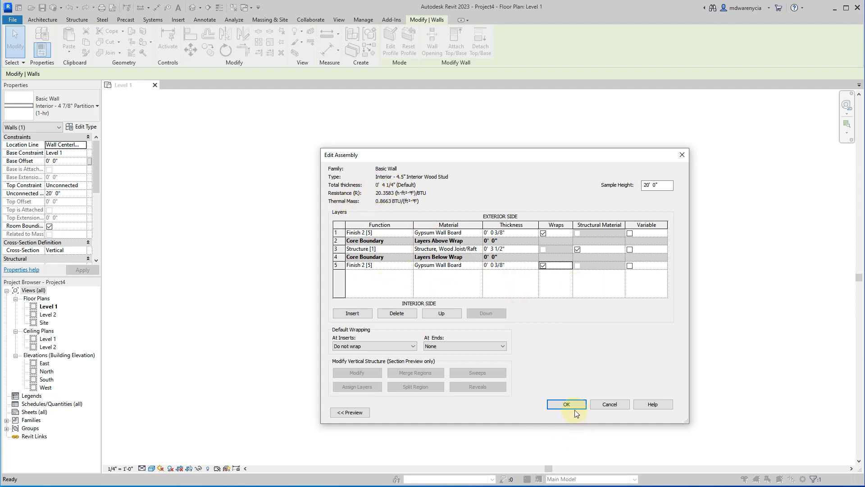
# Set the interior-side gypsum wall board layer's thickness to 1/2".
pyautogui.click(496, 266)
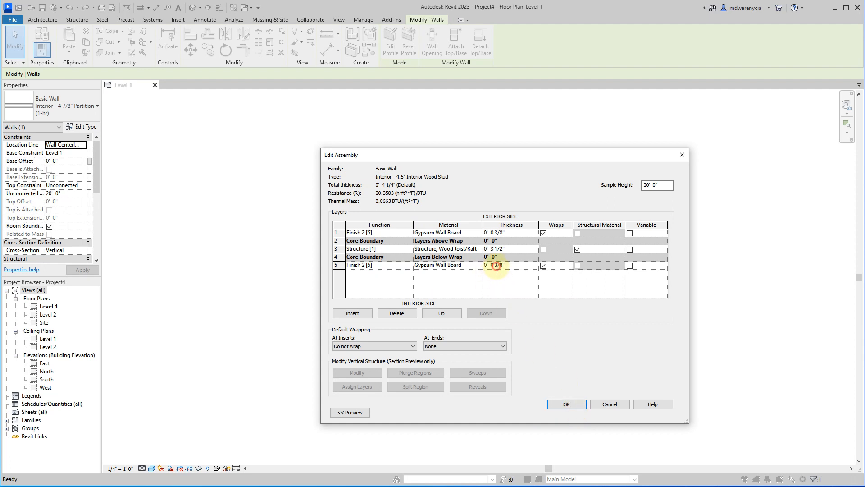
pyautogui.press('Delete')
pyautogui.press('Delete')
pyautogui.press('Delete')
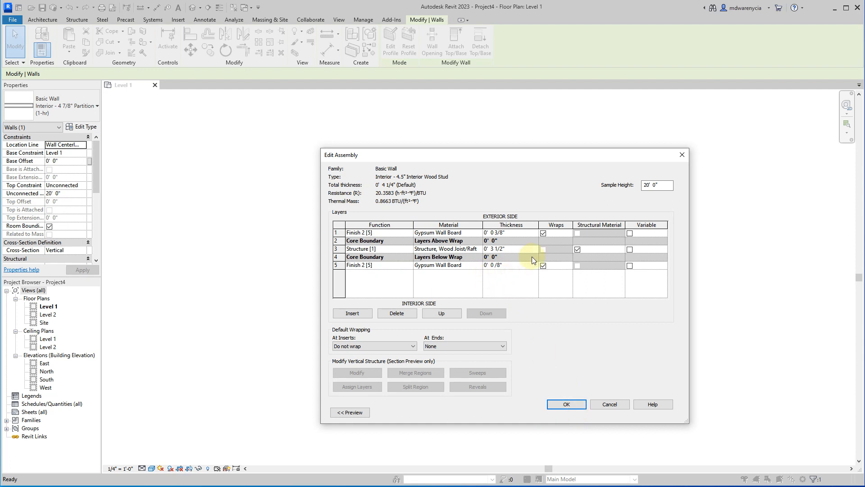
pyautogui.write('1/2')
# Set the exterior-side gypsum wall board layer's thickness to 1/2" and accept the assembly and the new wall type.
pyautogui.click(519, 234)
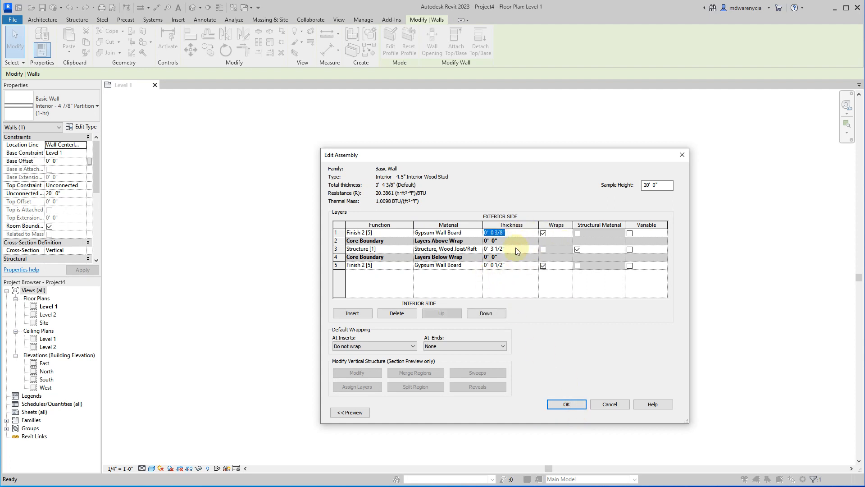
pyautogui.press('Delete')
pyautogui.press('Delete')
pyautogui.write('1/2')
pyautogui.press('Tab')
pyautogui.click(513, 266)
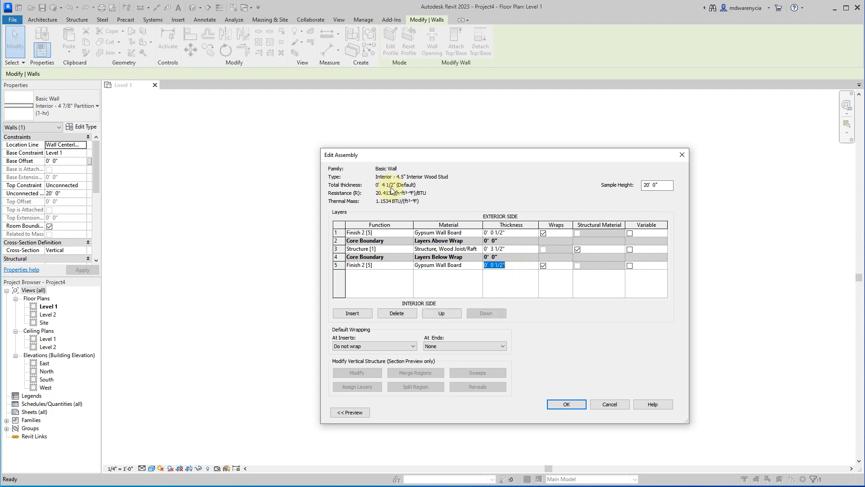
pyautogui.click(565, 405)
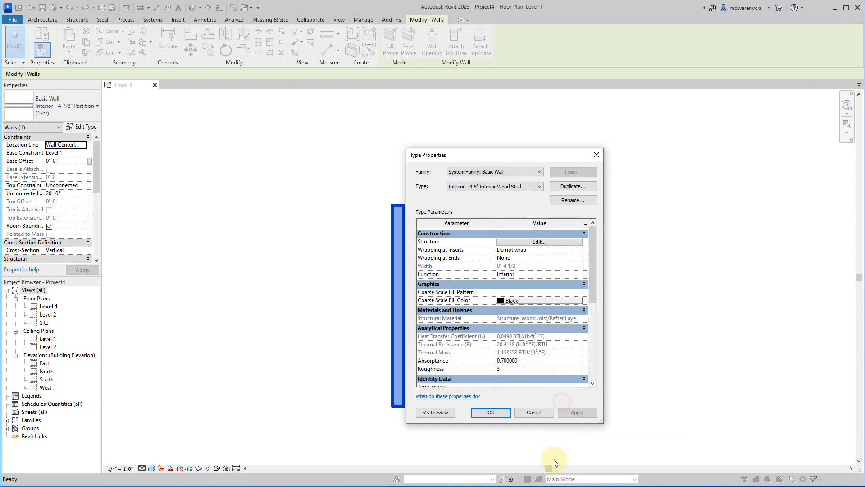
pyautogui.click(491, 412)
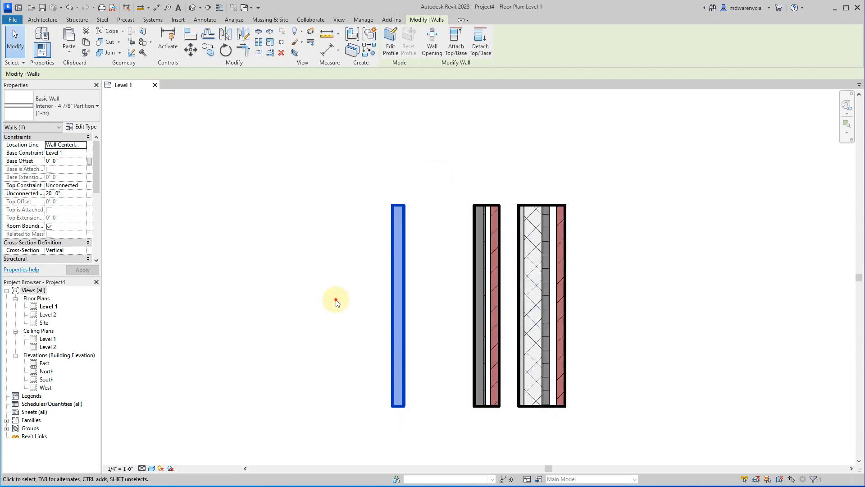
# Draw a vertical Interior - 4 7/8" Partition (1-hr) wall about 7' long beside the interior wood stud wall, matching its ends.
pyautogui.click(334, 300)
pyautogui.click(39, 38)
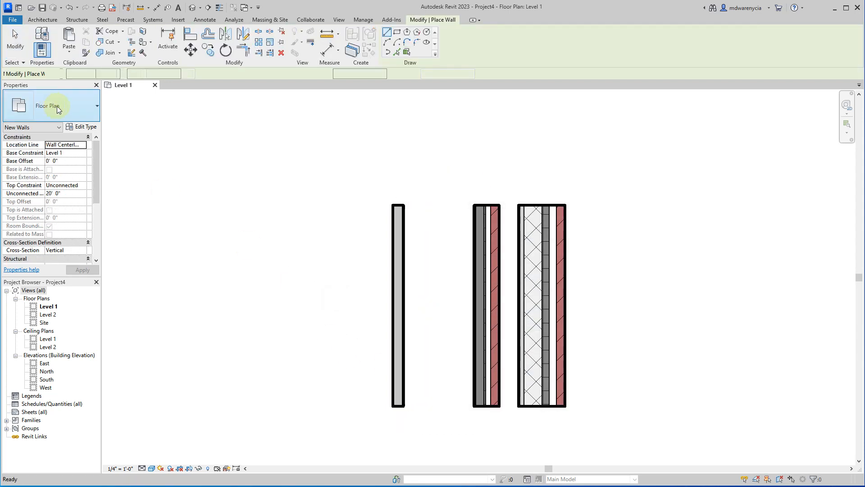
pyautogui.click(66, 109)
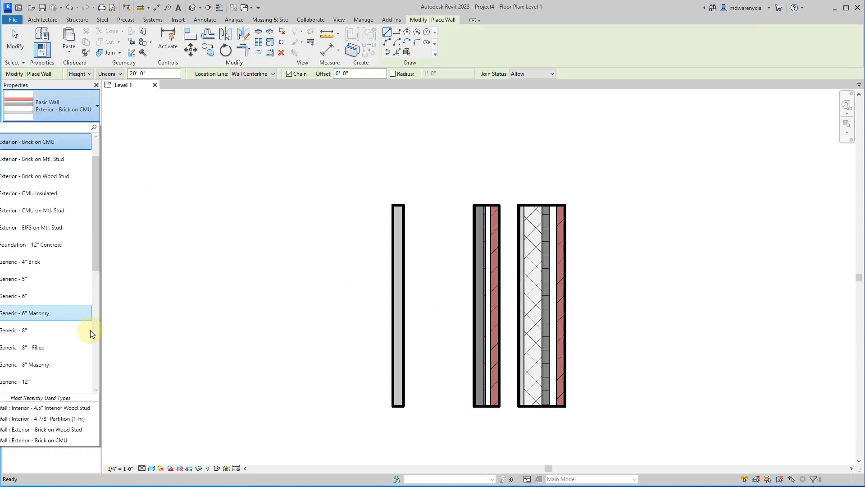
pyautogui.scroll(-5, 79, 336)
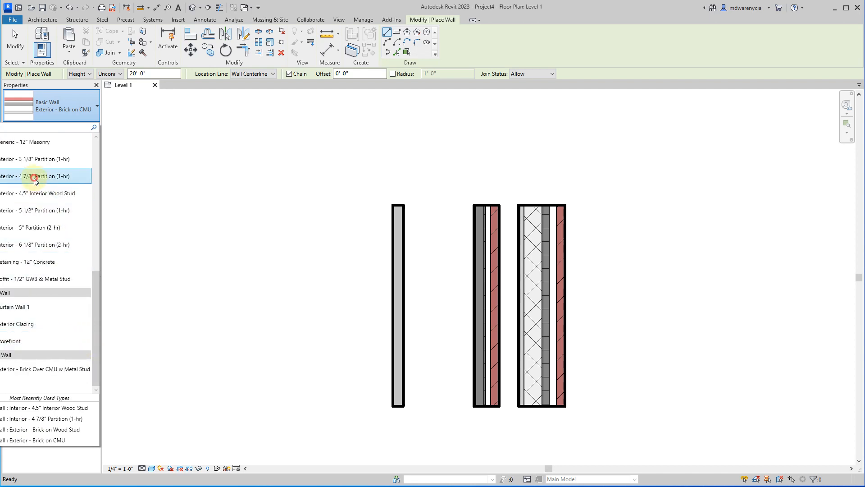
pyautogui.click(34, 176)
pyautogui.click(369, 207)
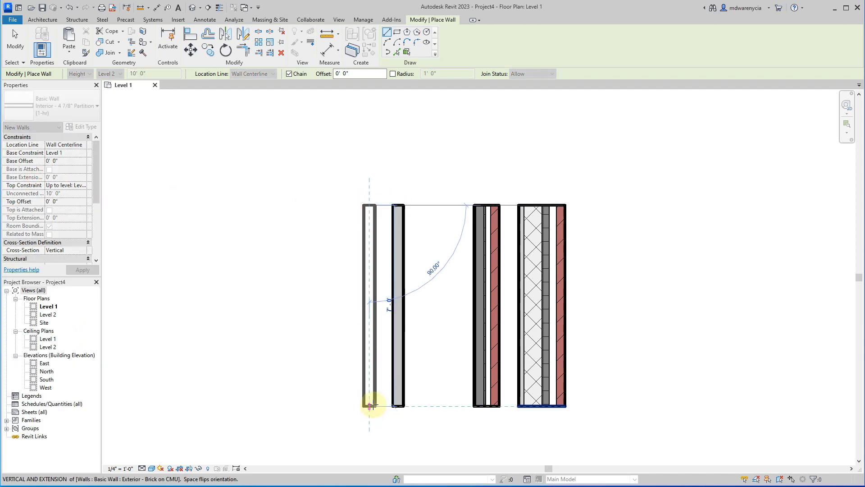
pyautogui.click(367, 404)
pyautogui.press('Escape')
# Move the 4 7/8" partition over the interior wood stud wall to compare their widths, and undo the move.
pyautogui.scroll(2, 384, 213)
pyautogui.scroll(4, 384, 213)
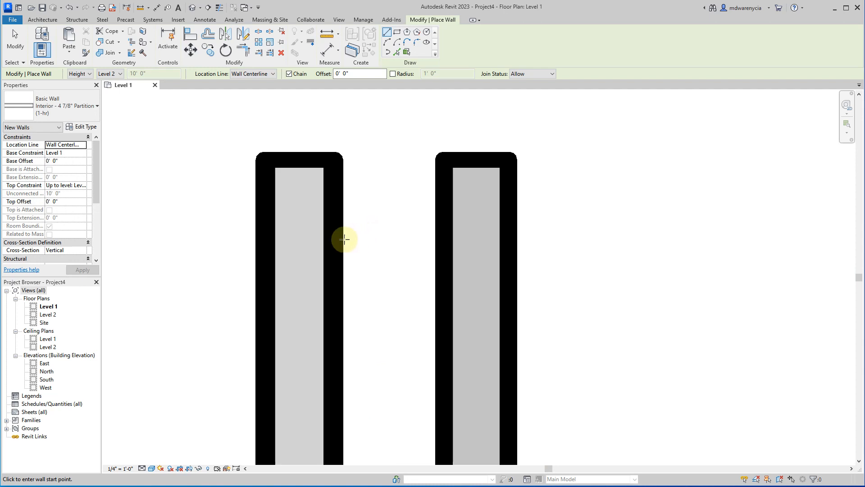
pyautogui.click(295, 258)
pyautogui.press('Escape')
pyautogui.press('Escape')
pyautogui.click(296, 316)
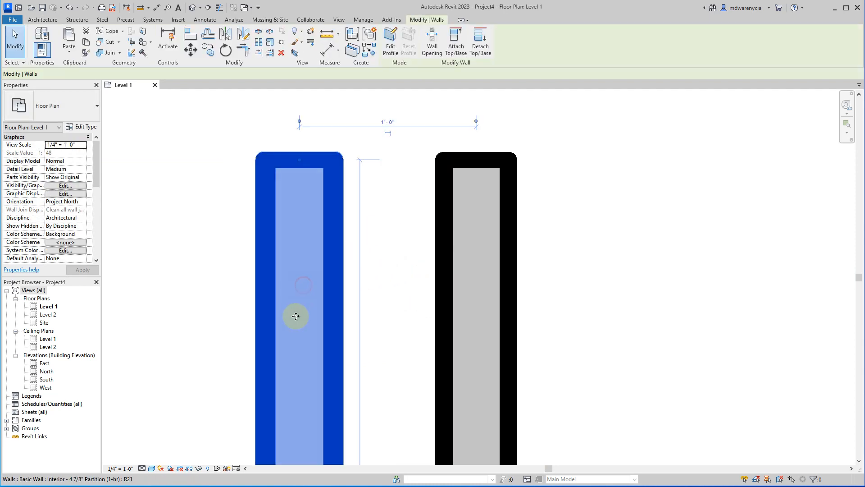
pyautogui.moveTo(296, 316); pyautogui.dragTo(473, 317)
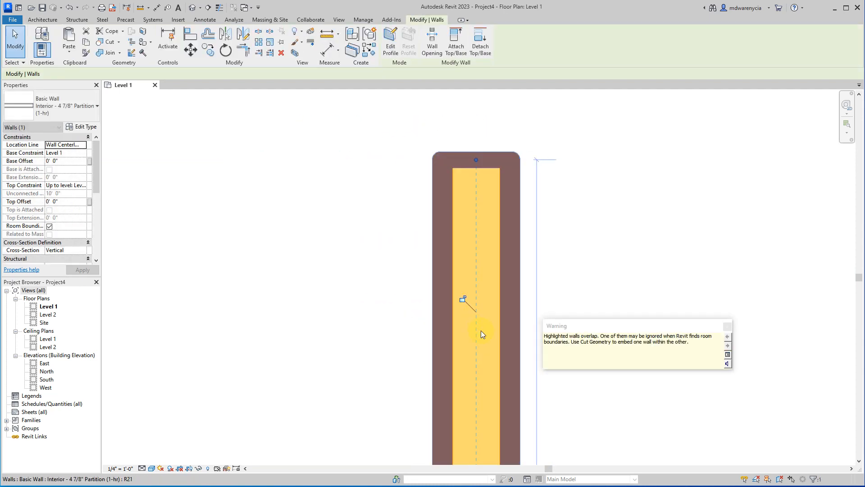
pyautogui.scroll(-5, 336, 335)
pyautogui.click(281, 334)
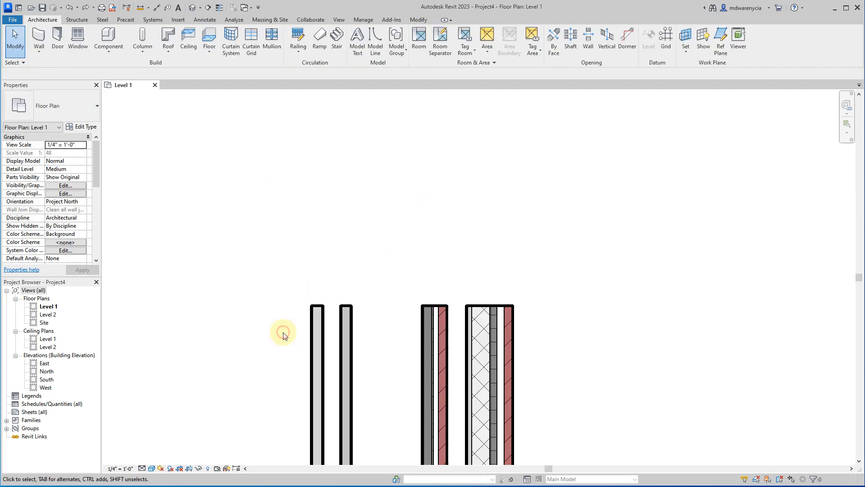
# Move the 4 7/8" partition end to end above the interior wood stud wall and compare their widths at the joint.
pyautogui.click(314, 409)
pyautogui.moveTo(336, 218); pyautogui.dragTo(336, 218)
pyautogui.moveTo(339, 279); pyautogui.dragTo(289, 338)
pyautogui.scroll(5, 349, 279)
pyautogui.moveTo(380, 278); pyautogui.dragTo(316, 396)
pyautogui.scroll(-2, 215, 374)
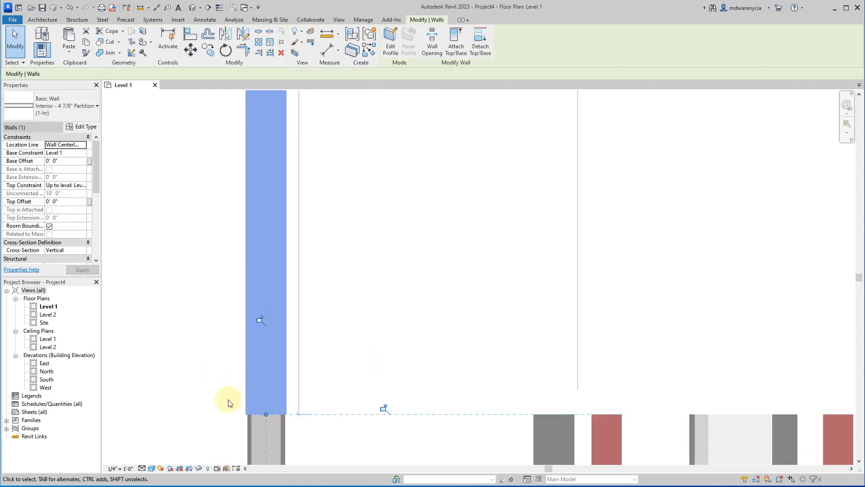
pyautogui.moveTo(228, 346); pyautogui.dragTo(230, 227, button='middle')
pyautogui.scroll(3, 267, 309)
pyautogui.scroll(1, 209, 282)
pyautogui.click(188, 291)
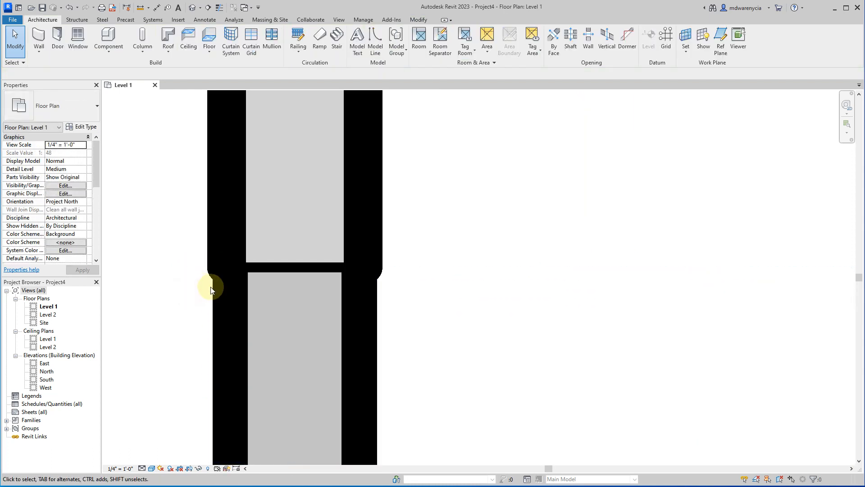
pyautogui.scroll(-6, 483, 335)
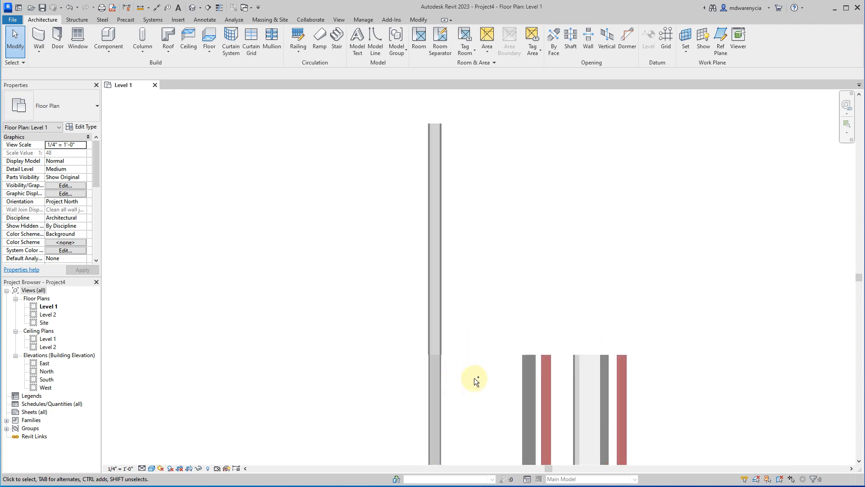
# Undo the end-to-end move of the 4 7/8" partition.
pyautogui.hotkey('ctrl', 'z')
pyautogui.hotkey('ctrl', 'z')
pyautogui.hotkey('ctrl', 'z')
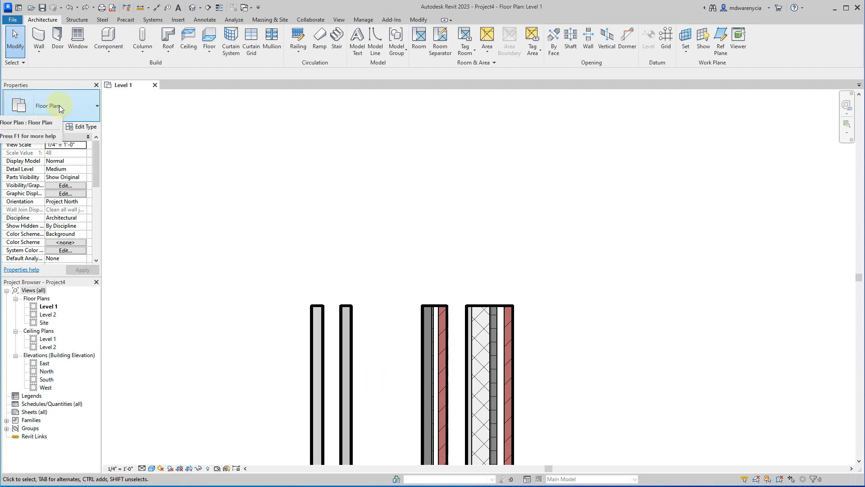
# Draw a closed L-shaped outline of Generic - 8" walls above the sample walls, with a 10' long side on the right.
pyautogui.click(272, 172)
pyautogui.click(40, 49)
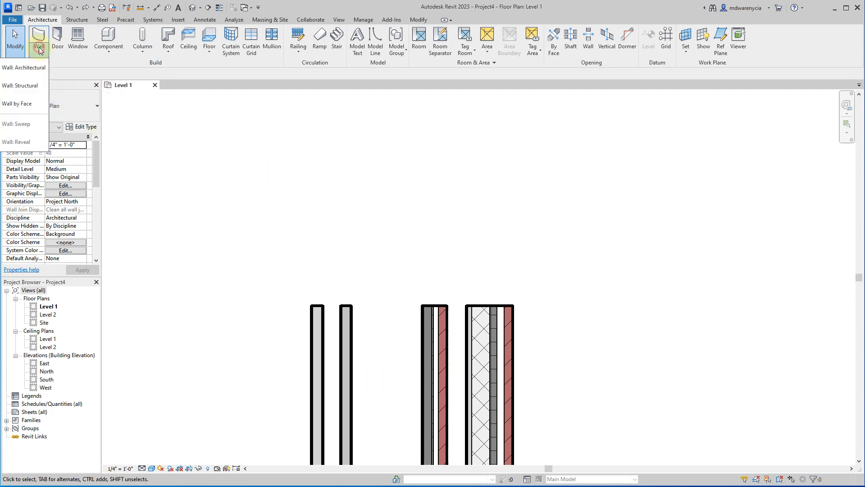
pyautogui.click(37, 36)
pyautogui.click(70, 108)
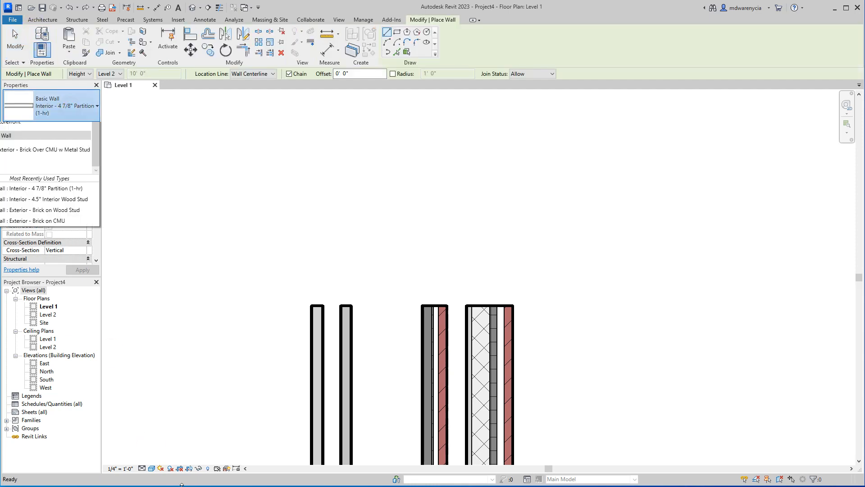
pyautogui.scroll(3, 43, 261)
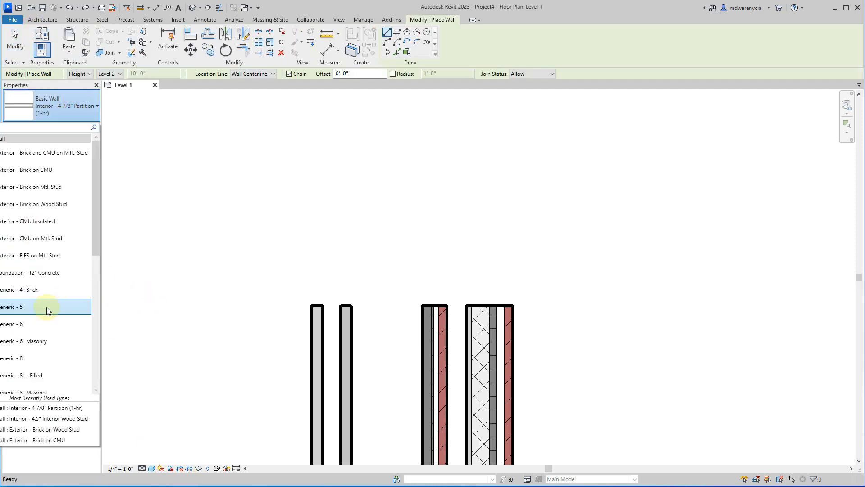
pyautogui.click(23, 360)
pyautogui.scroll(-5, 291, 346)
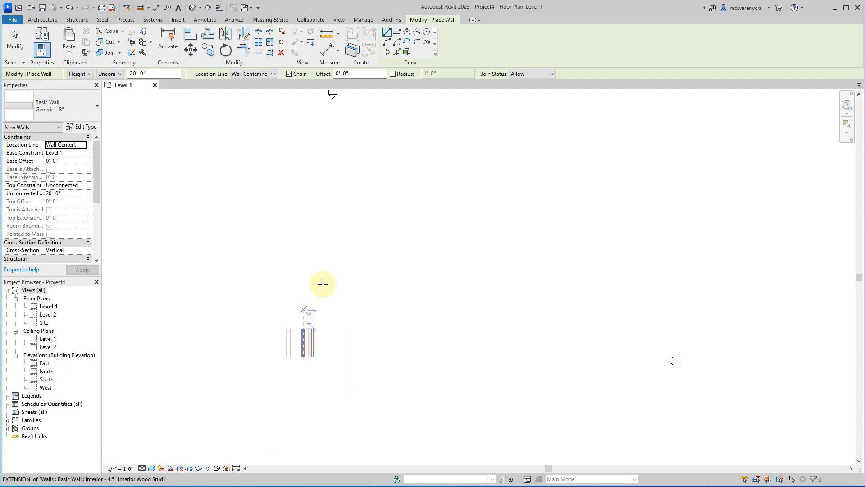
pyautogui.click(335, 256)
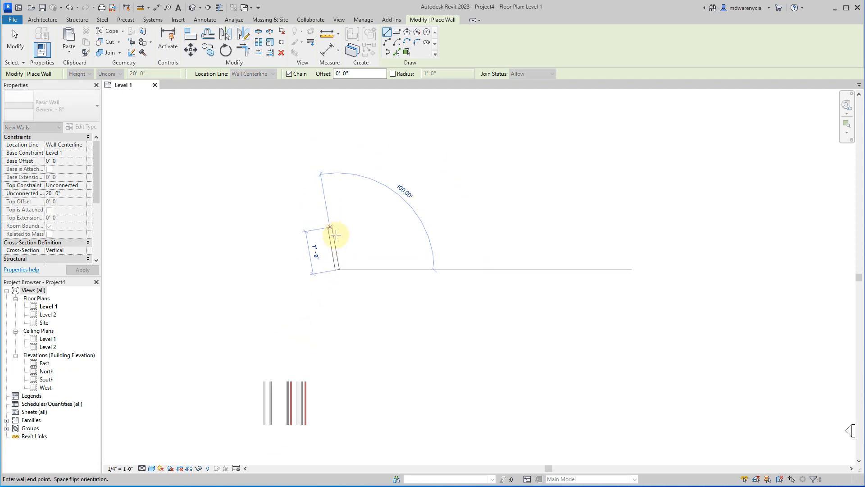
pyautogui.click(334, 232)
pyautogui.scroll(2, 334, 232)
pyautogui.click(384, 235)
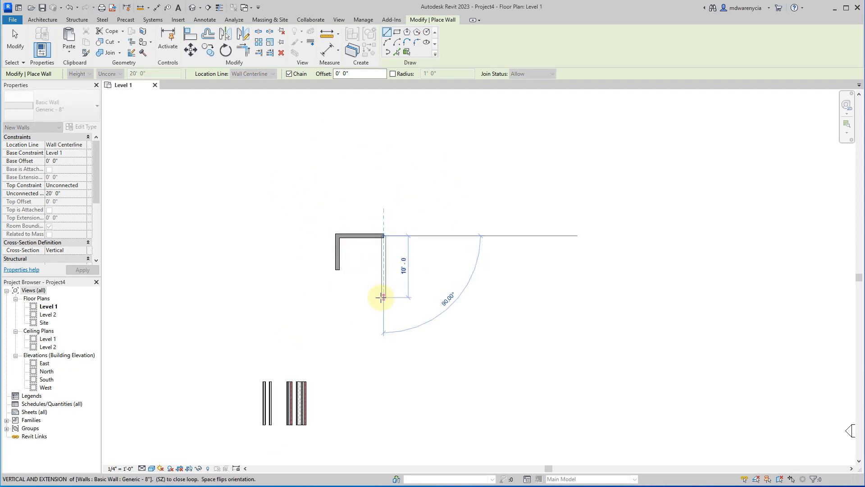
pyautogui.click(383, 298)
pyautogui.click(270, 297)
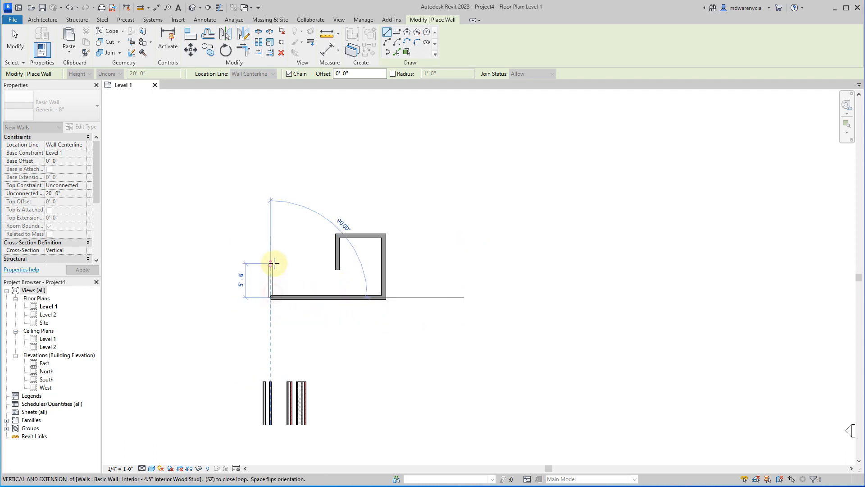
pyautogui.click(270, 269)
pyautogui.click(336, 270)
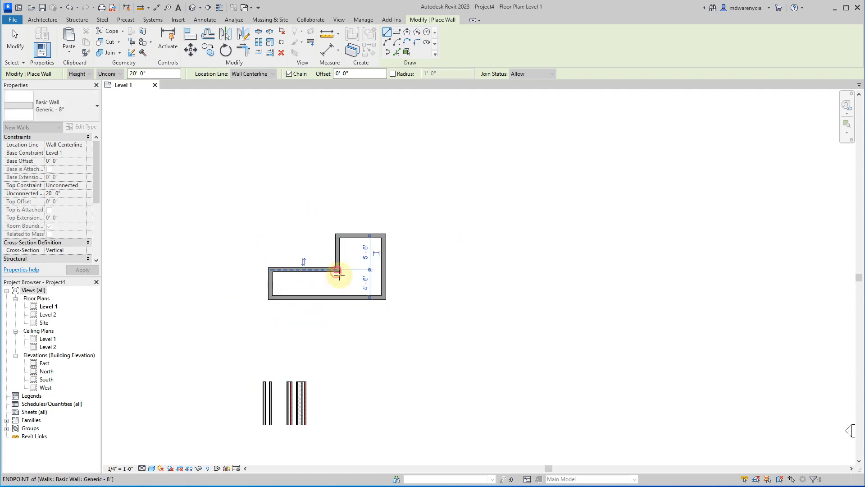
# Draw two vertical Generic - 8" dividing walls down to the bottom wall, one from the inner corner and one across the left wing.
pyautogui.scroll(3, 340, 270)
pyautogui.scroll(2, 333, 248)
pyautogui.click(333, 248)
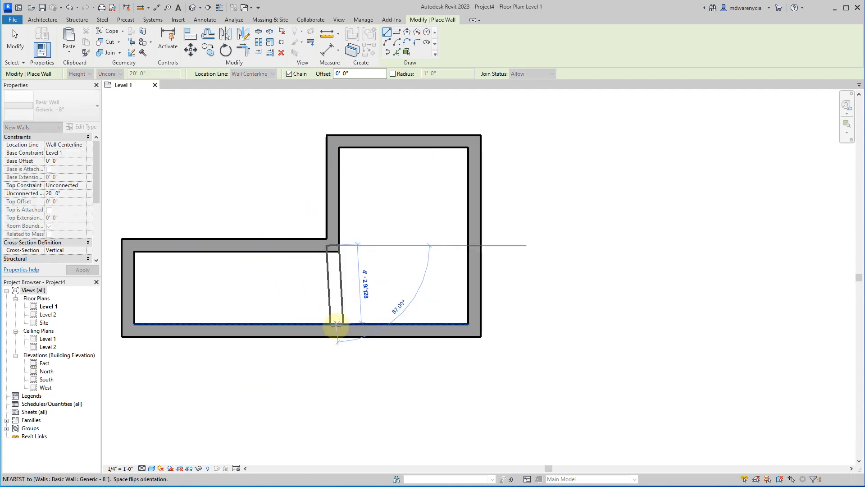
pyautogui.click(334, 331)
pyautogui.press('Escape')
pyautogui.click(221, 251)
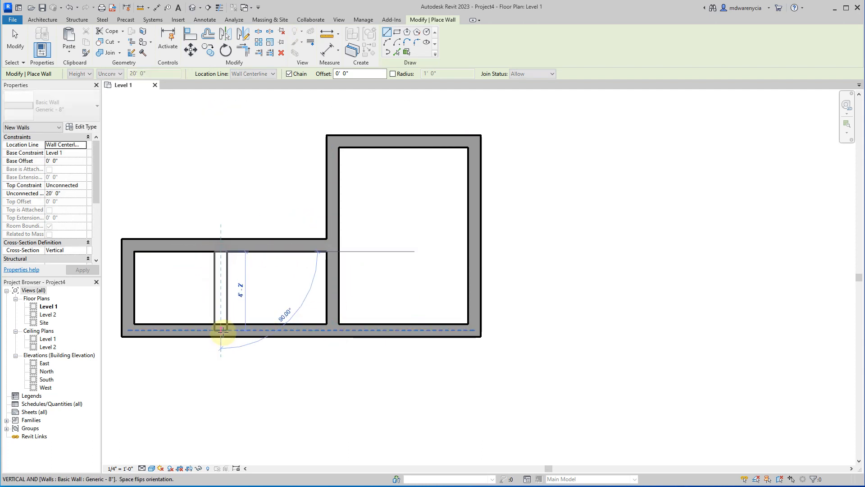
pyautogui.click(220, 330)
pyautogui.press('Escape')
pyautogui.click(332, 141)
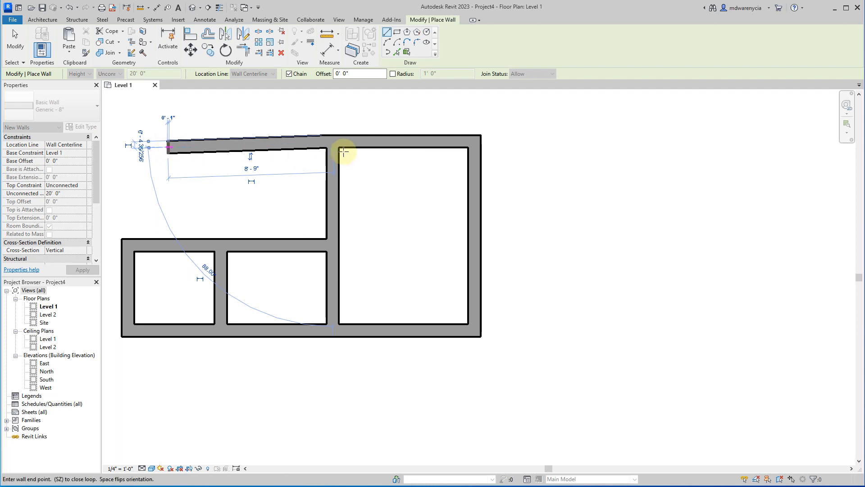
pyautogui.press('Escape')
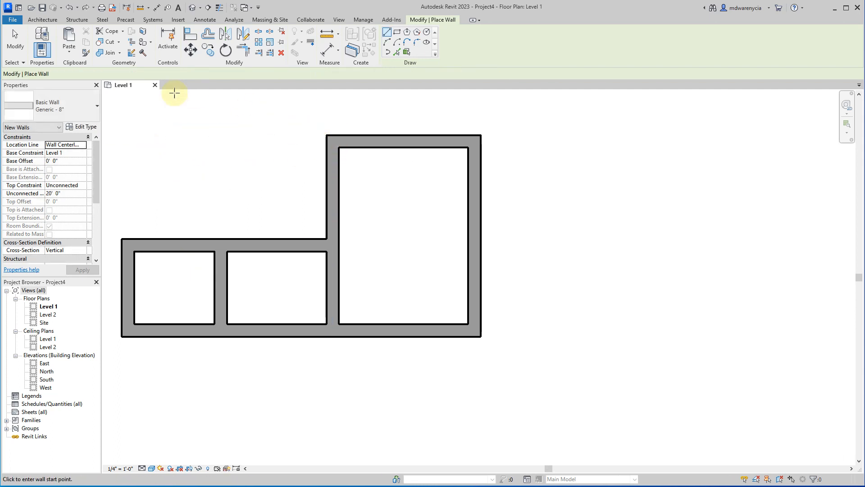
pyautogui.click(330, 140)
pyautogui.press('Escape')
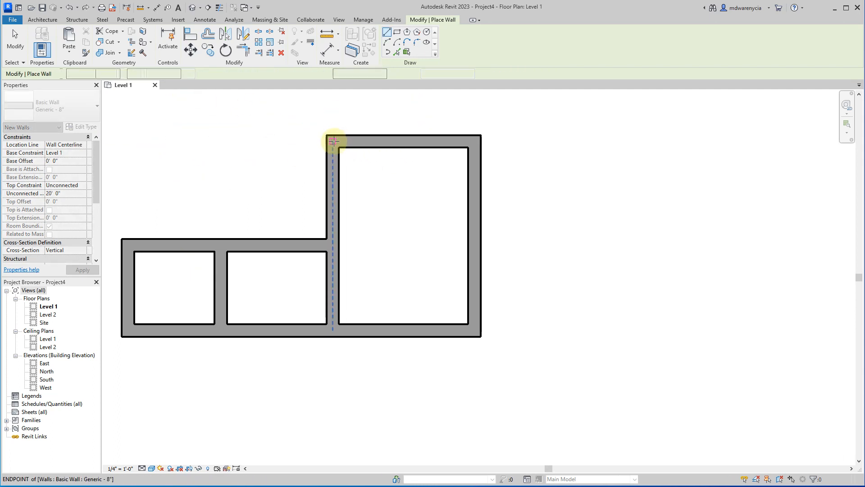
# Draw a horizontal Generic - 8" wall extending left from the upper-left corner of the tall room, ending above the left wing.
pyautogui.click(333, 141)
pyautogui.click(170, 141)
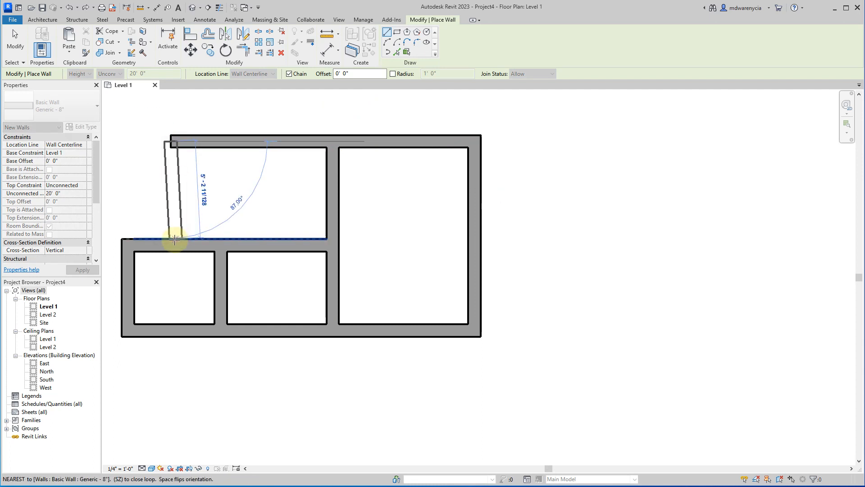
pyautogui.press('Escape')
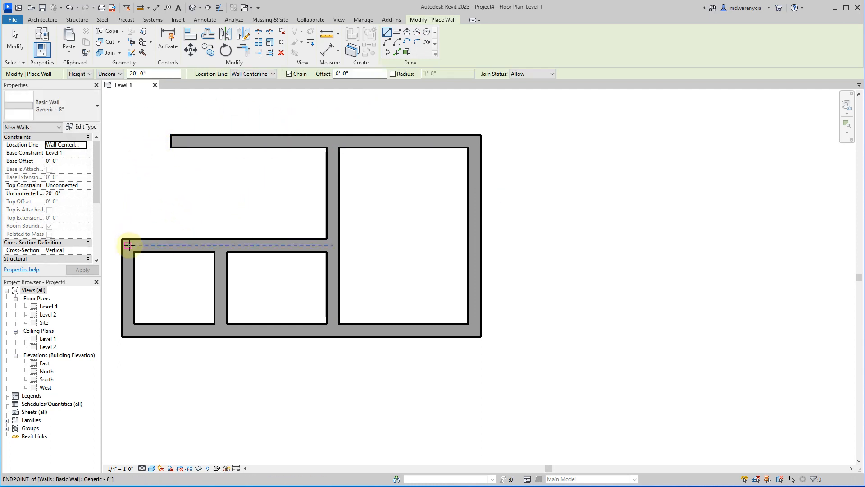
# Close the upper-left room with a vertical Generic - 8" wall above the left corner, extending the top wall left to meet it.
pyautogui.click(129, 246)
pyautogui.click(128, 142)
pyautogui.press('Escape')
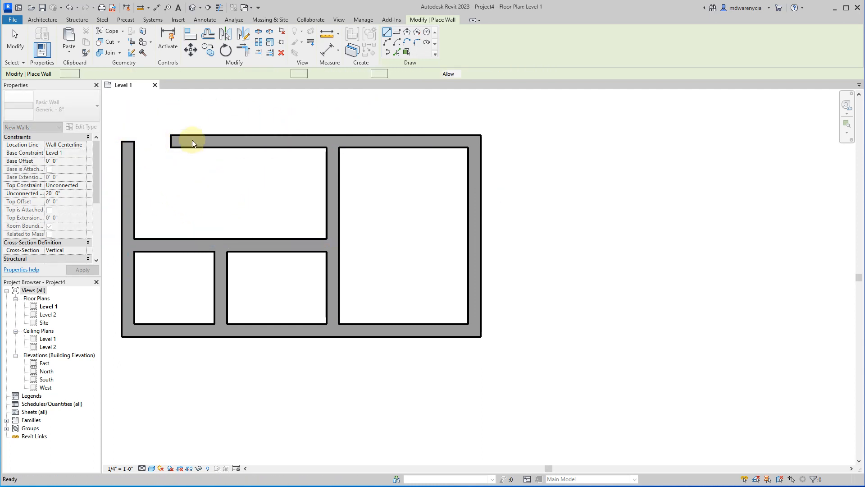
pyautogui.press('Escape')
pyautogui.click(192, 142)
pyautogui.moveTo(171, 141); pyautogui.dragTo(128, 145)
pyautogui.click(207, 217)
# Change all seven walls of the room layout to the Exterior - Brick on Wood Stud type.
pyautogui.scroll(-1, 224, 196)
pyautogui.moveTo(478, 338); pyautogui.dragTo(128, 131)
pyautogui.click(64, 109)
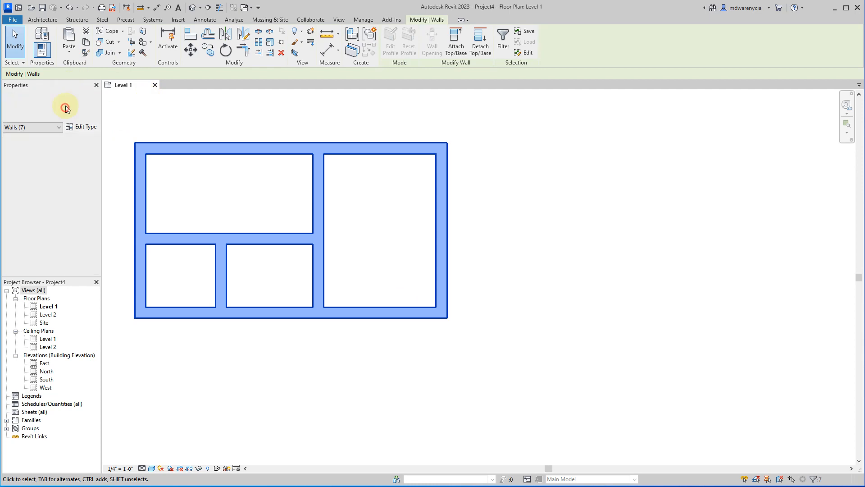
pyautogui.scroll(1, 49, 220)
pyautogui.scroll(3, 53, 210)
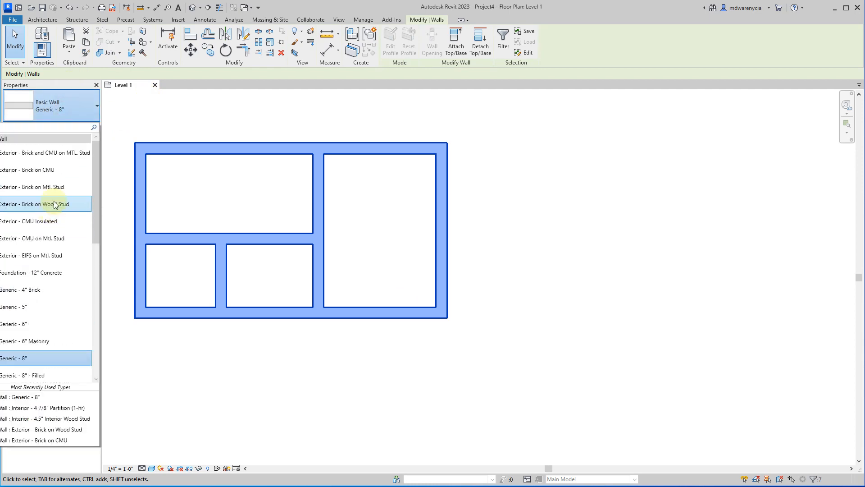
pyautogui.click(45, 205)
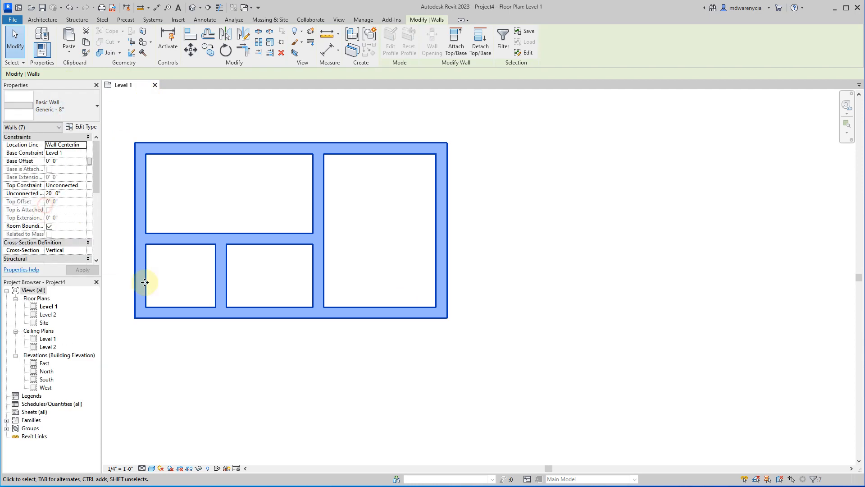
pyautogui.click(384, 384)
# Change the three interior dividing walls to the Interior - 4.5" Interior Wood Stud type.
pyautogui.moveTo(353, 284); pyautogui.dragTo(185, 170)
pyautogui.click(52, 111)
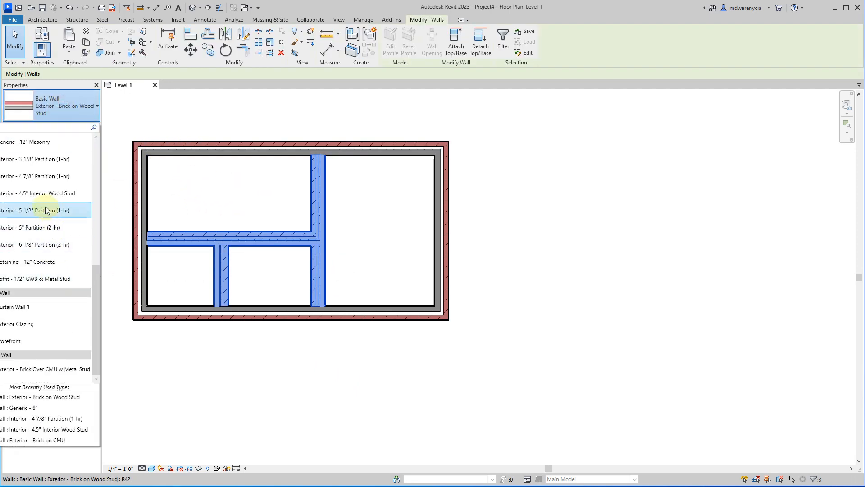
pyautogui.click(41, 194)
pyautogui.click(288, 270)
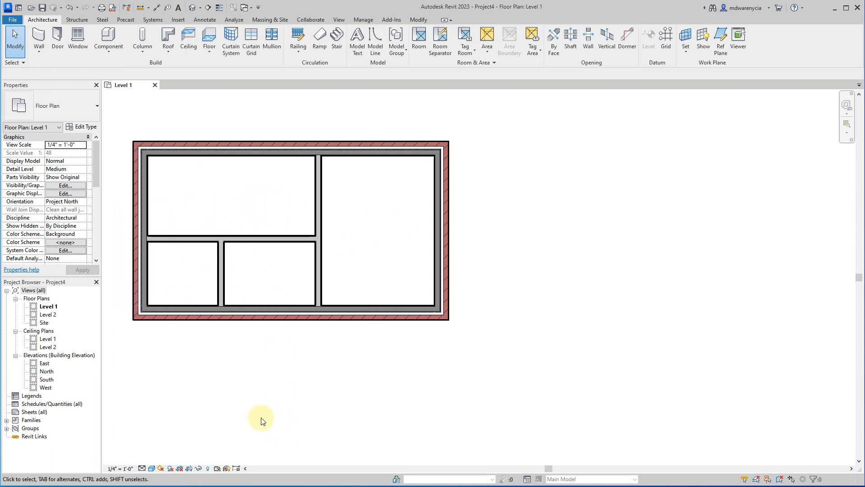
pyautogui.moveTo(261, 419); pyautogui.dragTo(305, 276, button='middle')
pyautogui.scroll(-2, 231, 336)
pyautogui.moveTo(294, 421); pyautogui.dragTo(289, 332, button='middle')
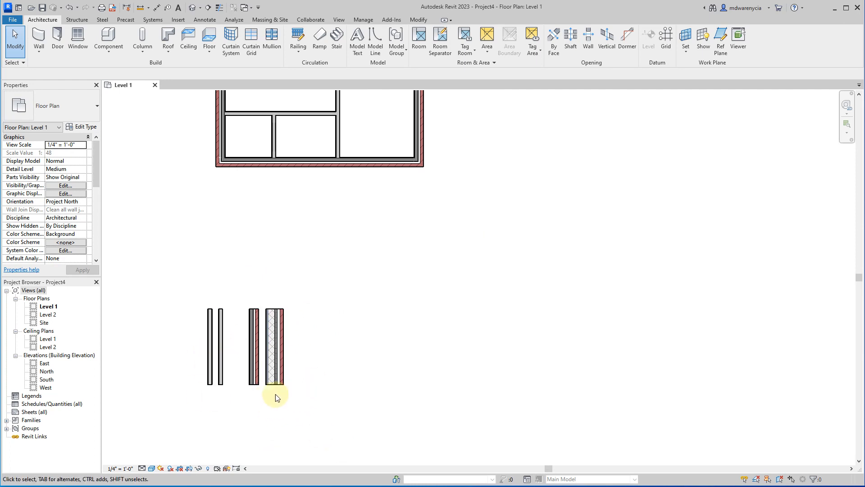
pyautogui.moveTo(309, 224); pyautogui.dragTo(286, 323, button='middle')
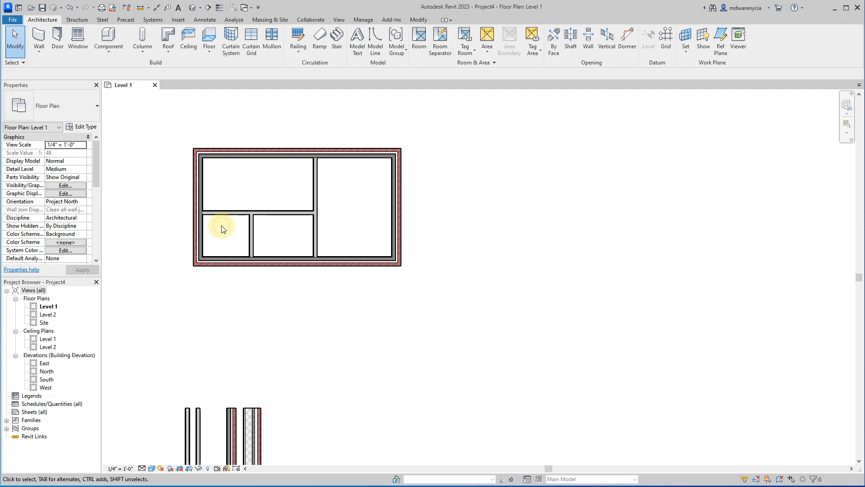
# Try changing all the layout walls to Interior - 3 1/8" Partition (1-hr), and undo that type change.
pyautogui.moveTo(414, 285); pyautogui.dragTo(127, 131)
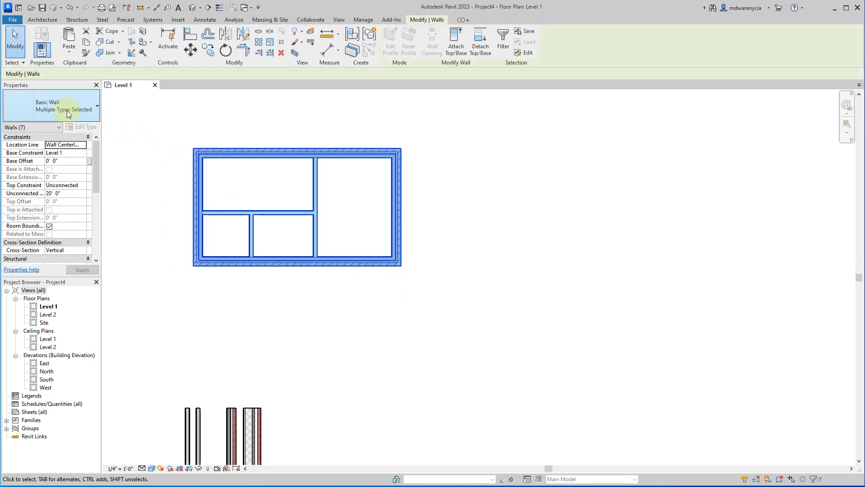
pyautogui.click(63, 105)
pyautogui.scroll(1, 59, 212)
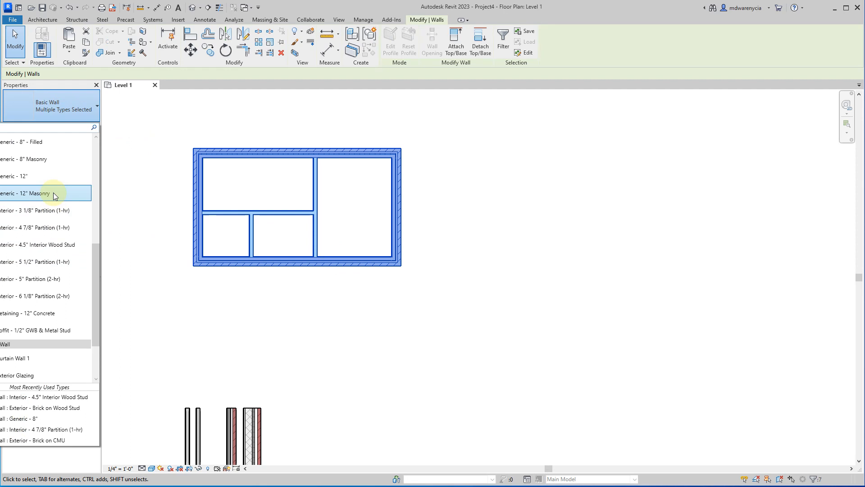
pyautogui.click(46, 218)
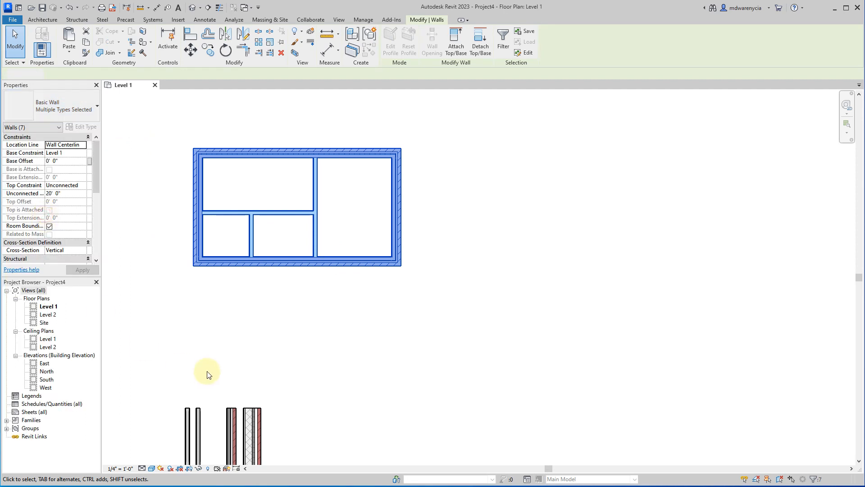
pyautogui.click(207, 372)
pyautogui.scroll(1, 228, 253)
pyautogui.scroll(1, 230, 248)
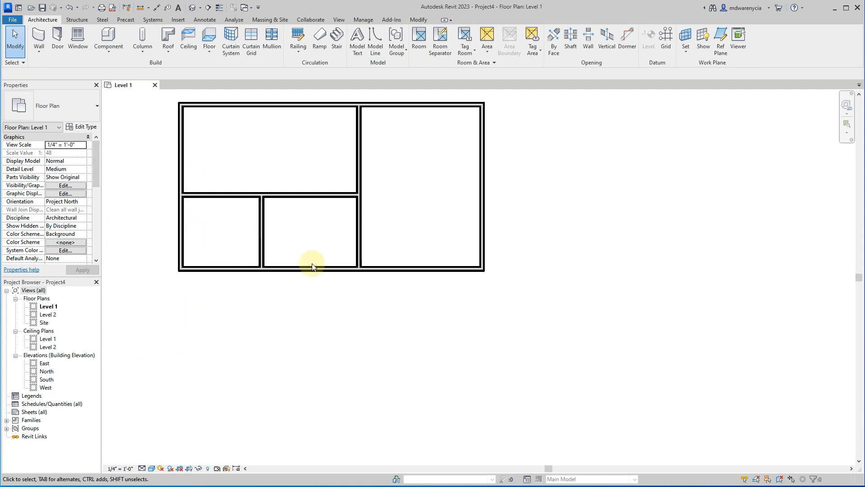
pyautogui.hotkey('ctrl', 'z')
pyautogui.scroll(-2, 483, 316)
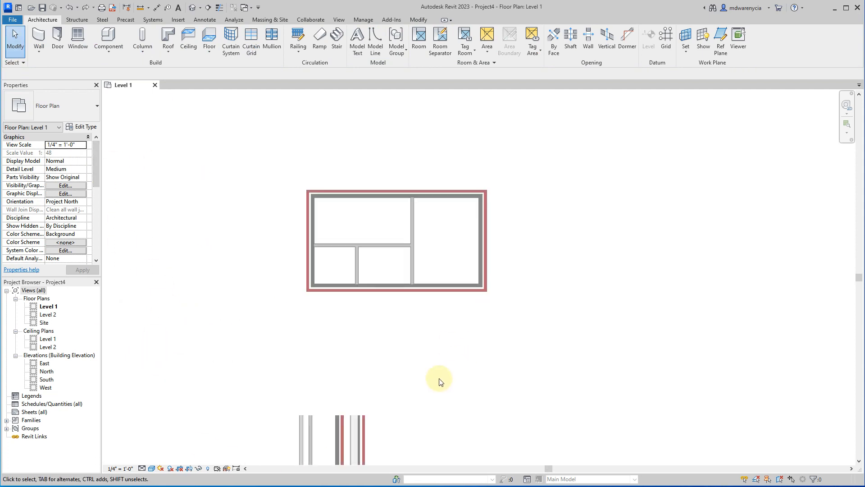
pyautogui.moveTo(341, 308); pyautogui.dragTo(327, 196, button='middle')
pyautogui.scroll(4, 299, 377)
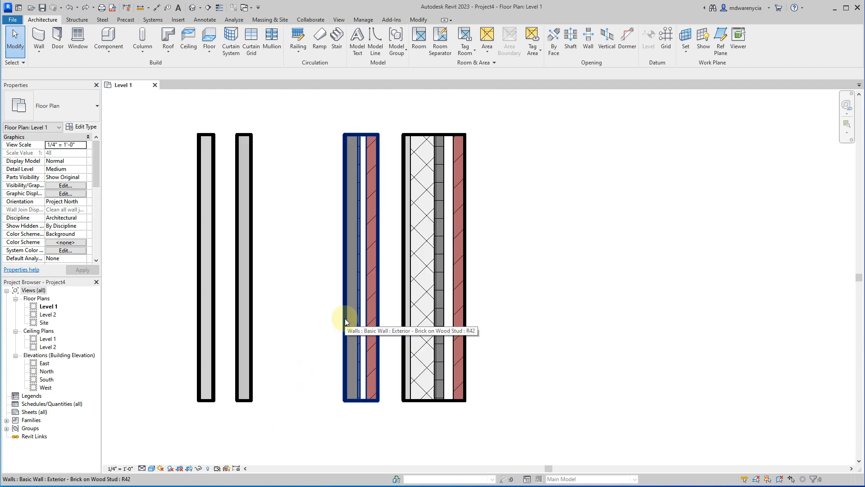
pyautogui.click(456, 387)
pyautogui.click(622, 289)
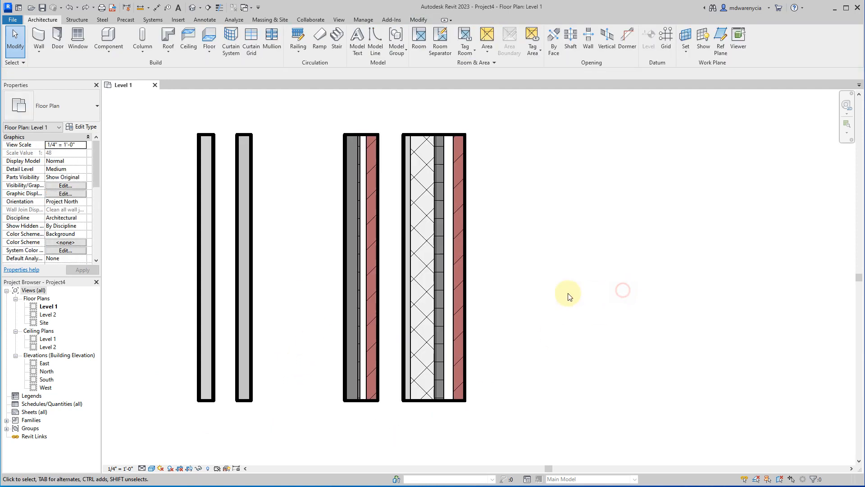
# In the default 3D view, set the top constraint of all the walls to Up to level: Level 2.
pyautogui.click(340, 20)
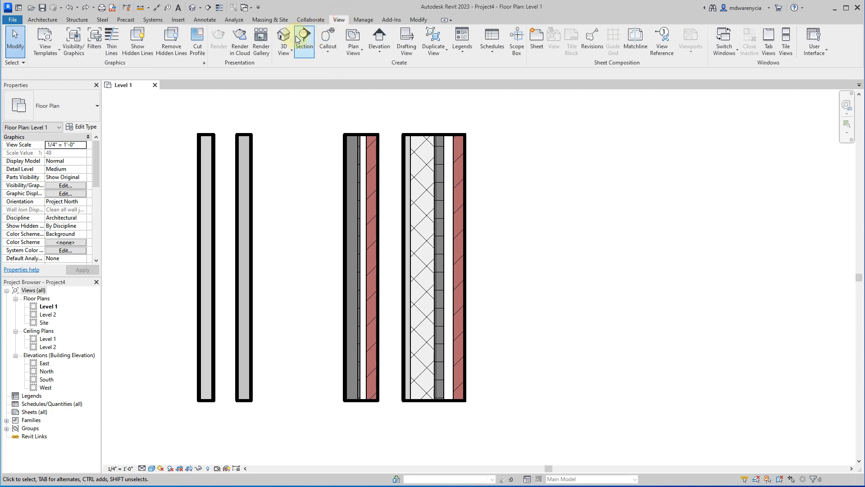
pyautogui.click(283, 41)
pyautogui.scroll(8, 500, 267)
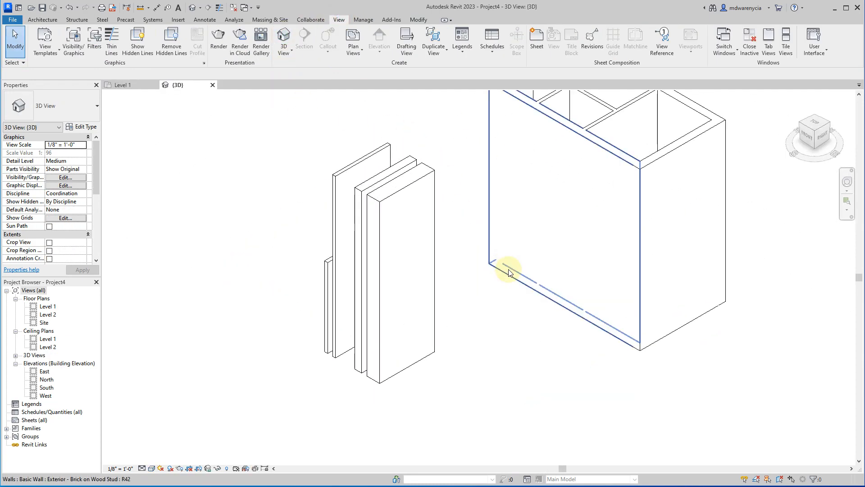
pyautogui.scroll(-3, 483, 307)
pyautogui.moveTo(567, 352); pyautogui.dragTo(194, 129)
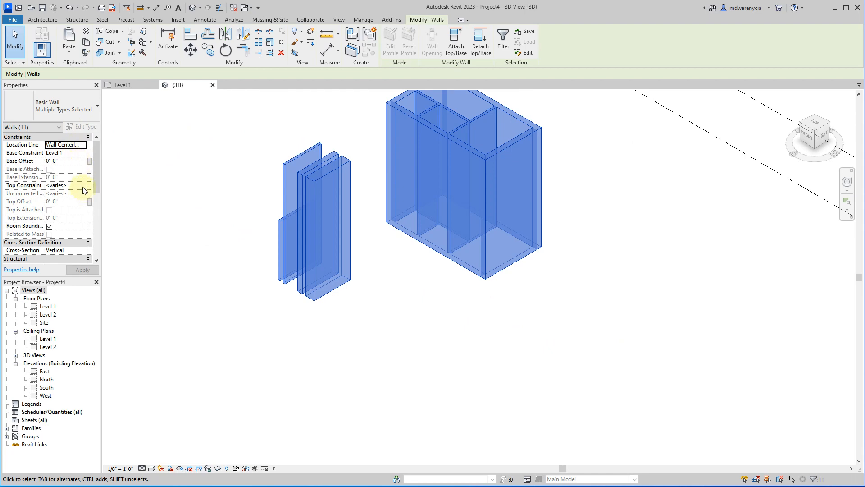
pyautogui.click(81, 186)
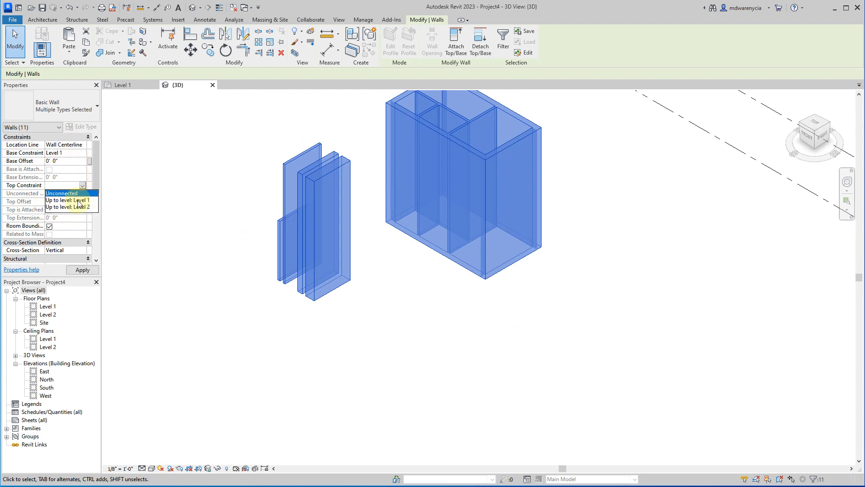
pyautogui.click(79, 207)
pyautogui.click(451, 309)
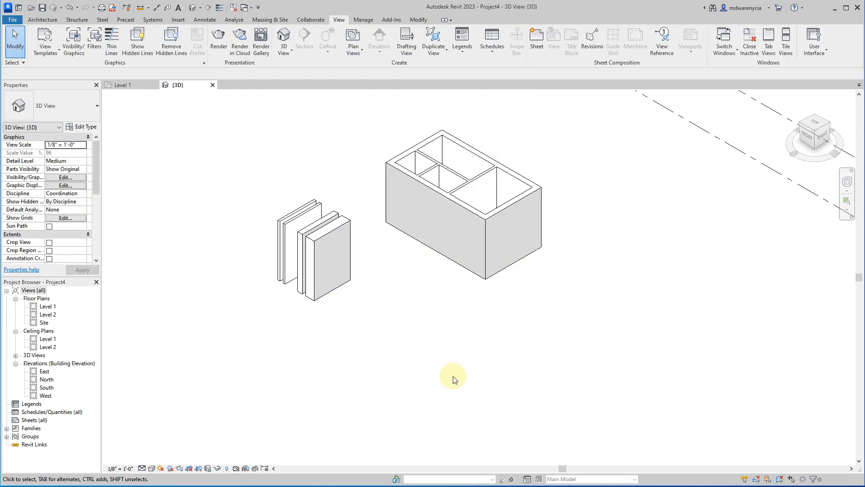
# Display the 3D view as Shaded with Medium detail level, and switch its visual style to Consistent Colors.
pyautogui.click(151, 468)
pyautogui.click(158, 440)
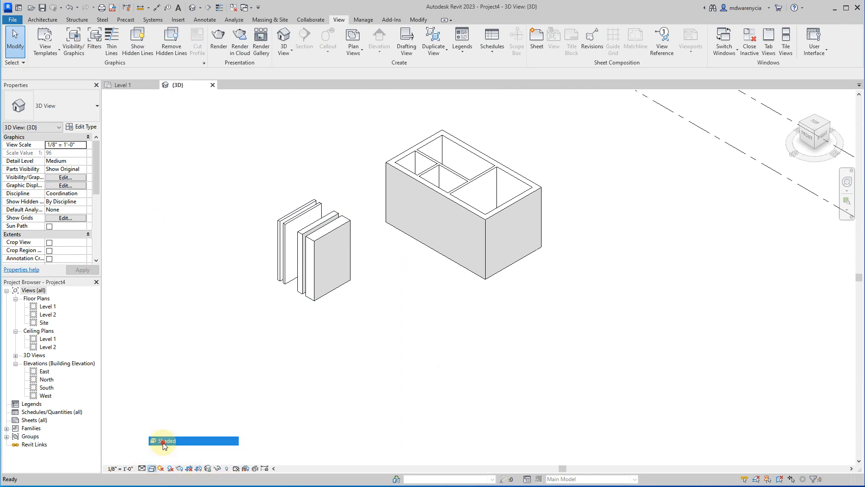
pyautogui.click(142, 468)
pyautogui.click(154, 450)
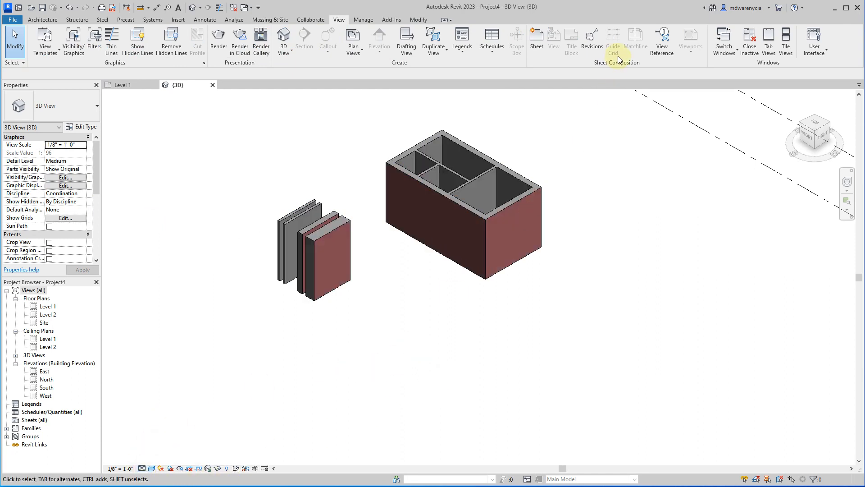
pyautogui.scroll(2, 234, 399)
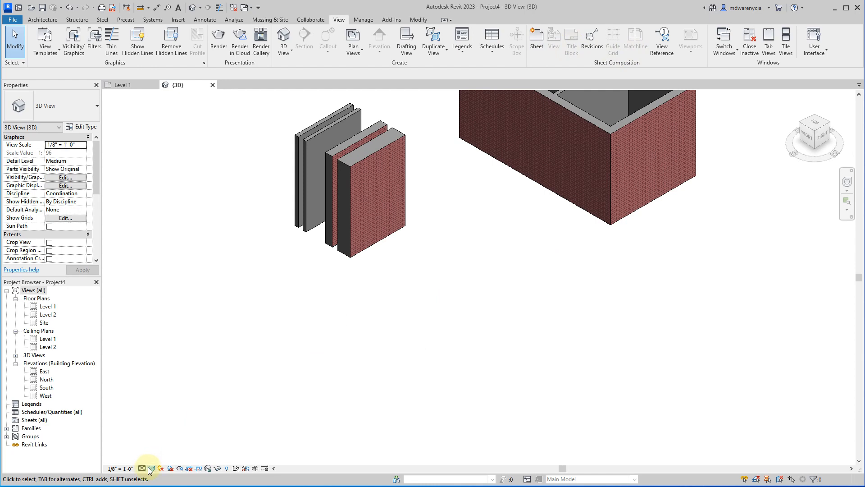
pyautogui.click(151, 468)
pyautogui.click(174, 448)
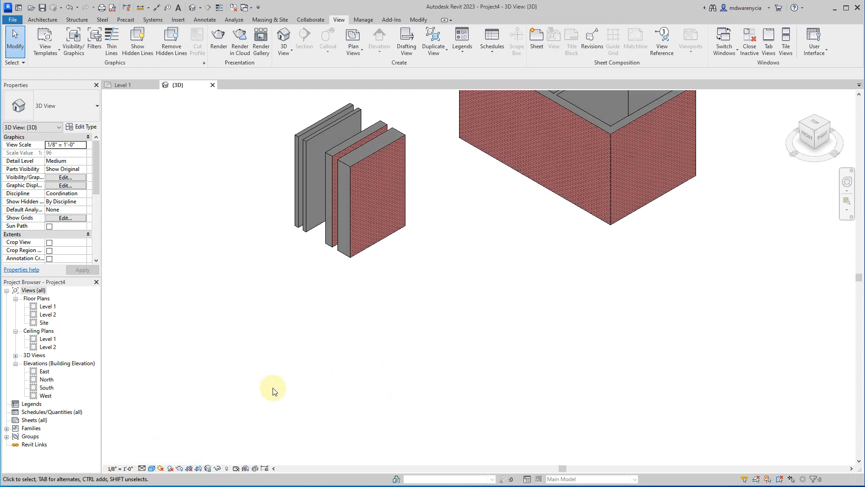
# Tile the 3D and Level 1 views side by side and select the Exterior - Brick on CMU sample wall in 3D.
pyautogui.click(792, 41)
pyautogui.scroll(-1, 276, 251)
pyautogui.moveTo(300, 236); pyautogui.dragTo(228, 288, button='middle')
pyautogui.moveTo(354, 243); pyautogui.dragTo(218, 299, button='middle')
pyautogui.scroll(1, 218, 299)
pyautogui.keyDown('shift'); pyautogui.moveTo(265, 378); pyautogui.dragTo(236, 340, button='middle'); pyautogui.keyUp('shift')
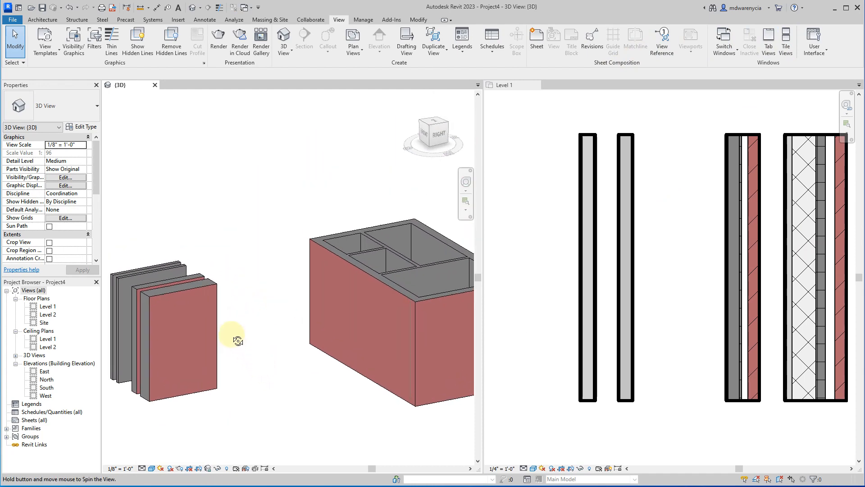
pyautogui.click(203, 355)
pyautogui.scroll(-4, 627, 257)
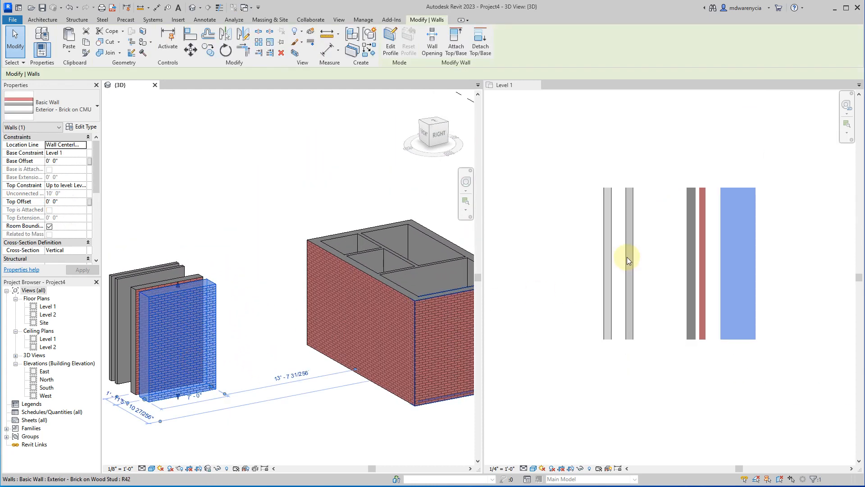
# Delete the sample walls in the Level 1 plan, keeping only the second interior one.
pyautogui.click(612, 374)
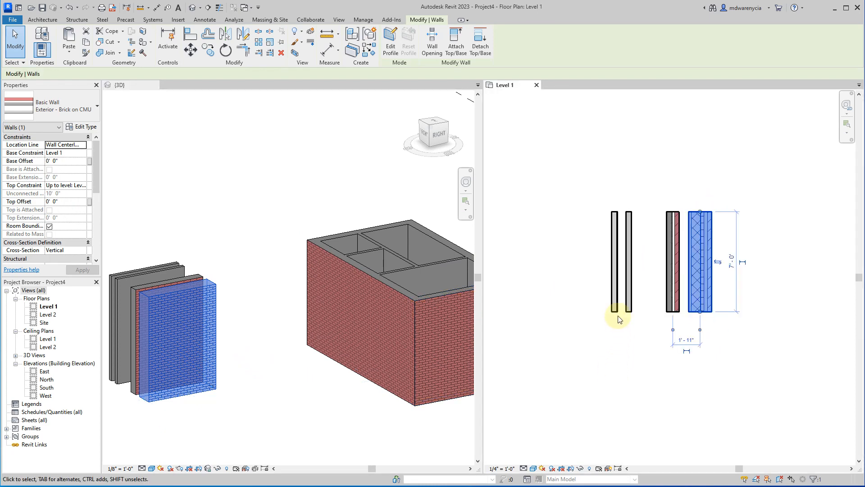
pyautogui.click(614, 310)
pyautogui.click(755, 327)
pyautogui.moveTo(754, 327); pyautogui.dragTo(662, 225)
pyautogui.press('Delete')
# Copy the remaining 4.5" Interior Wood Stud sample wall and paste two copies in line below it in plan, with small gaps between them.
pyautogui.click(629, 261)
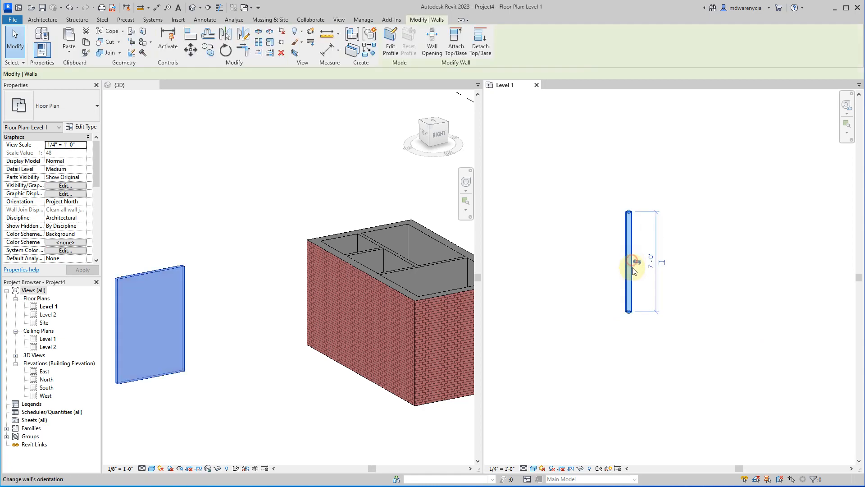
pyautogui.moveTo(250, 233); pyautogui.dragTo(344, 204, button='middle')
pyautogui.moveTo(162, 246); pyautogui.dragTo(323, 184, button='middle')
pyautogui.click(315, 251)
pyautogui.click(671, 327)
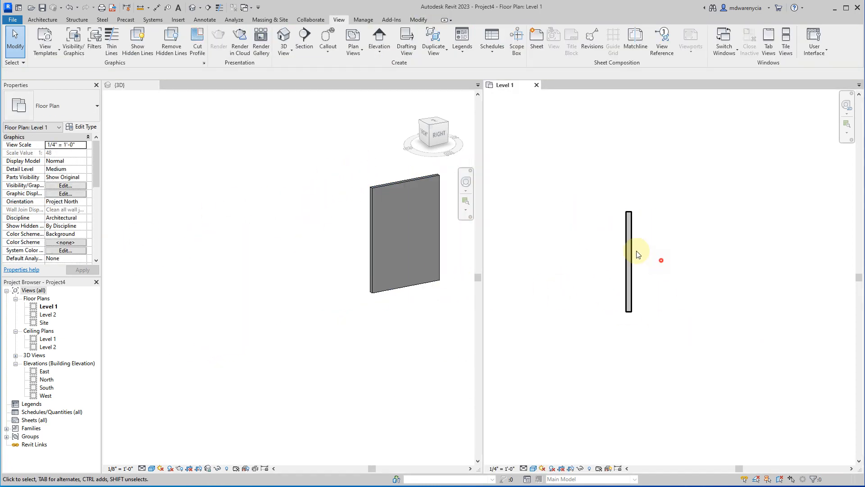
pyautogui.click(629, 262)
pyautogui.moveTo(638, 314); pyautogui.dragTo(627, 431)
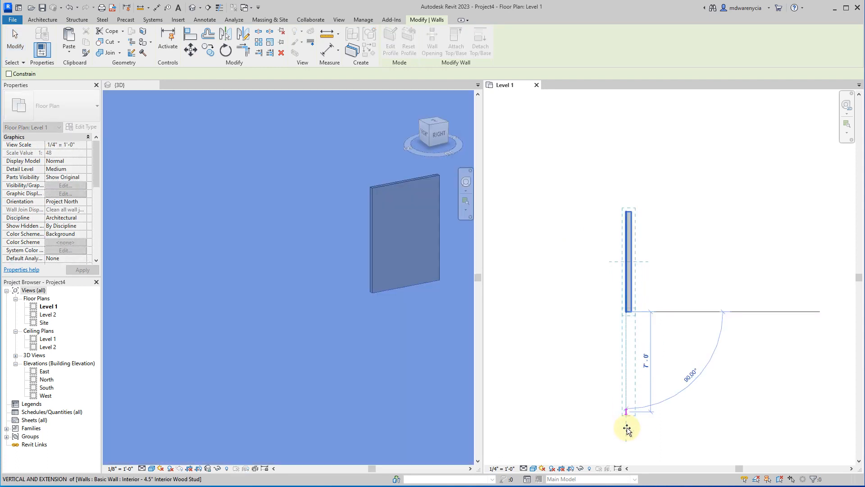
pyautogui.click(627, 430)
pyautogui.moveTo(535, 276); pyautogui.dragTo(506, 163, button='middle')
pyautogui.hotkey('ctrl', 'v')
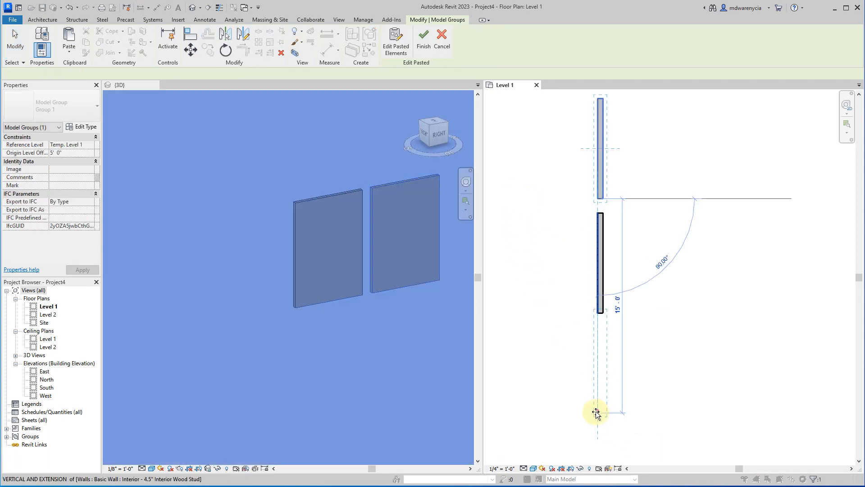
pyautogui.click(600, 429)
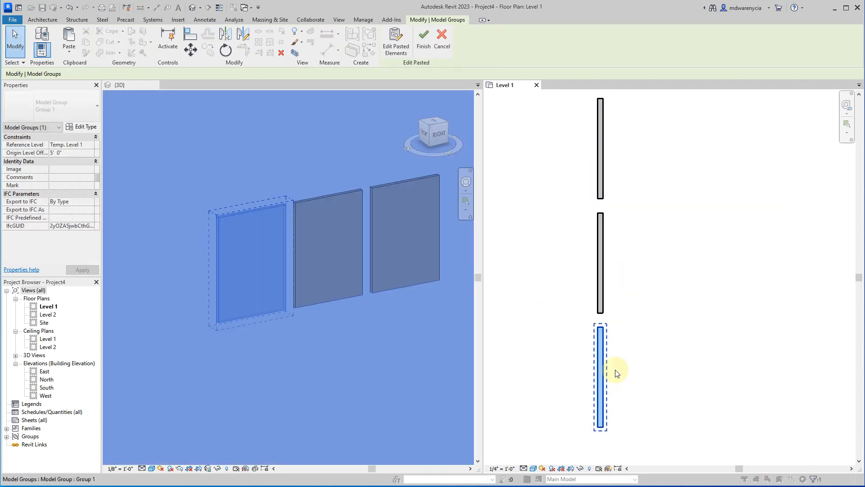
pyautogui.click(290, 269)
pyautogui.click(178, 258)
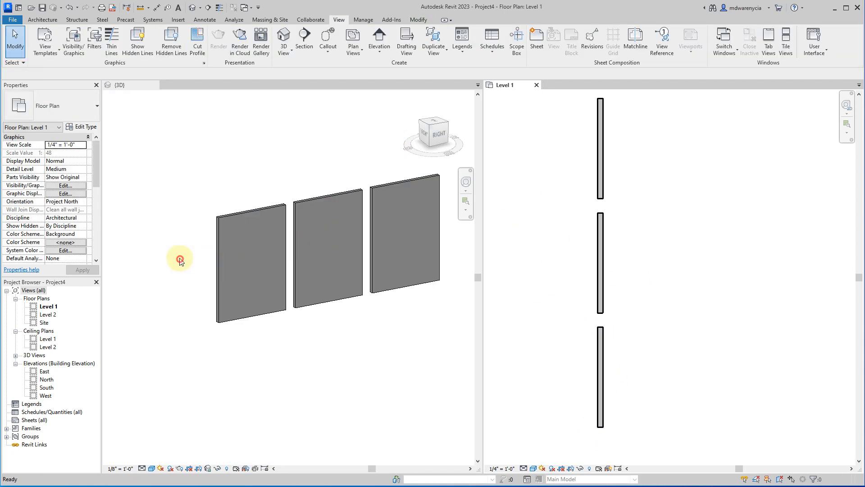
# Set the 3D view's visual style to Shaded, with the three interior walls in view.
pyautogui.click(151, 469)
pyautogui.click(162, 441)
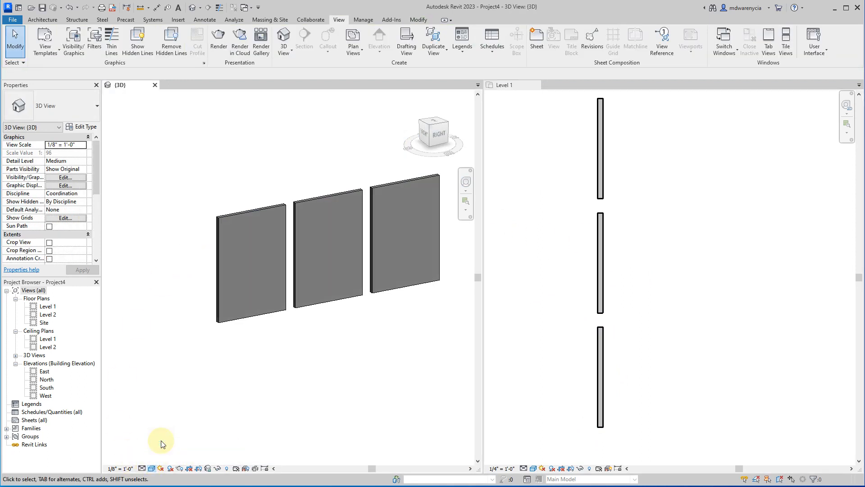
pyautogui.moveTo(358, 370); pyautogui.dragTo(298, 374, button='middle')
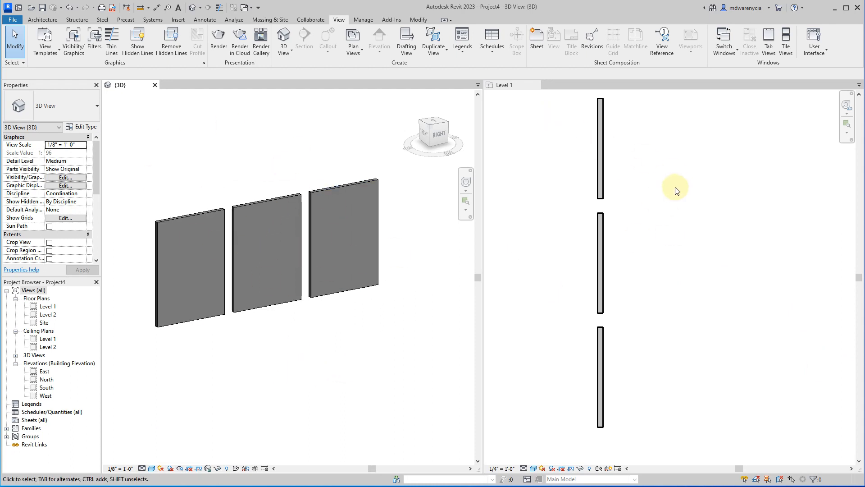
# Select all three sample walls in the Level 1 plan to check their shared wall type, and clear the selection.
pyautogui.click(655, 165)
pyautogui.moveTo(655, 378); pyautogui.dragTo(538, 131)
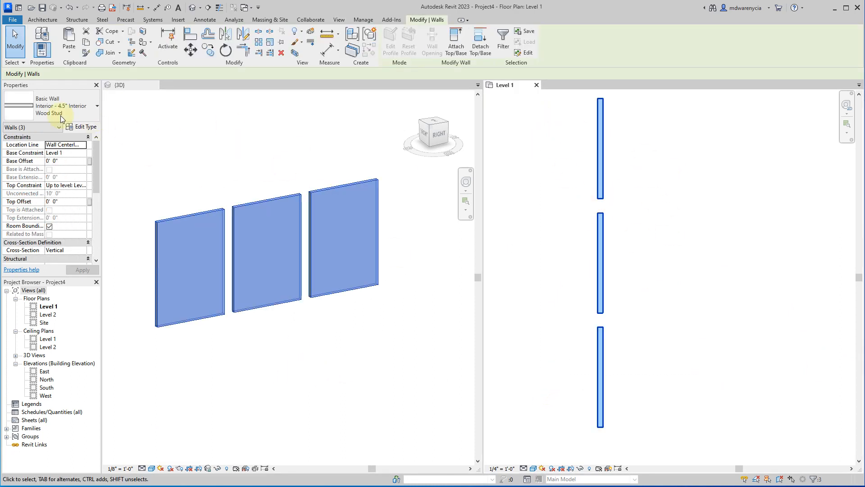
pyautogui.click(324, 374)
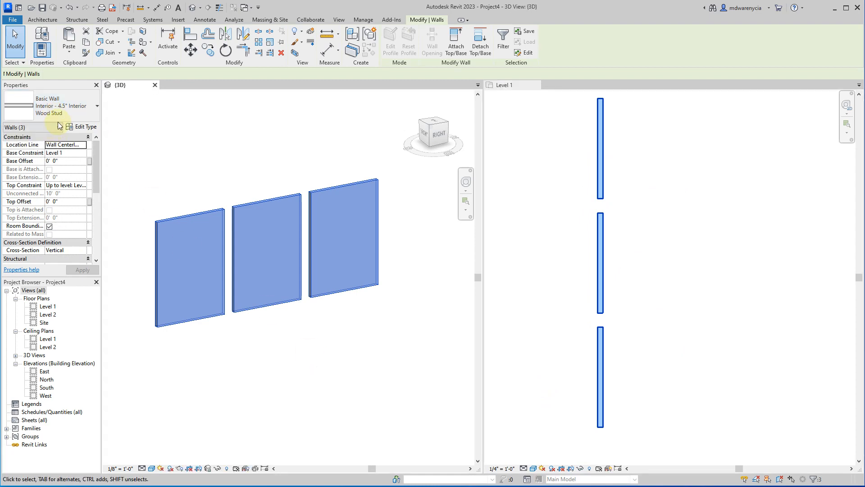
pyautogui.click(615, 178)
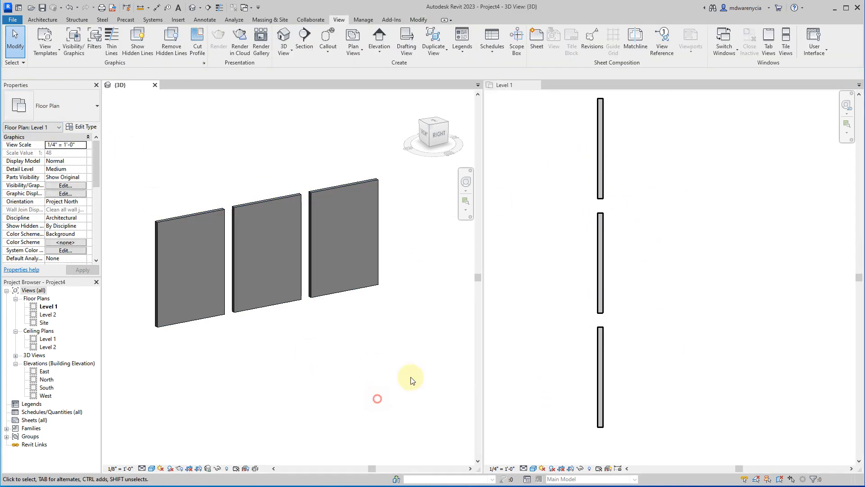
# Open the layer structure of the uppermost plan wall's type for editing and widen the assembly dialog to show full material names.
pyautogui.click(601, 142)
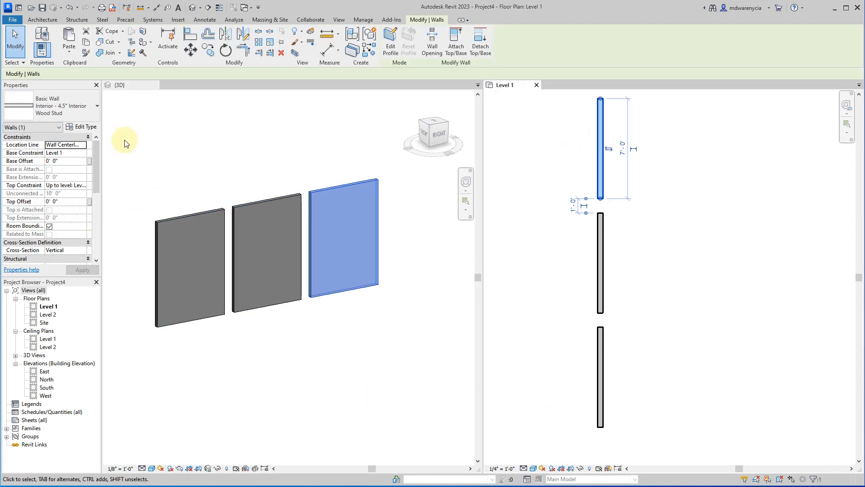
pyautogui.click(81, 127)
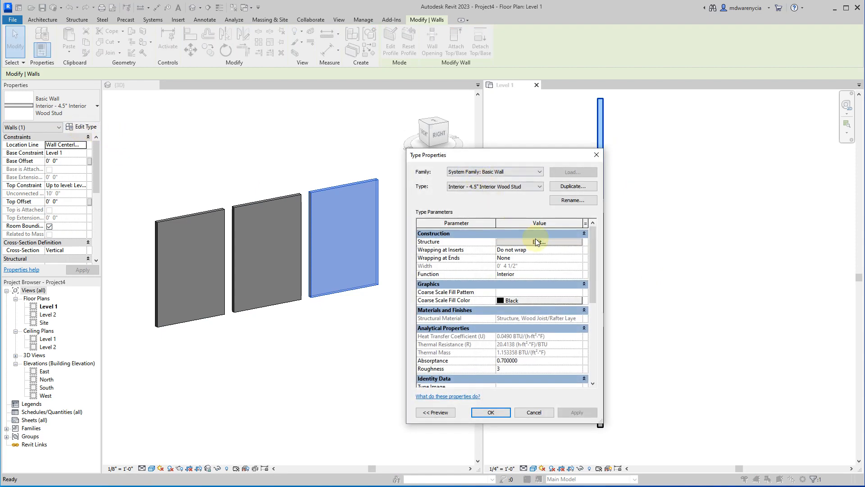
pyautogui.click(536, 241)
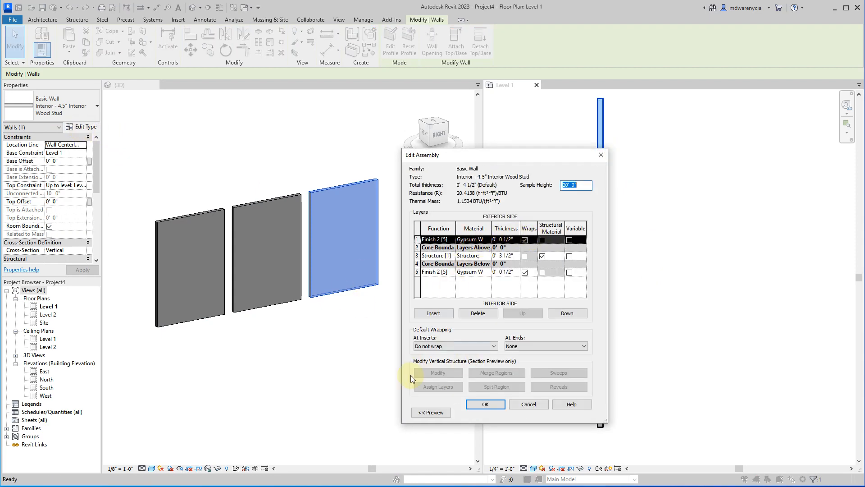
pyautogui.moveTo(400, 422); pyautogui.dragTo(197, 428)
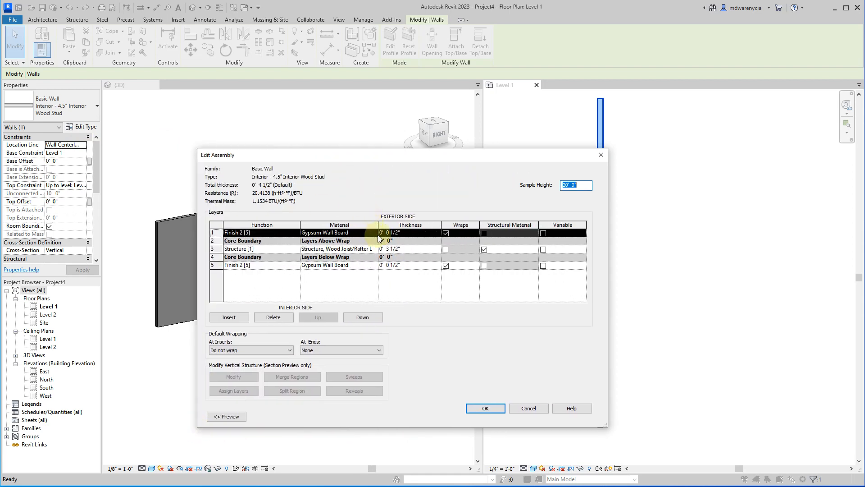
# Open the Gypsum Wall Board material of the exterior-side finish layer, enlarge the material browser and show the material's appearance settings.
pyautogui.click(374, 233)
pyautogui.click(373, 233)
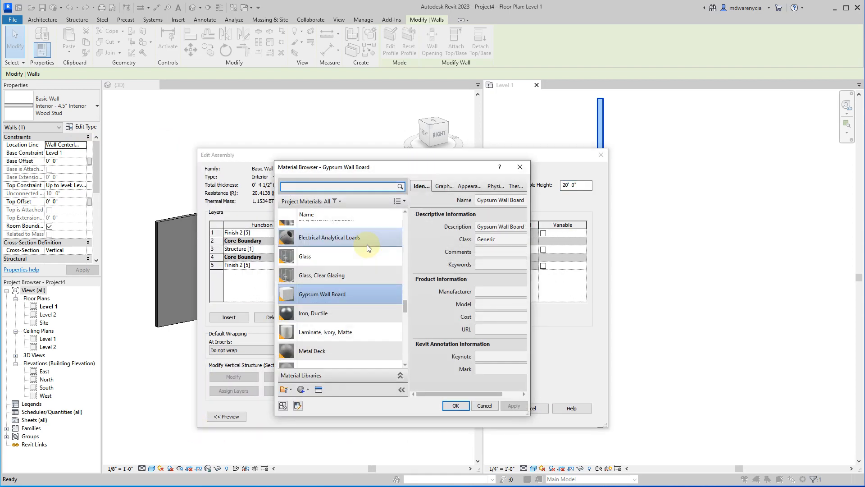
pyautogui.click(360, 296)
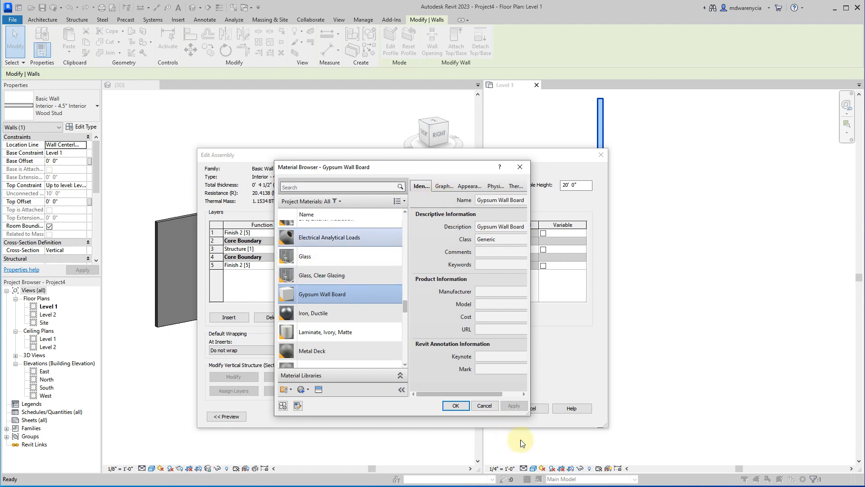
pyautogui.moveTo(528, 414); pyautogui.dragTo(705, 428)
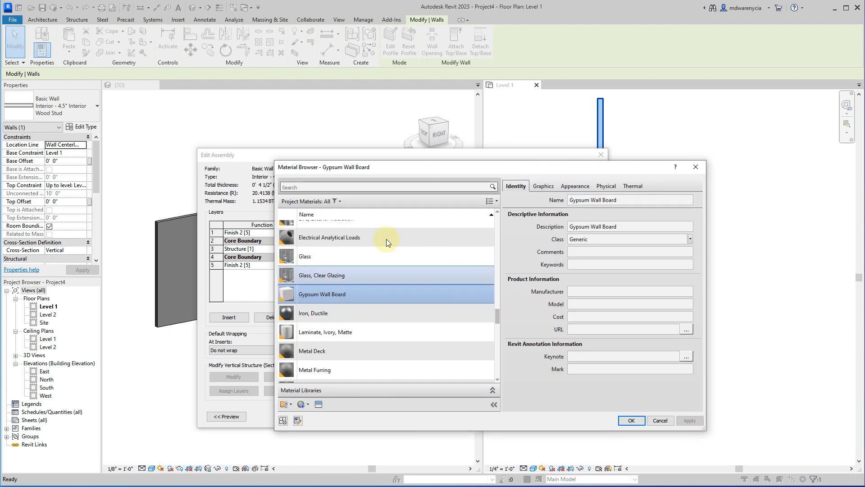
pyautogui.click(569, 192)
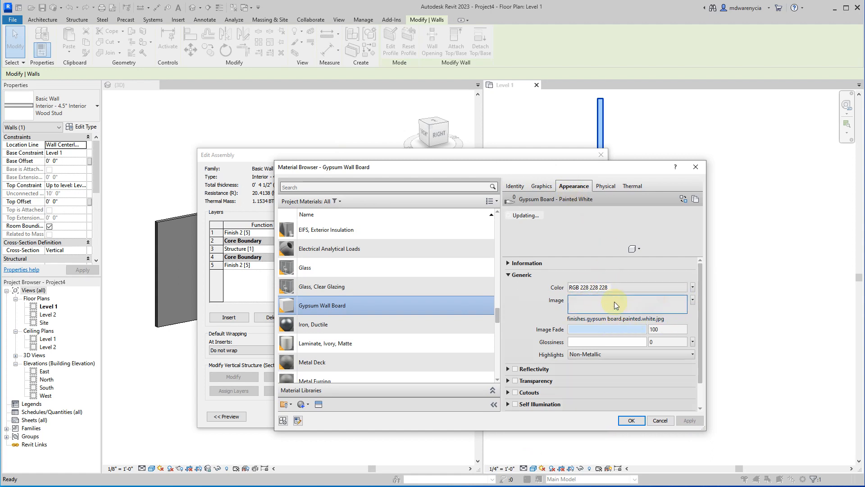
pyautogui.click(693, 287)
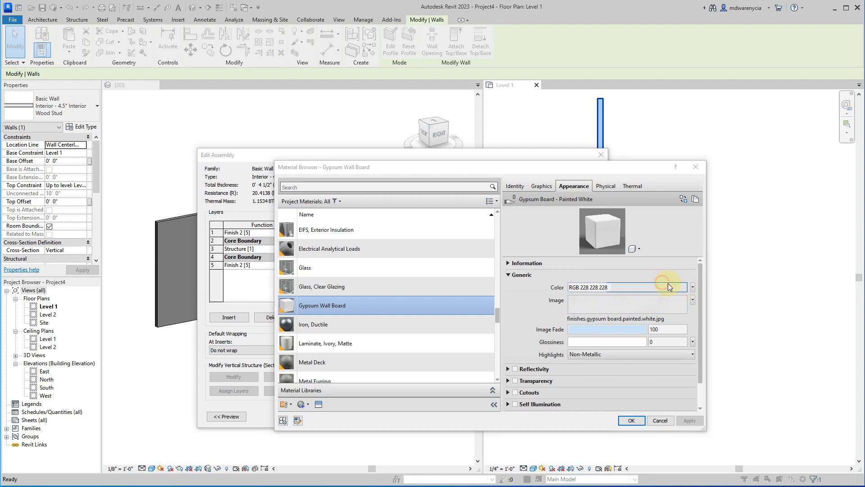
pyautogui.moveTo(547, 255); pyautogui.dragTo(592, 261)
pyautogui.click(569, 376)
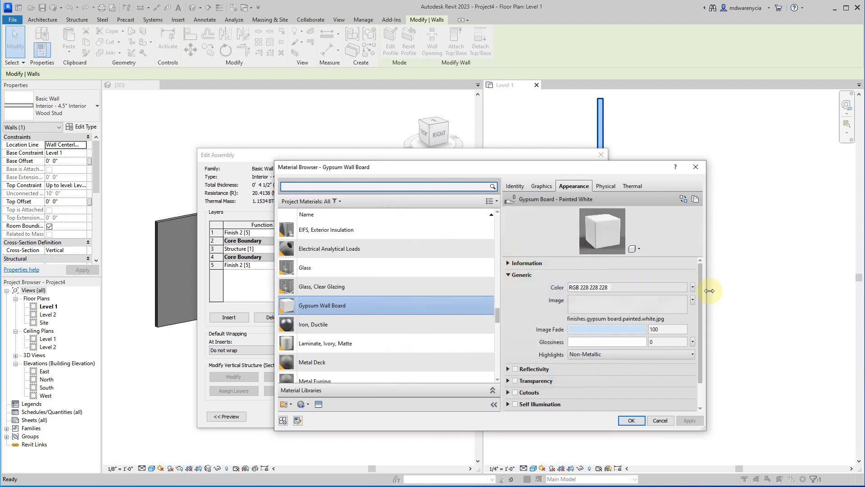
# Set the Gypsum Wall Board appearance color to blue RGB 116 126 252 and its image fade to 34.
pyautogui.click(676, 289)
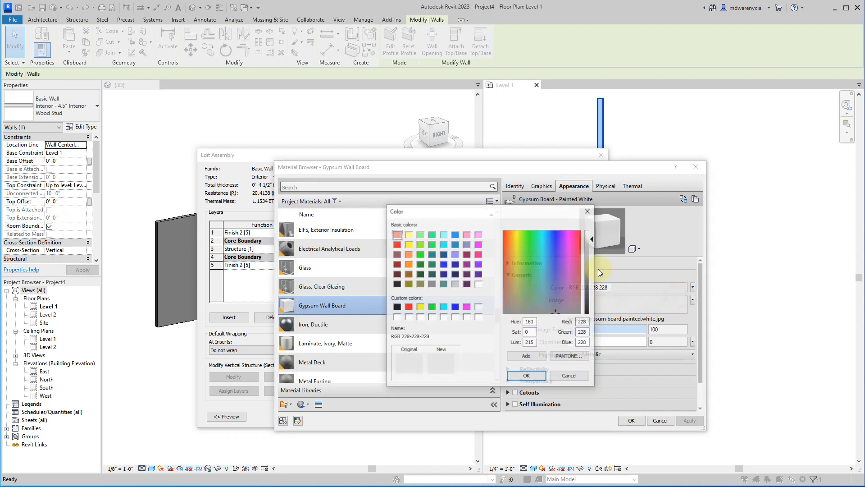
pyautogui.click(555, 237)
pyautogui.click(592, 254)
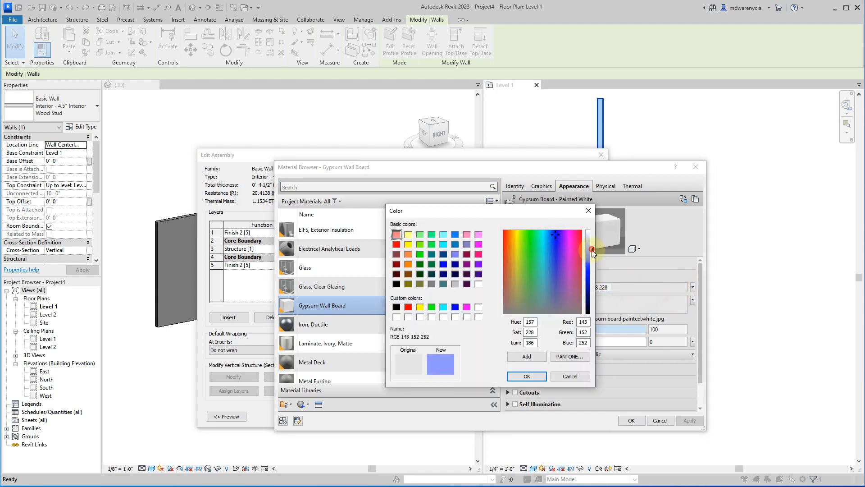
pyautogui.click(527, 375)
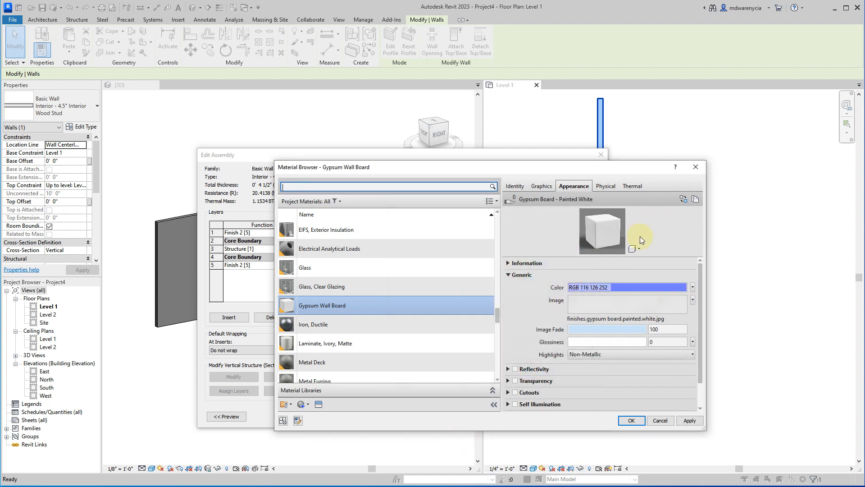
pyautogui.moveTo(631, 331); pyautogui.dragTo(594, 331)
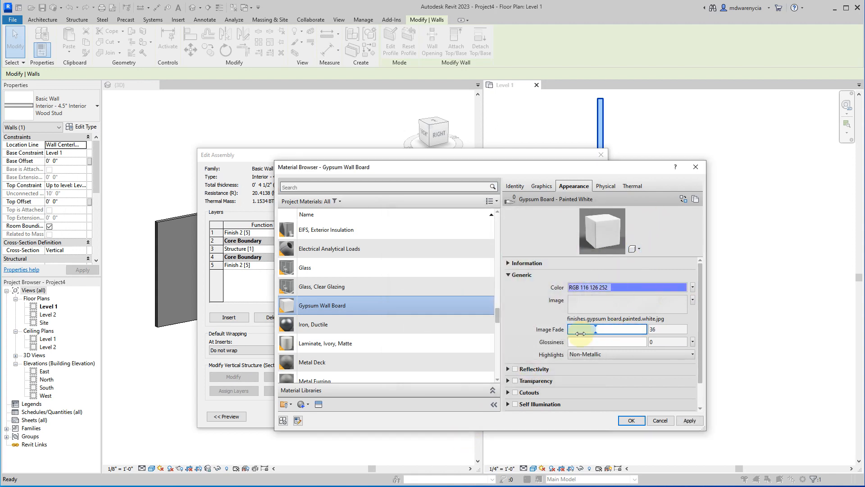
# Switch the material's appearance preview to the Walls scene and enlarge the preview area.
pyautogui.click(633, 249)
pyautogui.moveTo(629, 260)
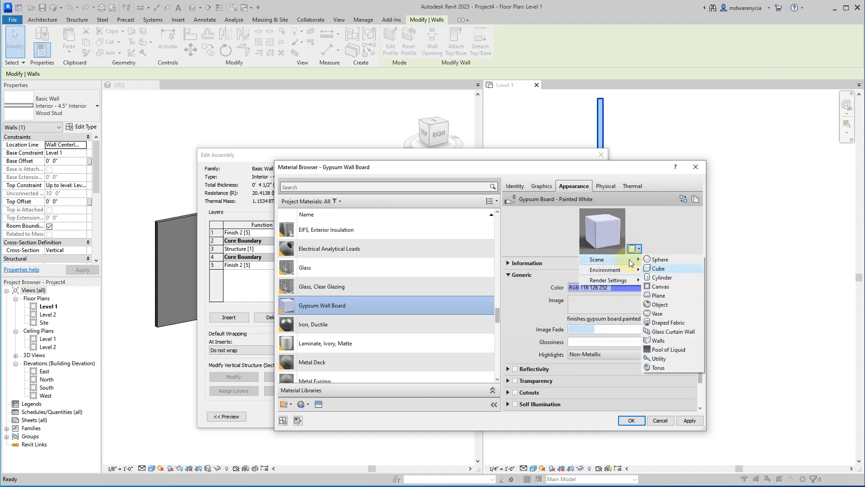
pyautogui.click(674, 339)
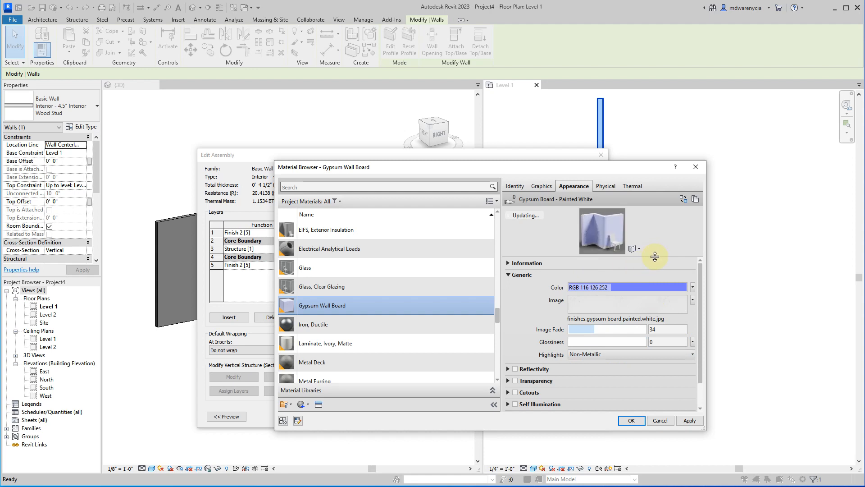
pyautogui.moveTo(655, 255); pyautogui.dragTo(671, 330)
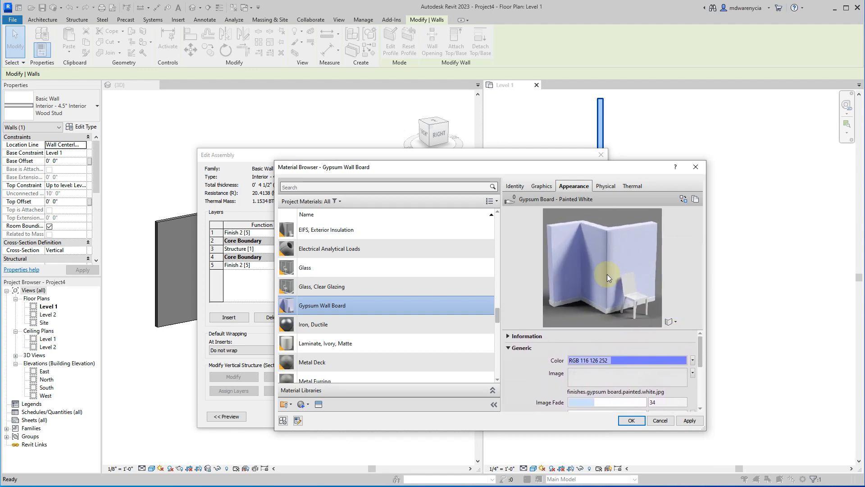
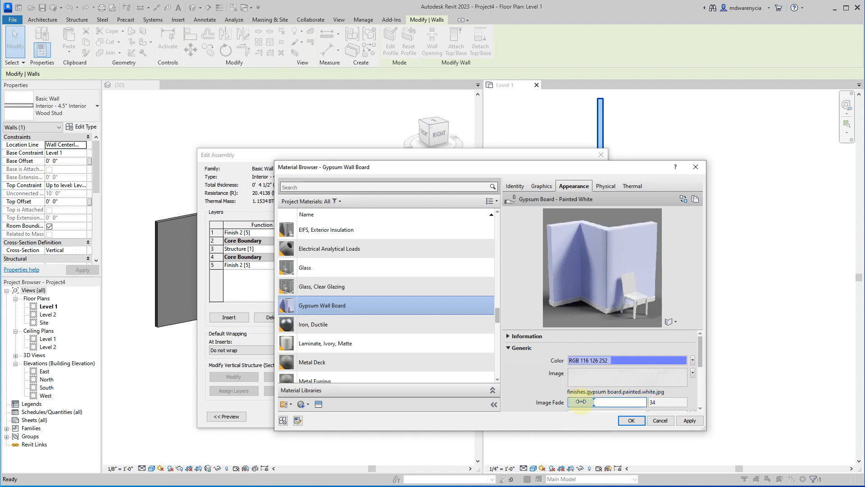
# Set the Gypsum Wall Board appearance's image fade to 0 and apply the material change.
pyautogui.moveTo(594, 401); pyautogui.dragTo(541, 410)
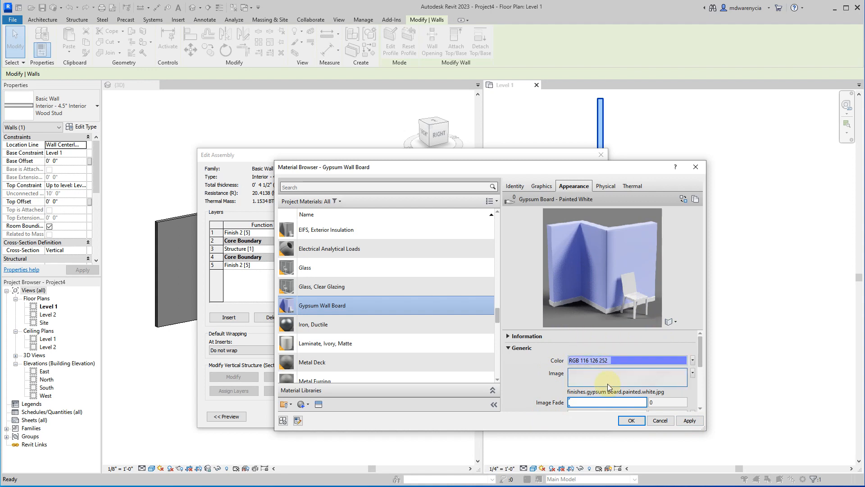
pyautogui.click(689, 421)
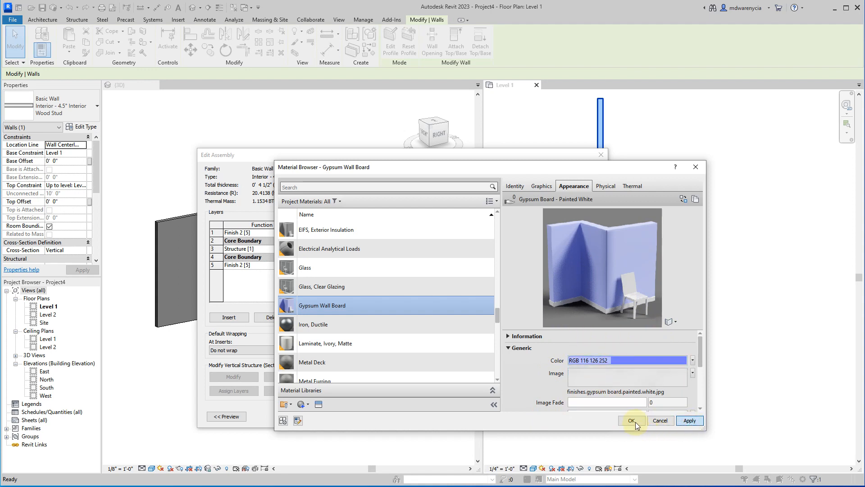
pyautogui.click(633, 420)
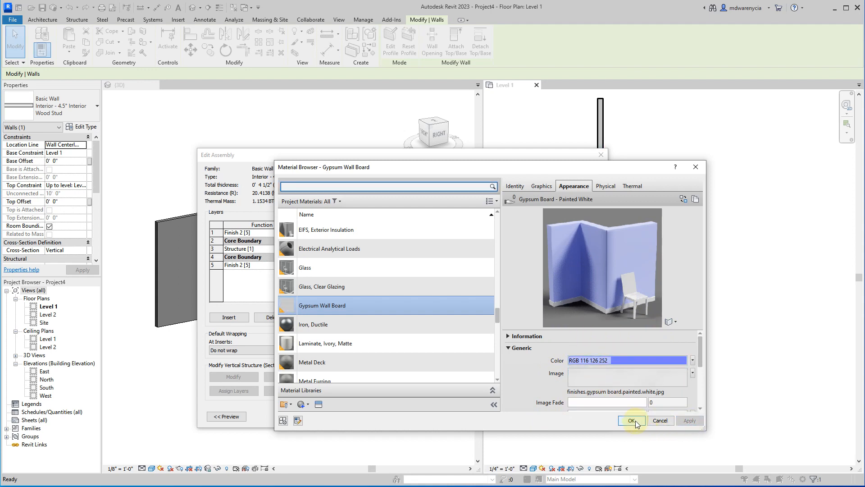
# Enable Use Render Appearance for the Gypsum Wall Board's shading and accept the material, assembly and wall type changes.
pyautogui.click(543, 186)
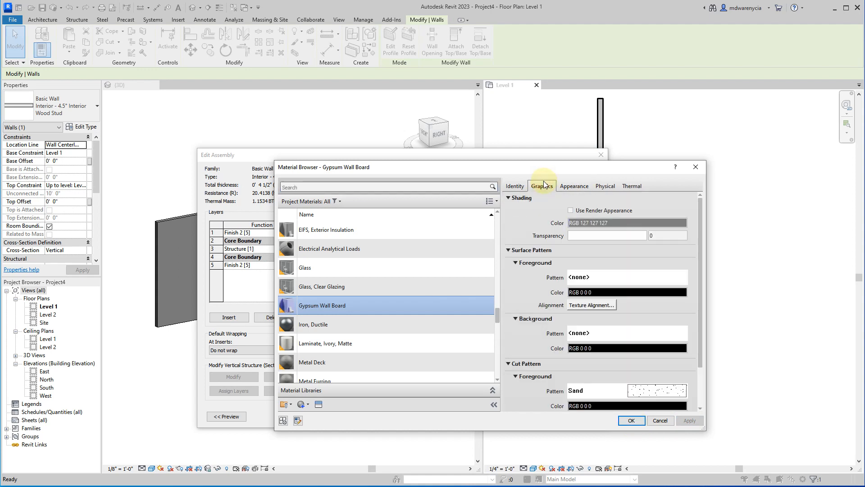
pyautogui.click(570, 210)
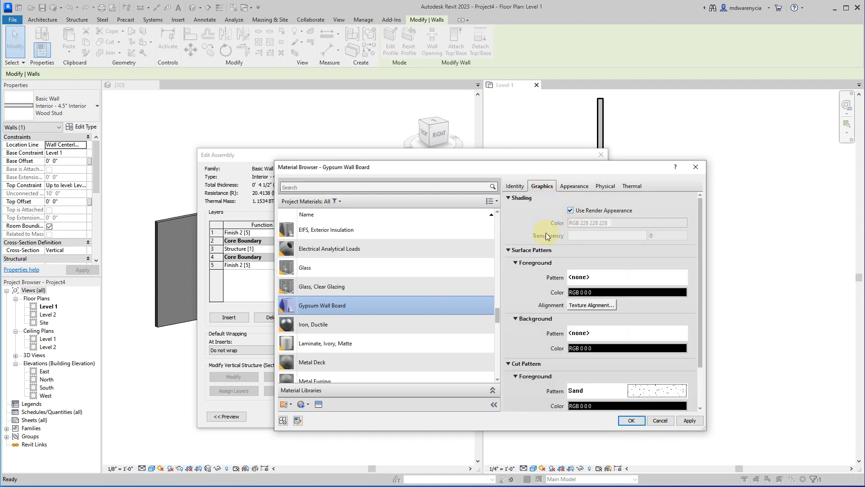
pyautogui.click(691, 421)
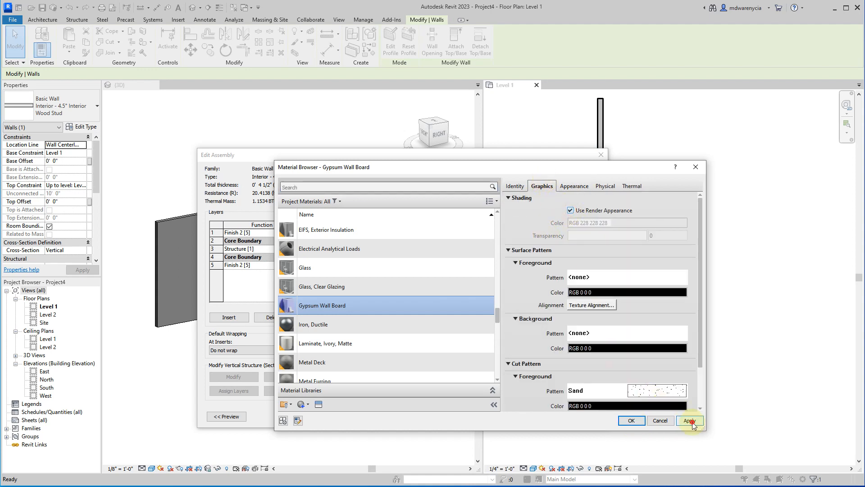
pyautogui.click(632, 421)
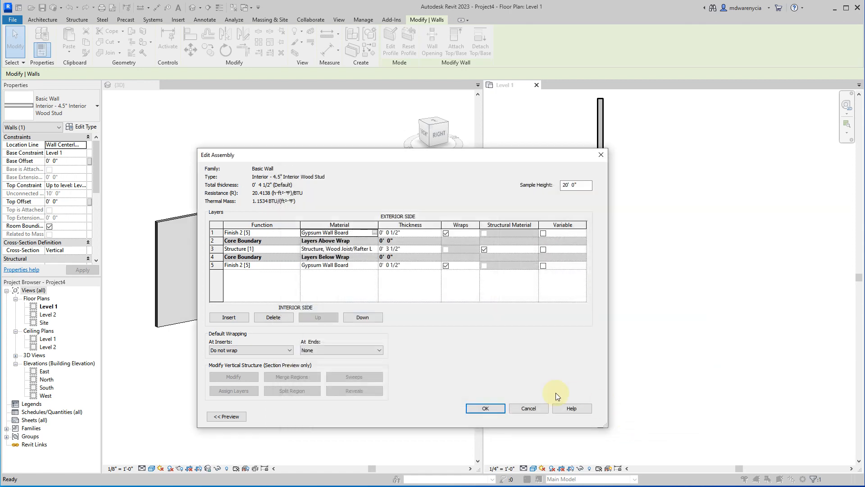
pyautogui.click(491, 409)
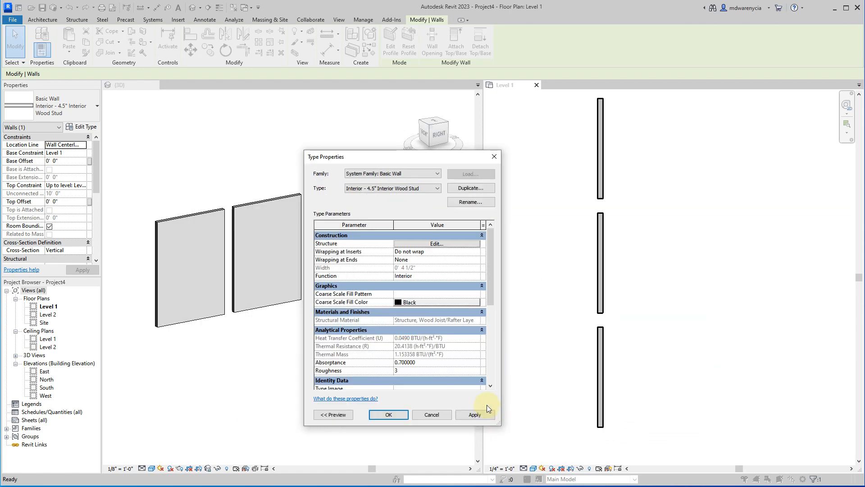
pyautogui.click(464, 415)
pyautogui.click(388, 414)
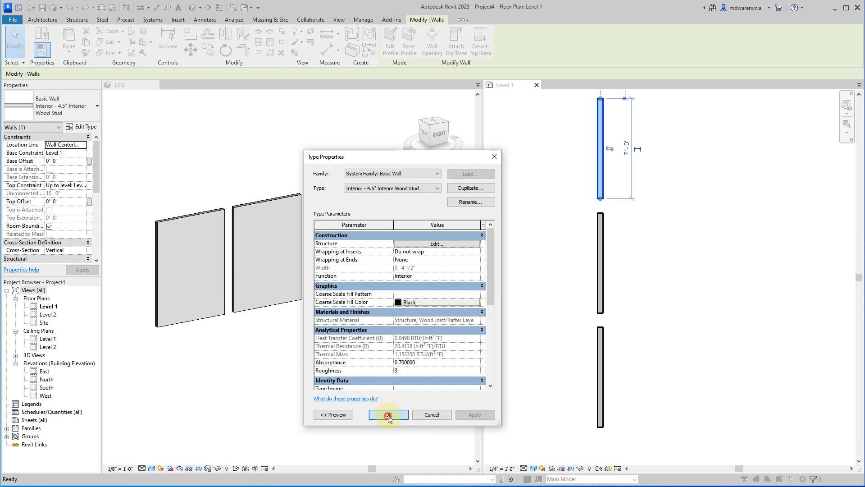
# Try different visual styles in the 3D view and keep one that displays the walls' blue render appearance.
pyautogui.click(359, 374)
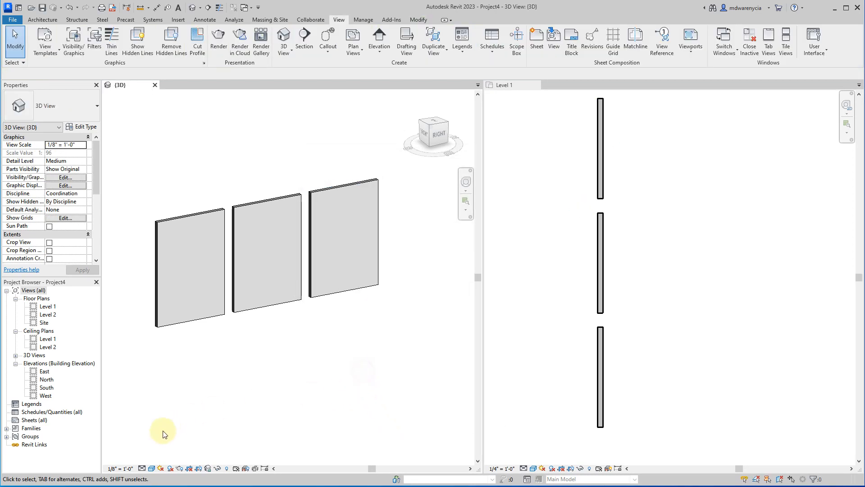
pyautogui.click(152, 469)
pyautogui.click(179, 450)
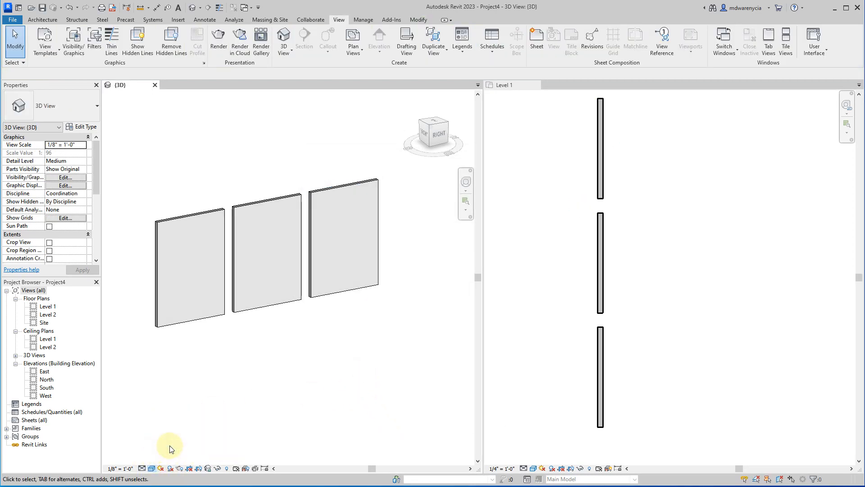
pyautogui.click(151, 468)
pyautogui.click(167, 459)
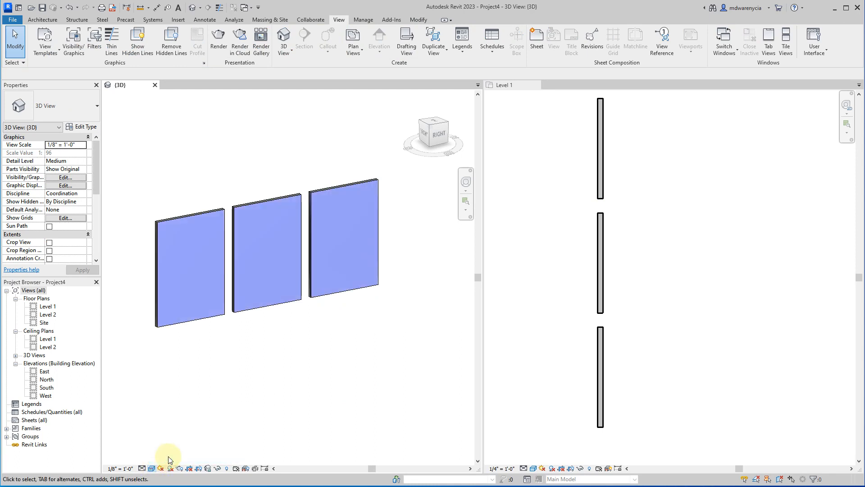
pyautogui.scroll(3, 306, 316)
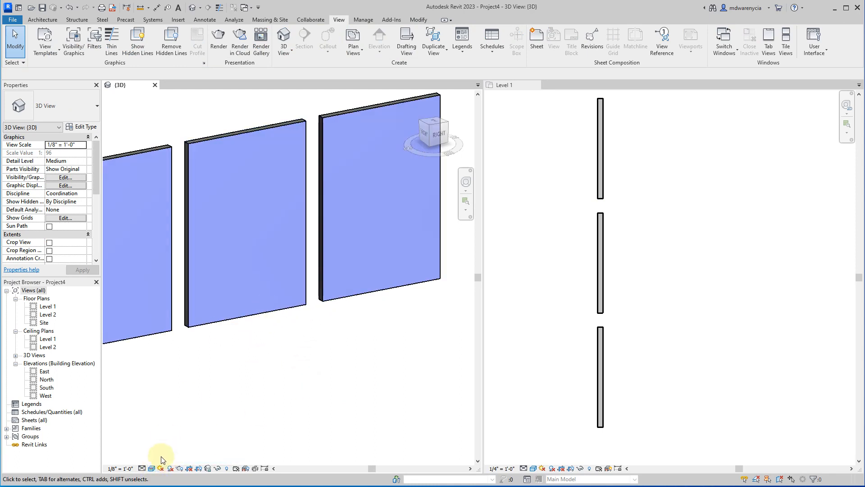
pyautogui.click(143, 468)
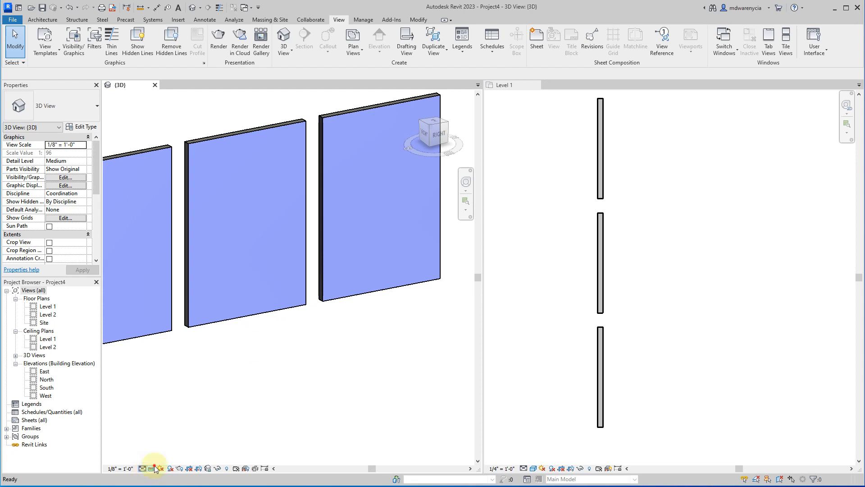
pyautogui.click(152, 468)
pyautogui.click(162, 449)
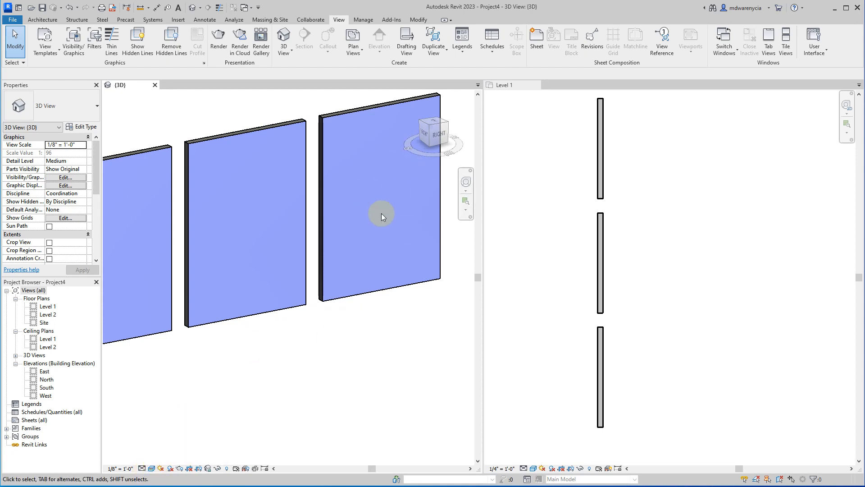
# Open the layer structure of the uppermost plan wall's type and widen the assembly dialog to read the layer materials.
pyautogui.click(617, 164)
pyautogui.click(601, 144)
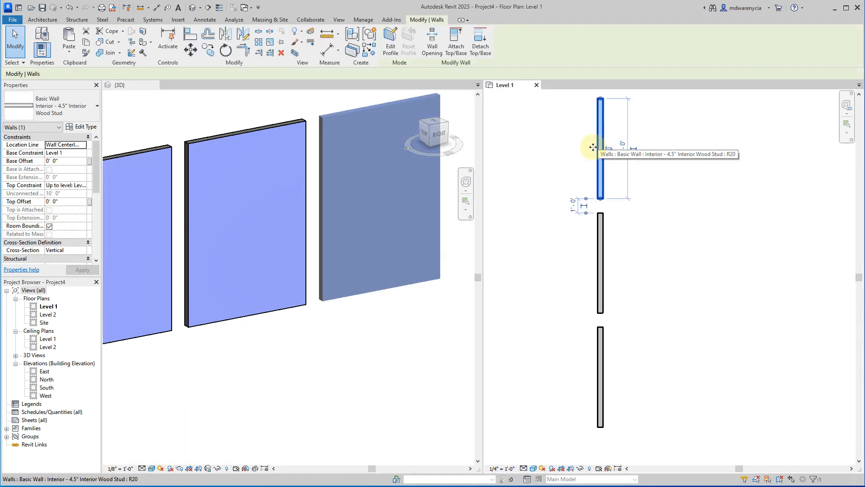
pyautogui.click(68, 127)
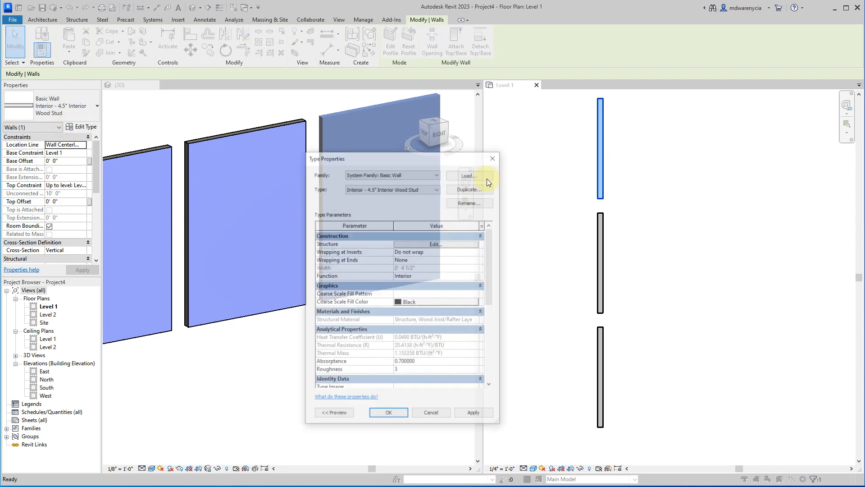
pyautogui.click(416, 237)
pyautogui.click(408, 236)
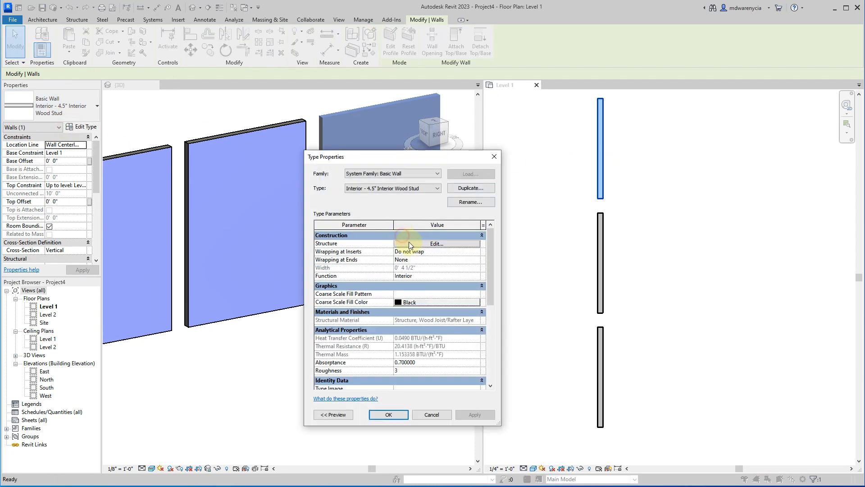
pyautogui.click(409, 242)
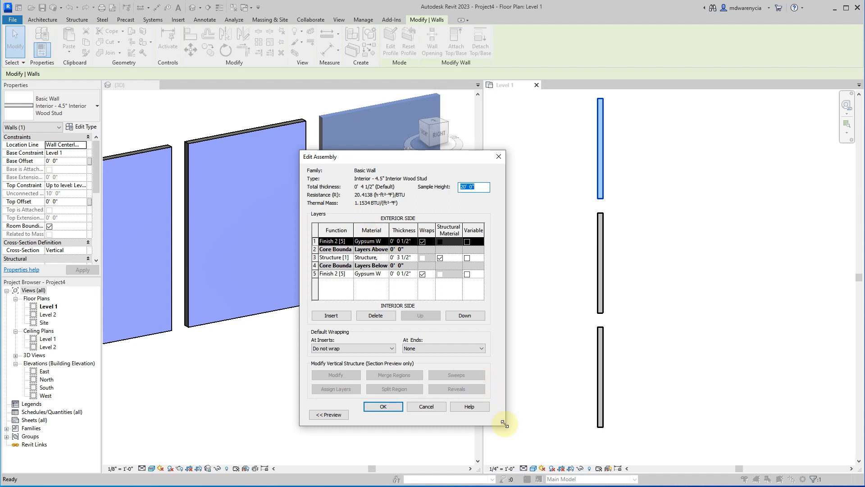
pyautogui.moveTo(504, 423); pyautogui.dragTo(754, 434)
pyautogui.click(488, 235)
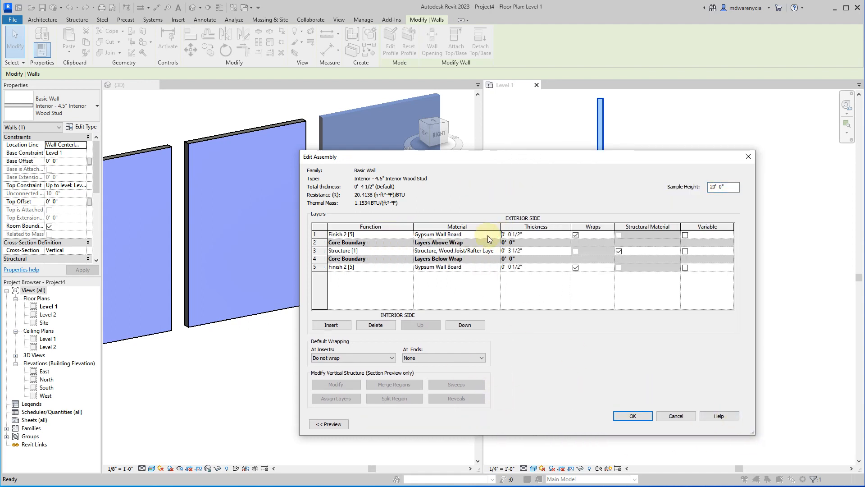
# Review the Gypsum Wall Board material used by both finish layers, and close the material, assembly and type dialogs without changes.
pyautogui.click(457, 267)
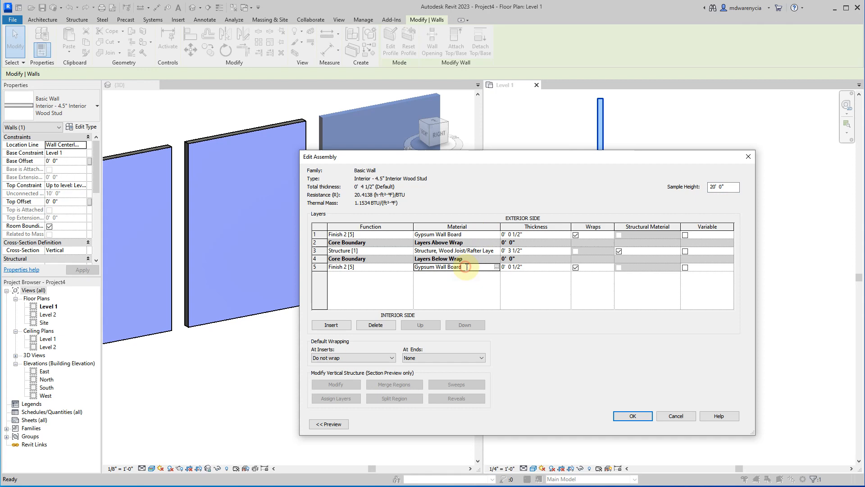
pyautogui.click(493, 237)
pyautogui.click(496, 235)
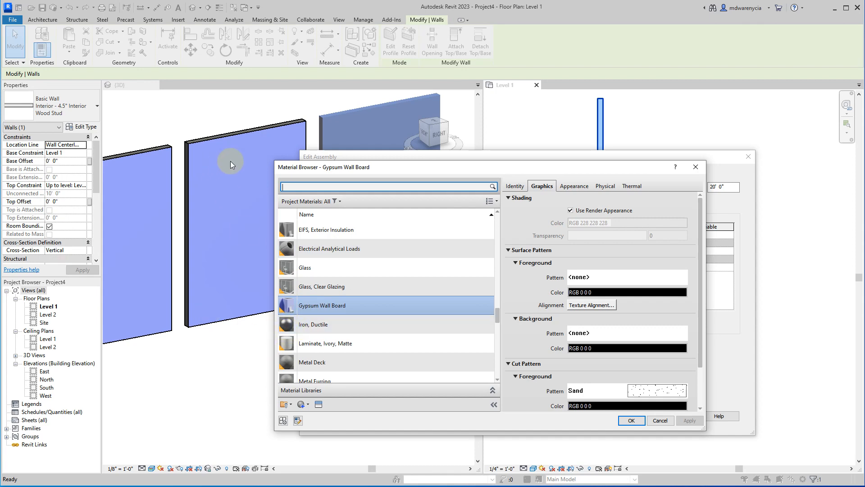
pyautogui.click(298, 310)
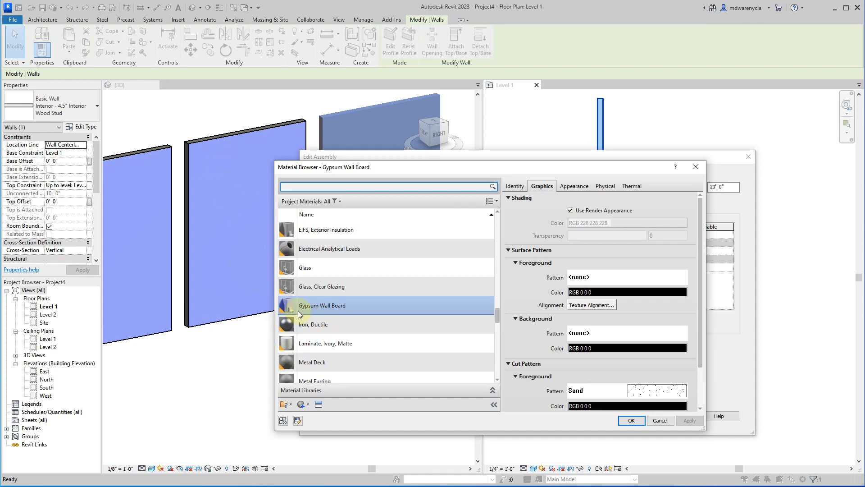
pyautogui.click(669, 419)
pyautogui.click(670, 417)
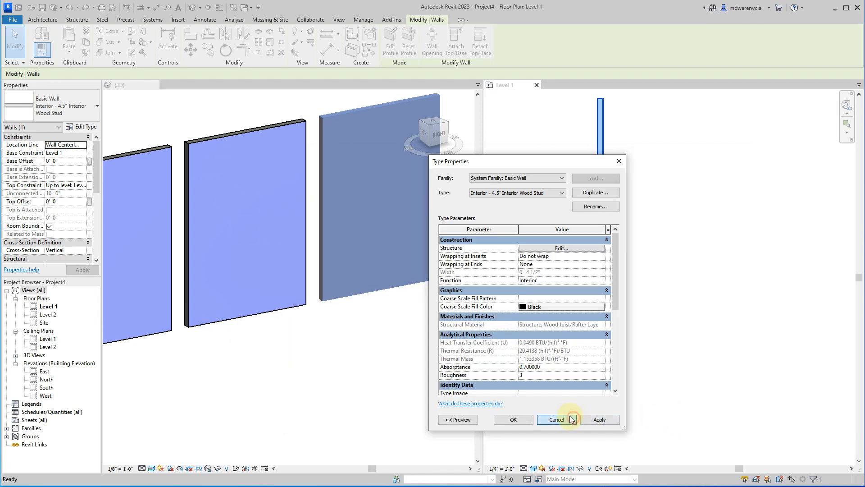
pyautogui.click(561, 418)
pyautogui.click(629, 378)
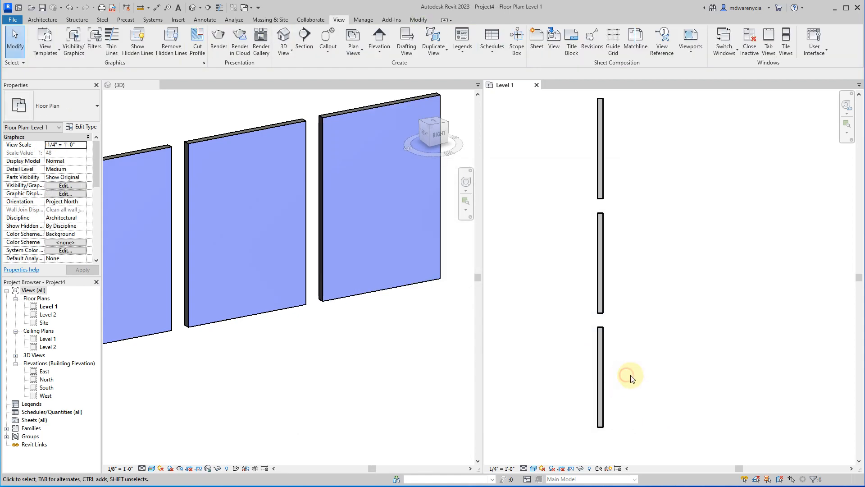
# Draw a vertical Interior - 3 1/8" Partition (1-hr) wall about 6'-0" long up to Level 2, beside the existing plan walls.
pyautogui.click(42, 20)
pyautogui.click(36, 37)
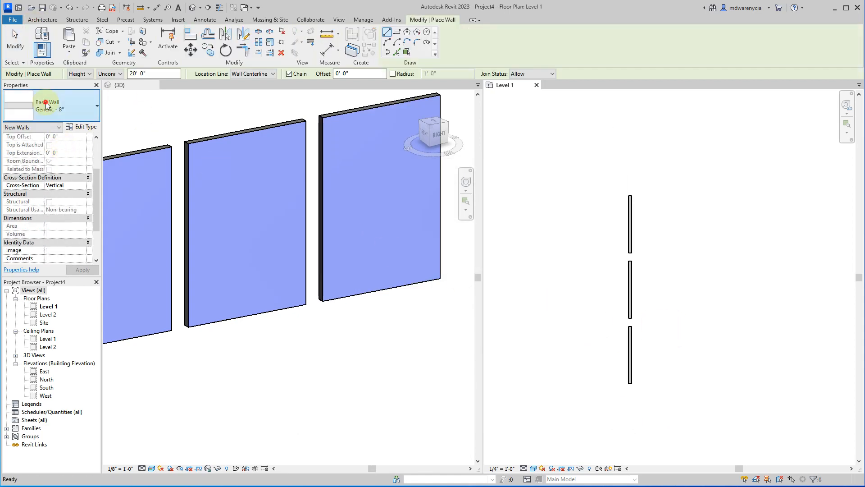
pyautogui.click(46, 104)
pyautogui.scroll(5, 68, 230)
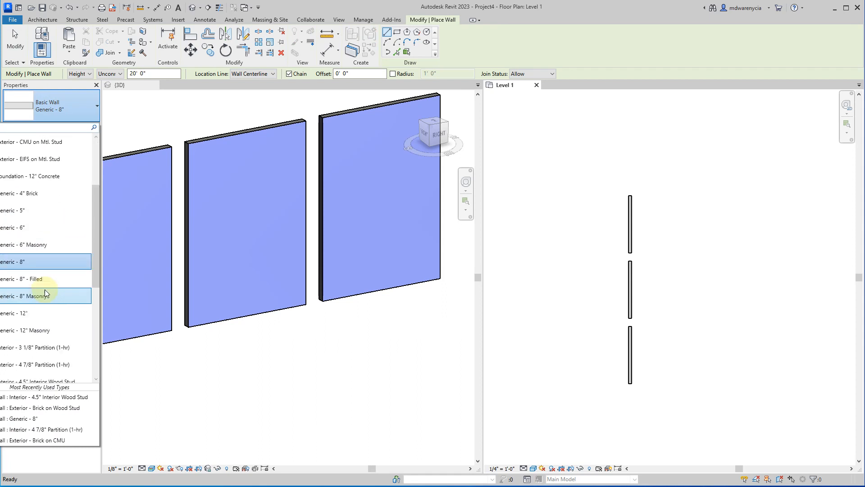
pyautogui.scroll(-1, 46, 294)
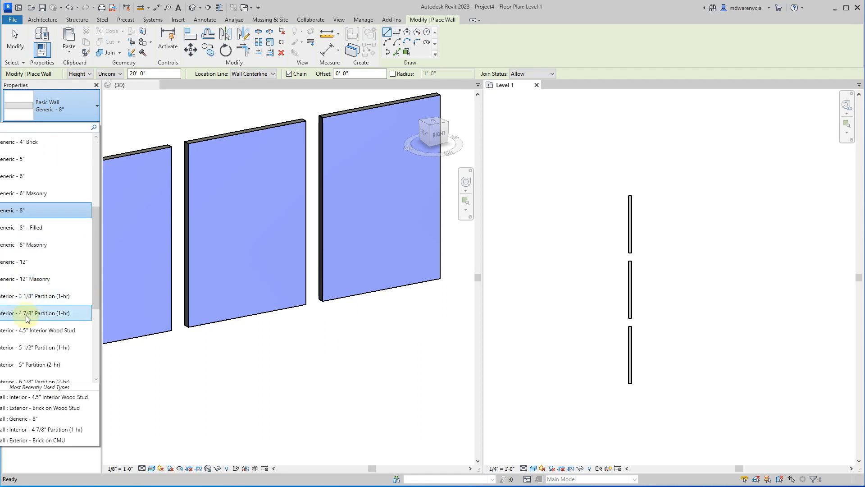
pyautogui.click(27, 296)
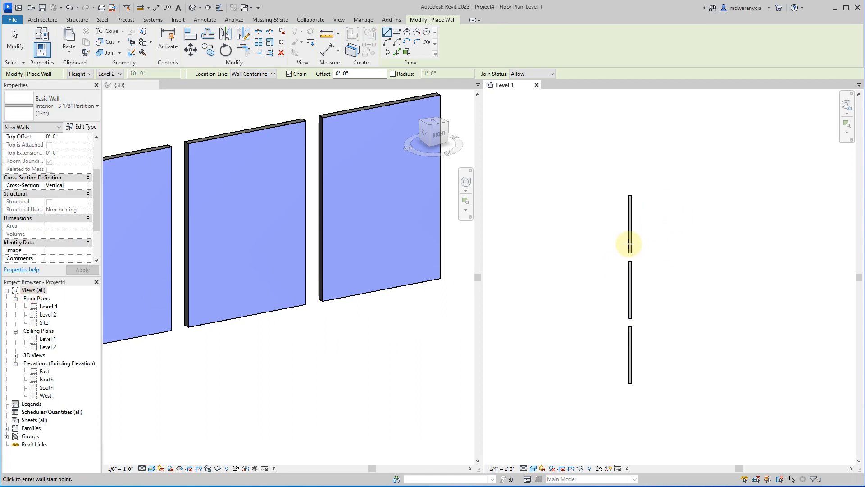
pyautogui.click(661, 245)
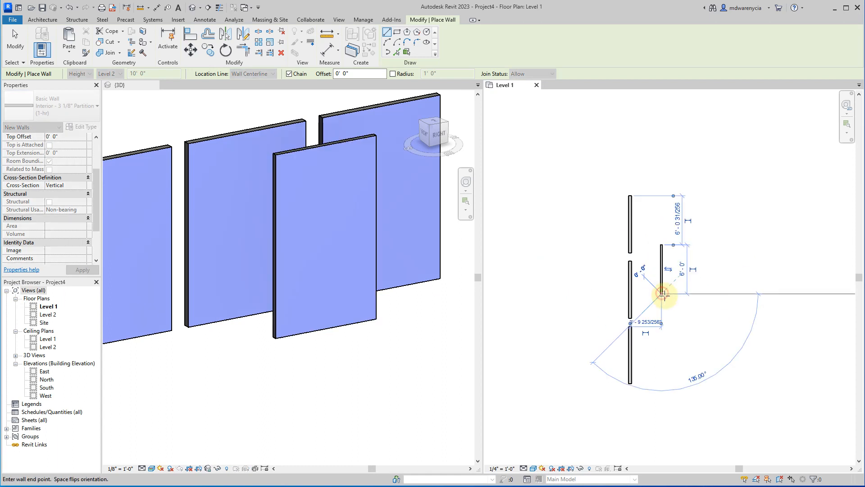
pyautogui.click(663, 294)
pyautogui.press('Escape')
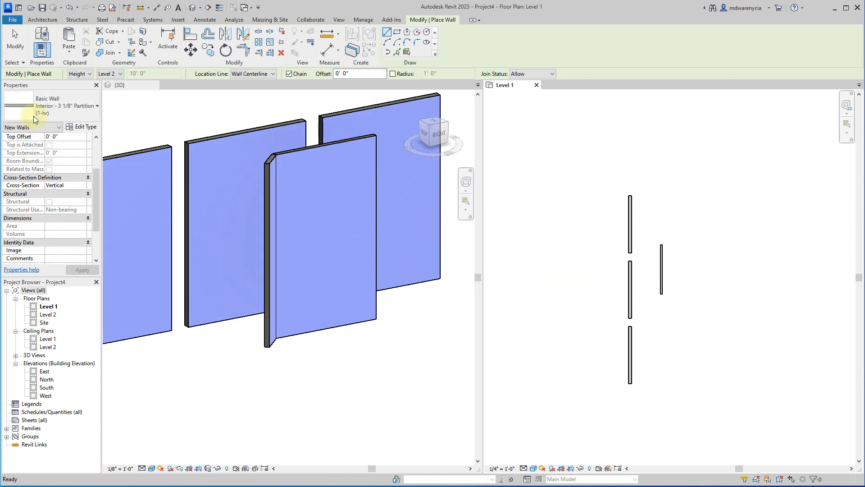
# Draw a vertical Exterior - CMU on Mtl. Stud wall with 20'-0" unconnected height beside the lowest plan wall, and end wall placement.
pyautogui.click(35, 118)
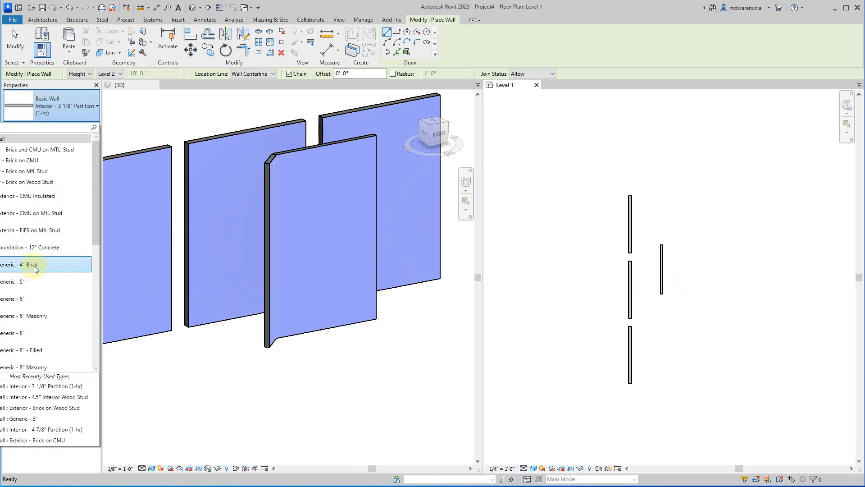
pyautogui.click(34, 213)
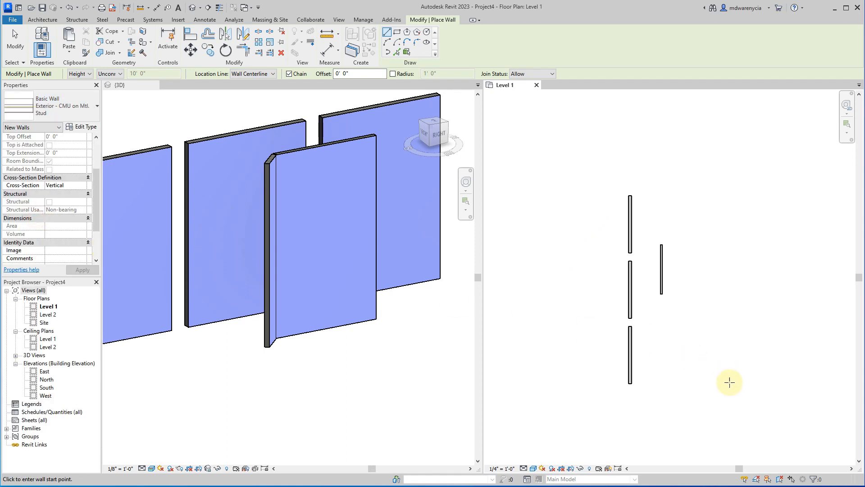
pyautogui.click(668, 377)
pyautogui.click(668, 326)
pyautogui.press('Escape')
pyautogui.press('Escape')
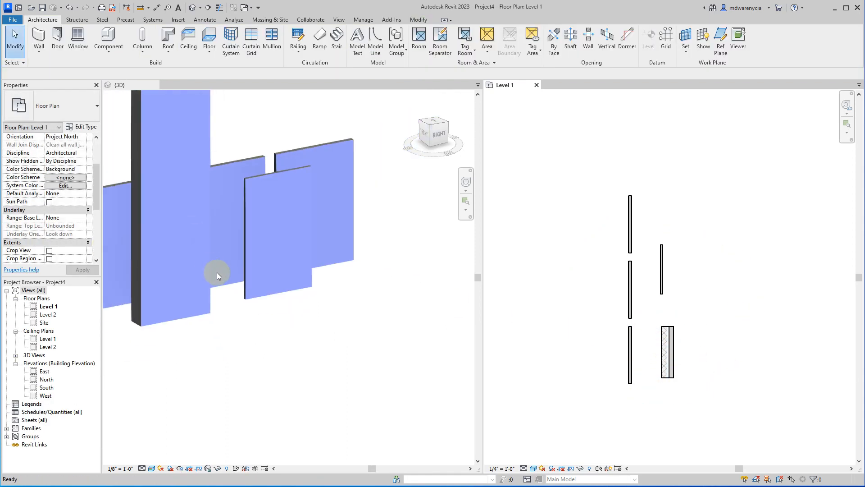
# Delete the Interior - 3 1/8" Partition wall and the tall CMU wall from the 3D view.
pyautogui.click(285, 371)
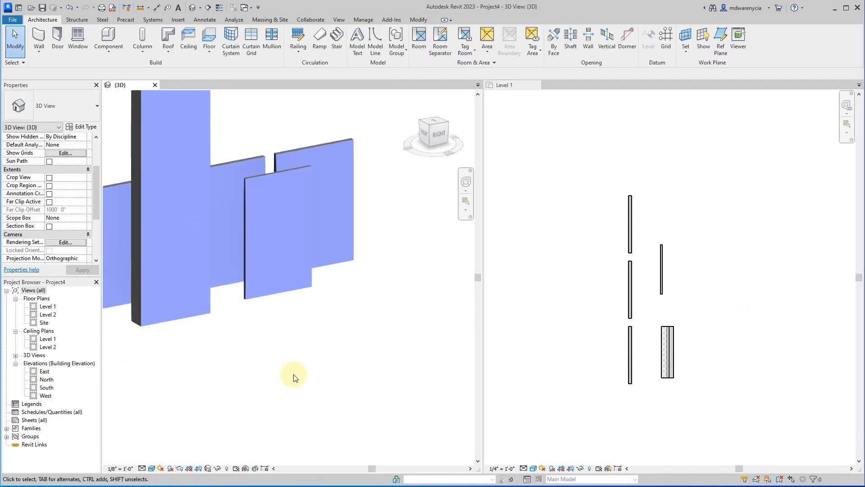
pyautogui.click(250, 234)
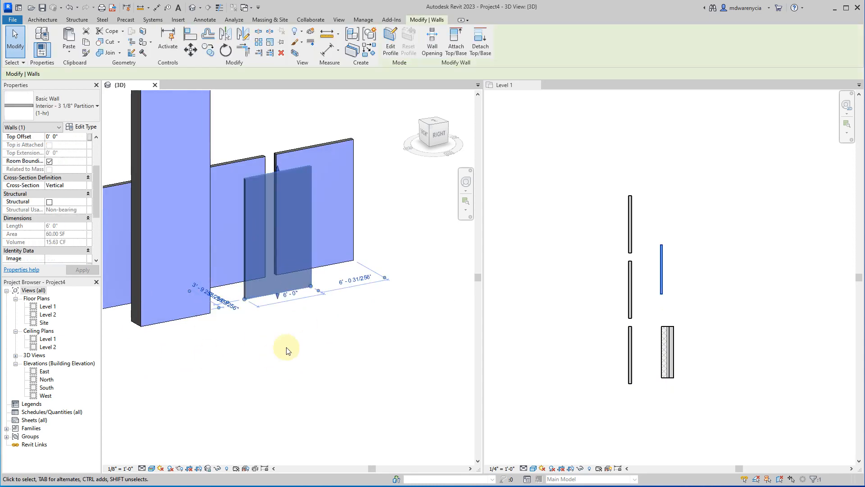
pyautogui.press('Delete')
pyautogui.click(163, 336)
pyautogui.press('Delete')
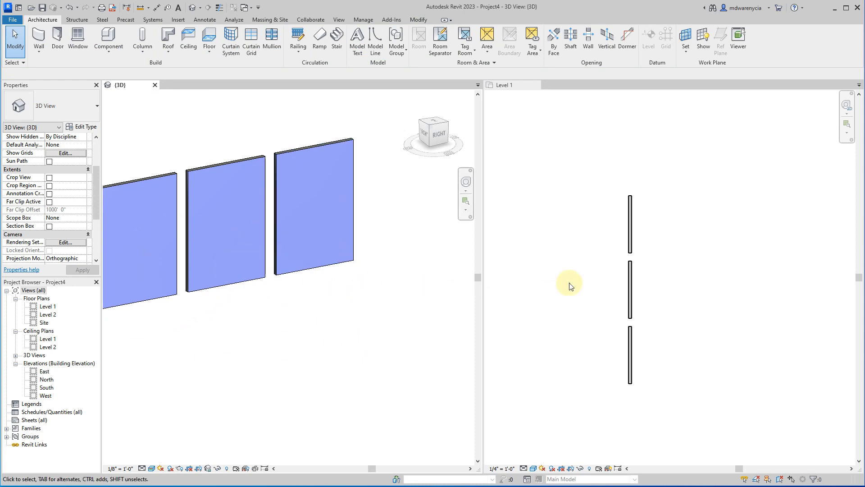
# Undo the two wall deletions, the placement of both extra walls and the gypsum board's blue shading.
pyautogui.hotkey('ctrl', 'z')
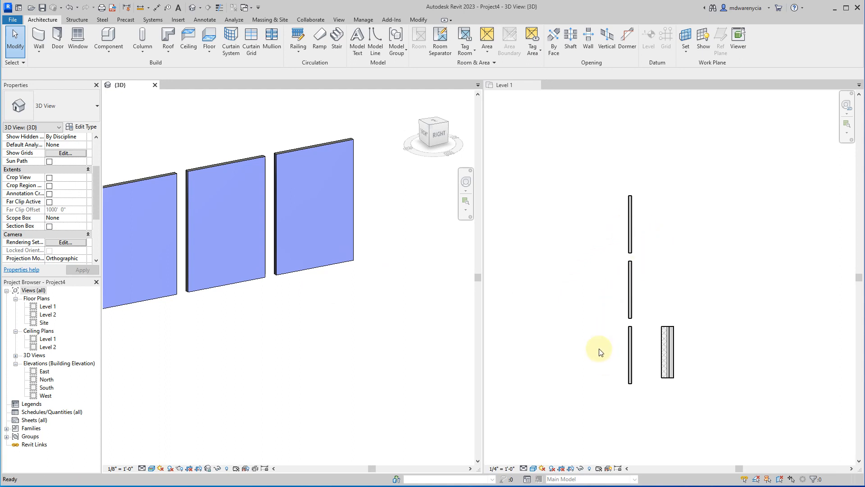
pyautogui.hotkey('ctrl', 'z')
pyautogui.hotkey('ctrl', 'z')
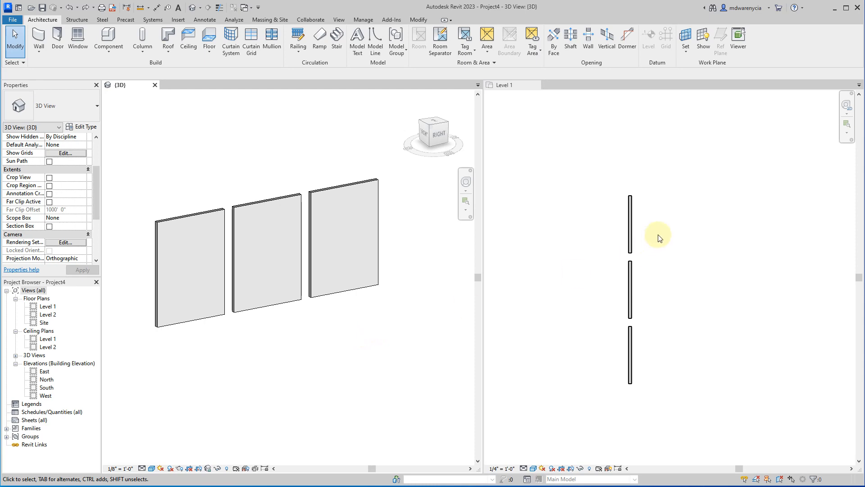
# Review the Gypsum Wall Board material in the exterior finish layer of the uppermost plan wall's type, and close all dialogs.
pyautogui.click(665, 231)
pyautogui.click(631, 225)
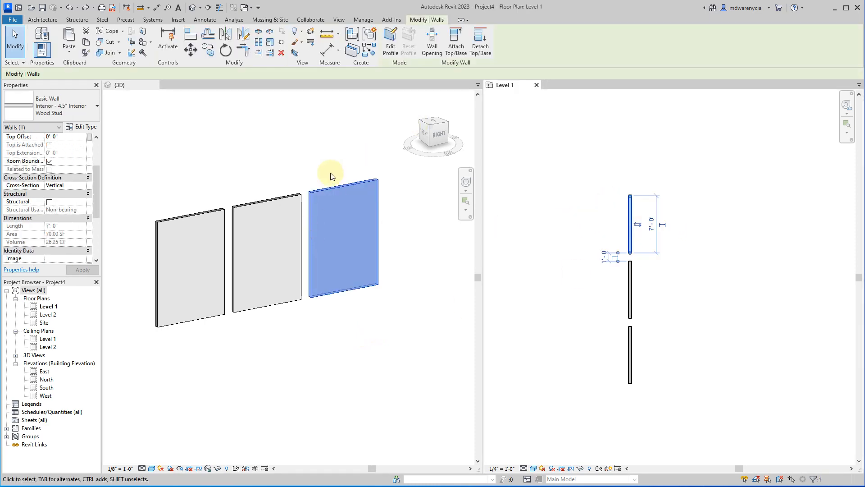
pyautogui.click(82, 127)
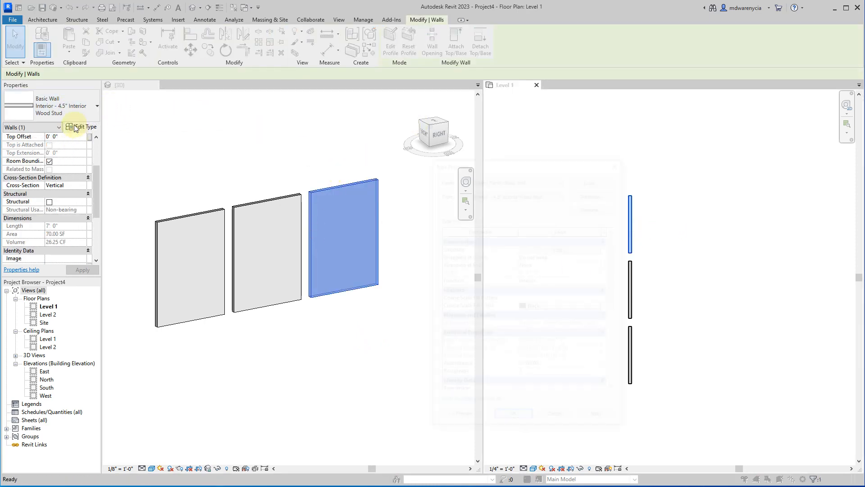
pyautogui.click(561, 249)
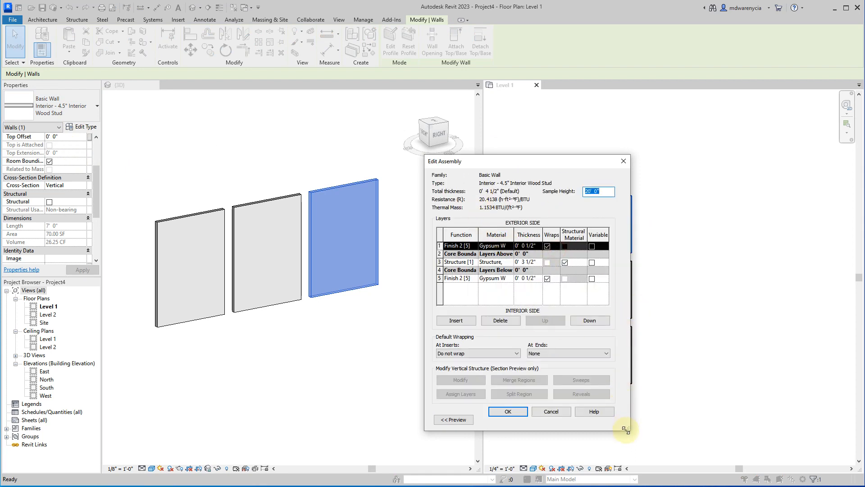
pyautogui.moveTo(625, 429); pyautogui.dragTo(773, 428)
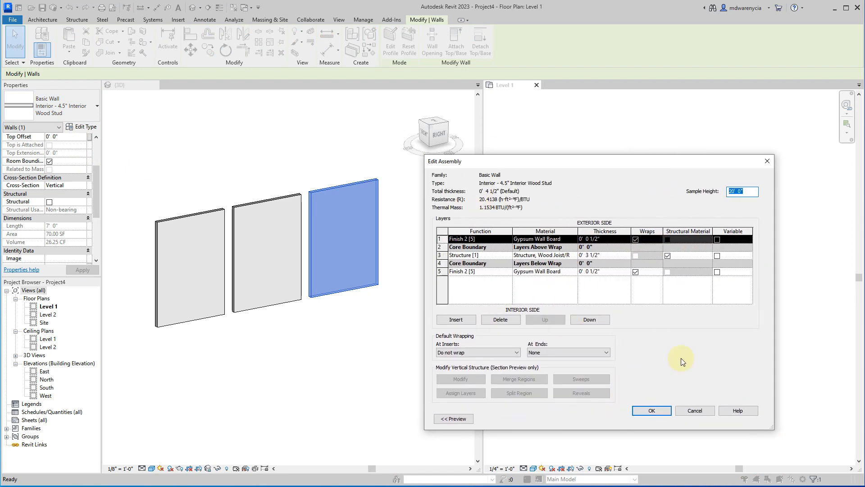
pyautogui.click(559, 239)
pyautogui.click(573, 239)
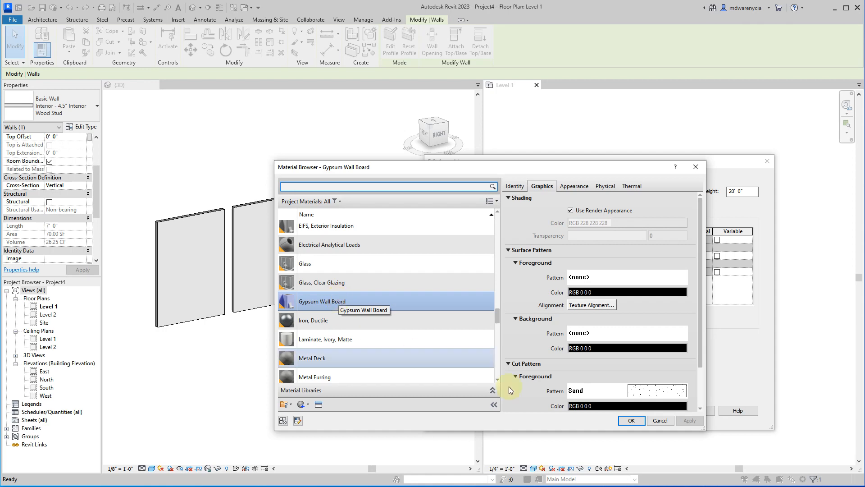
pyautogui.click(641, 420)
pyautogui.click(691, 410)
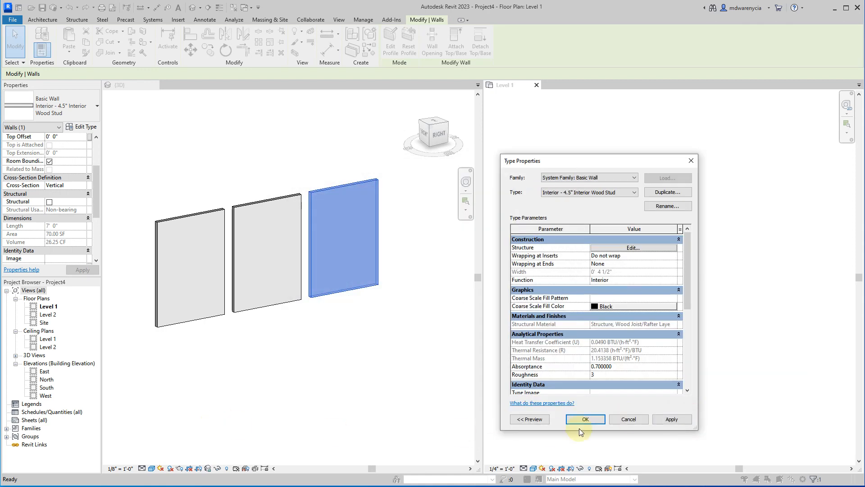
pyautogui.click(618, 417)
pyautogui.click(269, 391)
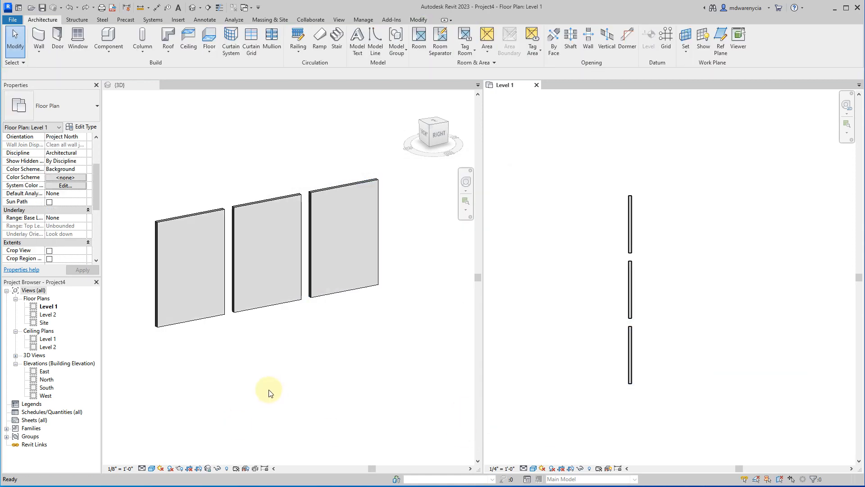
# Open the exterior finish layer's Gypsum Wall Board material from the layer structure of the Interior - 4.5" Interior Wood Stud wall type.
pyautogui.click(286, 351)
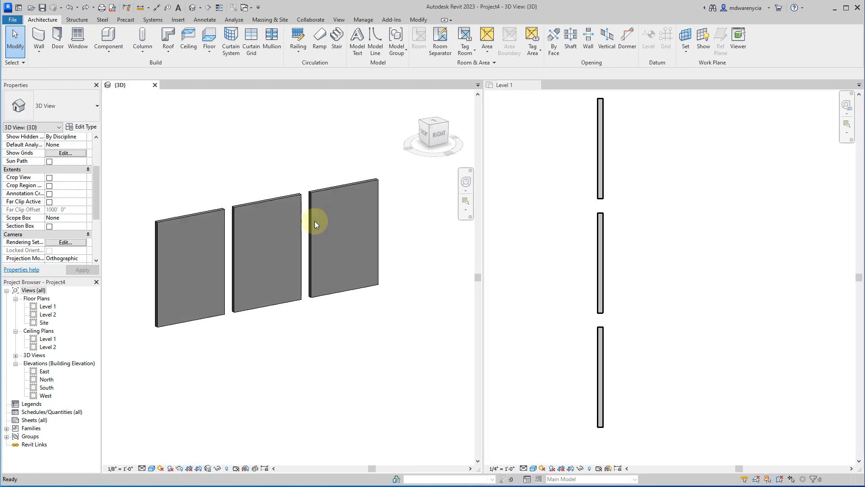
pyautogui.moveTo(314, 221); pyautogui.dragTo(376, 217, button='middle')
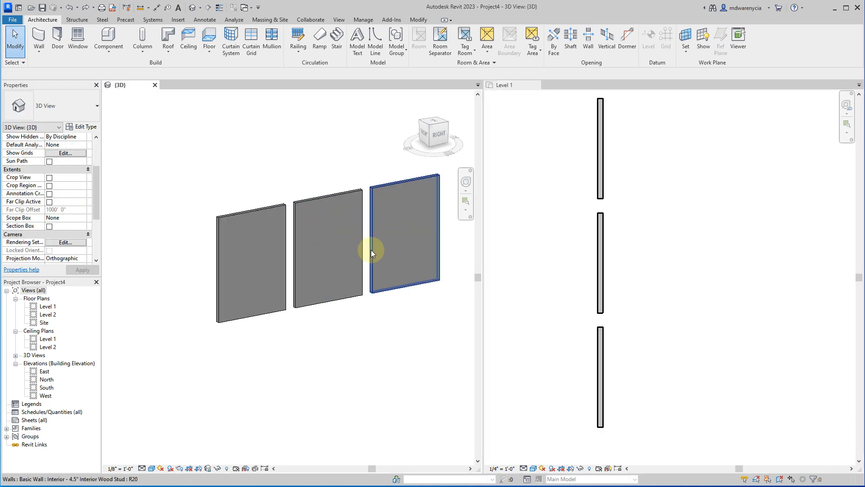
pyautogui.click(383, 233)
pyautogui.click(81, 126)
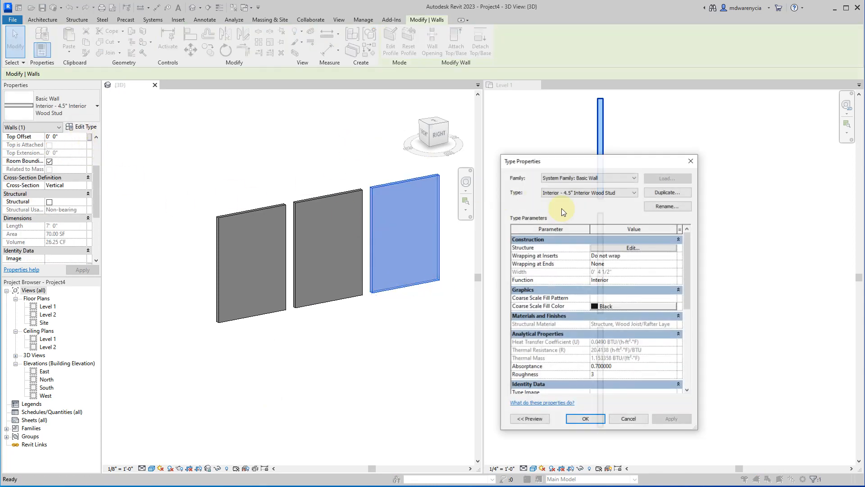
pyautogui.click(637, 252)
pyautogui.click(573, 246)
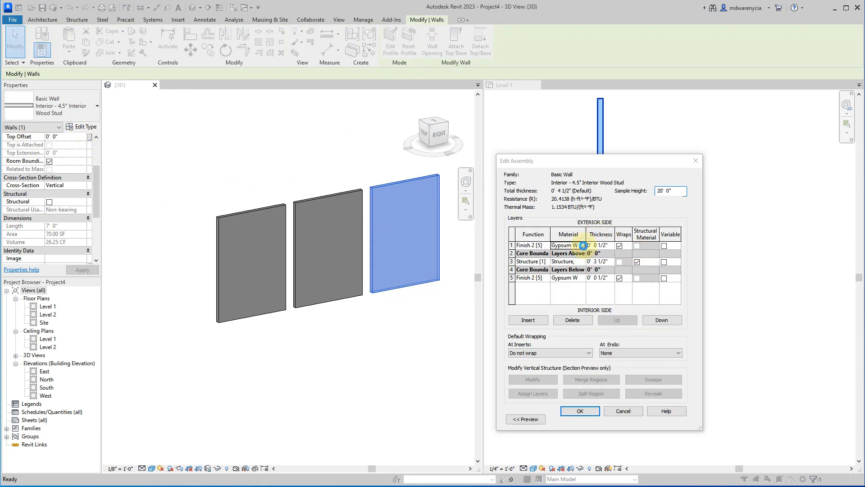
pyautogui.click(585, 247)
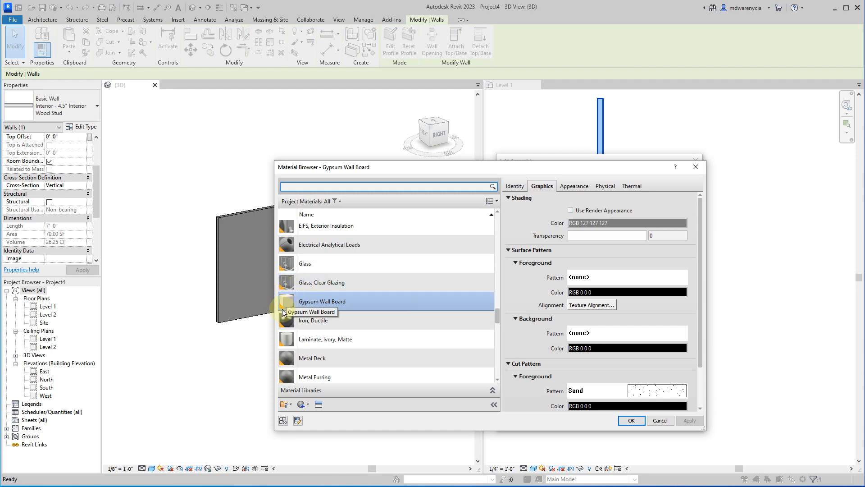
# Duplicate the Gypsum Wall Board material together with its assets and name the copy Gypsum Wall Board - Blue.
pyautogui.rightClick(287, 301)
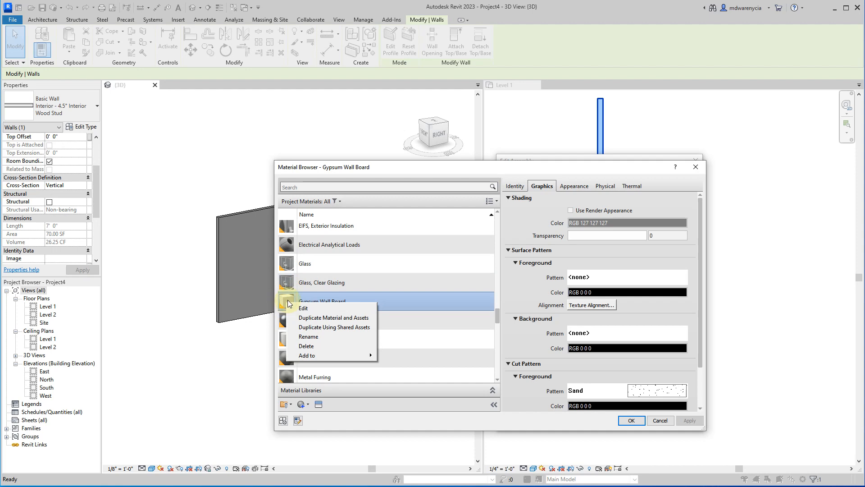
pyautogui.click(319, 317)
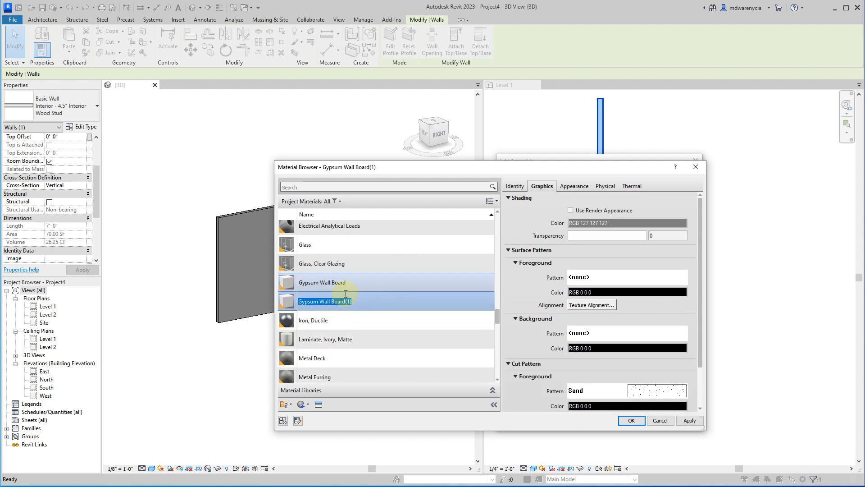
pyautogui.press('End')
pyautogui.press('BackSpace')
pyautogui.press('BackSpace')
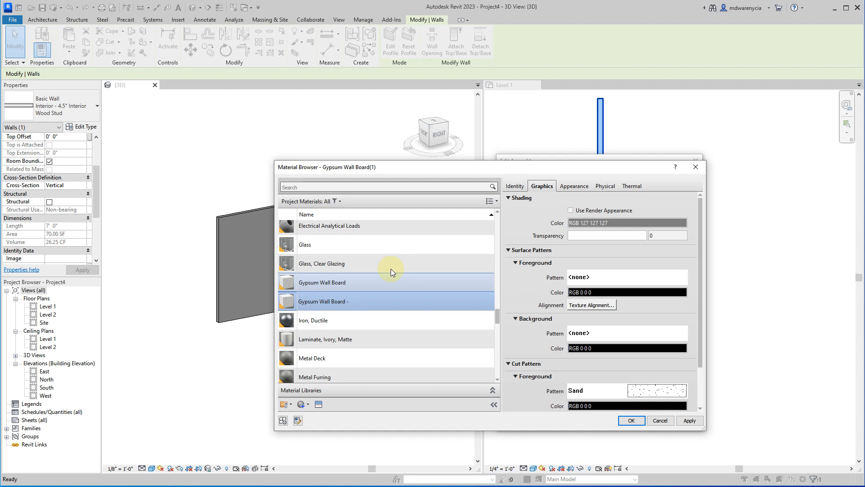
pyautogui.write('Blue')
pyautogui.press('Return')
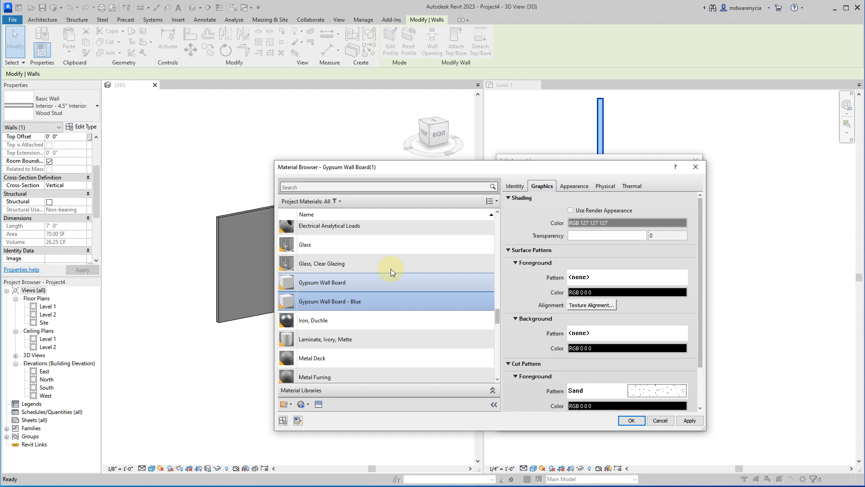
# Set the Gypsum Wall Board - Blue appearance color to RGB 83 83 255 with image fade 0, and apply it.
pyautogui.click(579, 186)
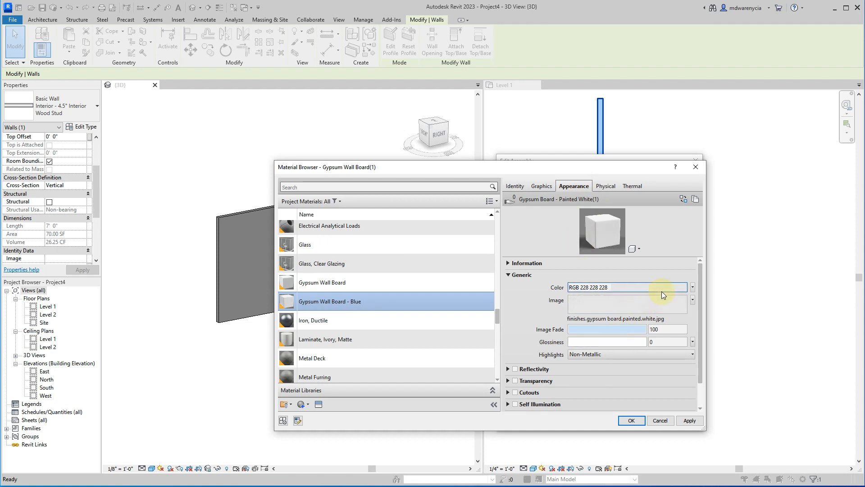
pyautogui.click(692, 287)
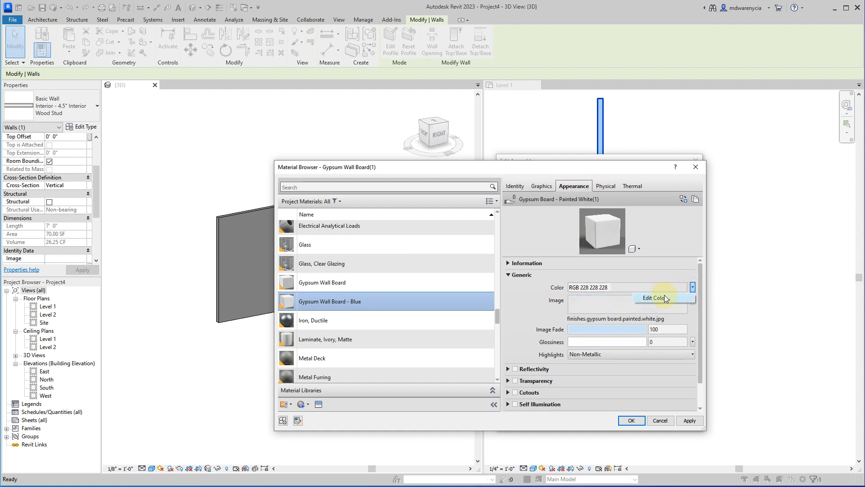
pyautogui.click(664, 298)
pyautogui.click(556, 231)
pyautogui.click(591, 258)
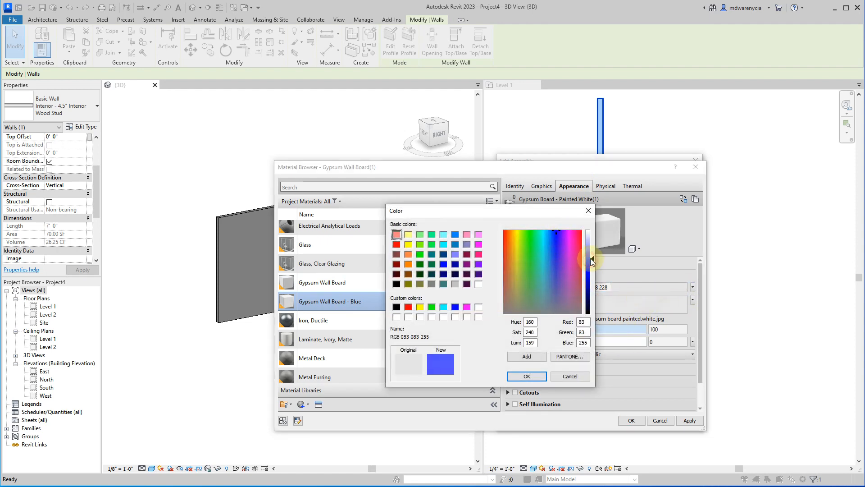
pyautogui.click(539, 376)
pyautogui.moveTo(597, 328); pyautogui.dragTo(564, 328)
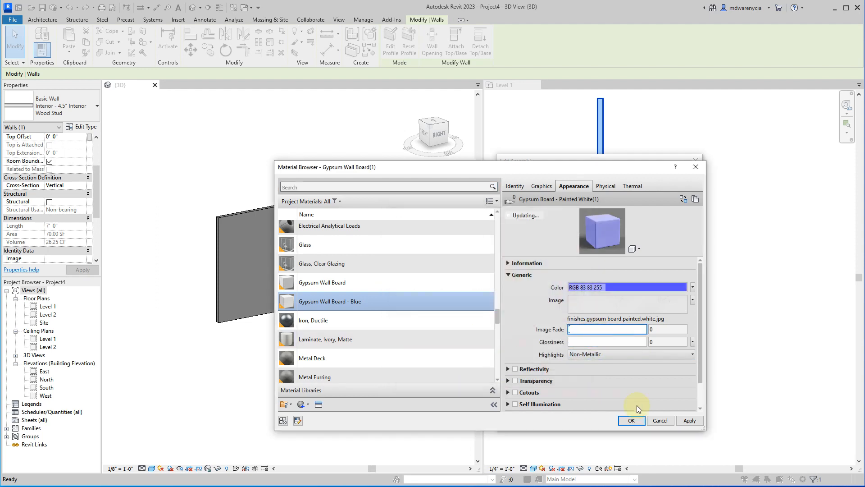
pyautogui.click(690, 420)
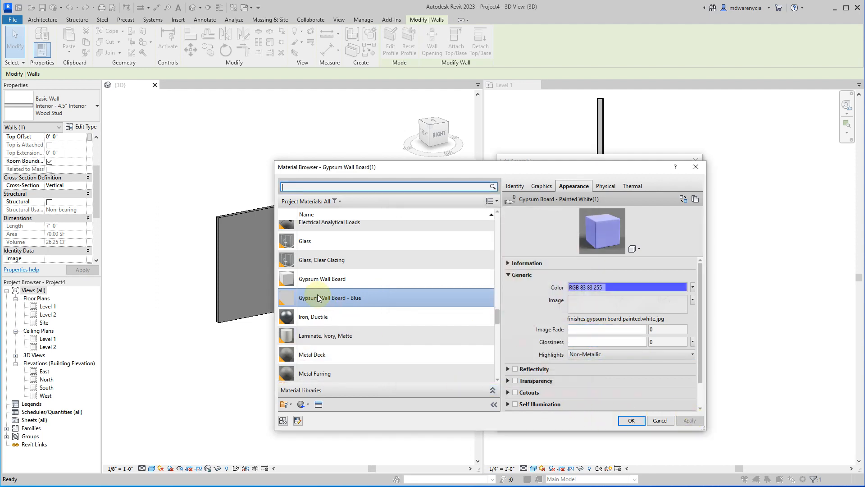
# Assign Gypsum Wall Board - Blue to the exterior finish layer, check the material names in the widened assembly dialog, and accept the wall type.
pyautogui.click(630, 420)
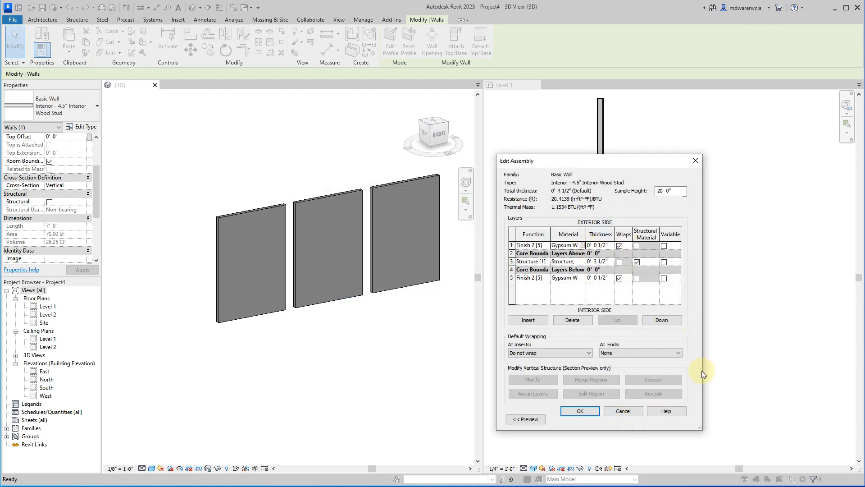
pyautogui.moveTo(704, 373); pyautogui.dragTo(860, 373)
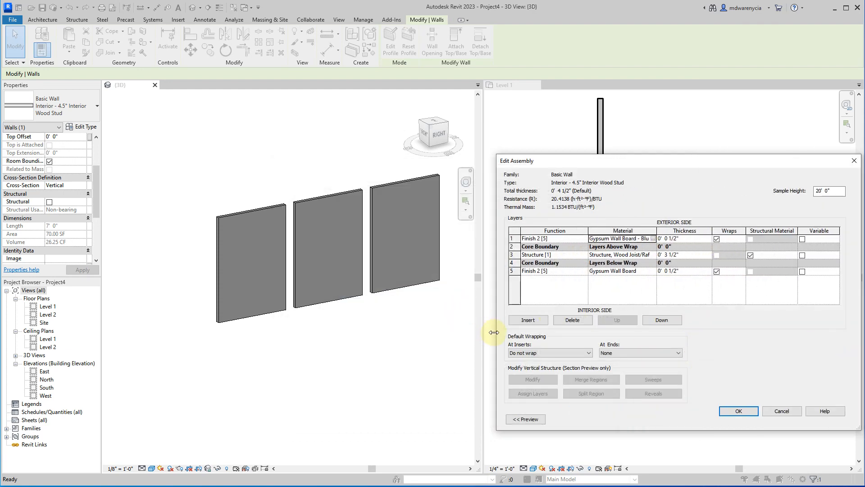
pyautogui.moveTo(495, 332); pyautogui.dragTo(388, 332)
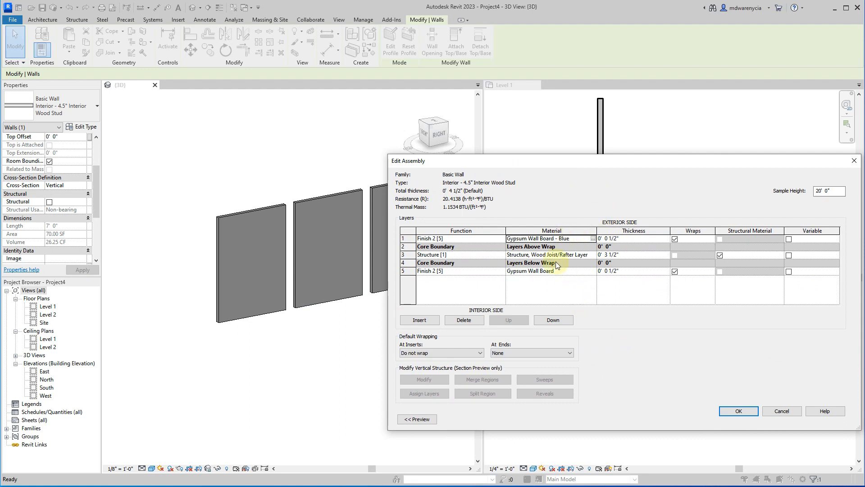
pyautogui.click(739, 410)
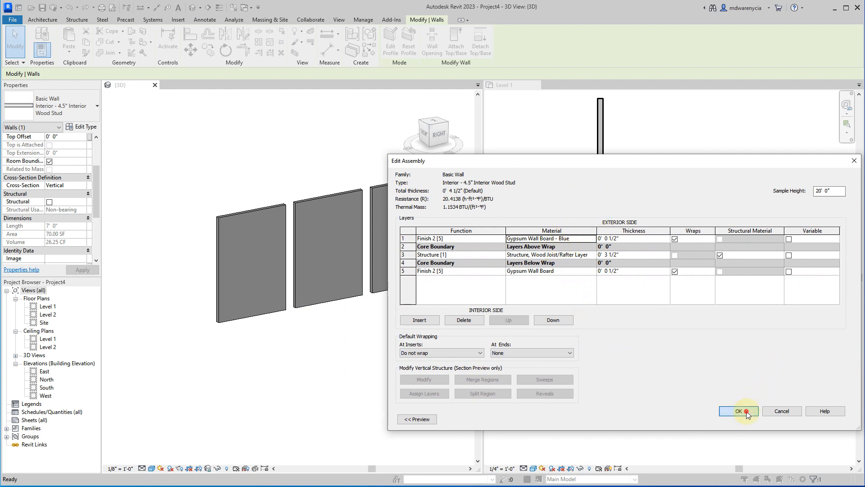
pyautogui.click(696, 419)
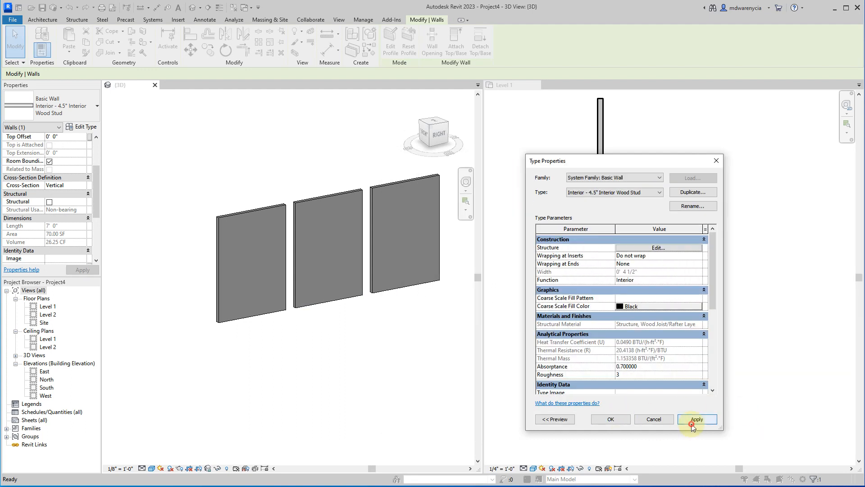
pyautogui.click(611, 419)
pyautogui.click(311, 391)
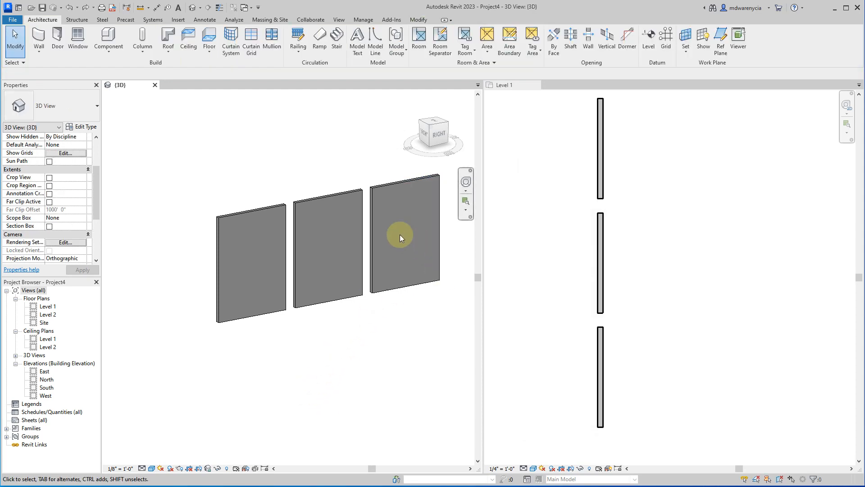
# Set the 3D view's visual style to Consistent Colors and view the walls from the front corner.
pyautogui.click(152, 468)
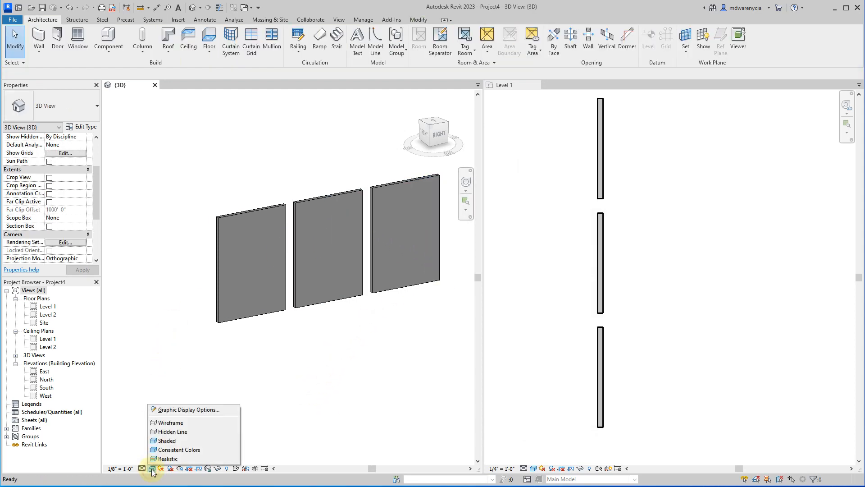
pyautogui.click(163, 451)
pyautogui.keyDown('shift'); pyautogui.moveTo(170, 366); pyautogui.dragTo(329, 202, button='middle'); pyautogui.keyUp('shift')
# Open the material assigned to the exterior finish layer in the selected freestanding wall's type assembly.
pyautogui.click(322, 186)
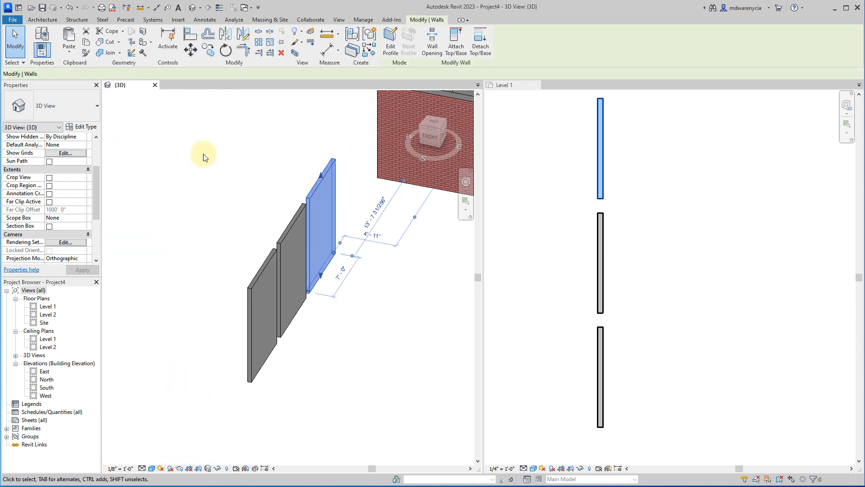
pyautogui.click(82, 126)
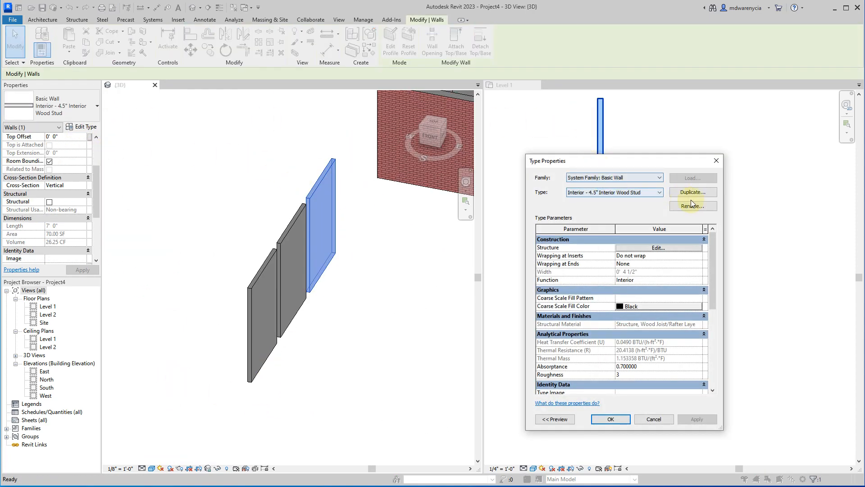
pyautogui.click(665, 248)
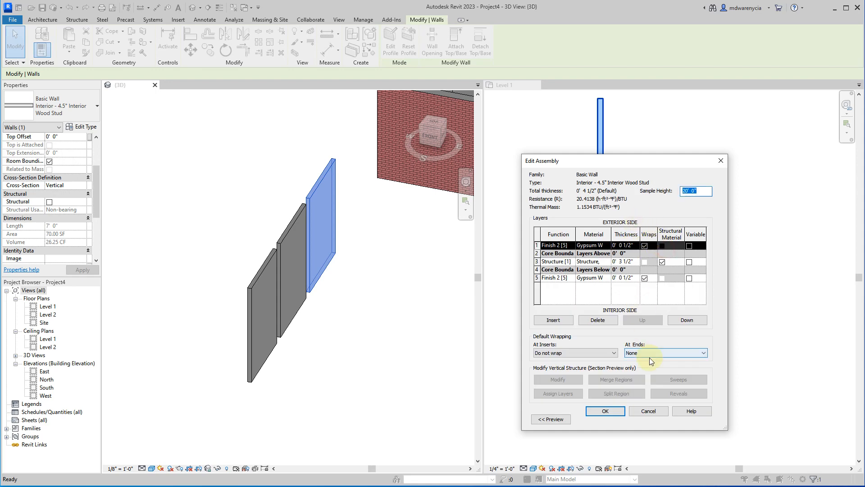
pyautogui.click(593, 245)
pyautogui.click(609, 245)
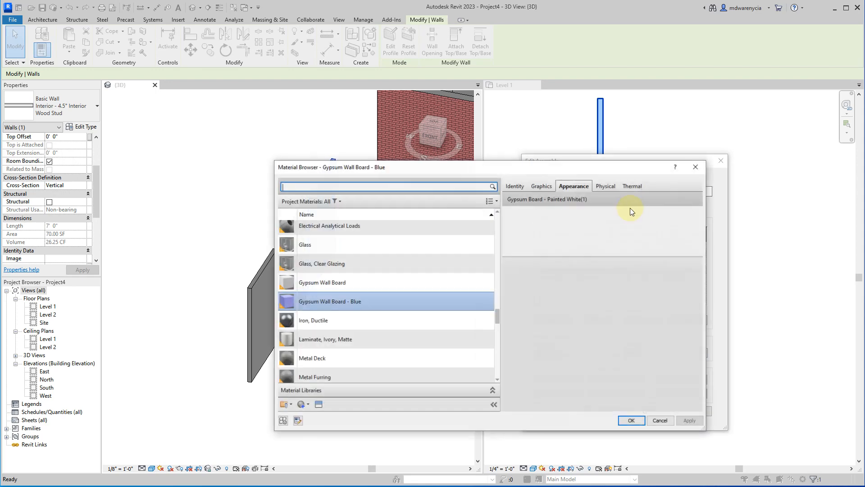
# Remove the image from the Gypsum Wall Board - Blue appearance and apply the change.
pyautogui.click(540, 186)
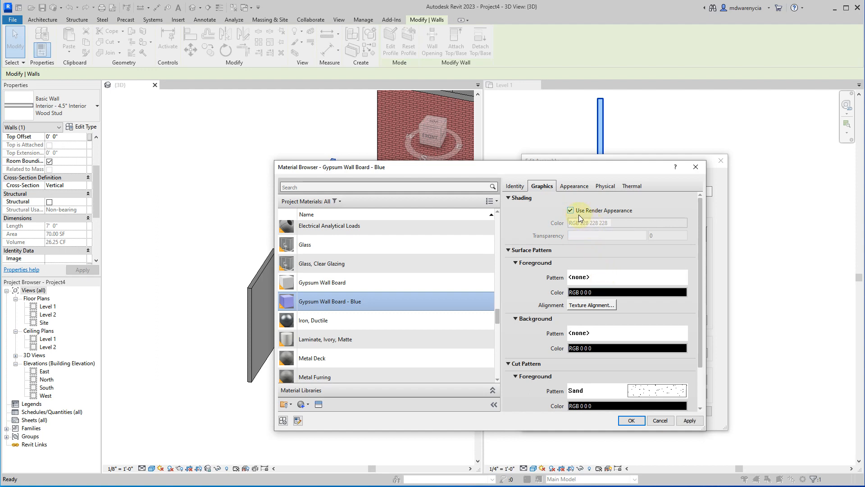
pyautogui.click(573, 186)
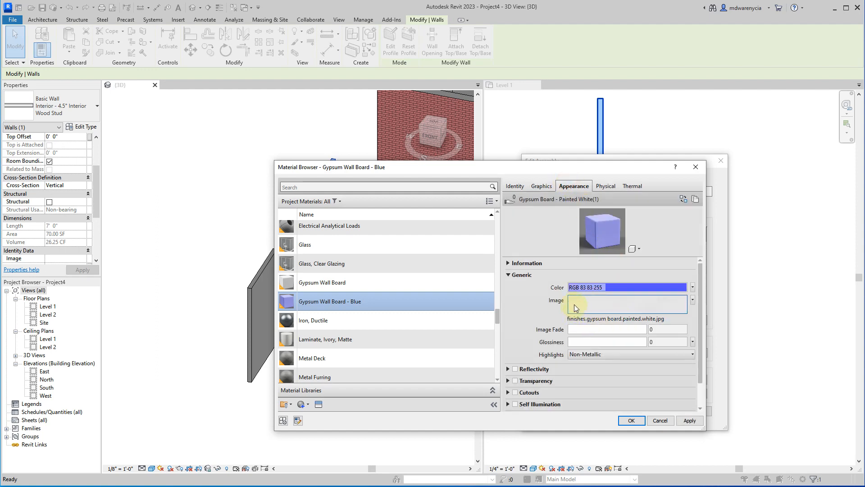
pyautogui.click(693, 299)
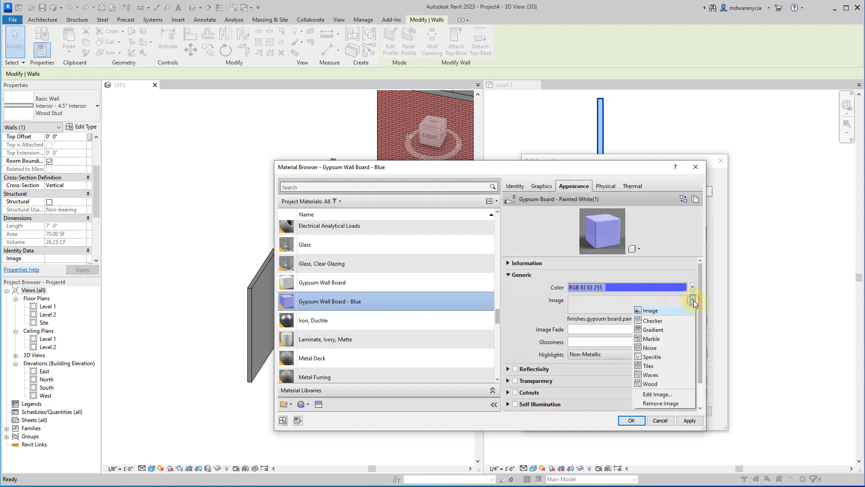
pyautogui.click(664, 404)
pyautogui.click(690, 422)
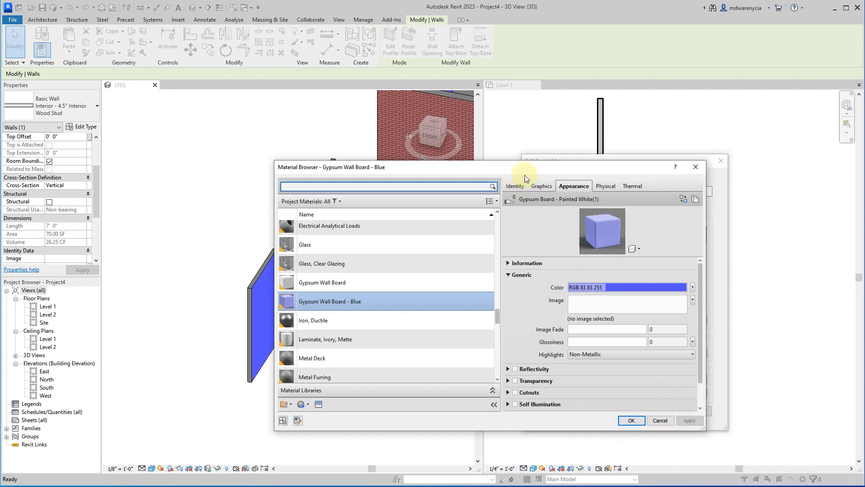
# Check the Gypsum Wall Board - Blue shading, and accept the material, wall assembly and wall type.
pyautogui.click(542, 186)
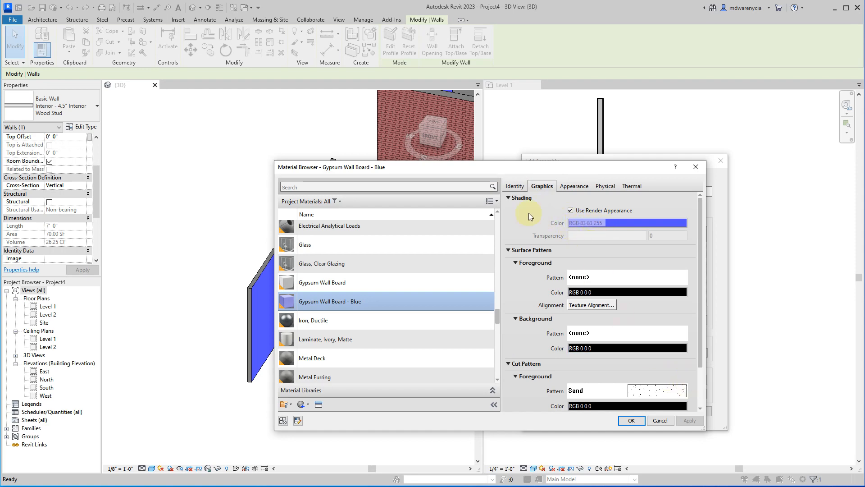
pyautogui.moveTo(502, 169); pyautogui.dragTo(394, 167)
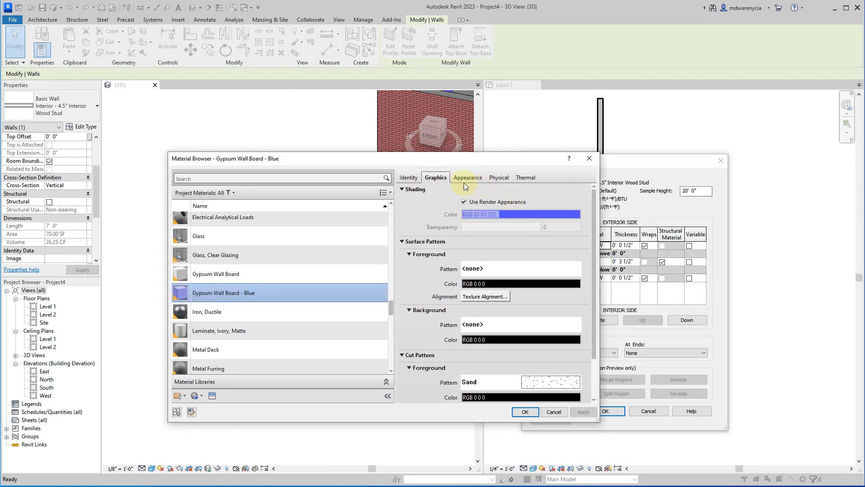
pyautogui.moveTo(253, 163); pyautogui.dragTo(366, 174)
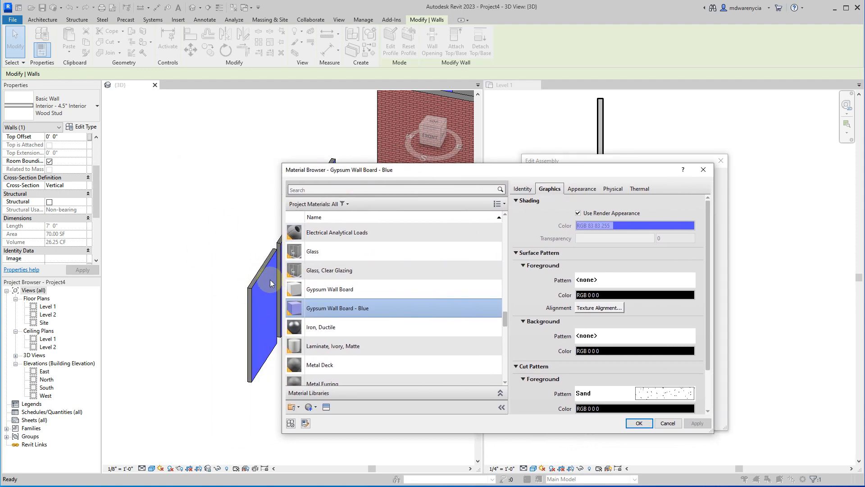
pyautogui.click(639, 424)
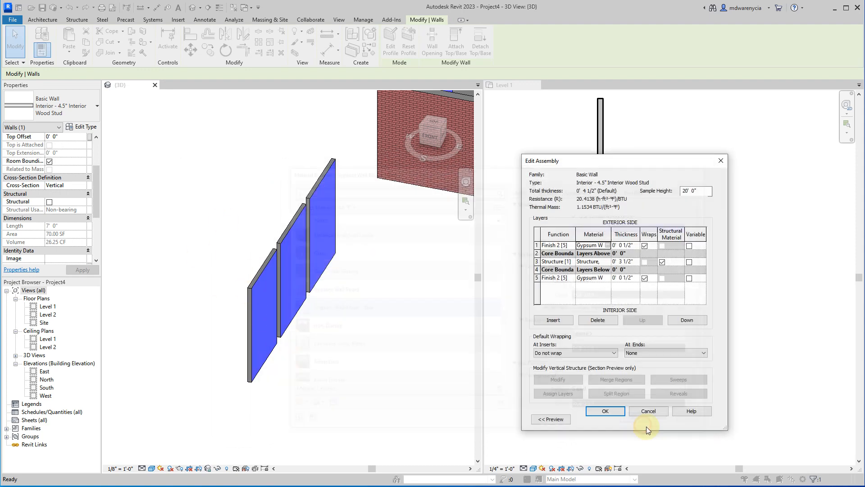
pyautogui.click(606, 411)
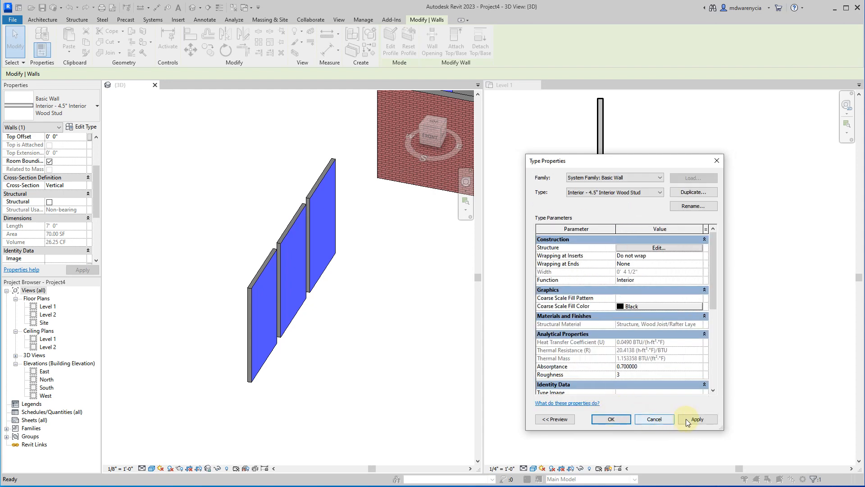
pyautogui.click(697, 420)
pyautogui.click(611, 419)
# Examine both faces of the freestanding walls and the building's interior partitions in the 3D view.
pyautogui.click(370, 381)
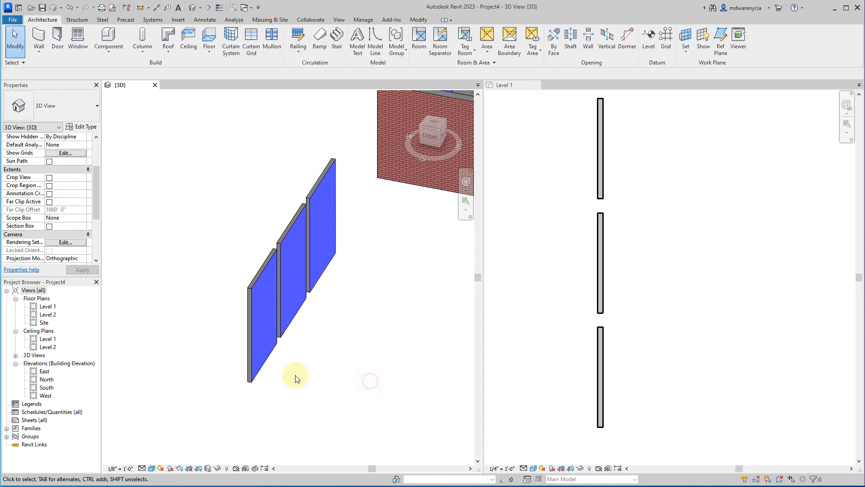
pyautogui.keyDown('shift'); pyautogui.moveTo(207, 399); pyautogui.dragTo(303, 363, button='middle'); pyautogui.keyUp('shift')
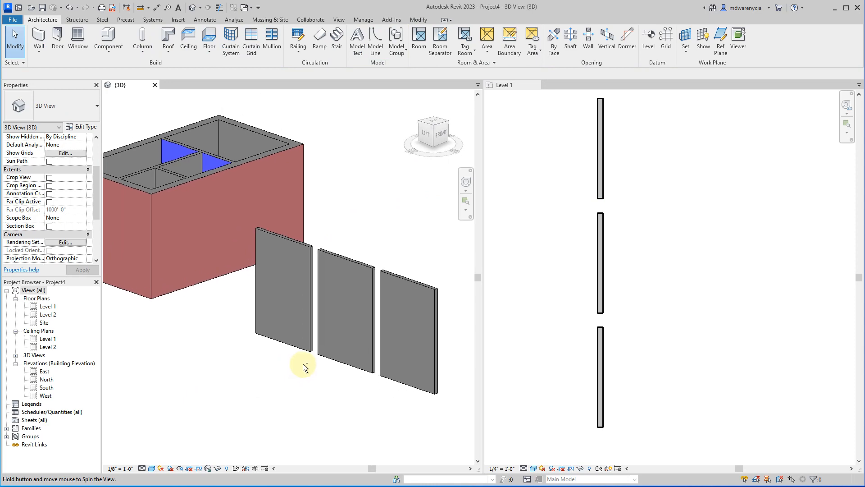
pyautogui.click(204, 156)
pyautogui.click(251, 376)
pyautogui.keyDown('shift'); pyautogui.moveTo(251, 377); pyautogui.dragTo(359, 344, button='middle'); pyautogui.keyUp('shift')
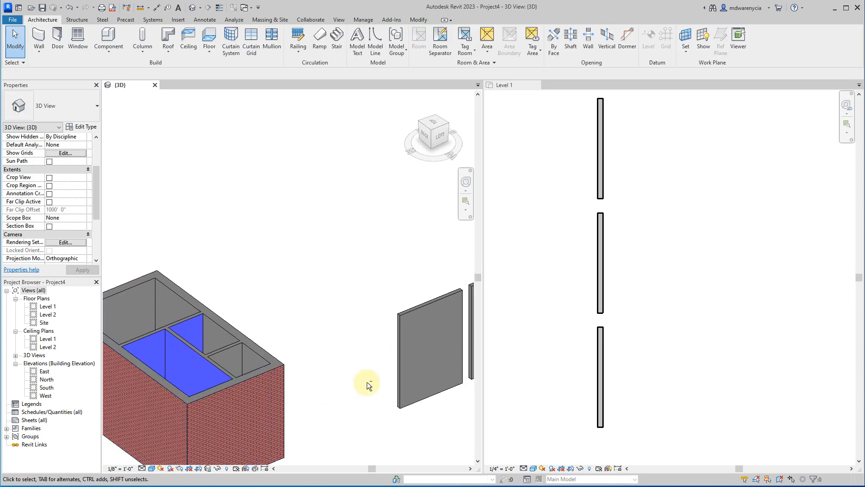
pyautogui.keyDown('shift'); pyautogui.moveTo(364, 384); pyautogui.dragTo(251, 367, button='middle'); pyautogui.keyUp('shift')
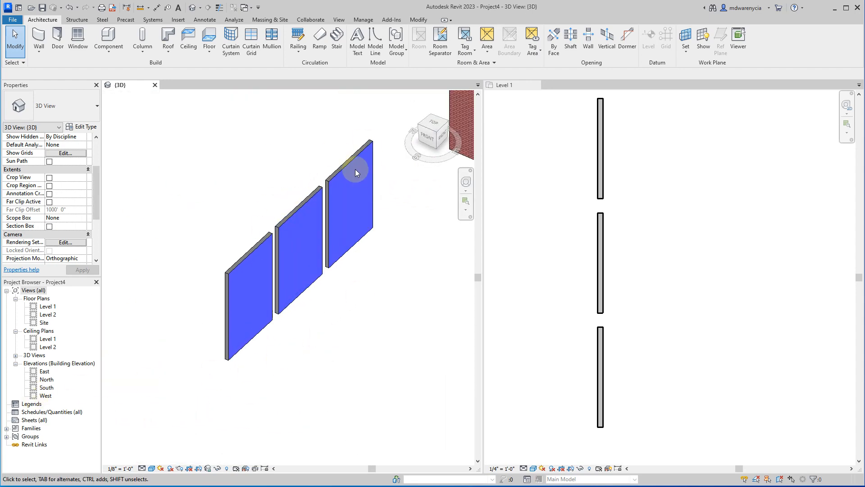
# Duplicate the type of the uppermost freestanding wall in the Level 1 plan as Interior - 4.5" Interior Wood Stud - Green Ext - Blue Int.
pyautogui.click(605, 151)
pyautogui.click(604, 154)
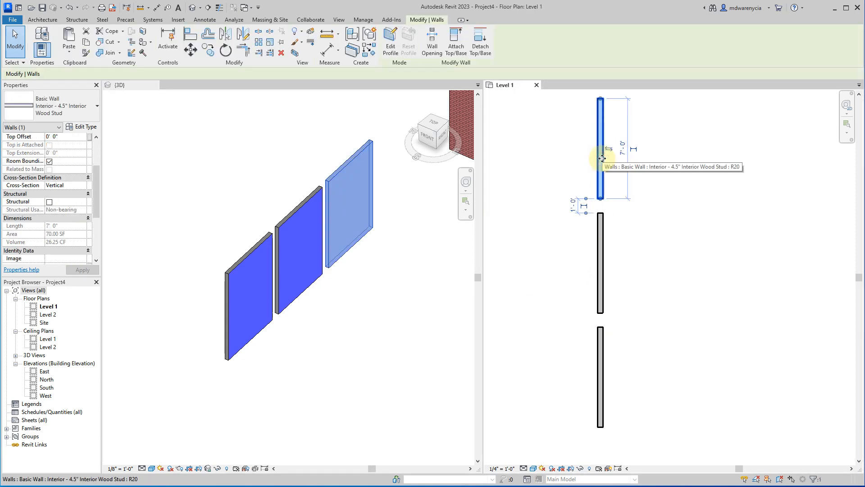
pyautogui.click(82, 126)
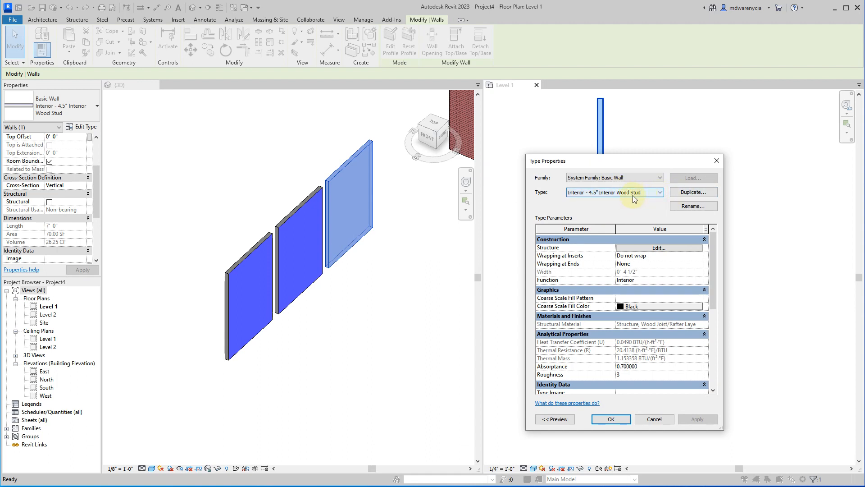
pyautogui.click(679, 192)
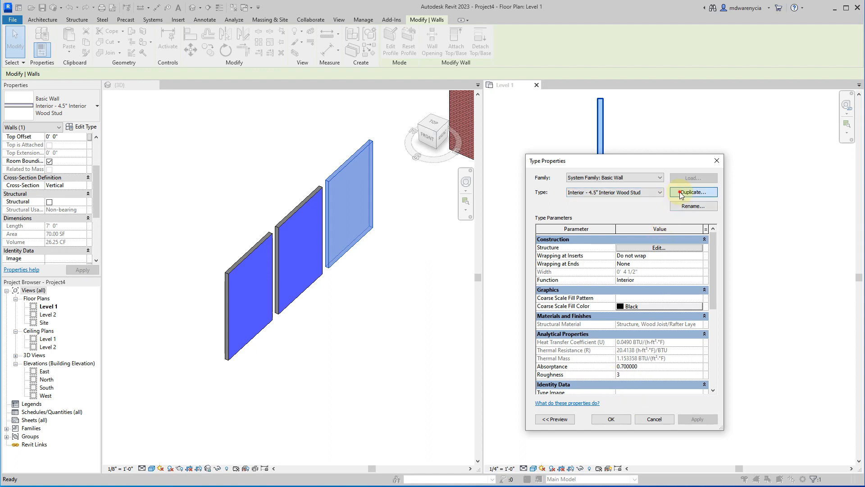
pyautogui.click(663, 290)
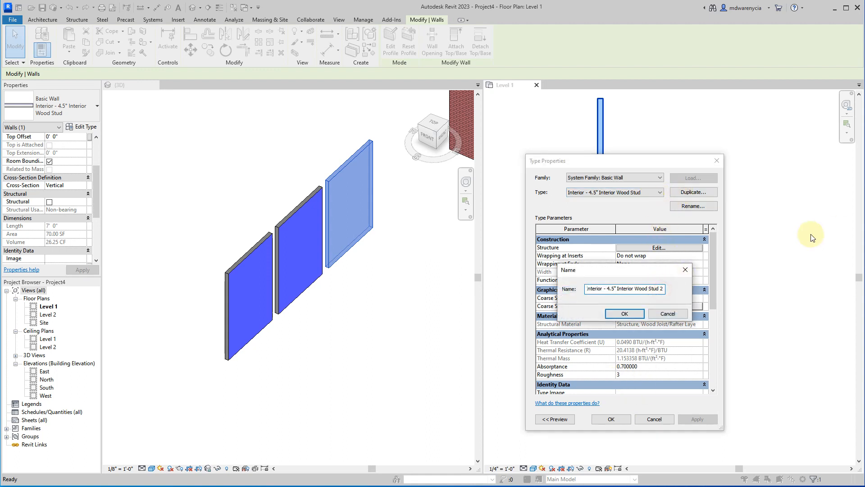
pyautogui.write('- Breen Ext - Blue INt')
pyautogui.press('BackSpace')
pyautogui.press('BackSpace')
pyautogui.write('nt')
pyautogui.click(623, 313)
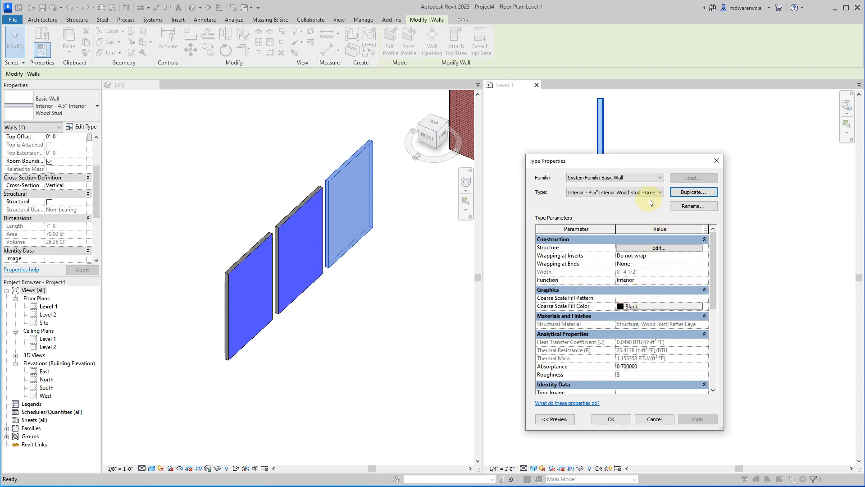
# Check the duplicated type's full name and the material names of its layers in the widened assembly dialog.
pyautogui.click(609, 190)
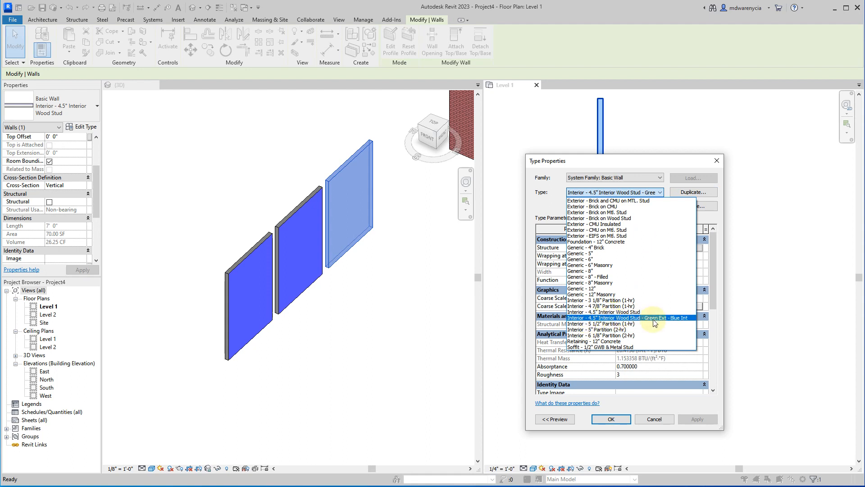
pyautogui.click(666, 175)
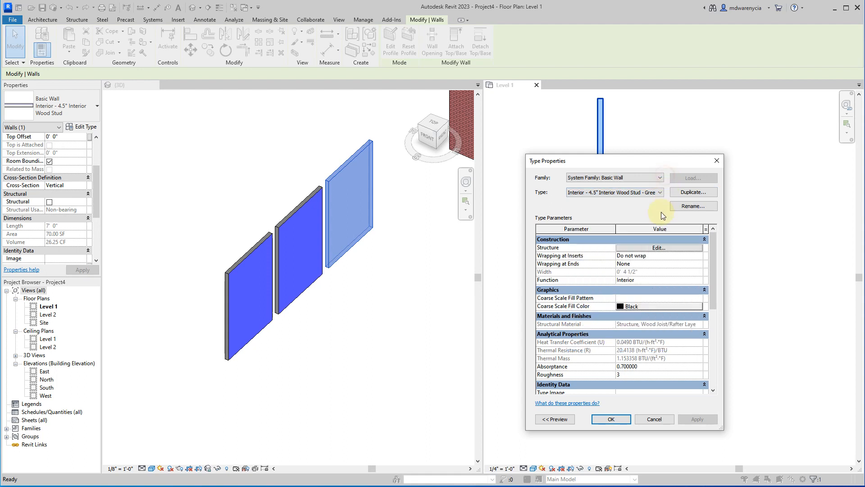
pyautogui.click(658, 247)
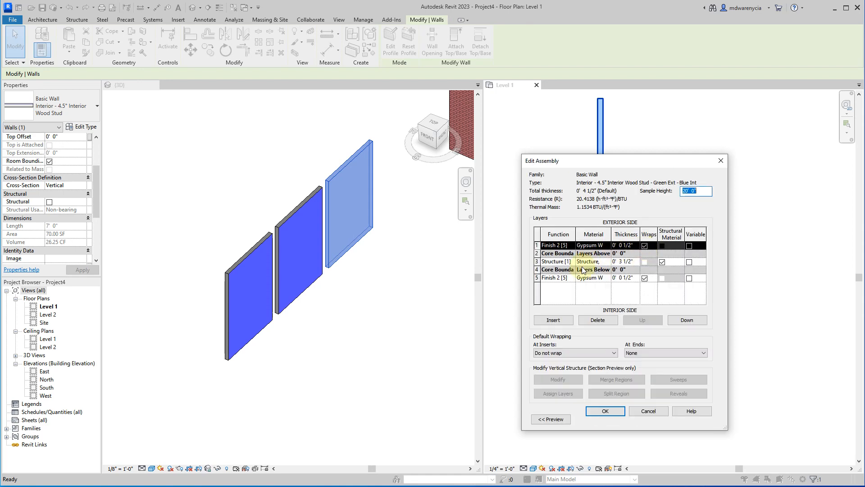
pyautogui.moveTo(520, 321); pyautogui.dragTo(270, 321)
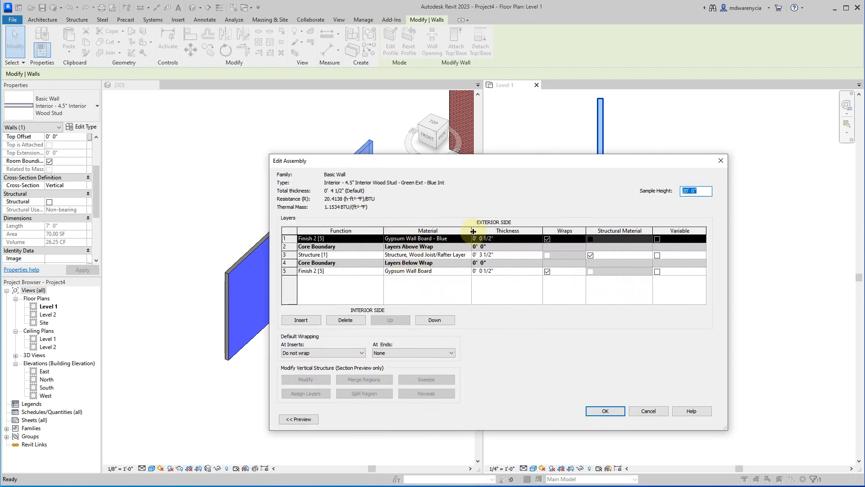
pyautogui.click(654, 410)
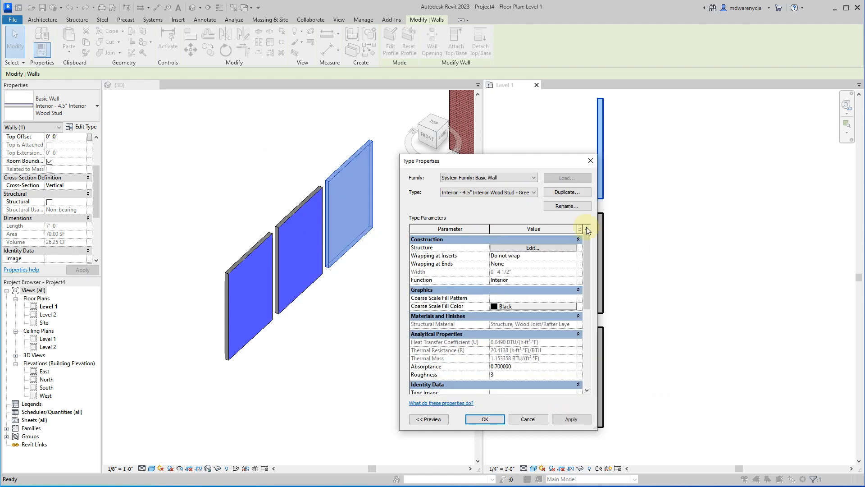
# Rename the duplicated wall type as Interior - 4.5" Interior Wood Stud - Blue Ext - Green Int.
pyautogui.click(533, 192)
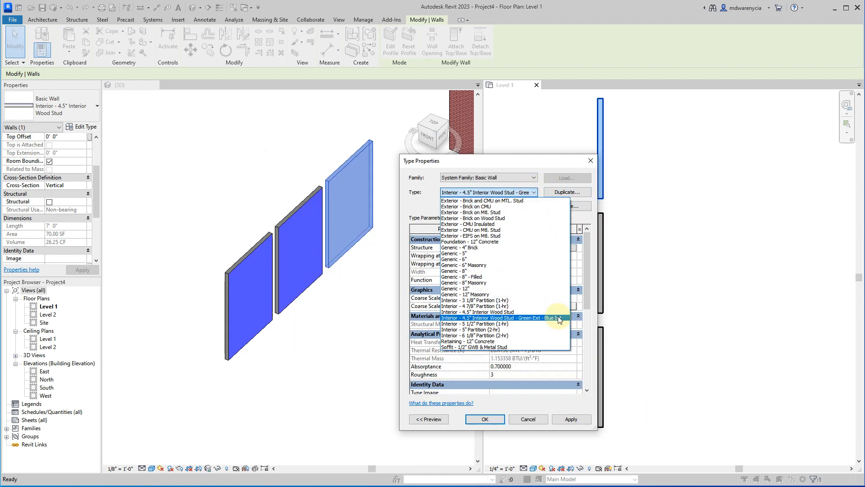
pyautogui.click(584, 196)
pyautogui.click(585, 206)
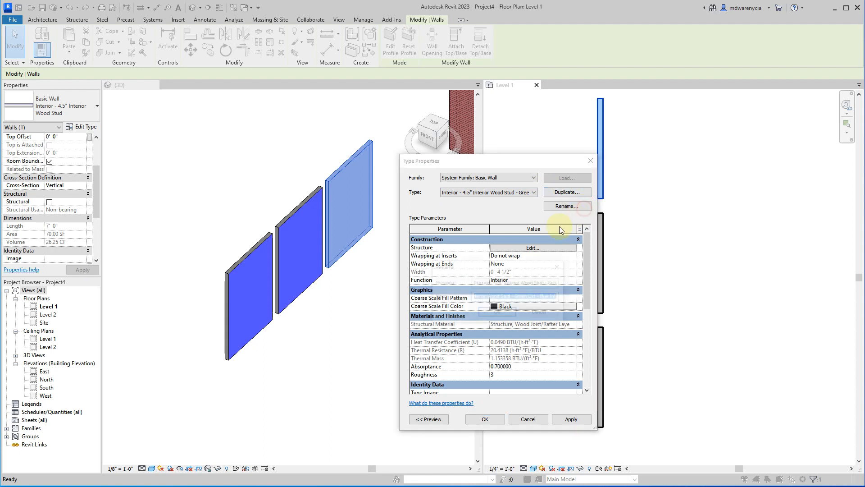
pyautogui.click(538, 296)
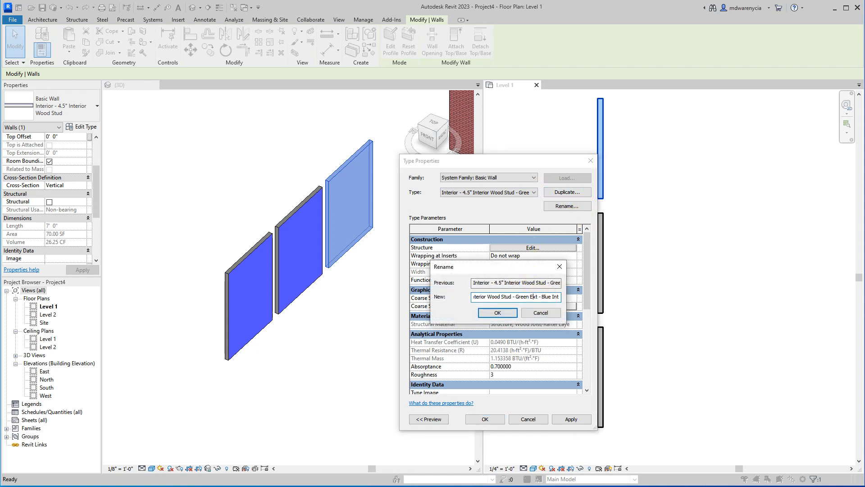
pyautogui.write('Blu')
pyautogui.press('End')
pyautogui.write('Green')
pyautogui.press('Return')
# Duplicate the Gypsum Wall Board - Blue material with its assets while editing the interior finish layer of the Blue Ext - Green Int type.
pyautogui.click(527, 247)
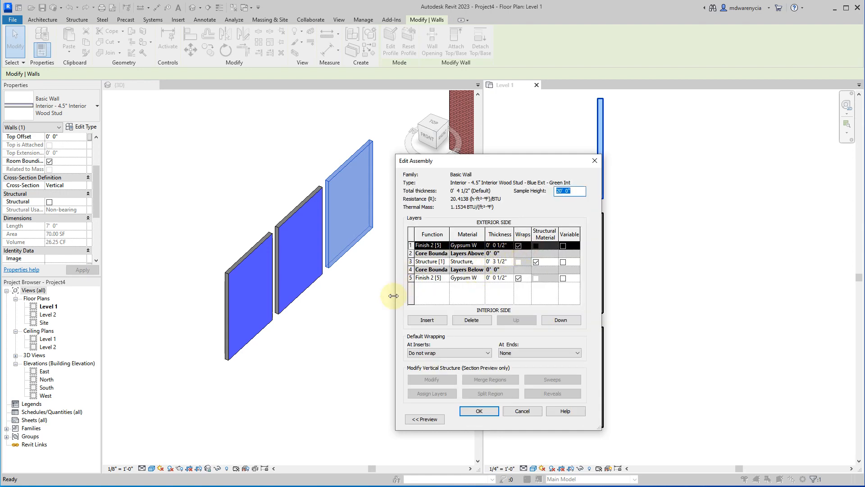
pyautogui.moveTo(396, 293); pyautogui.dragTo(236, 292)
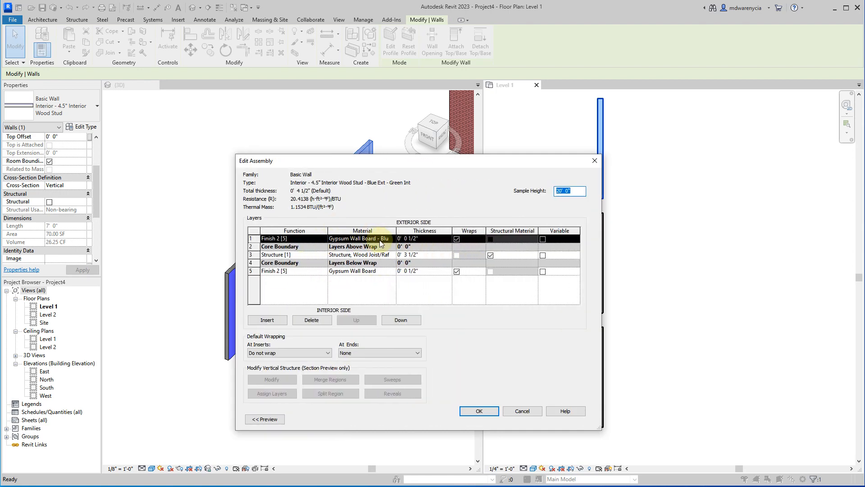
pyautogui.click(383, 270)
pyautogui.click(390, 270)
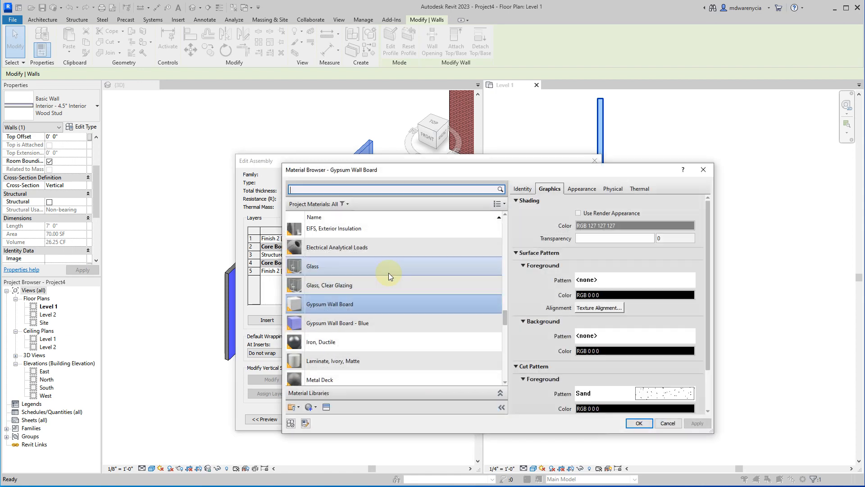
pyautogui.click(327, 324)
pyautogui.rightClick(327, 324)
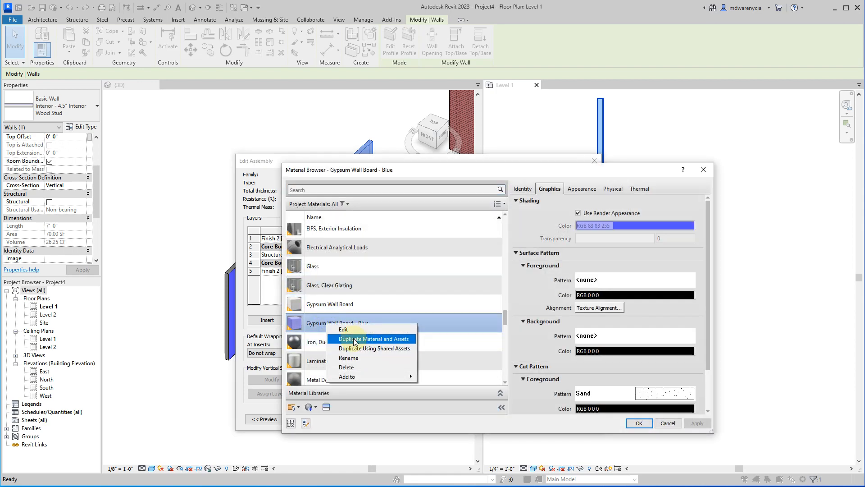
pyautogui.click(355, 339)
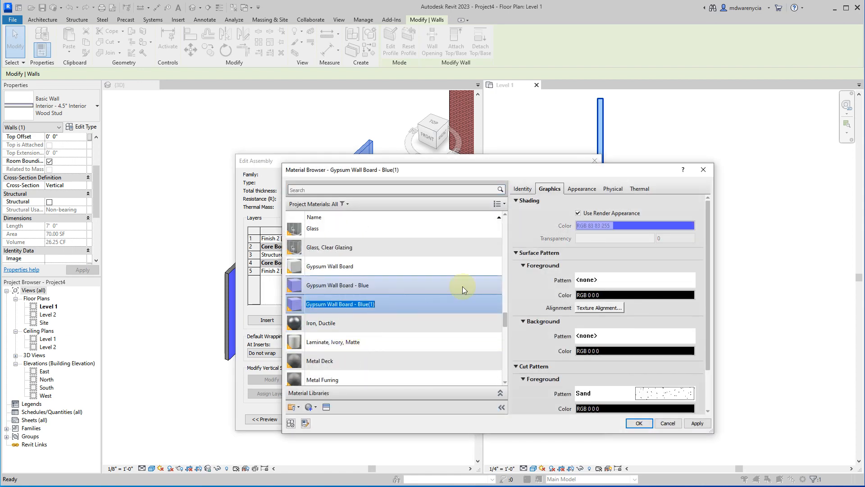
# Set the duplicated material's appearance color to light green, RGB 181 249 106.
pyautogui.click(582, 189)
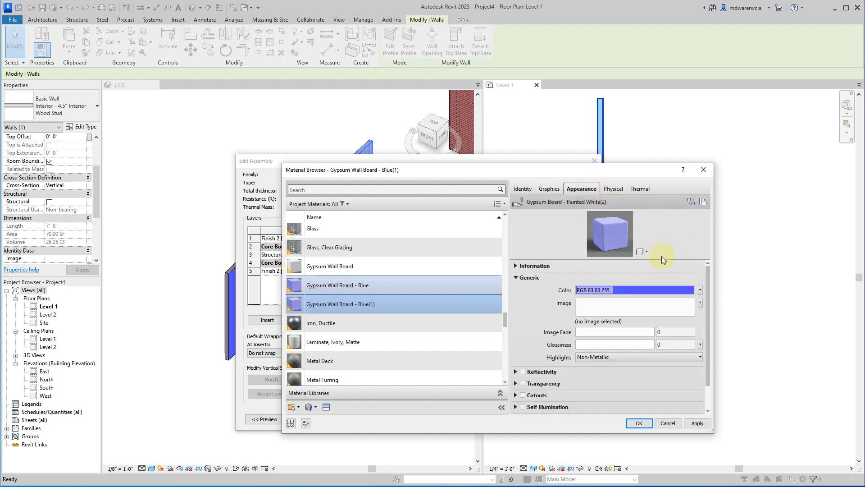
pyautogui.click(701, 291)
pyautogui.click(665, 300)
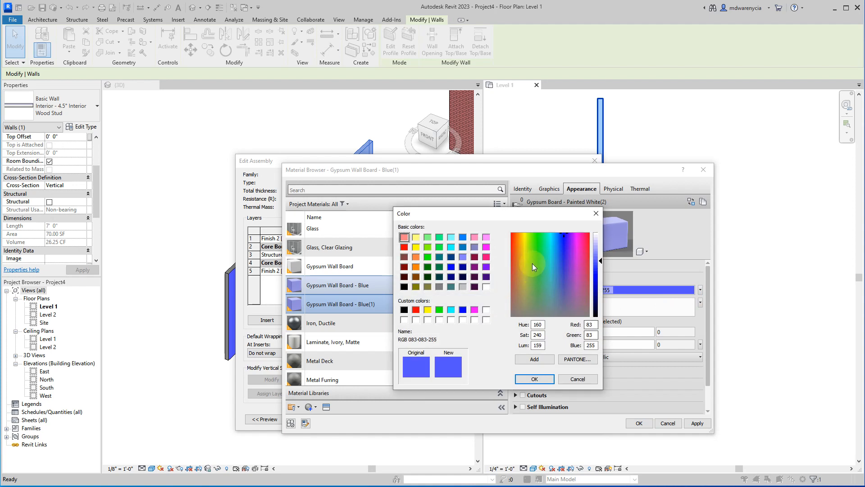
pyautogui.click(540, 249)
pyautogui.click(602, 258)
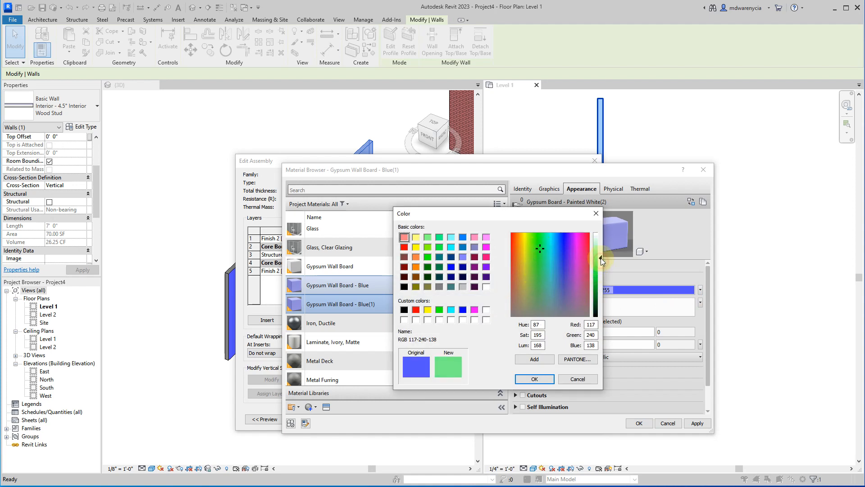
pyautogui.click(535, 237)
pyautogui.click(531, 240)
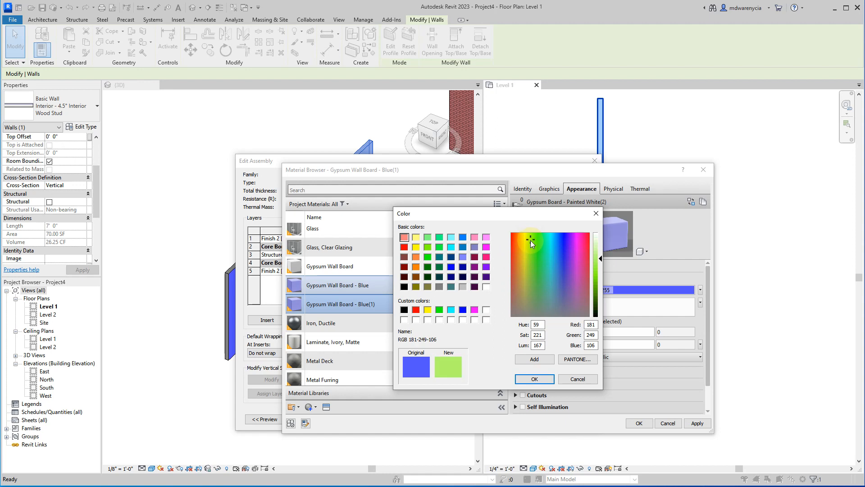
pyautogui.click(536, 379)
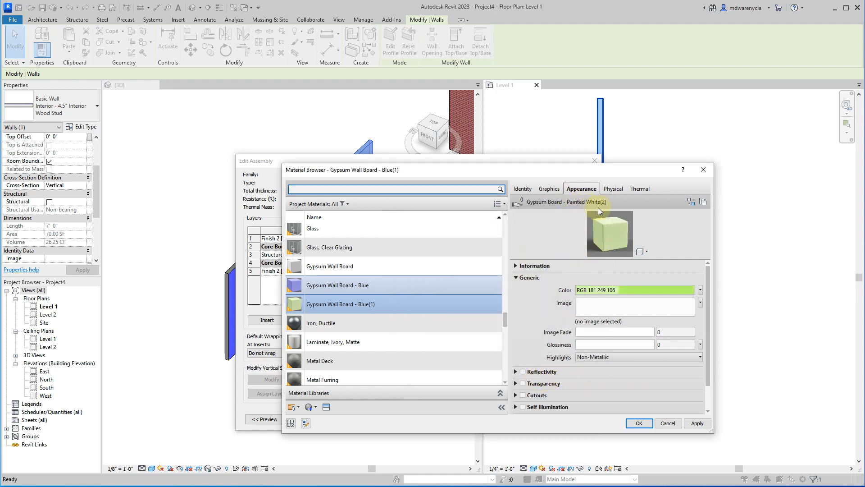
# Review the duplicated material's graphics and appearance settings and compare them with the original Gypsum Wall Board material.
pyautogui.click(548, 192)
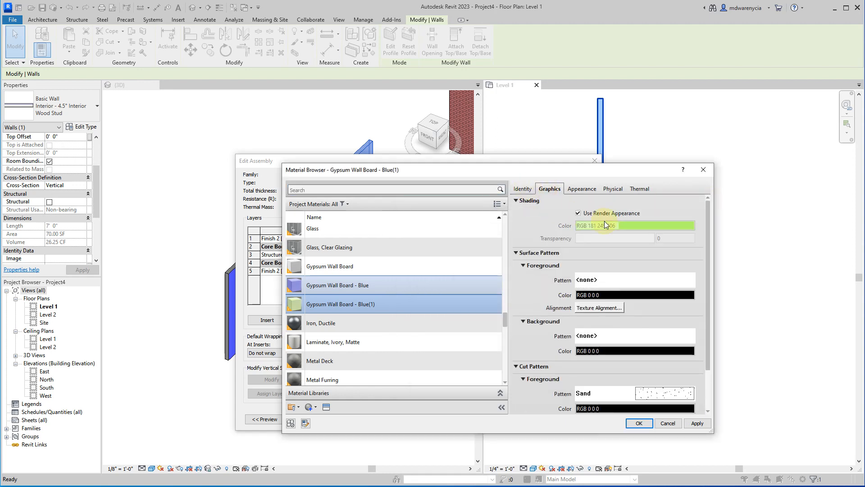
pyautogui.click(518, 189)
pyautogui.click(580, 188)
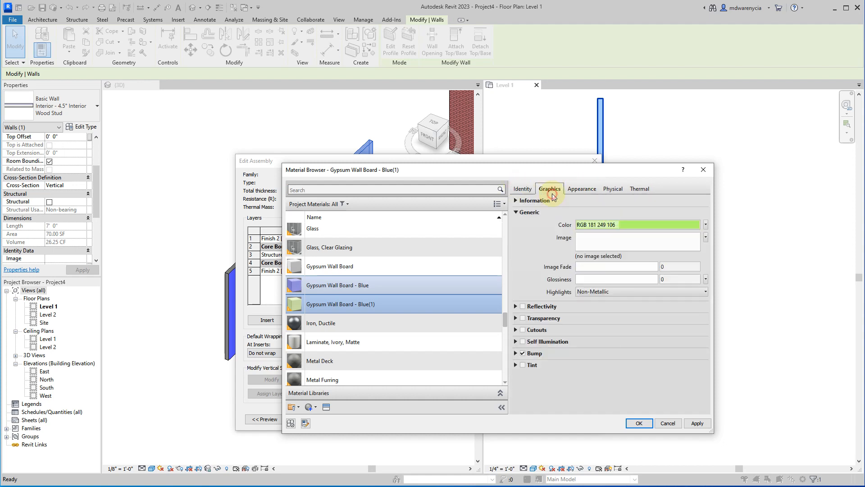
pyautogui.click(550, 188)
pyautogui.click(581, 189)
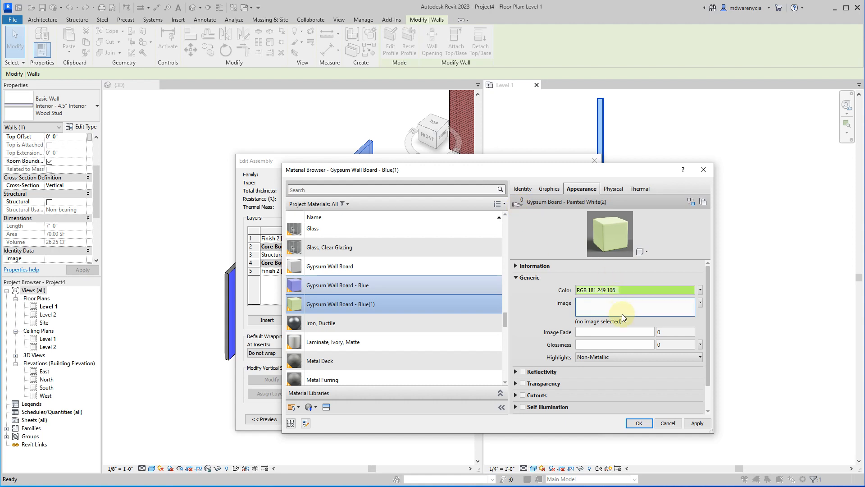
pyautogui.scroll(1, 399, 292)
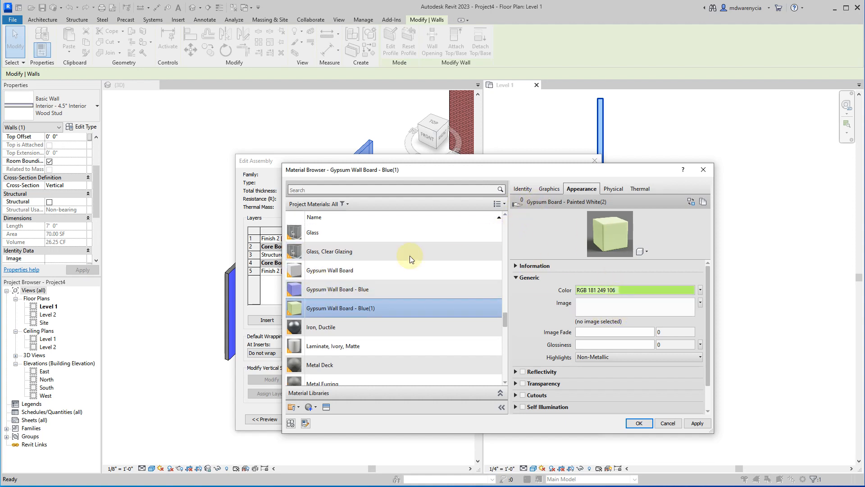
pyautogui.click(353, 271)
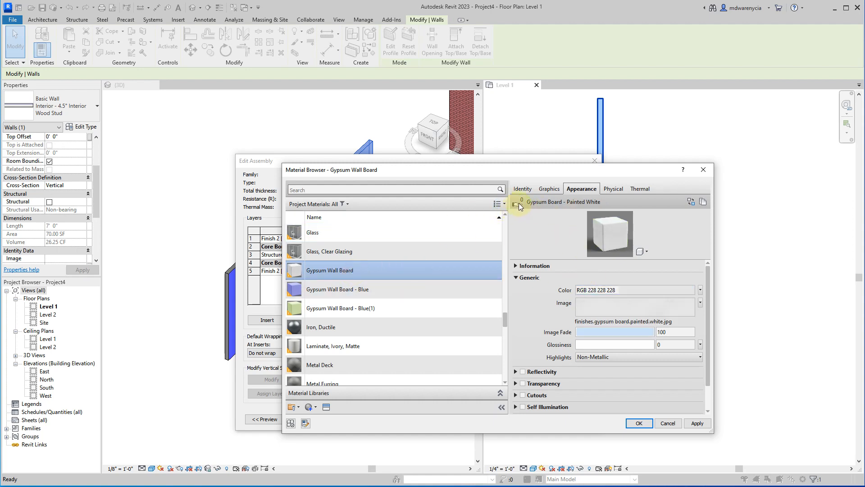
pyautogui.click(369, 308)
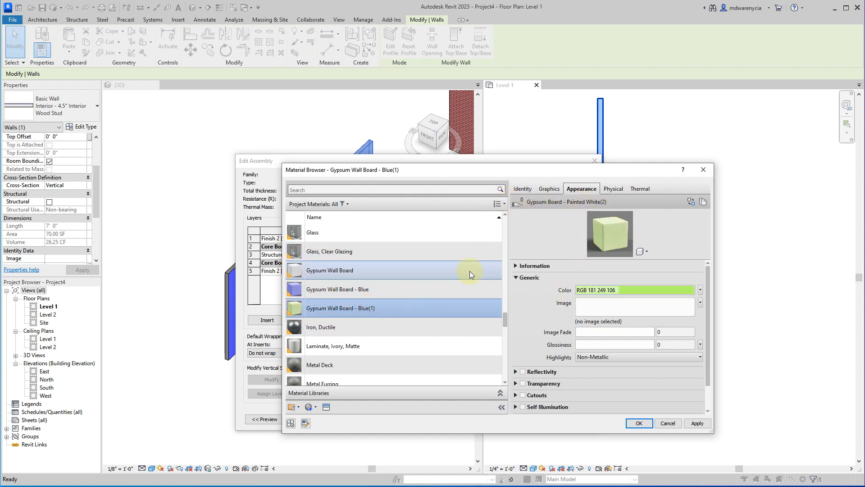
# Rename the duplicated green material as Gypsum Wall Board - Green.
pyautogui.rightClick(376, 311)
pyautogui.click(380, 316)
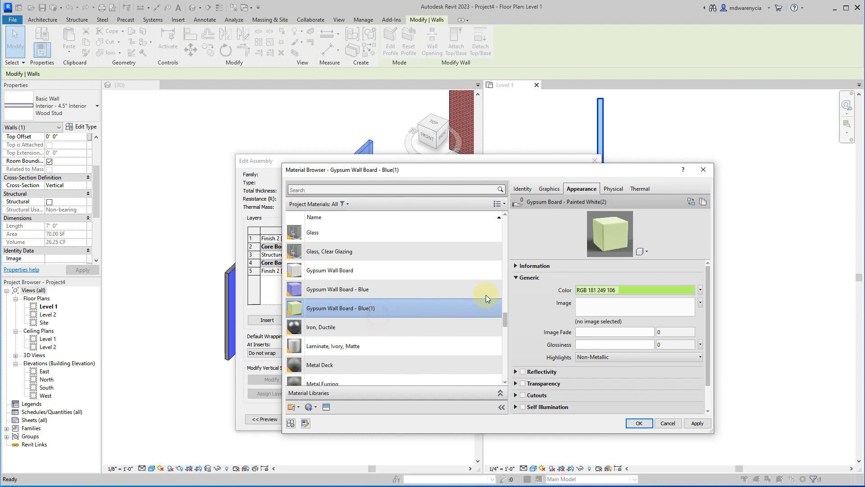
pyautogui.rightClick(363, 309)
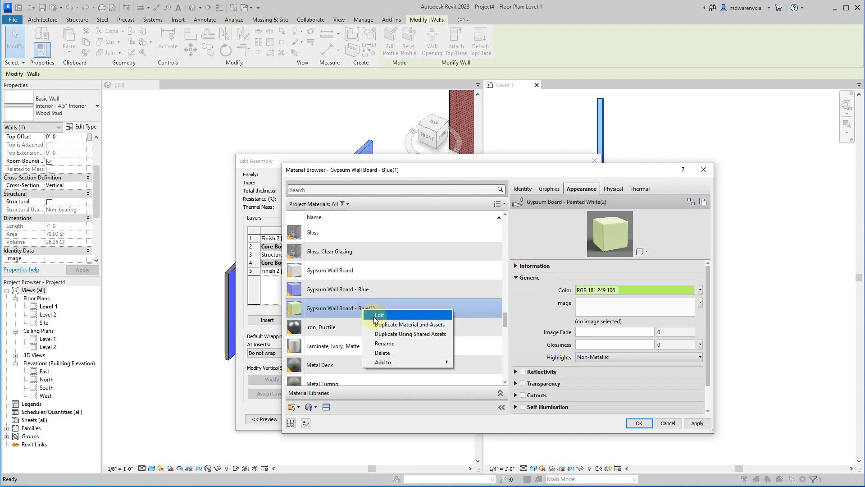
pyautogui.click(385, 344)
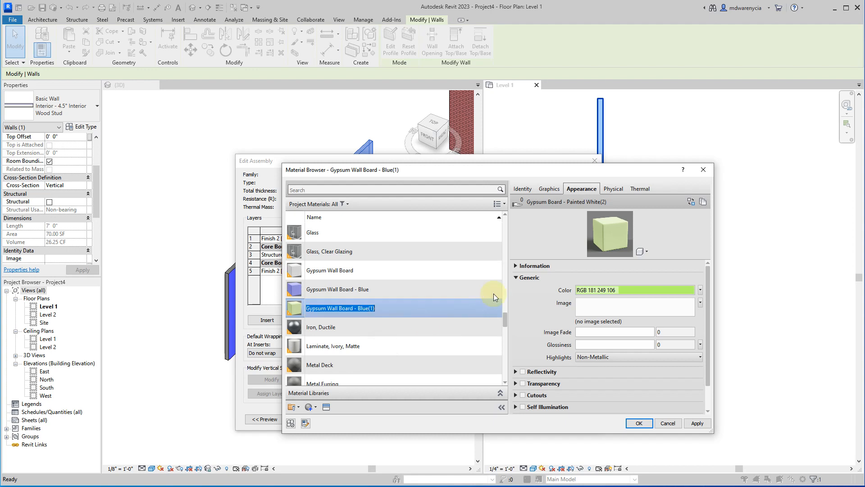
pyautogui.click(473, 304)
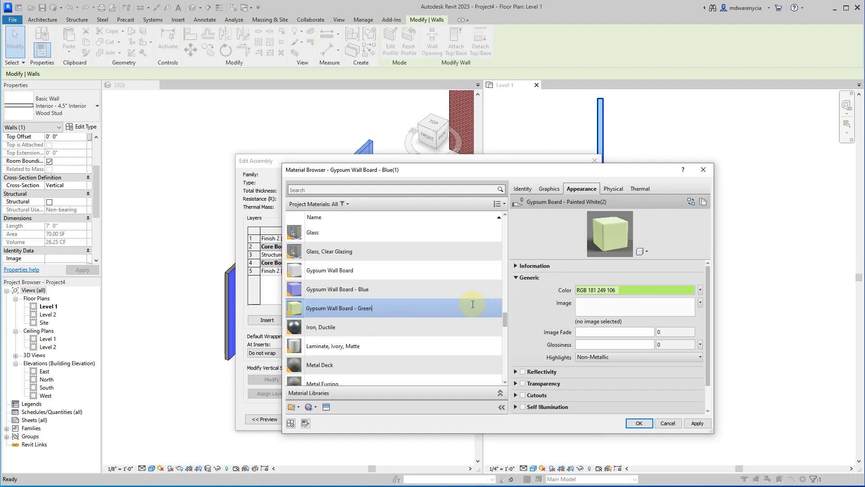
pyautogui.press('Return')
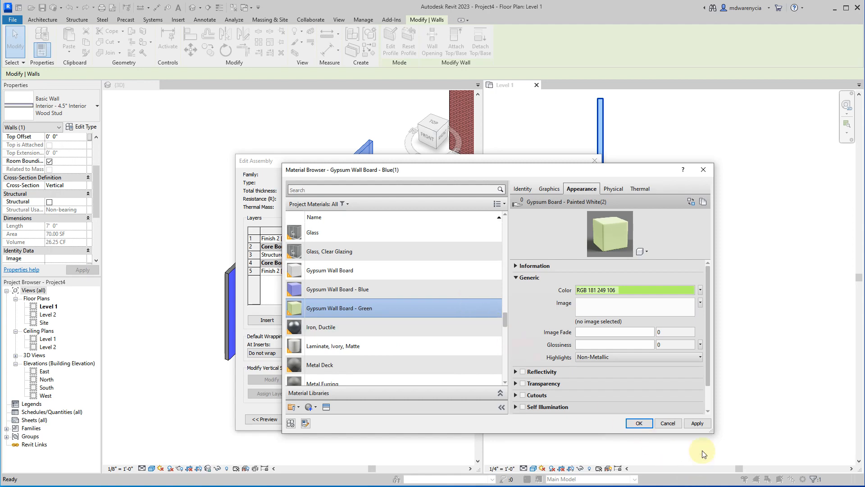
# Assign Gypsum Wall Board - Green to the interior finish layer and apply the edited type to the wall.
pyautogui.click(697, 423)
pyautogui.click(640, 424)
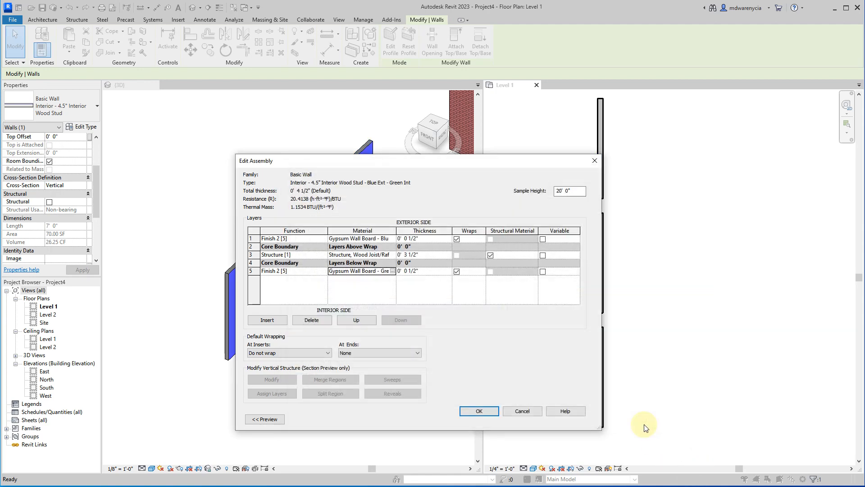
pyautogui.click(469, 411)
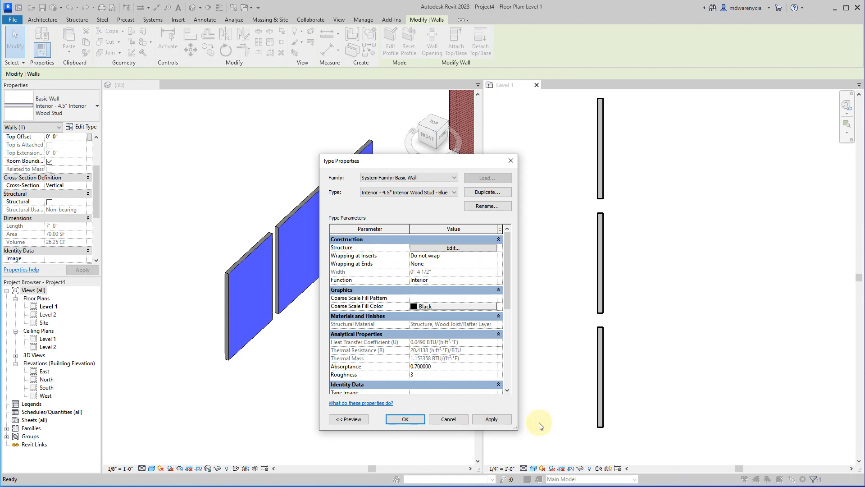
pyautogui.click(493, 418)
pyautogui.click(405, 419)
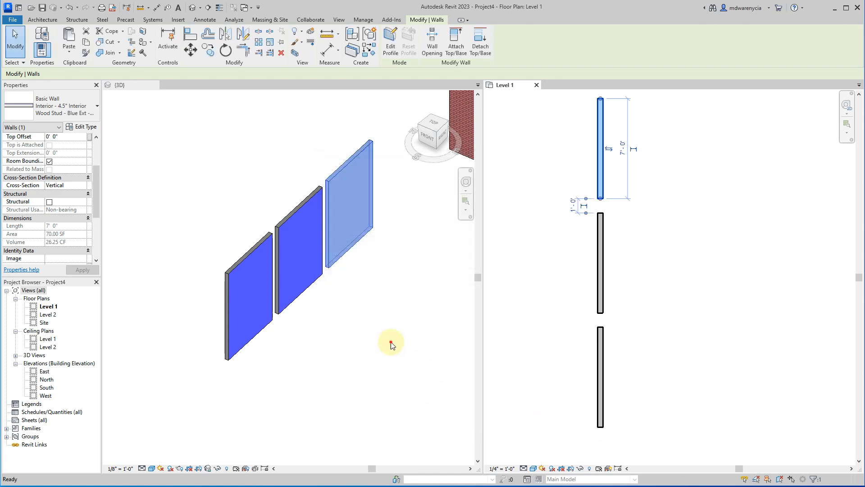
# Examine the opposite faces of the freestanding walls in the 3D view, leaving any wall profile editing without changes.
pyautogui.click(207, 405)
pyautogui.keyDown('shift'); pyautogui.moveTo(207, 406); pyautogui.dragTo(251, 353, button='middle'); pyautogui.keyUp('shift')
pyautogui.doubleClick(315, 189)
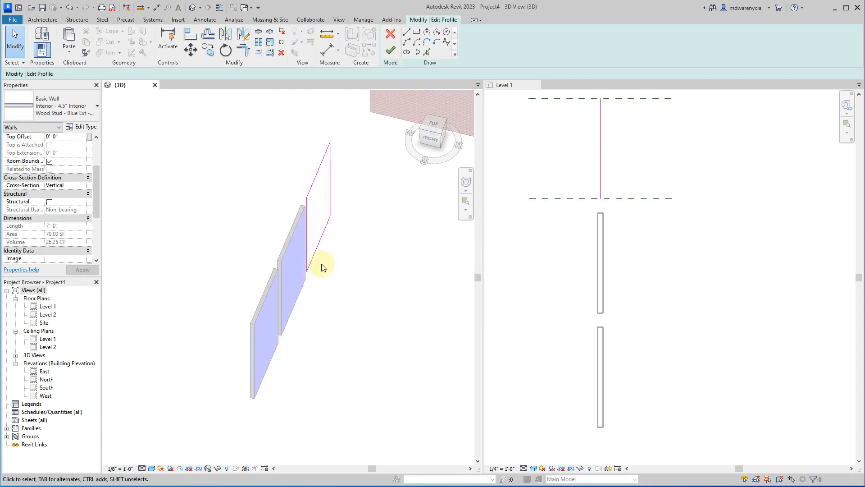
pyautogui.click(391, 50)
pyautogui.moveTo(212, 276)
pyautogui.keyDown('shift'); pyautogui.mouseDown(button='middle')
pyautogui.moveTo(311, 298)
pyautogui.moveTo(208, 394)
pyautogui.mouseUp(button='middle'); pyautogui.keyUp('shift')
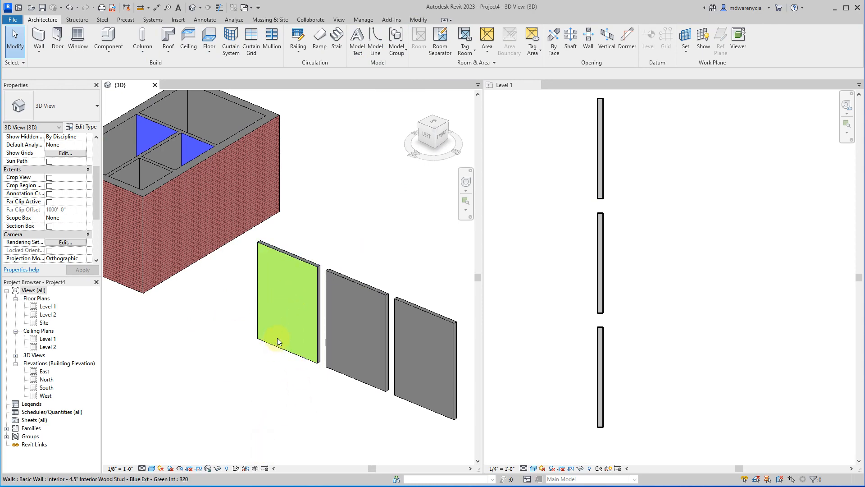
pyautogui.keyDown('shift'); pyautogui.moveTo(272, 347); pyautogui.dragTo(339, 286, button='middle'); pyautogui.keyUp('shift')
# Duplicate the middle freestanding wall's type as Interior - 4.5" Interior Wood Stud - Red Ext - Orng Int.
pyautogui.click(340, 285)
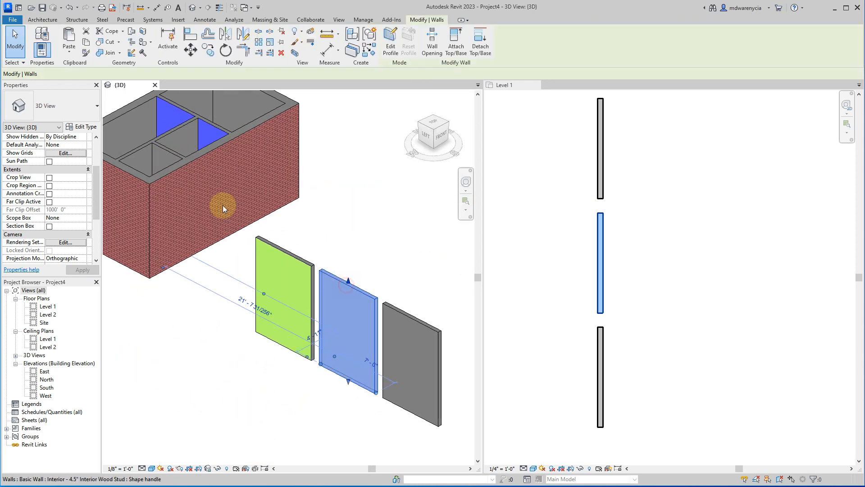
pyautogui.click(81, 127)
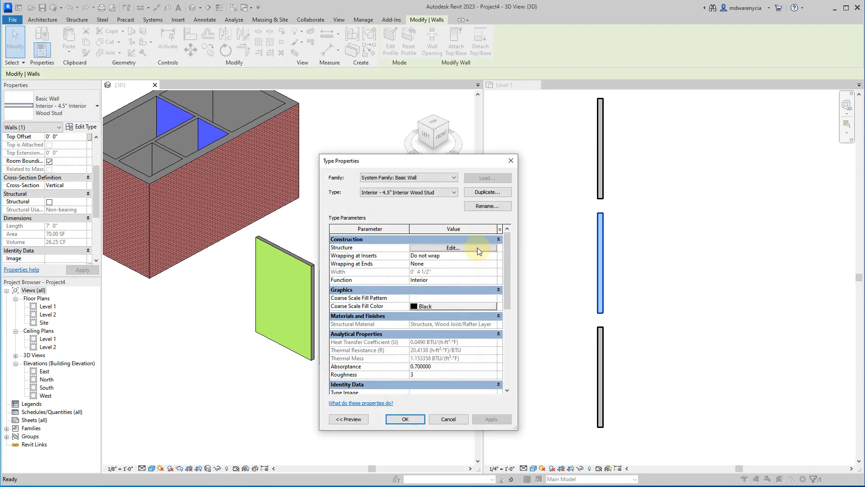
pyautogui.click(481, 193)
pyautogui.press('End')
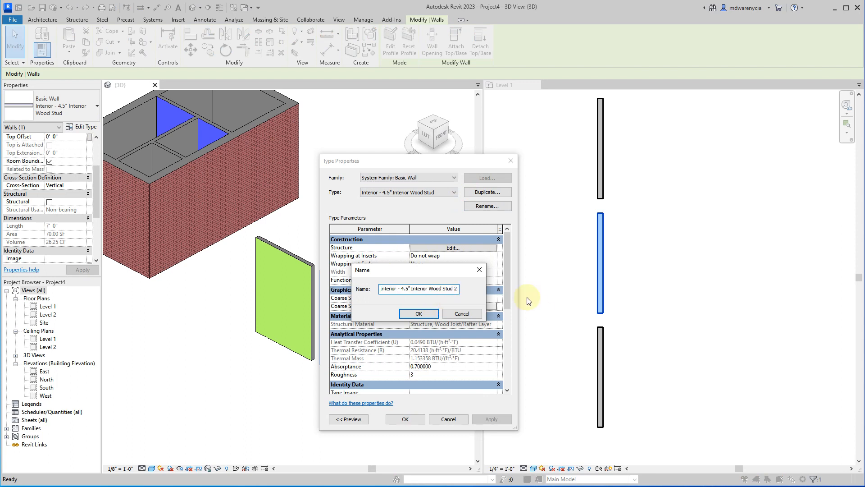
pyautogui.write('- Red Ext - Org')
pyautogui.press('BackSpace')
pyautogui.write('ng Int')
pyautogui.press('Return')
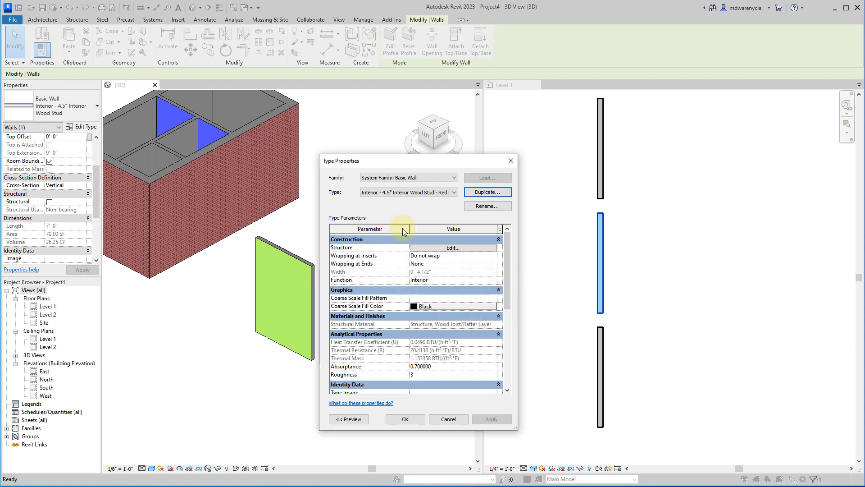
# From the new type's exterior finish layer, duplicate the Gypsum Wall Board - Blue material with its assets as Gypsum Wall Board - Red.
pyautogui.click(435, 247)
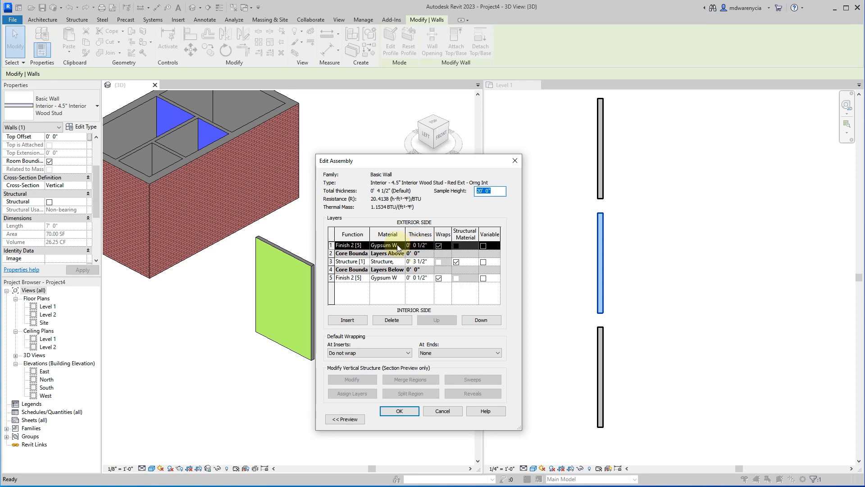
pyautogui.click(398, 245)
pyautogui.click(401, 245)
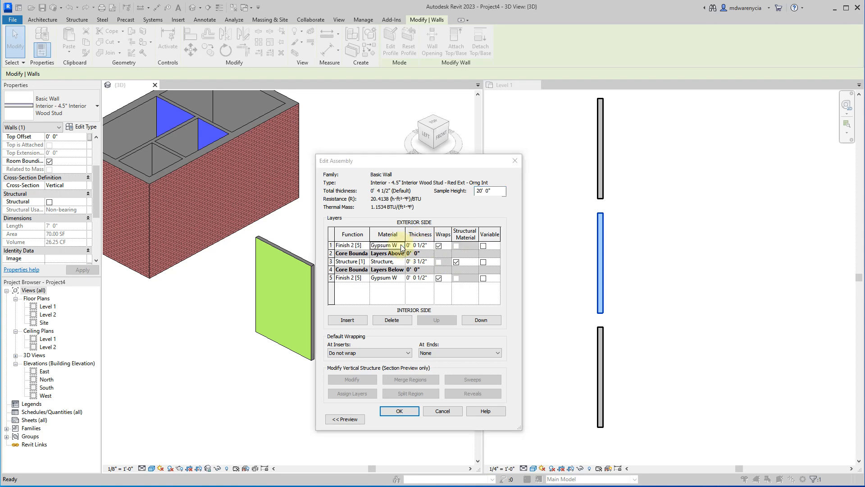
pyautogui.rightClick(363, 310)
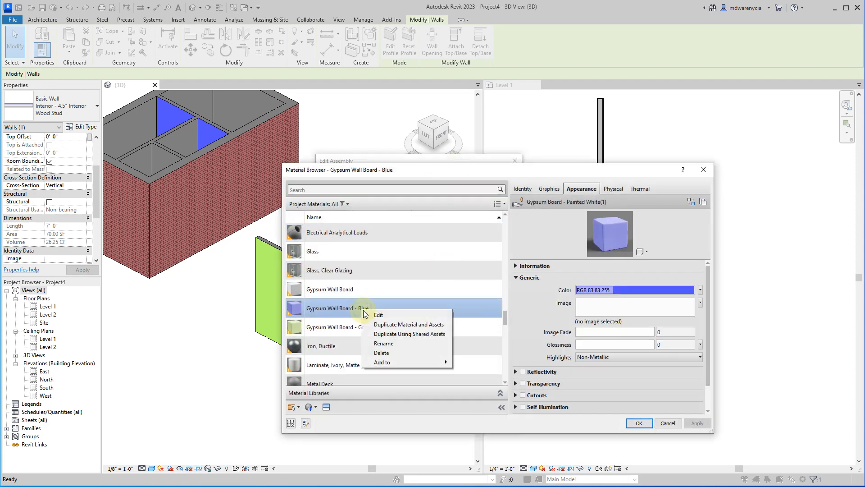
pyautogui.click(384, 325)
pyautogui.click(375, 304)
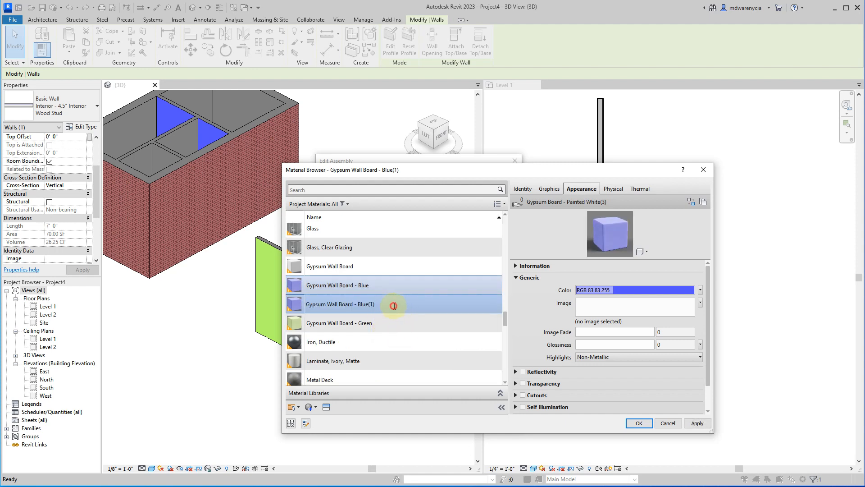
pyautogui.hotkey('shift', 'Left')
pyautogui.hotkey('shift', 'Left')
pyautogui.hotkey('shift', 'Left')
pyautogui.hotkey('shift', 'Left')
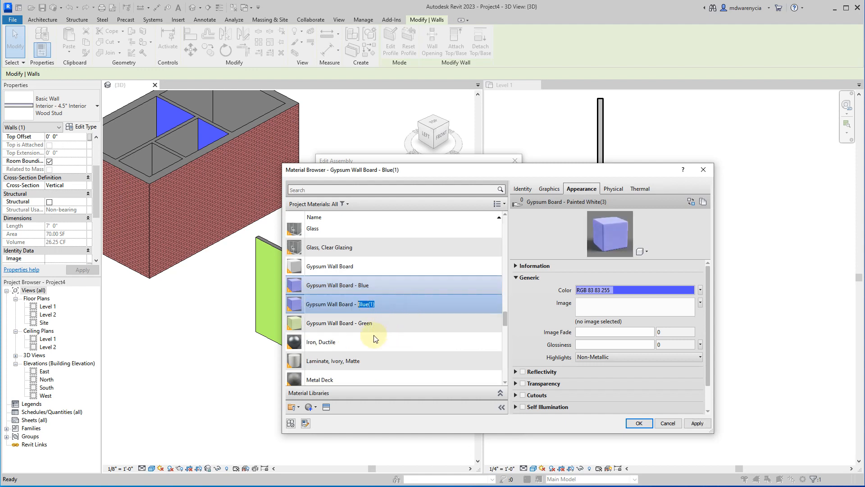
pyautogui.write('Re')
pyautogui.click(556, 229)
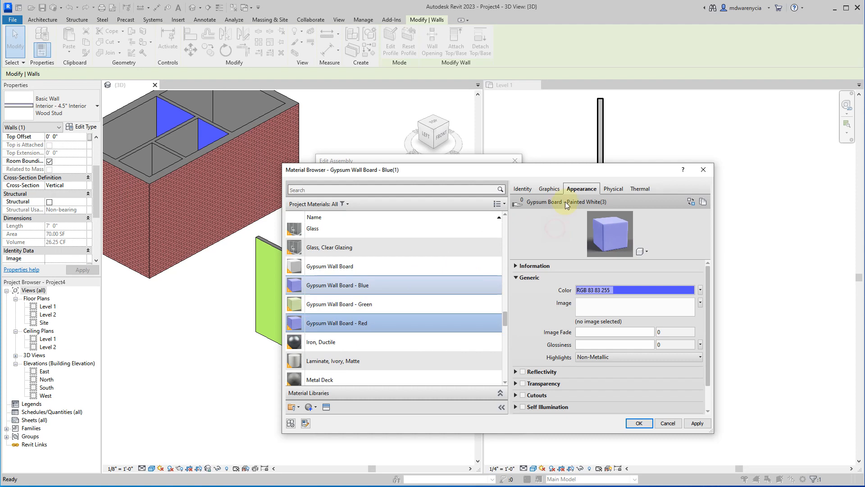
# Set the Gypsum Wall Board - Red appearance color to RGB 245 92 92 and assign the material to the exterior finish layer.
pyautogui.click(700, 290)
pyautogui.click(680, 299)
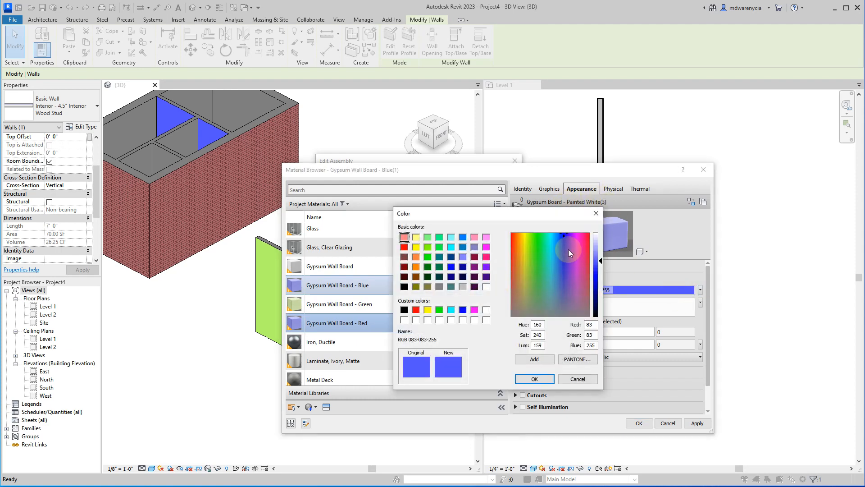
pyautogui.click(512, 235)
pyautogui.click(516, 245)
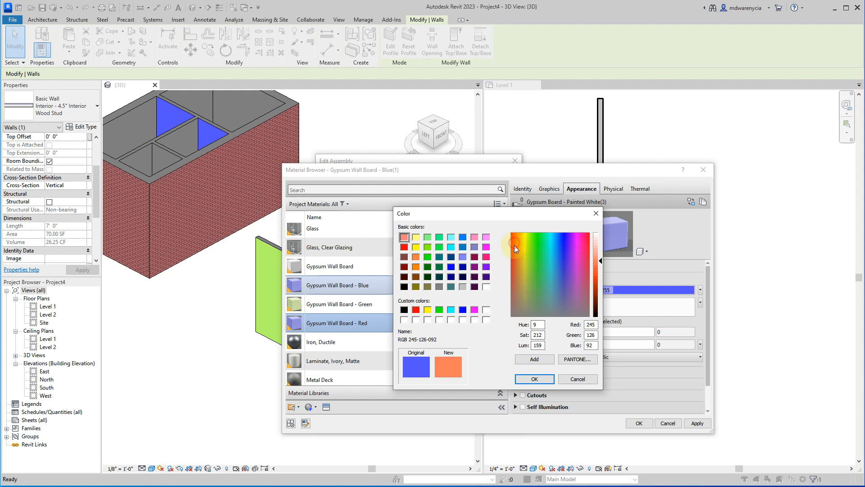
pyautogui.click(511, 243)
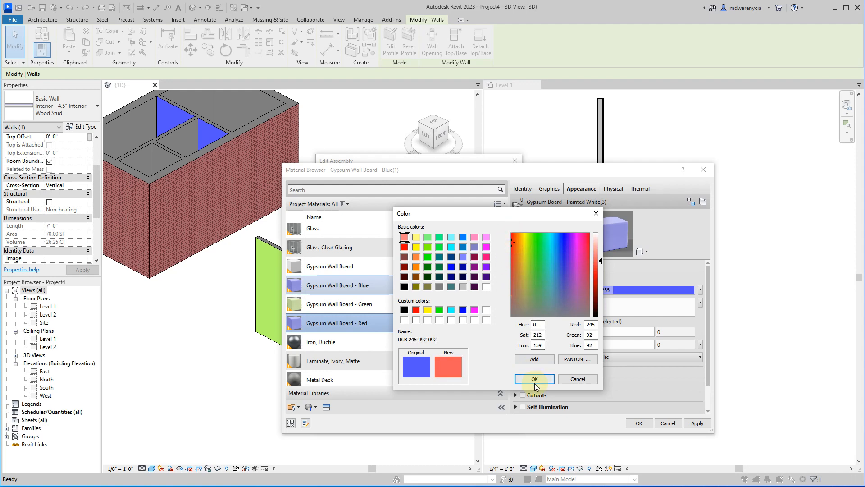
pyautogui.click(535, 378)
pyautogui.click(697, 423)
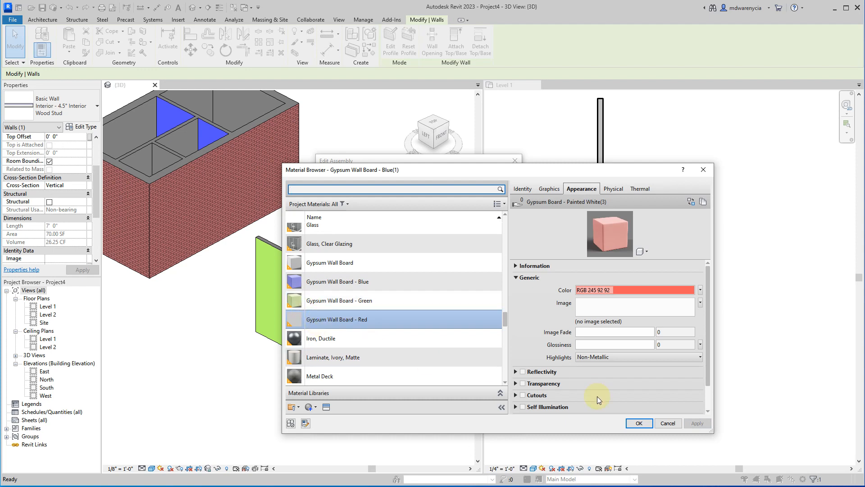
pyautogui.click(638, 424)
# From the interior finish layer, duplicate the Gypsum Wall Board - Blue material with its assets.
pyautogui.click(399, 278)
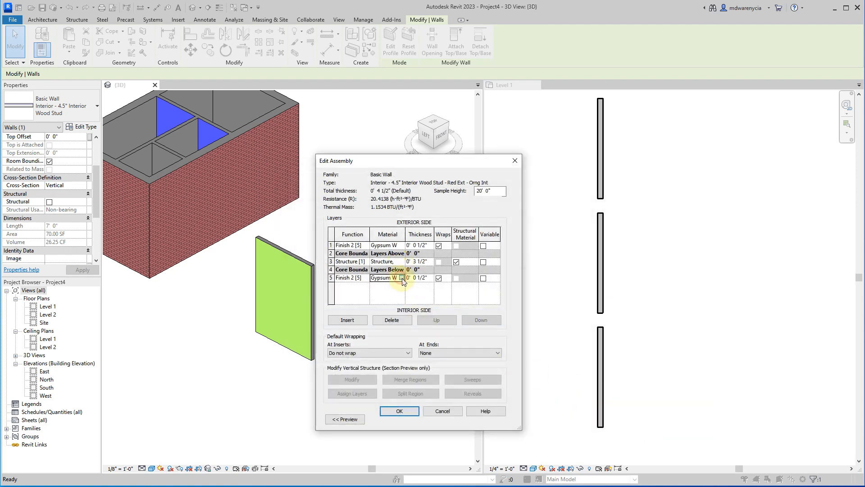
pyautogui.click(402, 278)
pyautogui.click(360, 328)
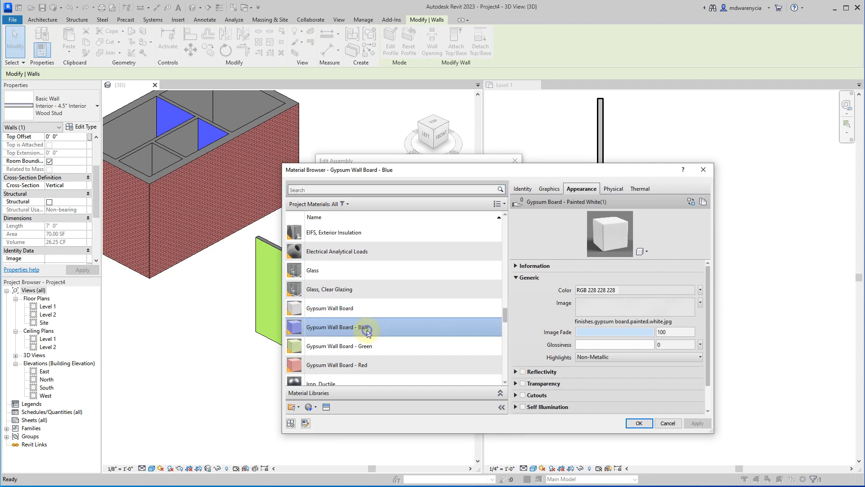
pyautogui.rightClick(366, 330)
pyautogui.click(404, 347)
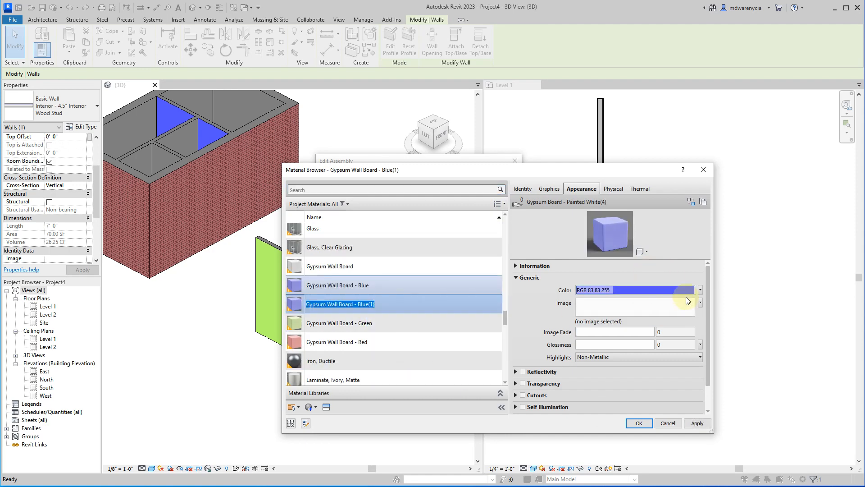
# Set the duplicated material's appearance color to orange, RGB 240 169 98, and apply the change.
pyautogui.click(699, 291)
pyautogui.click(606, 299)
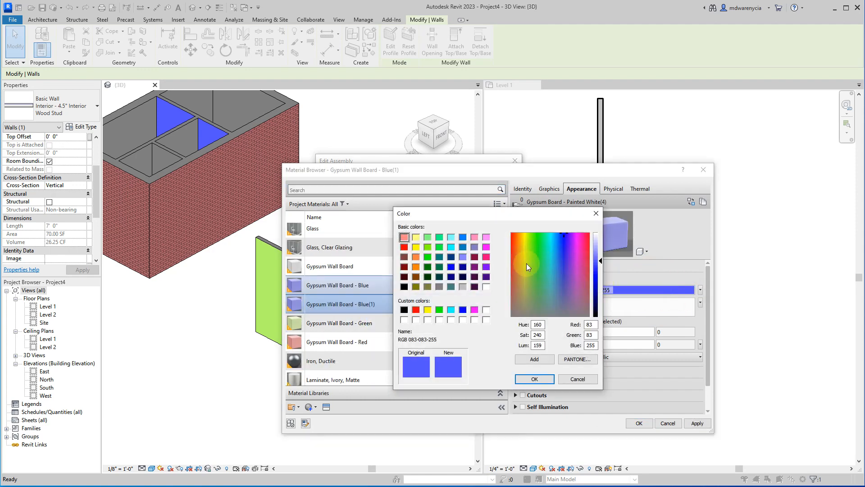
pyautogui.click(518, 247)
pyautogui.click(534, 379)
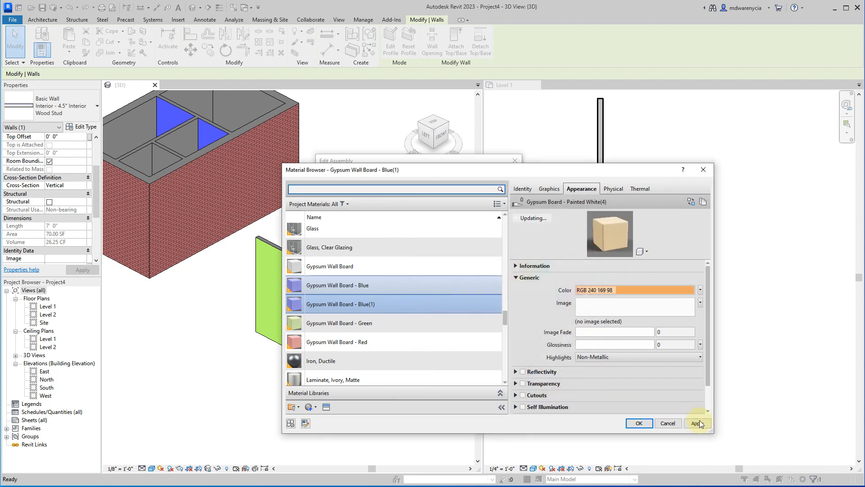
pyautogui.click(699, 423)
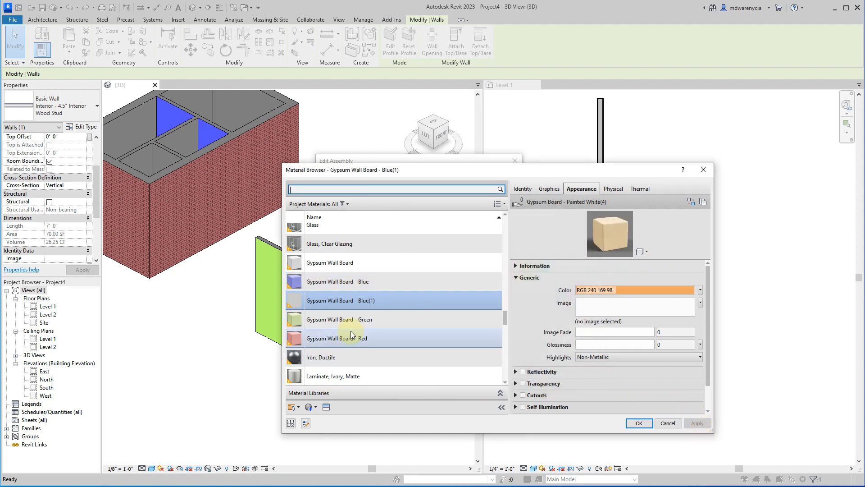
# Rename the duplicated material Gypsum Wall Board - Orange and assign it to the interior finish layer.
pyautogui.rightClick(386, 300)
pyautogui.click(413, 335)
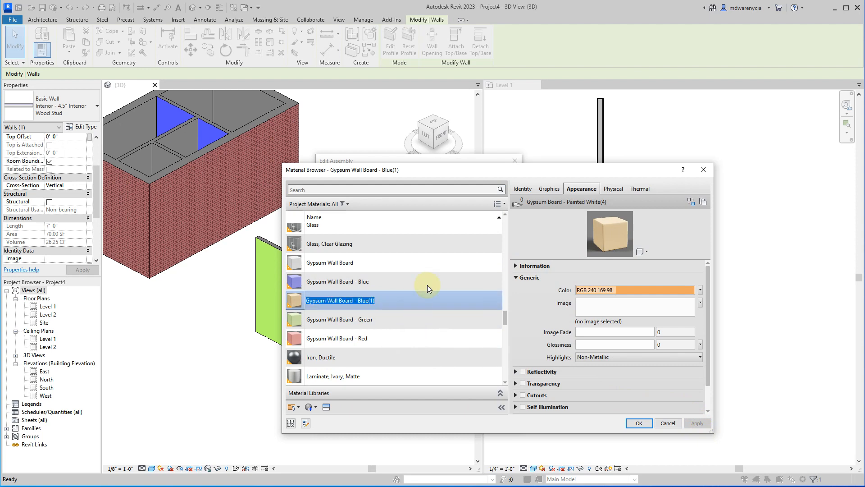
pyautogui.press('End')
pyautogui.hotkey('shift', 'Left')
pyautogui.hotkey('shift', 'Left')
pyautogui.hotkey('shift', 'Left')
pyautogui.hotkey('shift', 'Left')
pyautogui.hotkey('shift', 'Left')
pyautogui.hotkey('shift', 'Left')
pyautogui.hotkey('shift', 'Left')
pyautogui.write('Orange')
pyautogui.press('Return')
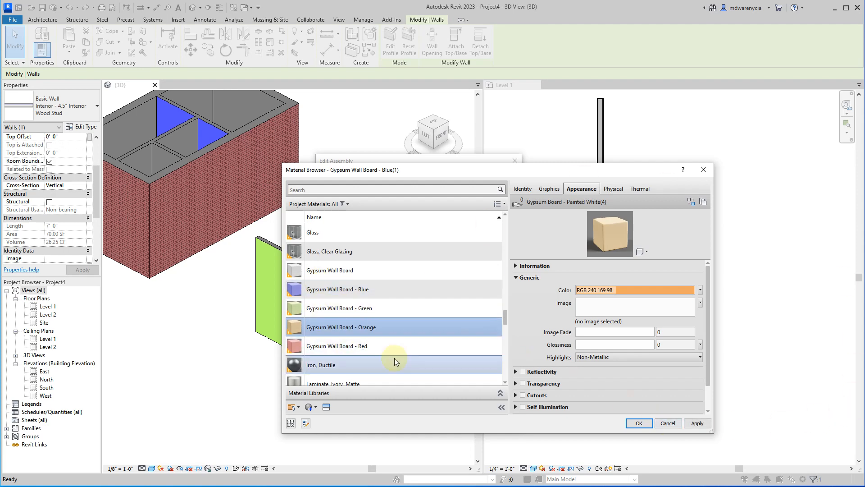
pyautogui.click(639, 423)
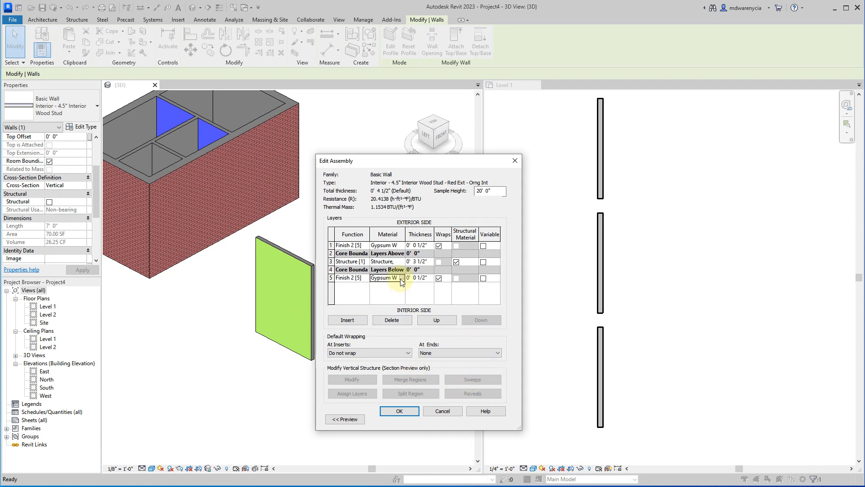
# Check the layer material names in the wall assembly, accept it and apply the edited type to the middle wall.
pyautogui.moveTo(522, 311); pyautogui.dragTo(802, 280)
pyautogui.click(688, 412)
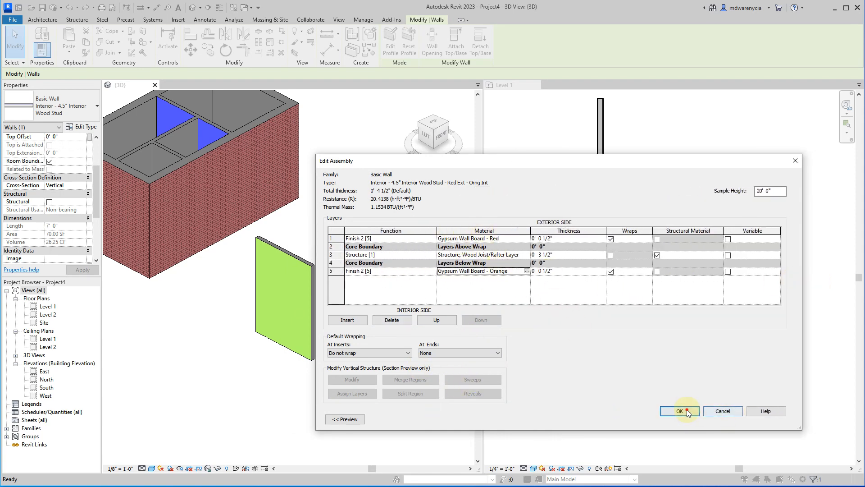
pyautogui.click(636, 419)
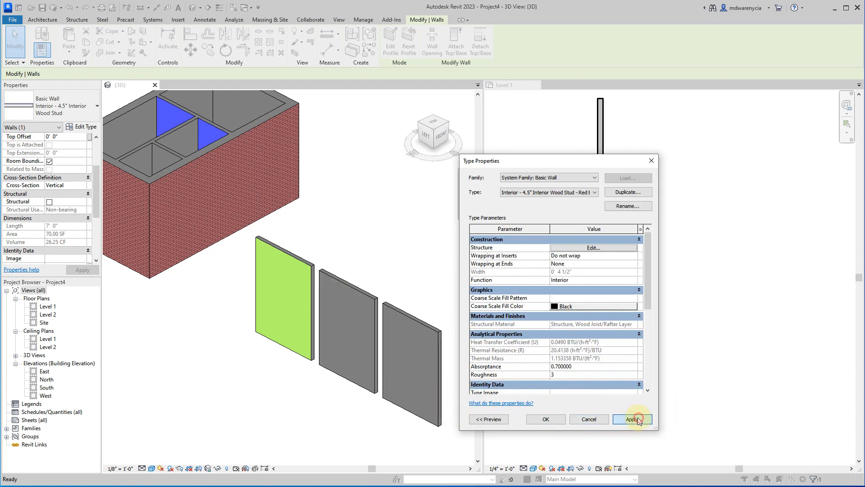
pyautogui.click(546, 419)
pyautogui.click(306, 440)
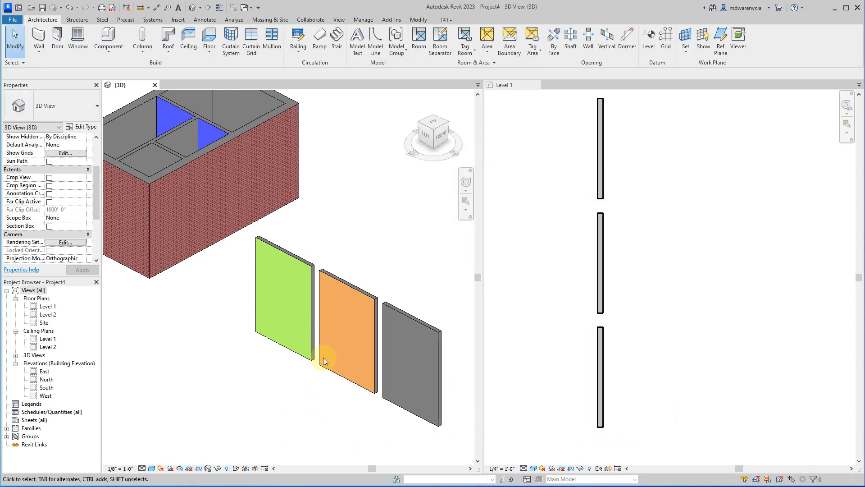
# Examine the opposite faces of the three freestanding walls in 3D and match the walls to their positions in the Level 1 plan.
pyautogui.keyDown('shift'); pyautogui.moveTo(338, 348); pyautogui.dragTo(170, 356, button='middle'); pyautogui.keyUp('shift')
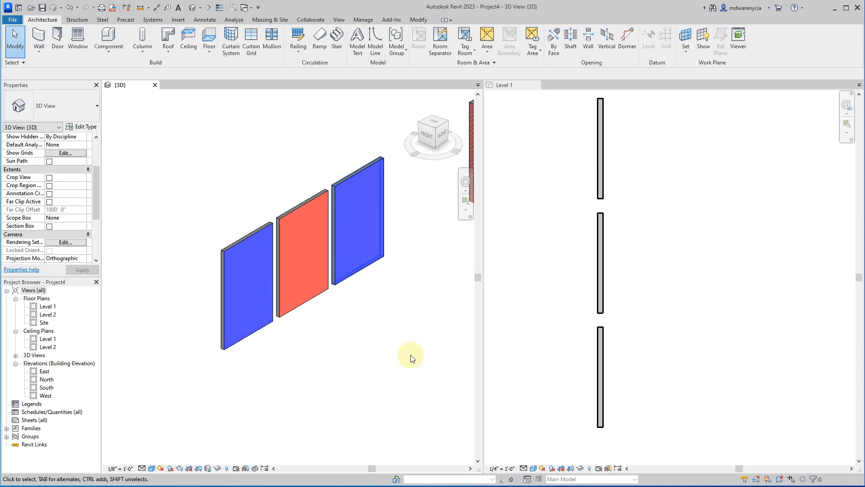
pyautogui.click(224, 250)
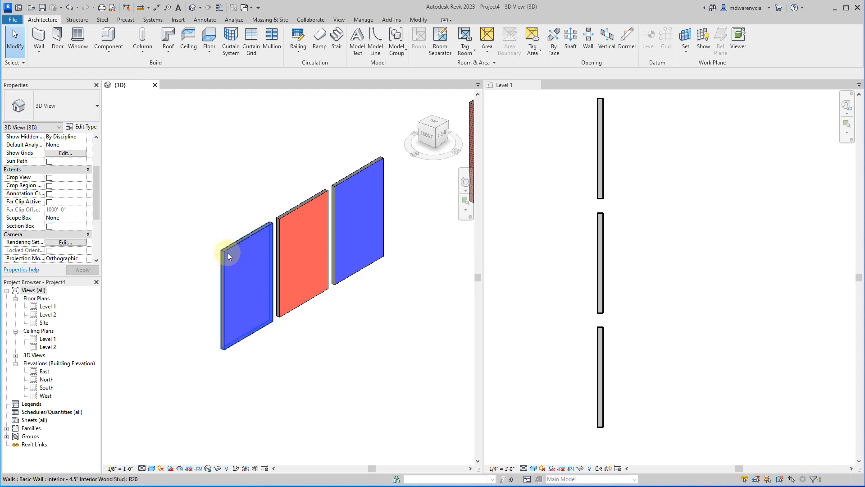
pyautogui.click(607, 328)
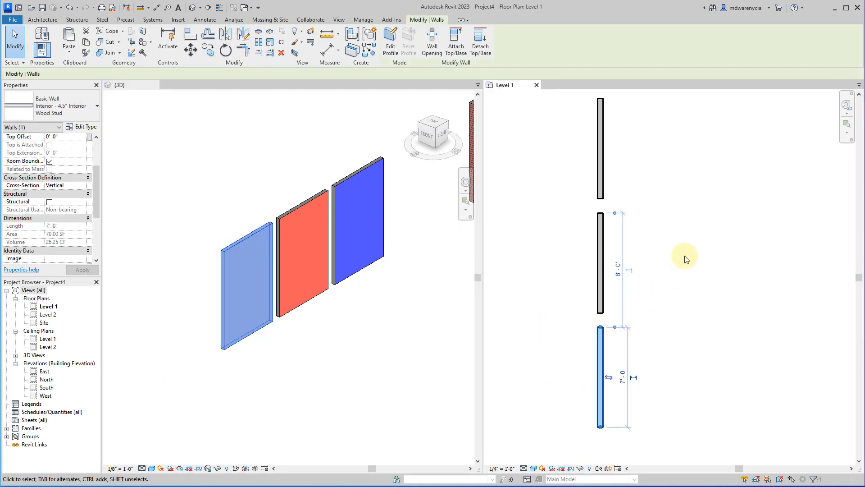
pyautogui.scroll(-2, 686, 259)
pyautogui.click(750, 238)
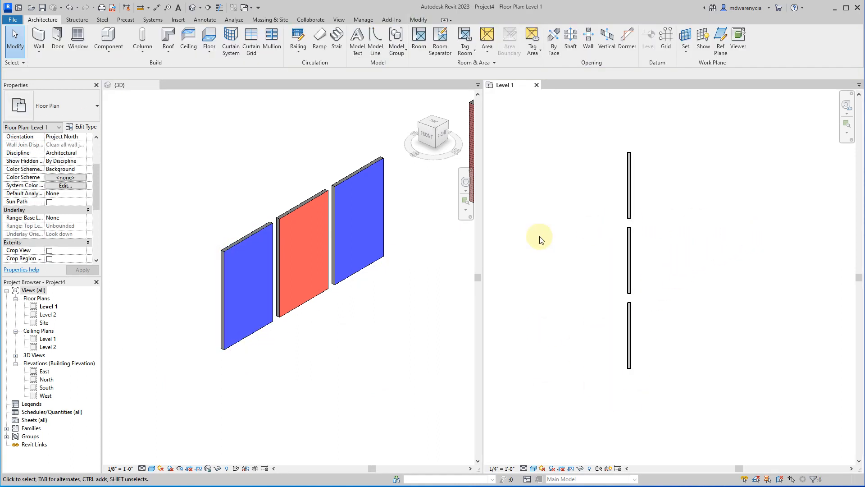
pyautogui.click(218, 356)
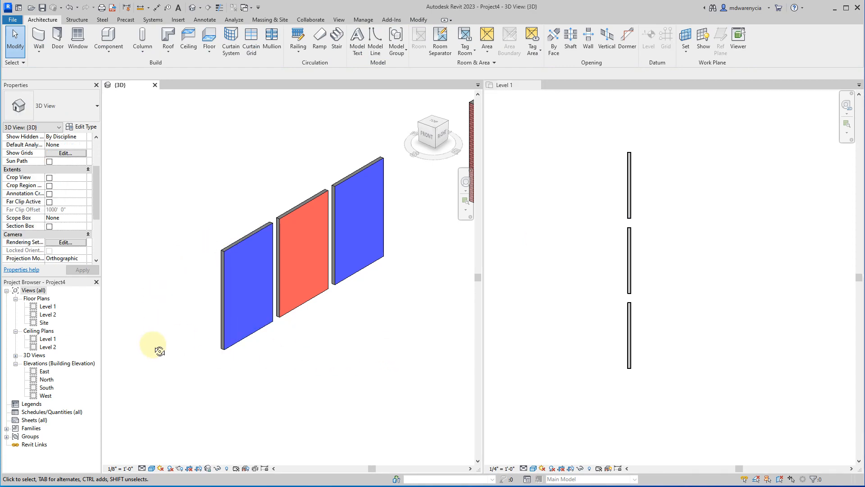
pyautogui.keyDown('shift'); pyautogui.moveTo(155, 348); pyautogui.dragTo(411, 290, button='middle'); pyautogui.keyUp('shift')
pyautogui.click(301, 276)
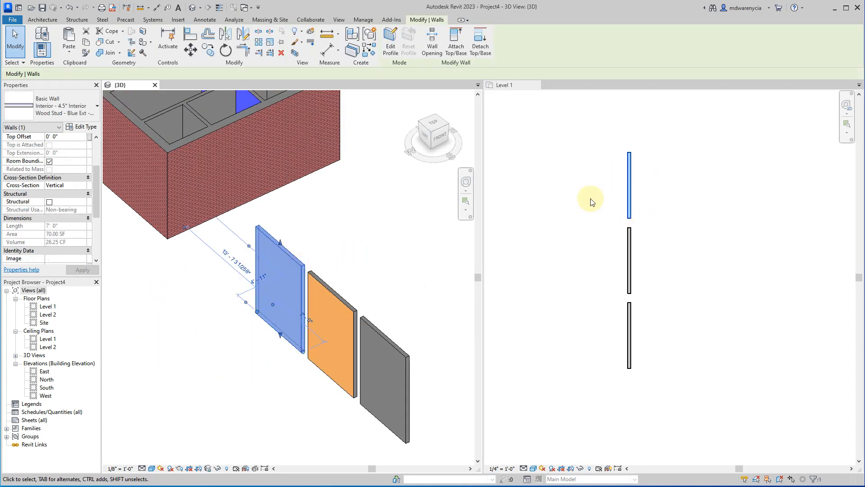
pyautogui.click(399, 289)
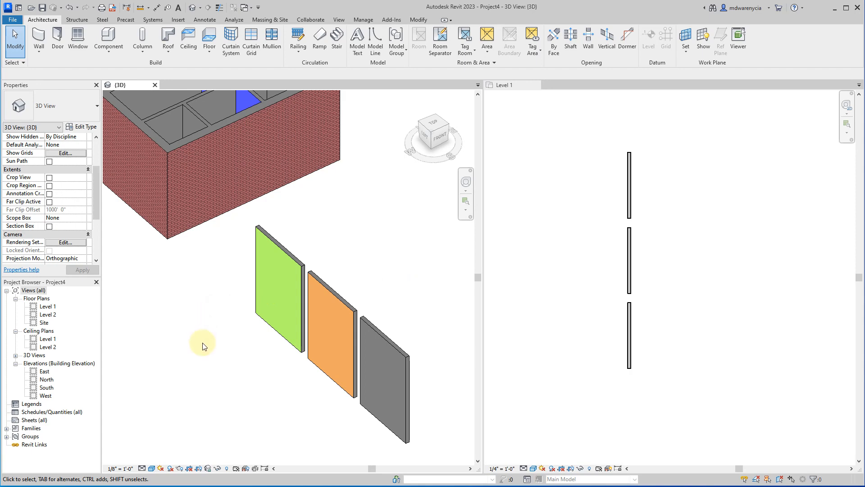
pyautogui.keyDown('shift'); pyautogui.moveTo(202, 347); pyautogui.dragTo(260, 332, button='middle'); pyautogui.keyUp('shift')
pyautogui.keyDown('shift'); pyautogui.moveTo(371, 328); pyautogui.dragTo(324, 253, button='middle'); pyautogui.keyUp('shift')
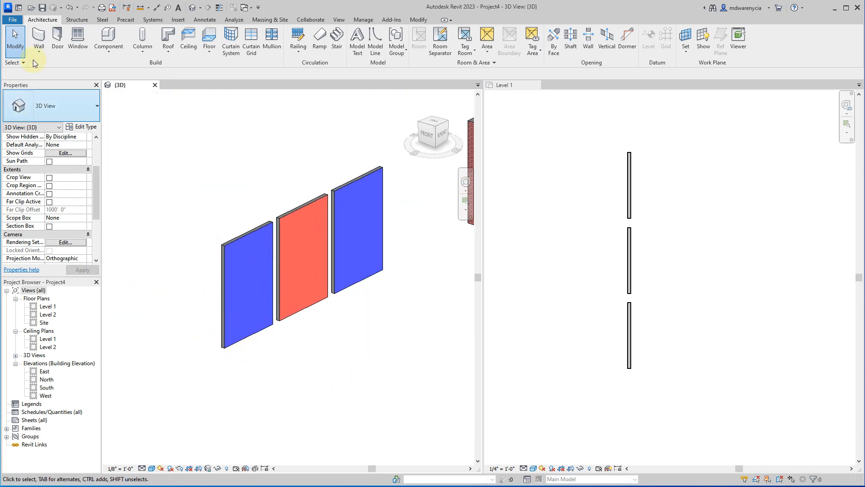
# Select the remaining freestanding Interior - 4.5" Interior Wood Stud wall and review the list of available wall types.
pyautogui.click(62, 106)
pyautogui.click(190, 145)
pyautogui.click(265, 270)
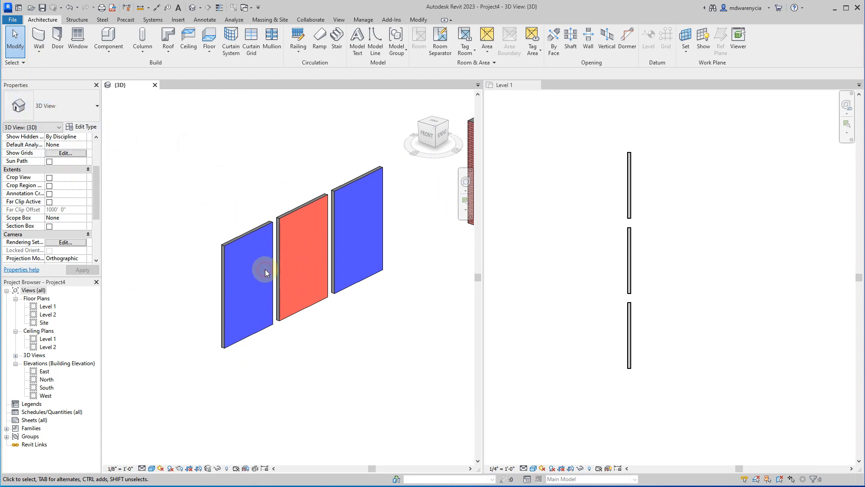
pyautogui.click(58, 108)
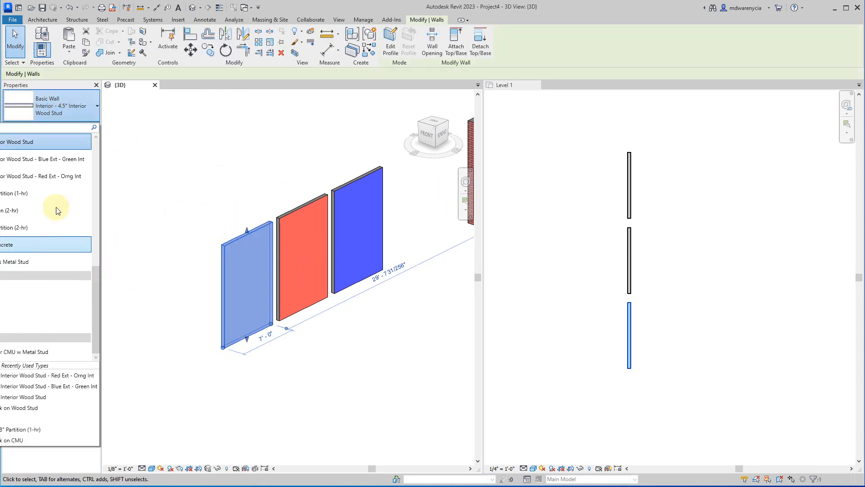
pyautogui.scroll(2, 48, 185)
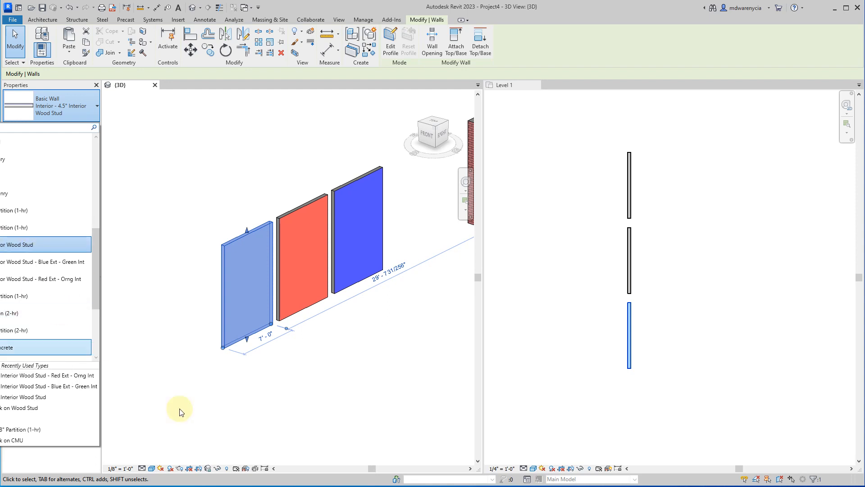
pyautogui.click(222, 359)
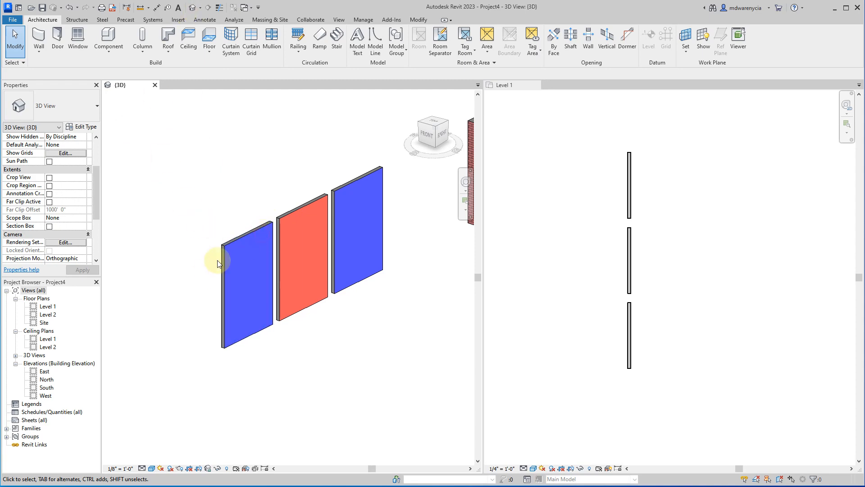
# Duplicate the remaining freestanding wall's type as Interior - 4.5" Interior Wood Stud - Tile.
pyautogui.click(247, 232)
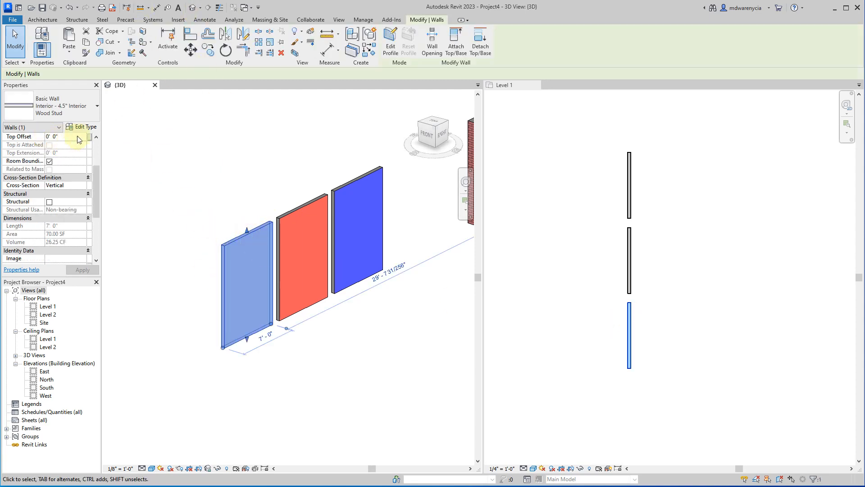
pyautogui.click(321, 284)
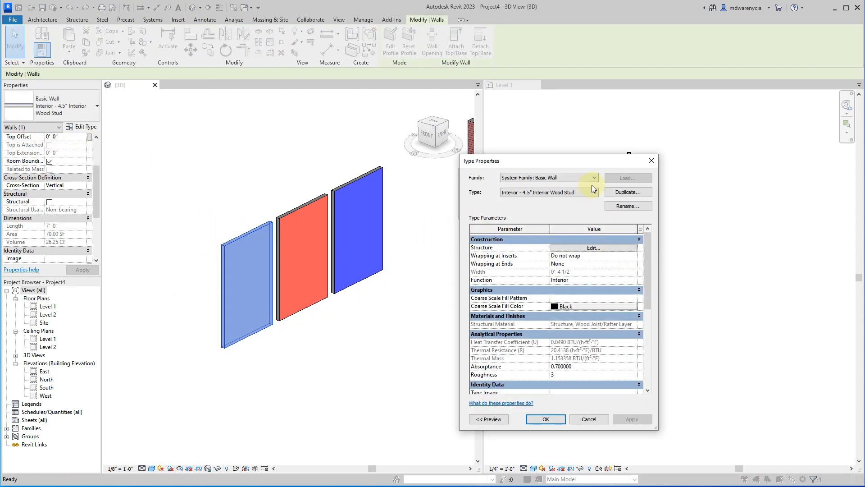
pyautogui.click(620, 192)
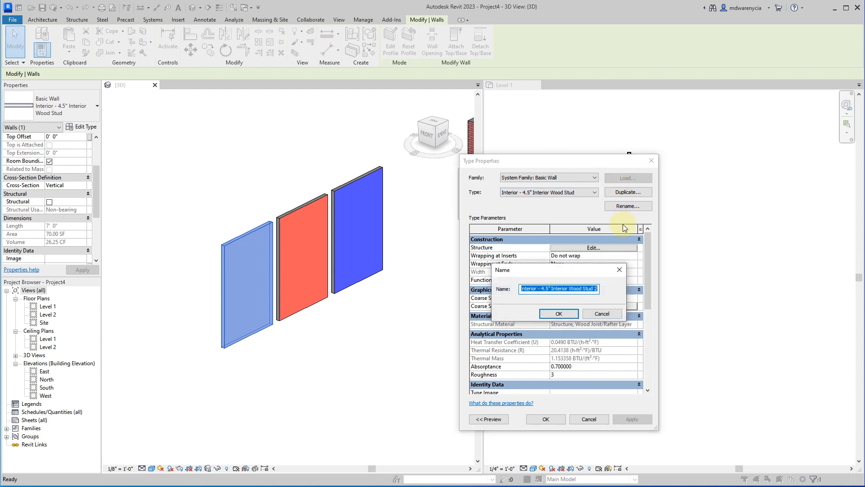
pyautogui.press('End')
pyautogui.hotkey('ctrl', 'shift', 'Left')
pyautogui.hotkey('ctrl', 'shift', 'Left')
pyautogui.hotkey('ctrl', 'shift', 'Left')
pyautogui.hotkey('ctrl', 'shift', 'Left')
pyautogui.hotkey('ctrl', 'shift', 'Right')
pyautogui.hotkey('ctrl', 'shift', 'Right')
pyautogui.hotkey('ctrl', 'shift', 'Right')
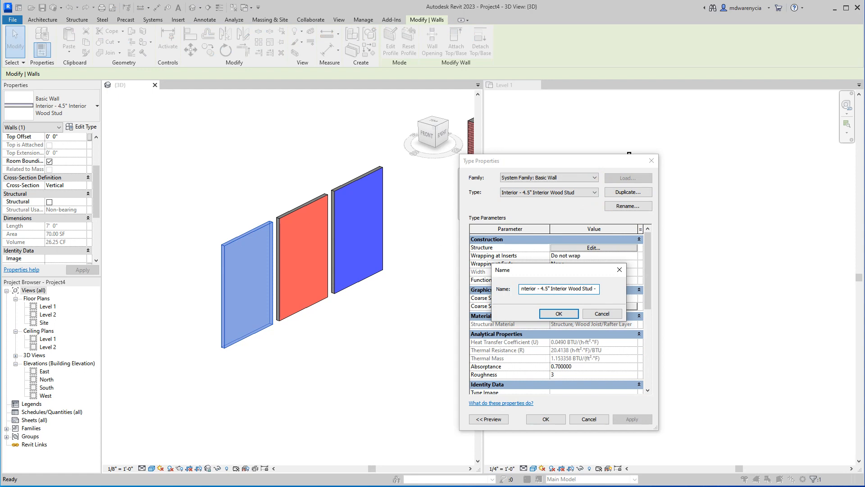
pyautogui.write('Tile')
pyautogui.press('Return')
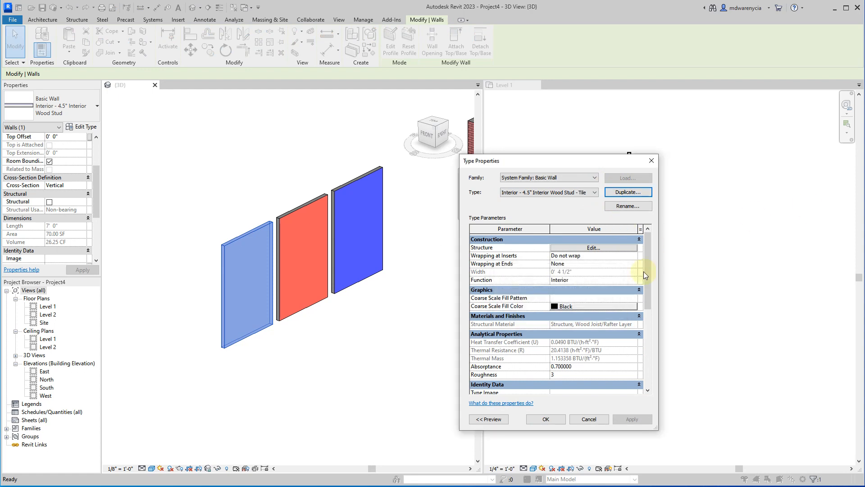
# Edit the Tile wall type's layer structure and set the exterior-side Finish 2 layer's material to Gypsum Wall Board.
pyautogui.click(610, 248)
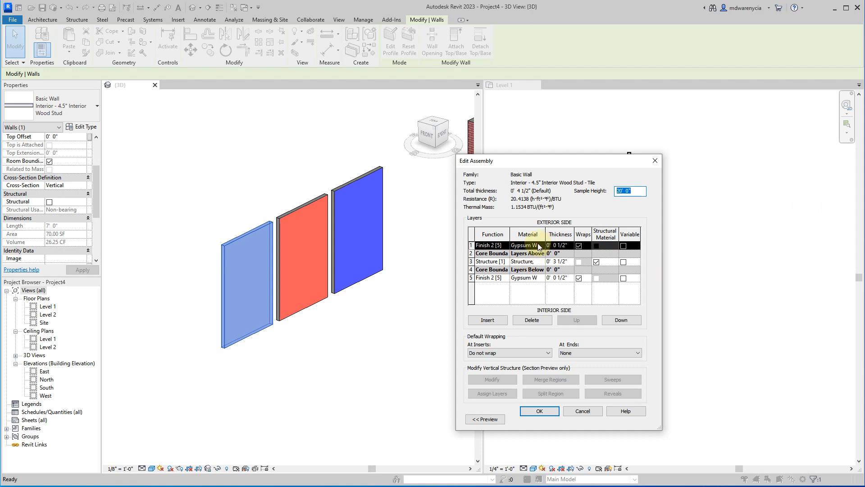
pyautogui.click(539, 246)
pyautogui.click(540, 246)
pyautogui.click(382, 285)
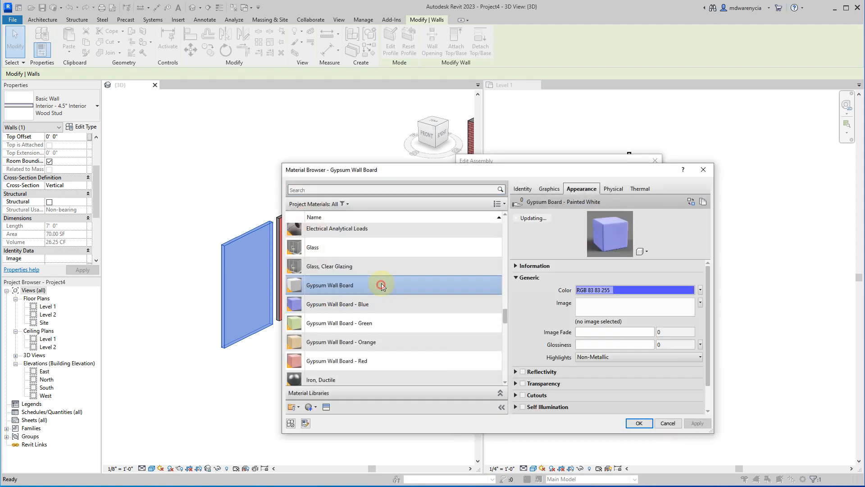
pyautogui.click(638, 422)
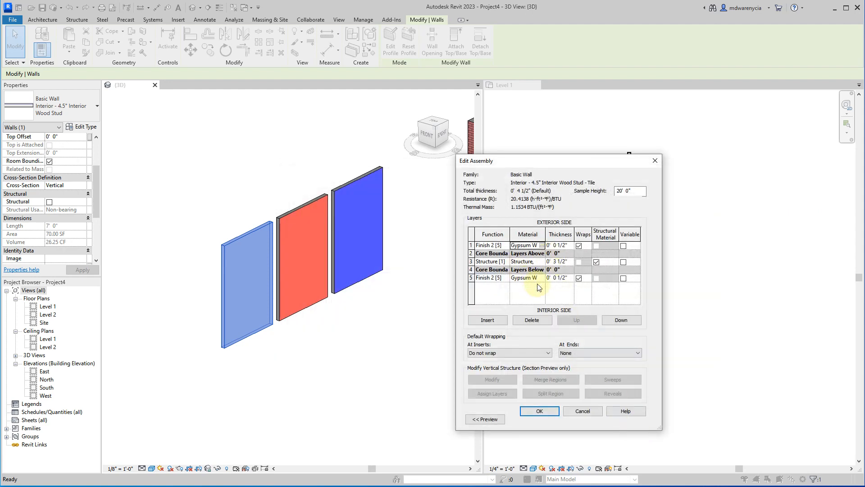
# Open the material selection for the interior-side Finish 2 layer and look through the project materials for a suitable tile.
pyautogui.click(541, 278)
pyautogui.click(542, 278)
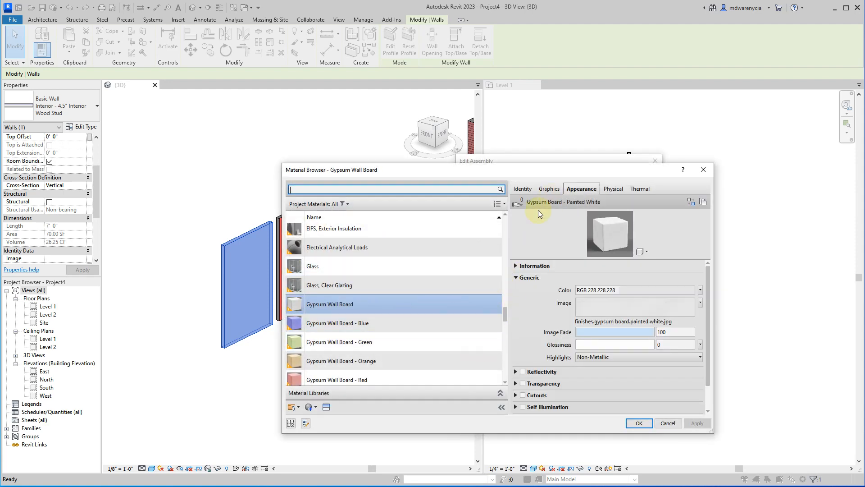
pyautogui.scroll(5, 356, 307)
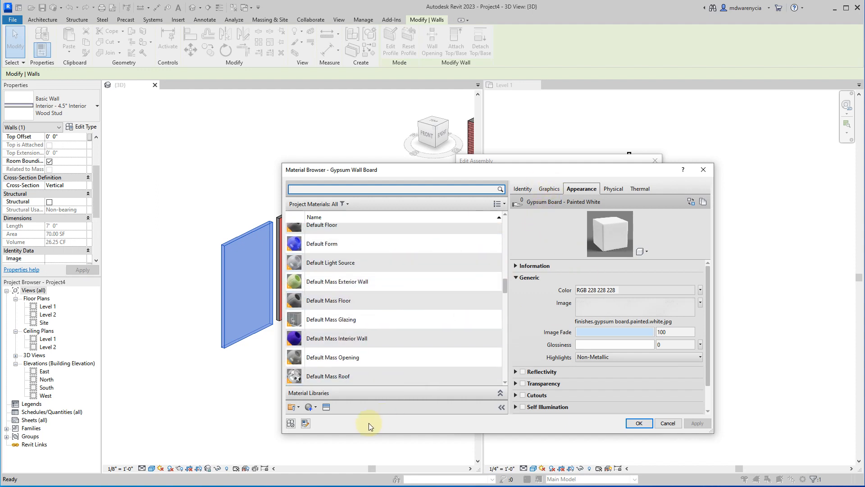
pyautogui.scroll(-5, 409, 334)
pyautogui.scroll(5, 361, 305)
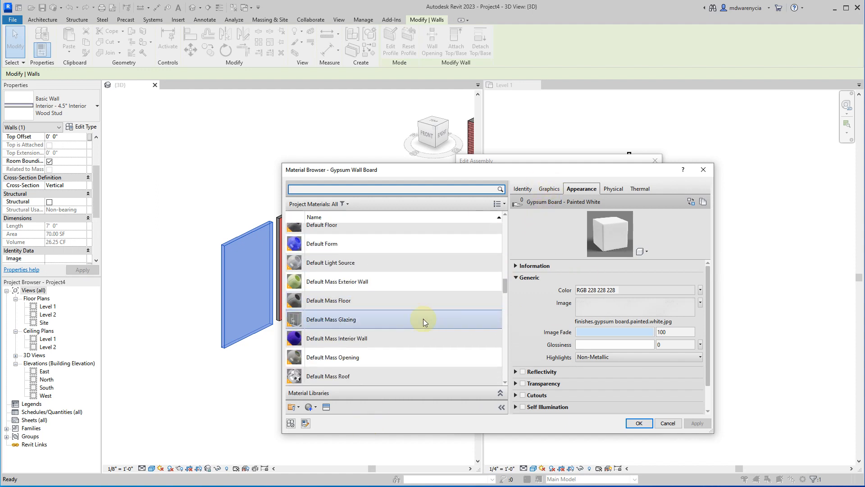
pyautogui.scroll(-9, 347, 302)
pyautogui.scroll(-4, 361, 315)
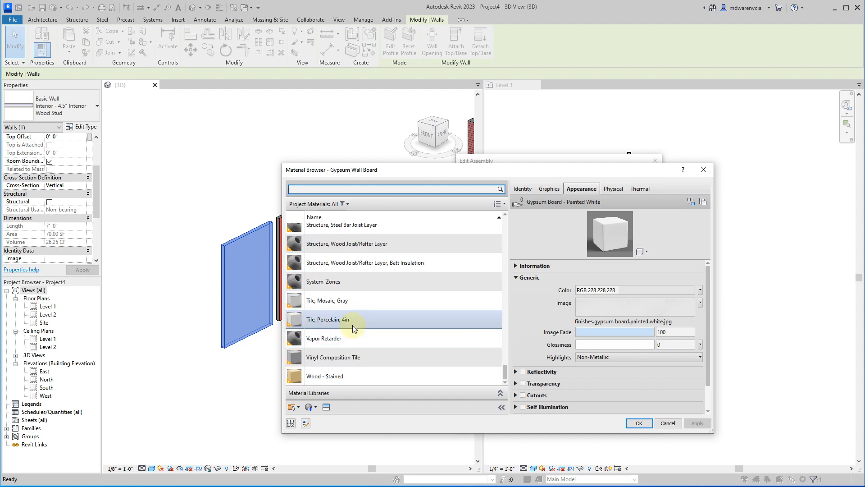
pyautogui.scroll(8, 351, 340)
pyautogui.scroll(15, 345, 294)
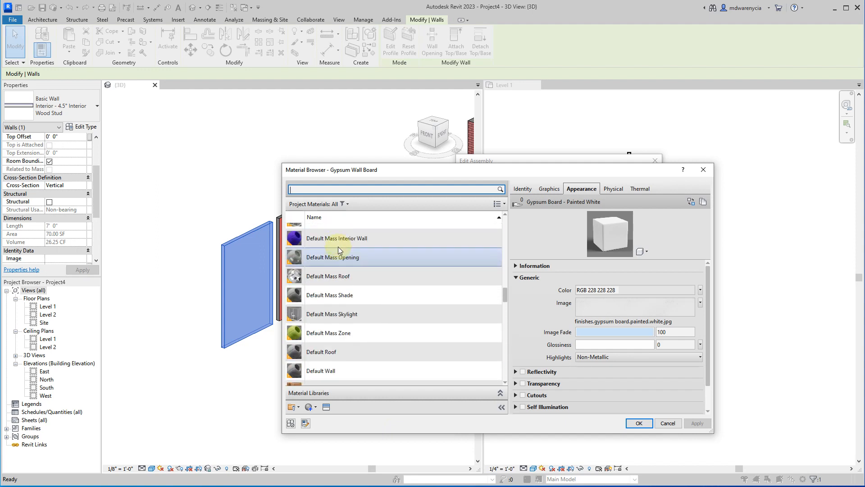
pyautogui.scroll(4, 356, 279)
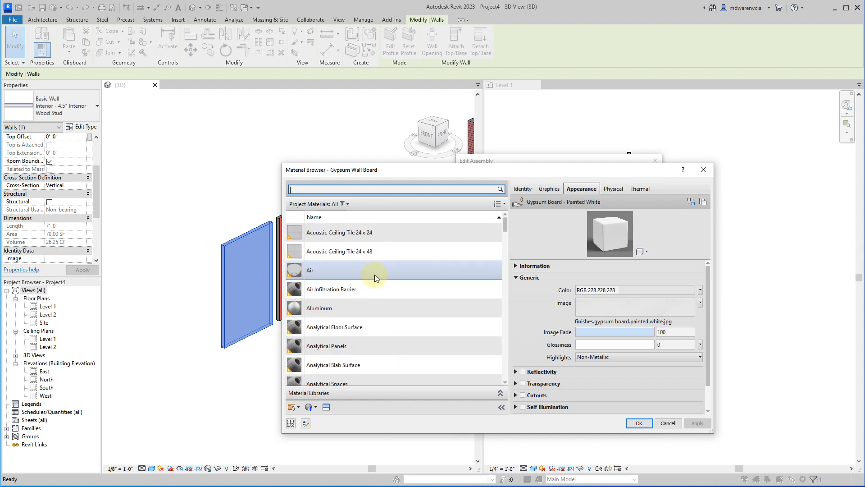
pyautogui.scroll(-4, 371, 311)
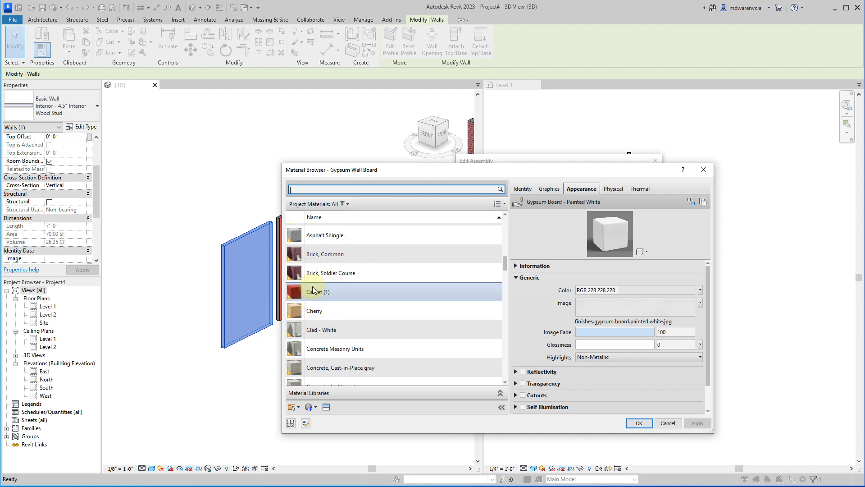
pyautogui.scroll(-1, 314, 293)
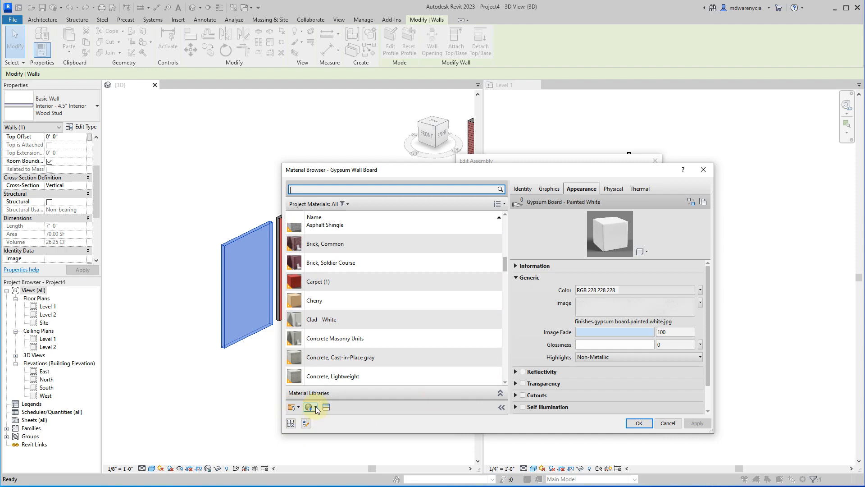
# Create a new blank material in the project for the interior-side tile finish.
pyautogui.click(316, 408)
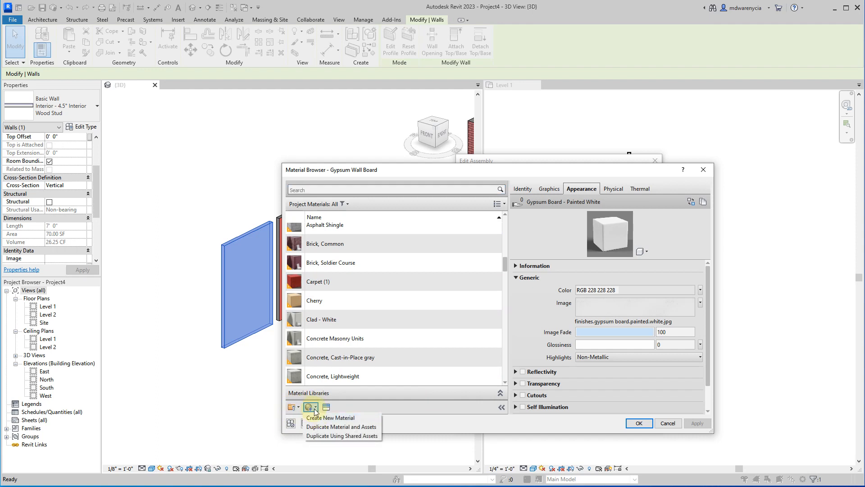
pyautogui.click(328, 418)
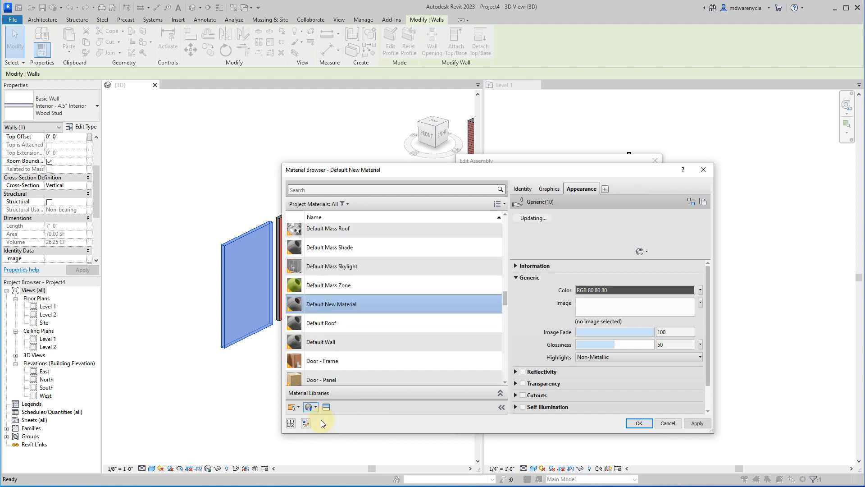
pyautogui.rightClick(336, 304)
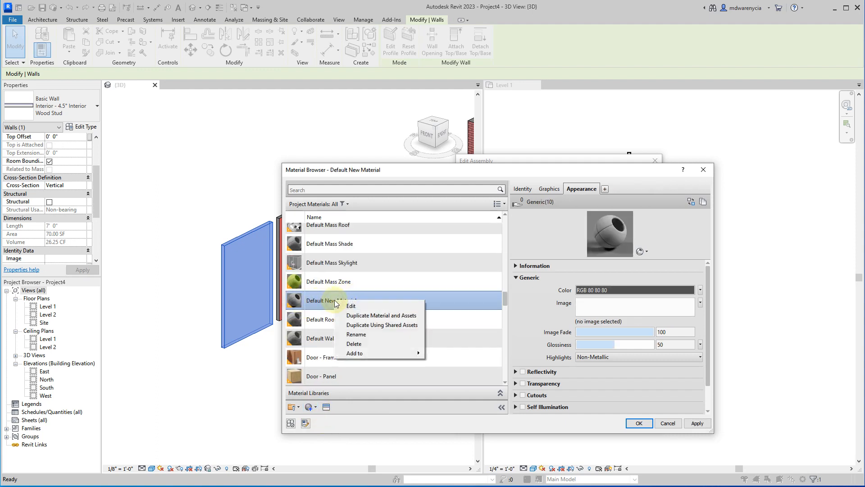
pyautogui.click(320, 304)
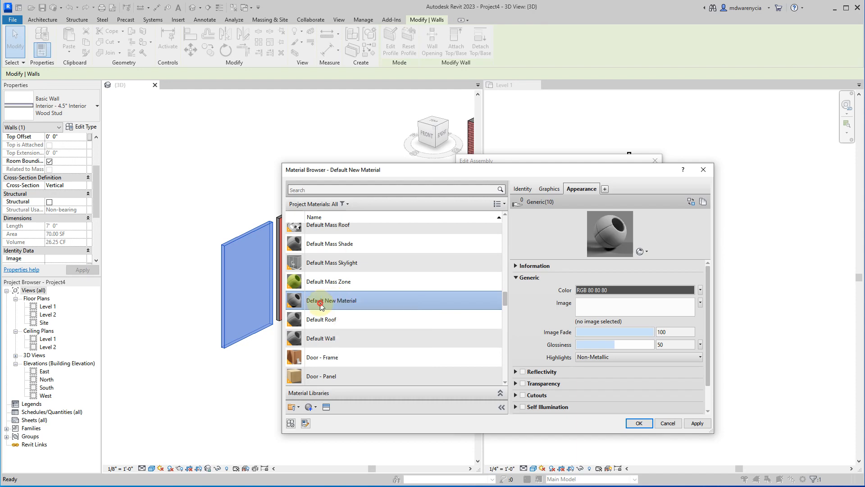
# Open the Asset Browser beside the material editor, then enlarge it and widen its library column to show the full library names.
pyautogui.click(331, 408)
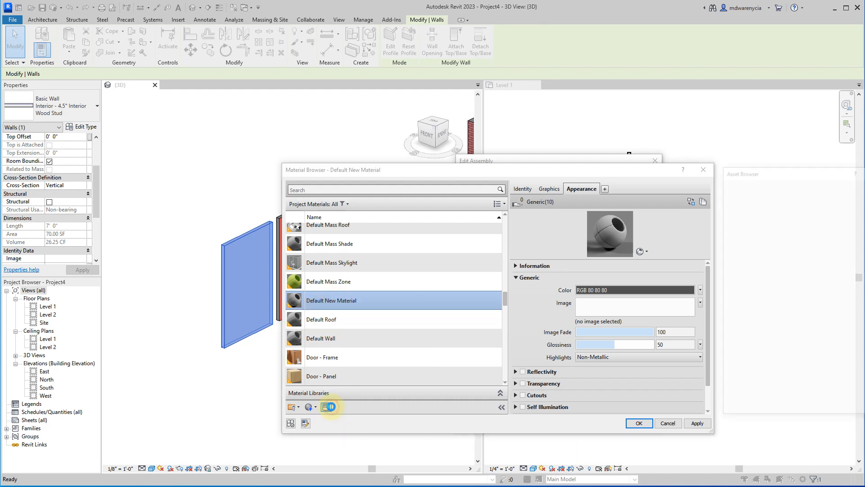
pyautogui.moveTo(525, 166); pyautogui.dragTo(363, 106)
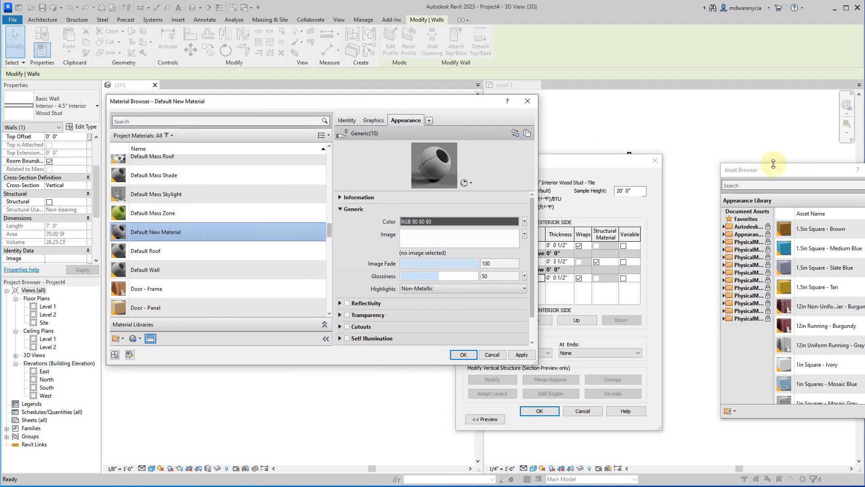
pyautogui.moveTo(762, 169); pyautogui.dragTo(588, 89)
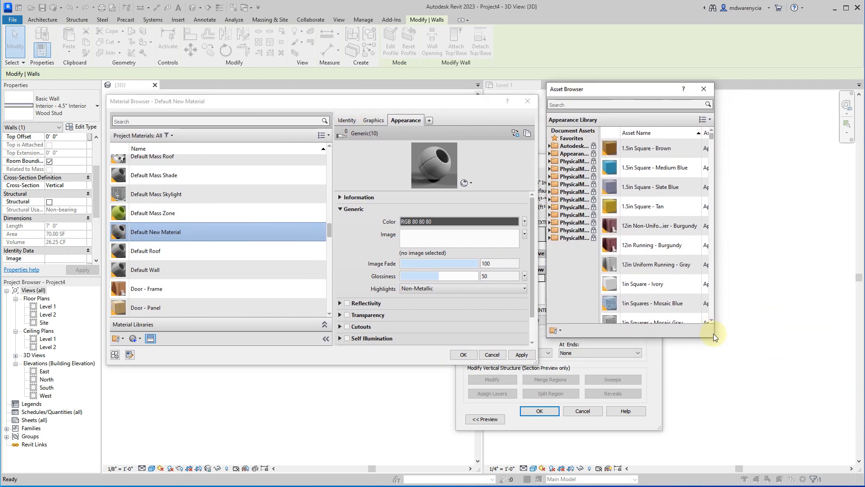
pyautogui.moveTo(714, 338); pyautogui.dragTo(832, 400)
pyautogui.scroll(-10, 739, 306)
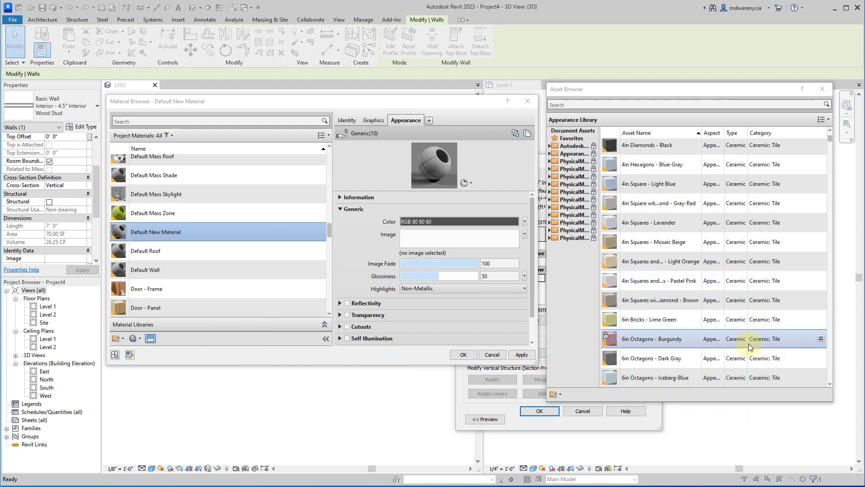
pyautogui.scroll(-4, 691, 307)
pyautogui.scroll(-5, 644, 316)
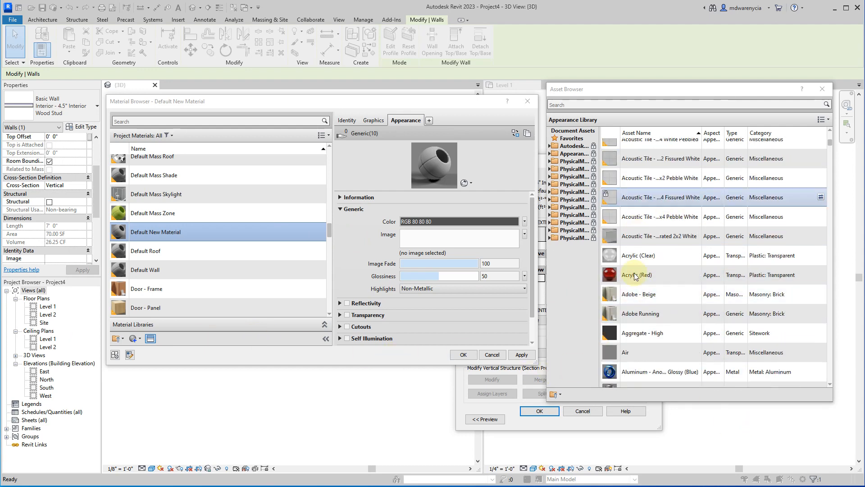
pyautogui.moveTo(547, 291); pyautogui.dragTo(421, 298)
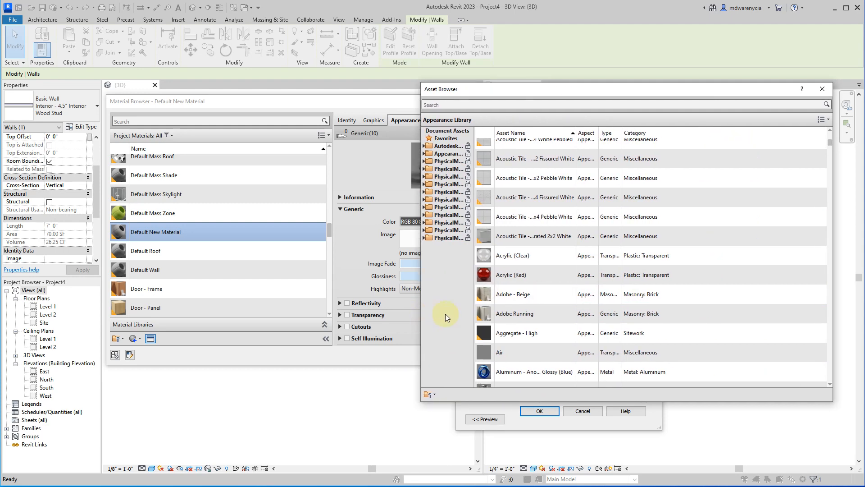
pyautogui.moveTo(474, 314); pyautogui.dragTo(546, 288)
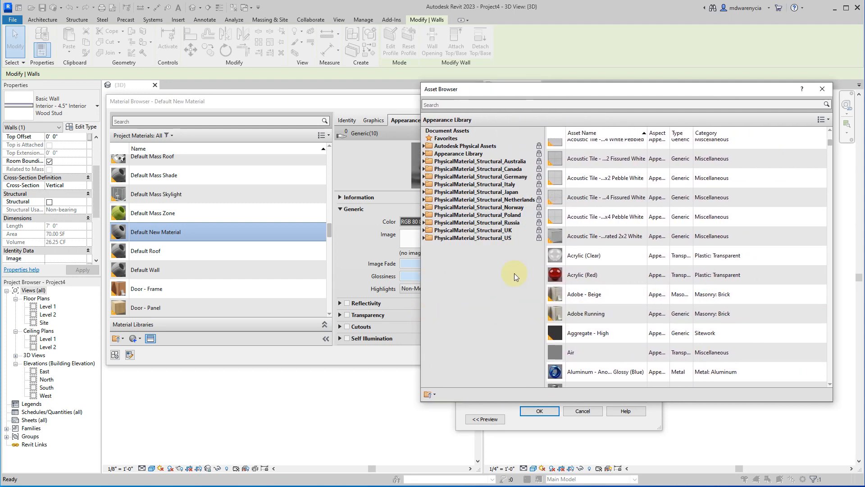
# Look through the appearance assets in the library for tile finishes suited to the new material.
pyautogui.scroll(-12, 780, 172)
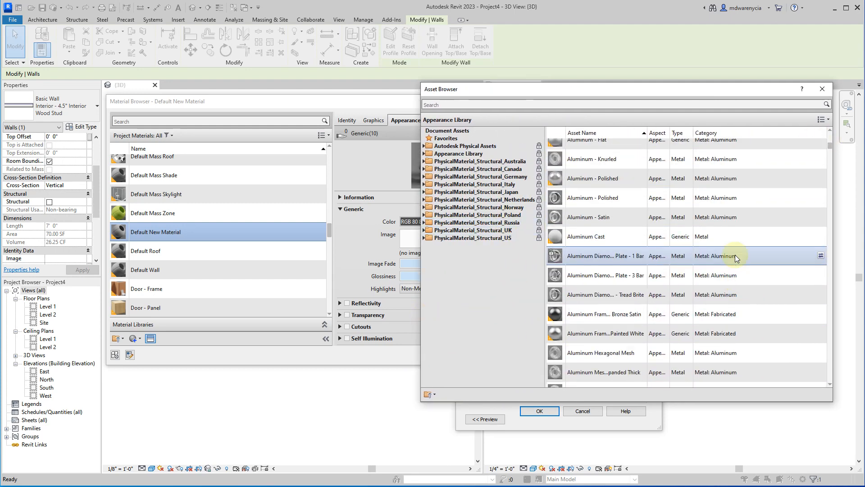
pyautogui.scroll(-15, 786, 186)
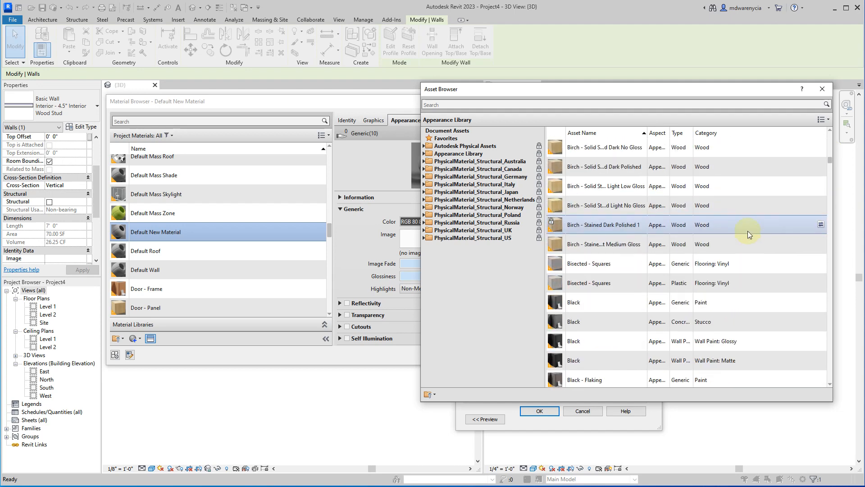
pyautogui.scroll(-20, 607, 237)
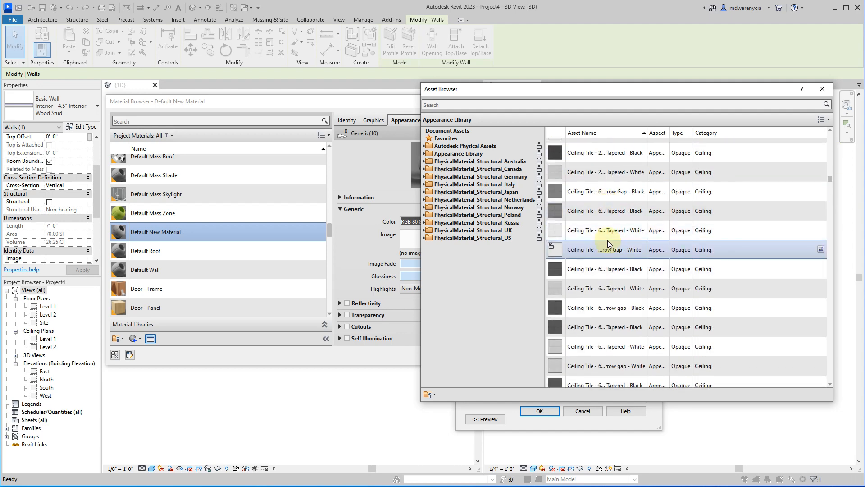
pyautogui.scroll(-10, 608, 240)
pyautogui.scroll(1, 617, 243)
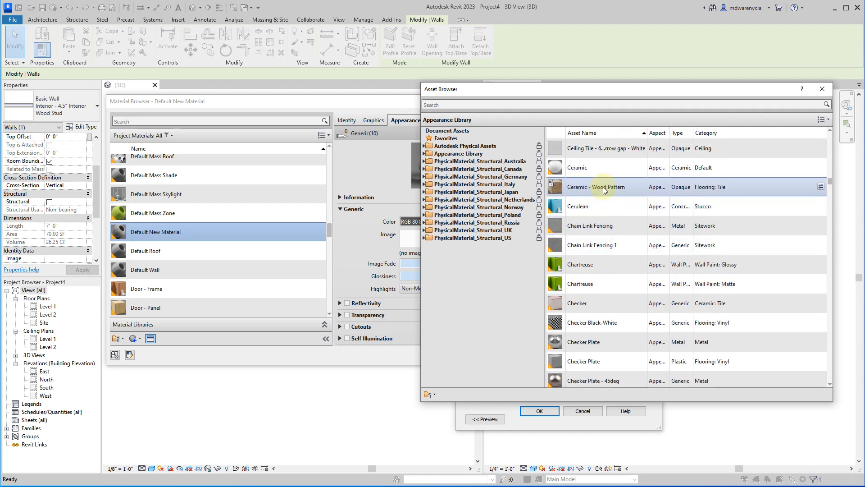
pyautogui.scroll(-10, 627, 281)
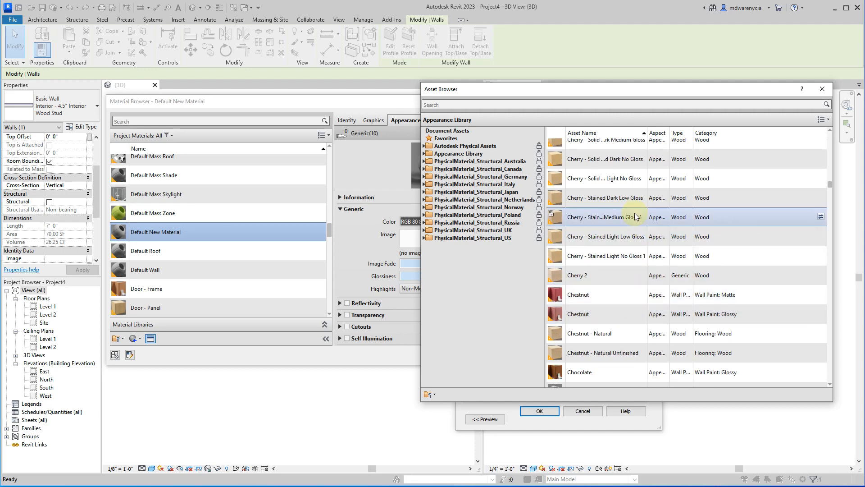
pyautogui.scroll(-5, 628, 277)
pyautogui.scroll(5, 628, 277)
pyautogui.scroll(-5, 599, 284)
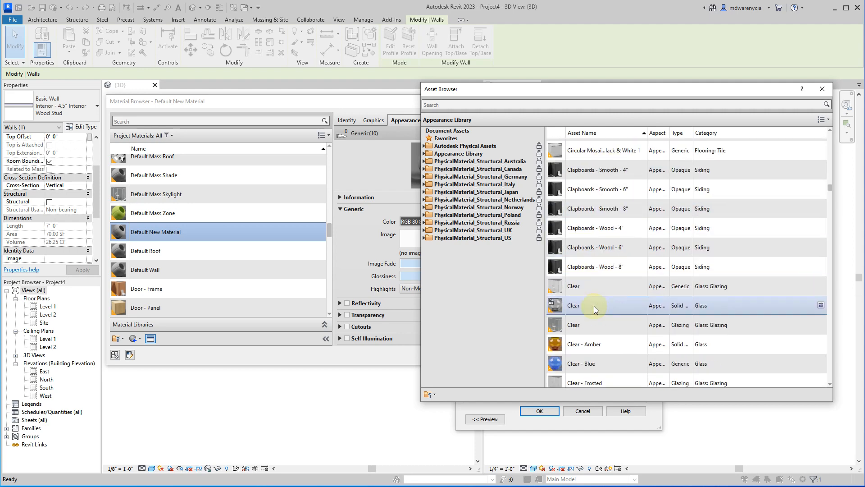
pyautogui.scroll(-4, 599, 288)
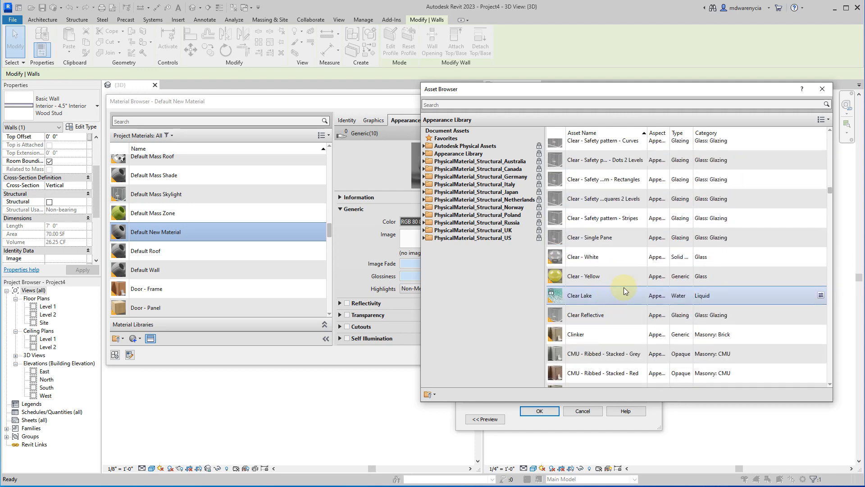
pyautogui.scroll(-5, 626, 290)
pyautogui.scroll(-15, 644, 297)
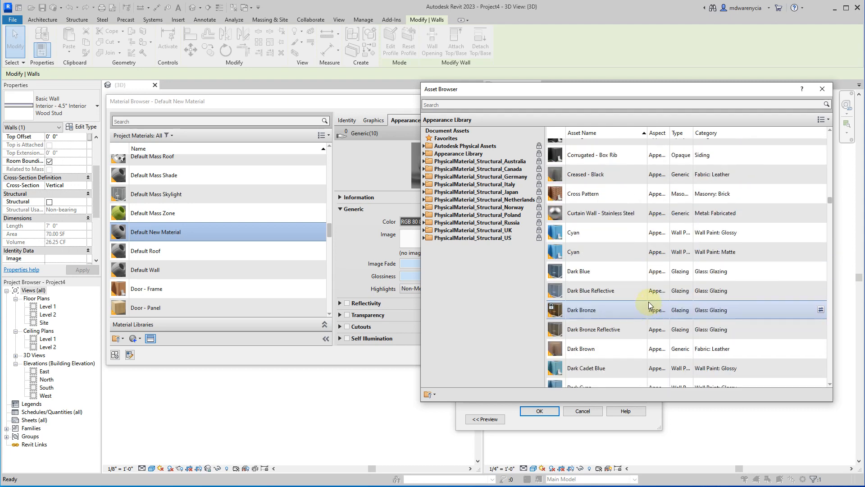
pyautogui.scroll(-15, 626, 295)
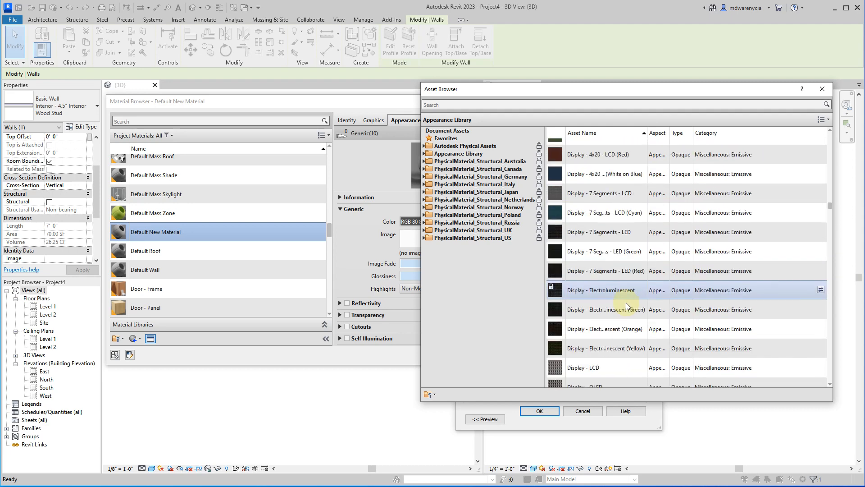
pyautogui.scroll(-18, 627, 291)
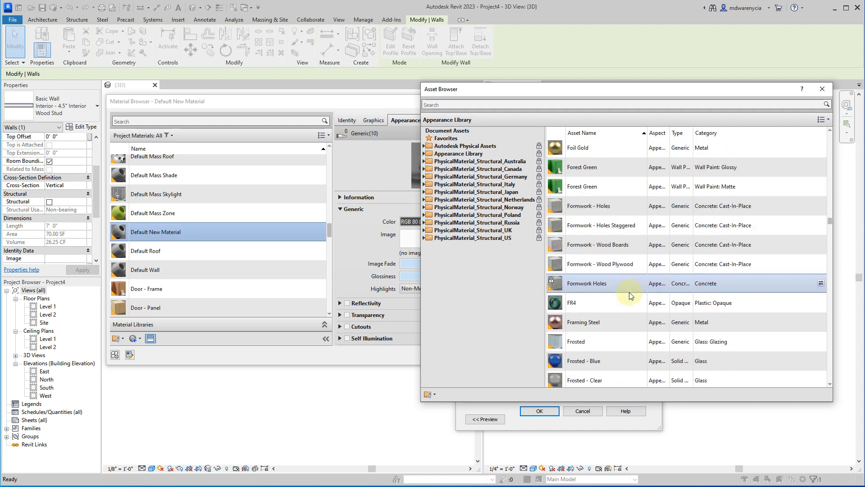
pyautogui.scroll(-12, 627, 291)
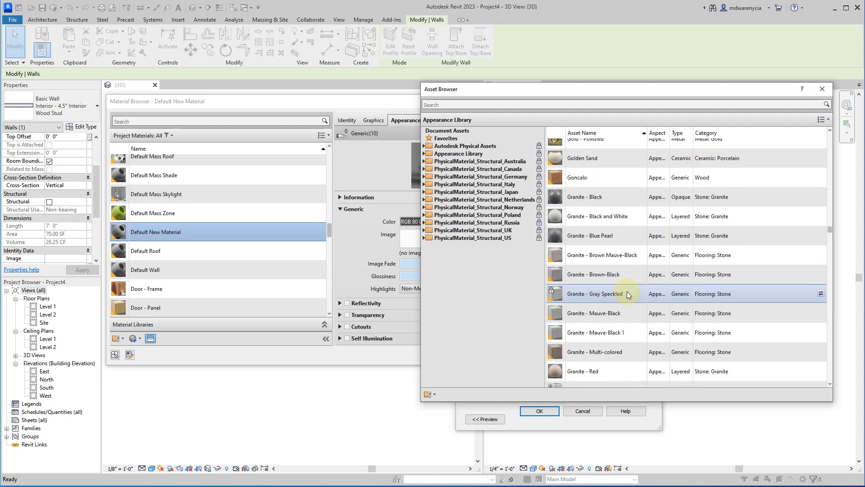
pyautogui.scroll(1, 609, 201)
pyautogui.scroll(5, 642, 303)
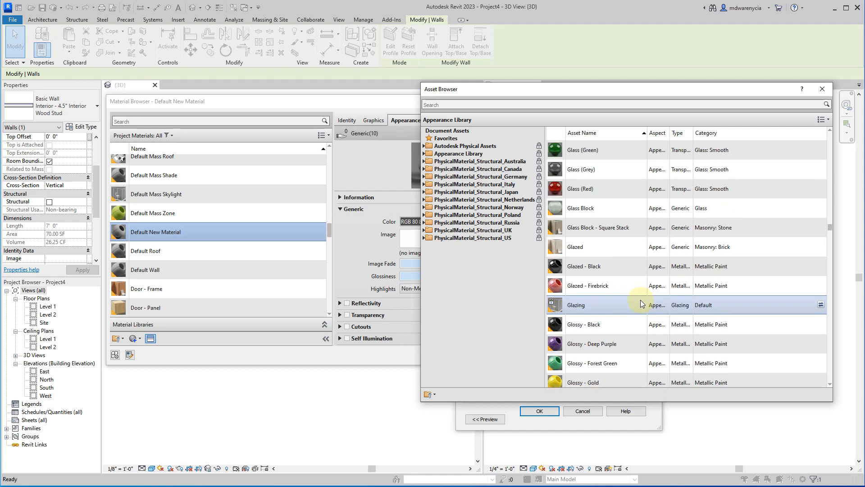
pyautogui.scroll(10, 622, 275)
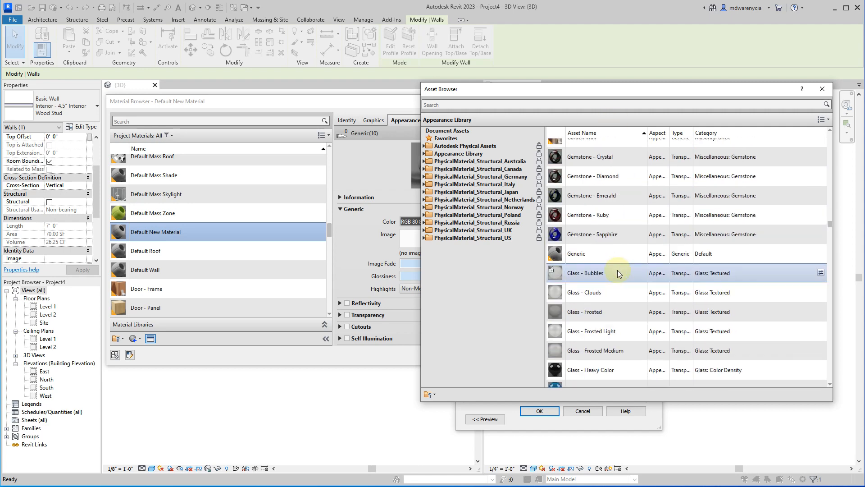
pyautogui.scroll(10, 616, 273)
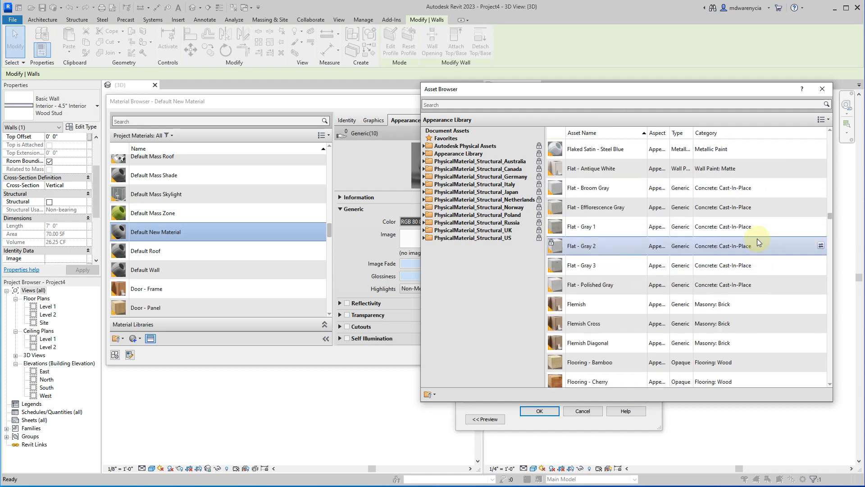
pyautogui.scroll(-1, 806, 215)
pyautogui.moveTo(832, 216); pyautogui.dragTo(830, 135)
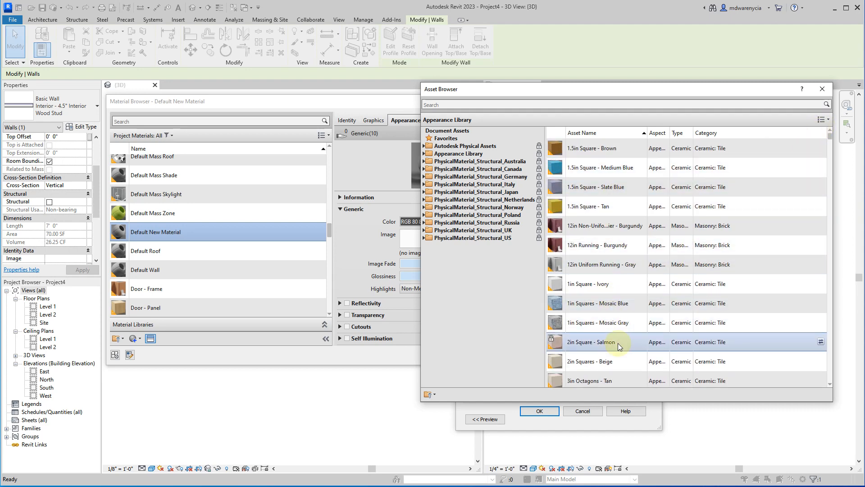
# Replace the new material's appearance with the ceramic tile asset 1in Squares - Mosaic Blue and close the Asset Browser.
pyautogui.scroll(-1, 601, 252)
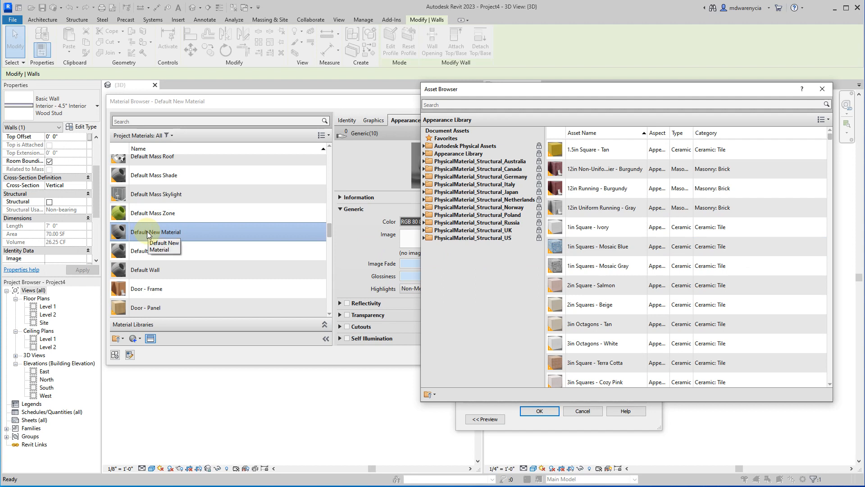
pyautogui.click(821, 247)
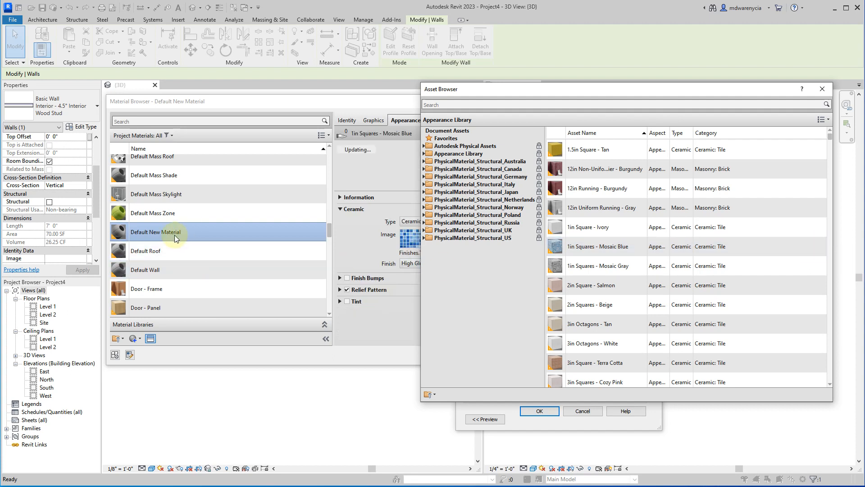
pyautogui.moveTo(517, 92); pyautogui.dragTo(276, 206)
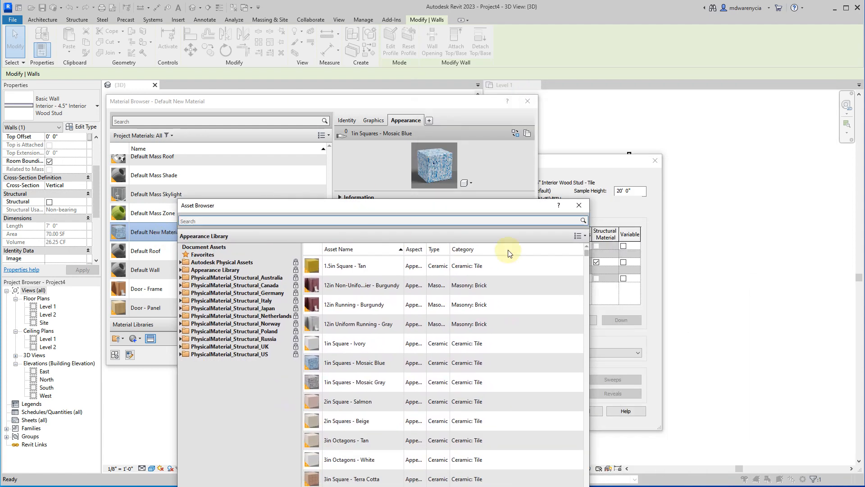
pyautogui.click(580, 207)
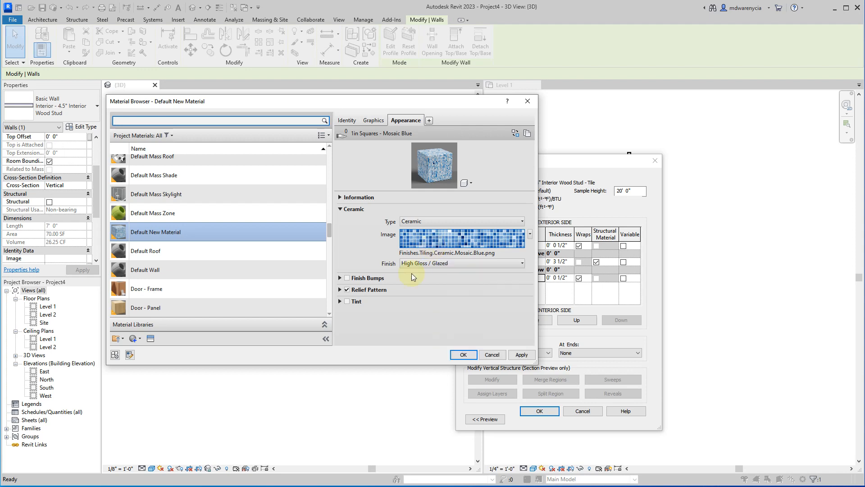
# Rename the default new material with the mosaic appearance as Blue Tile Mosaic.
pyautogui.rightClick(159, 232)
pyautogui.click(179, 265)
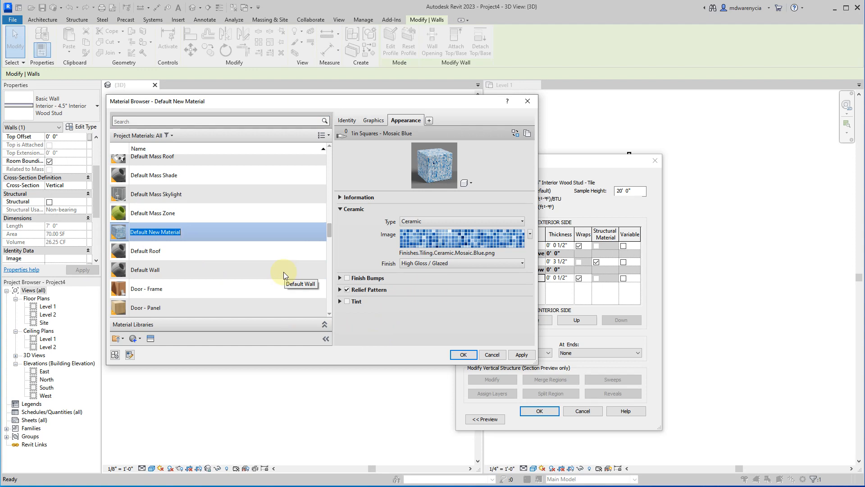
pyautogui.write('Blue Tile Mosaic')
pyautogui.press('Return')
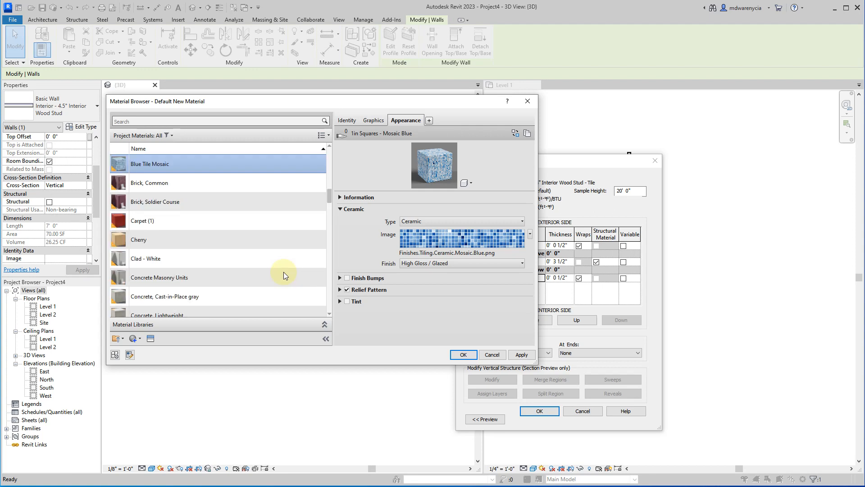
# Create a second blank material in the project.
pyautogui.rightClick(151, 166)
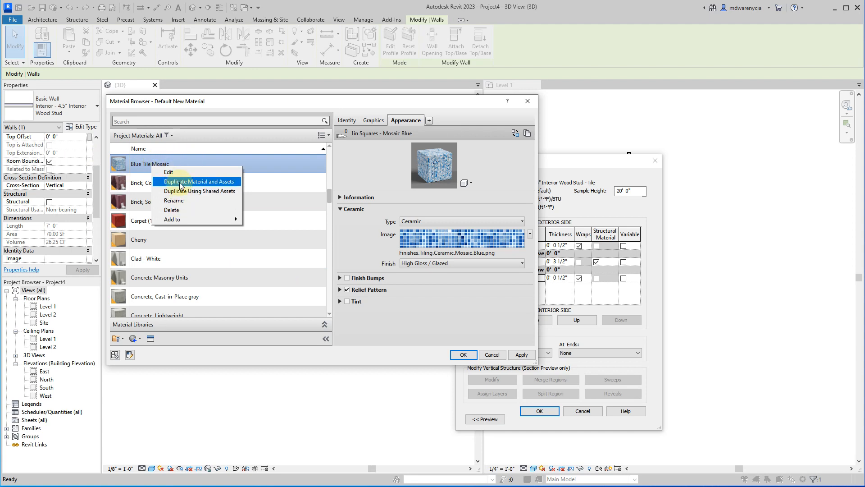
pyautogui.click(138, 338)
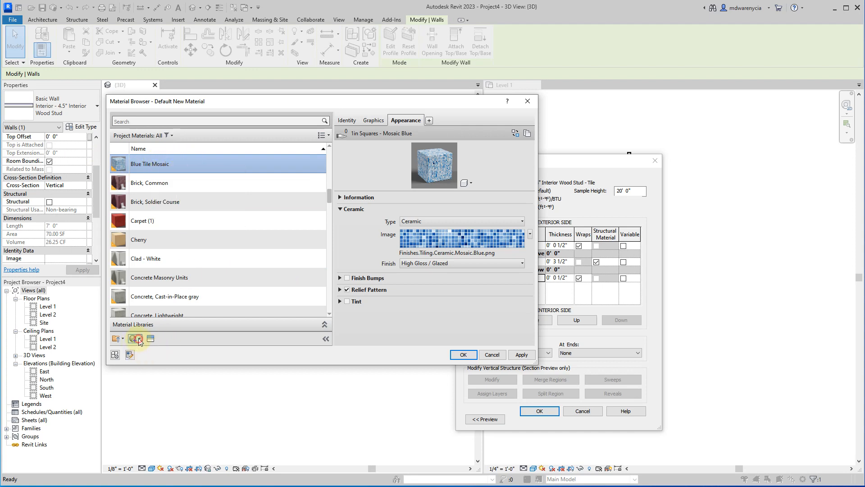
pyautogui.click(141, 338)
pyautogui.click(142, 350)
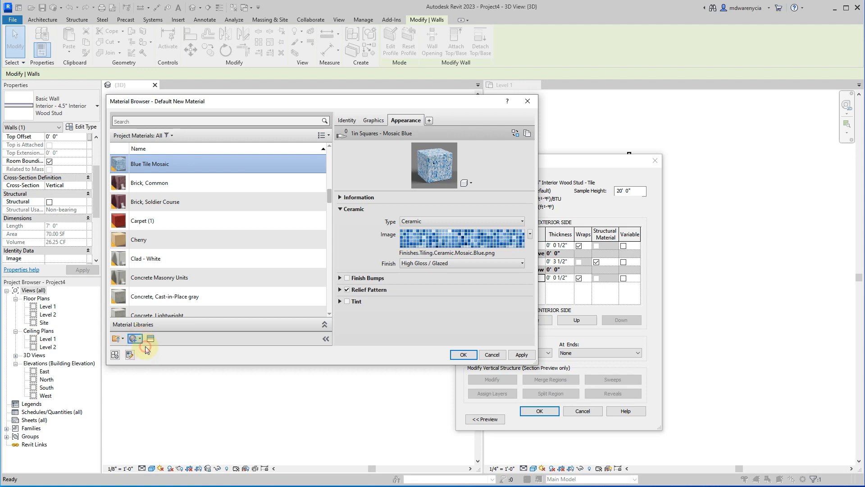
# Rename the second blank material as Blue Tile Mosaic 2 and find it in the project materials.
pyautogui.rightClick(138, 237)
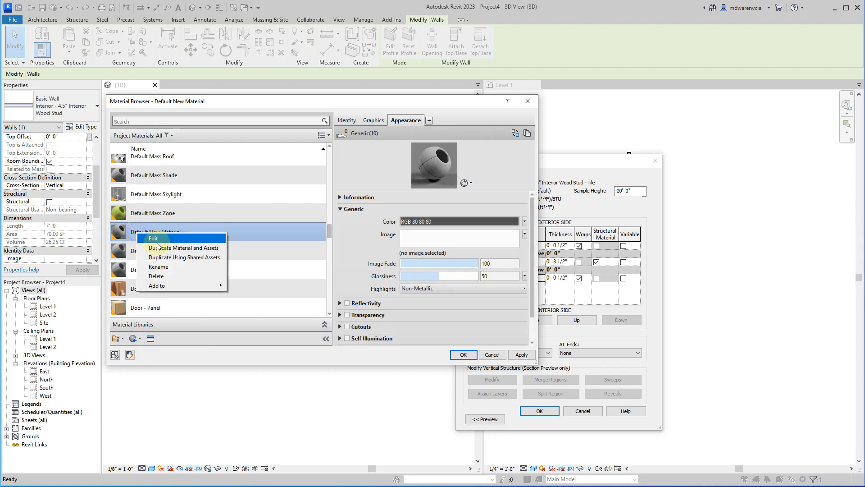
pyautogui.click(154, 267)
pyautogui.write('Bl')
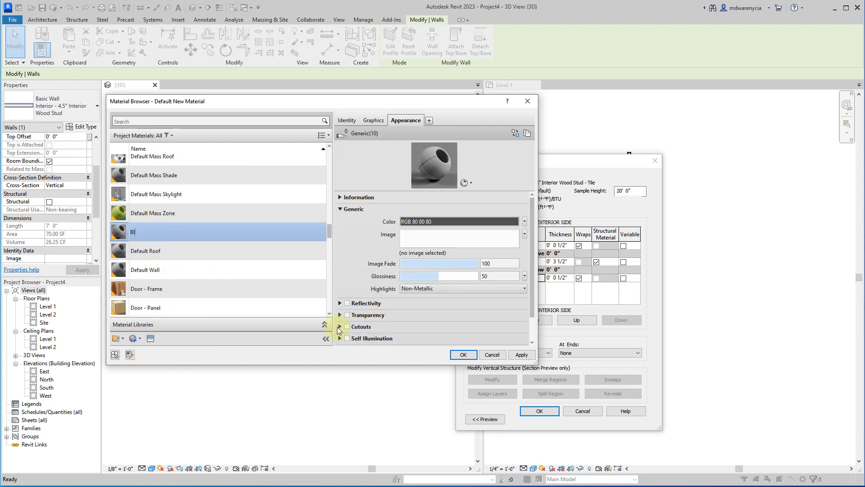
pyautogui.write('ue Tile Mosaic 2')
pyautogui.press('Return')
pyautogui.scroll(3, 183, 250)
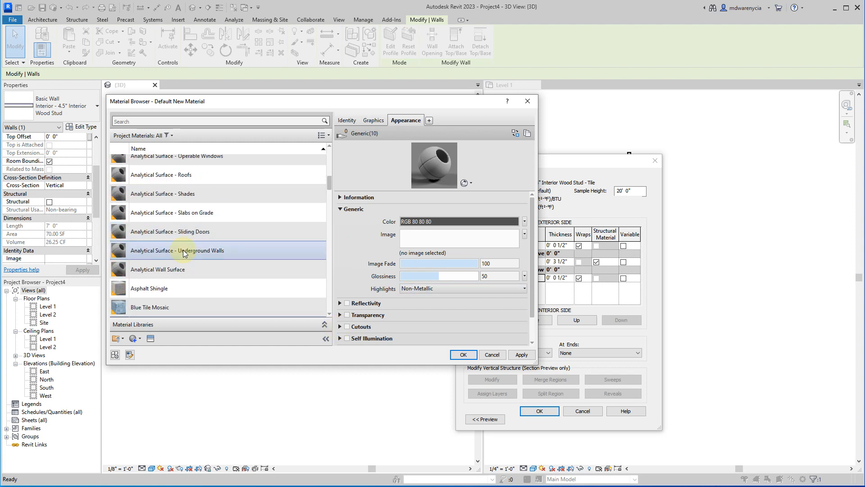
pyautogui.scroll(-3, 181, 257)
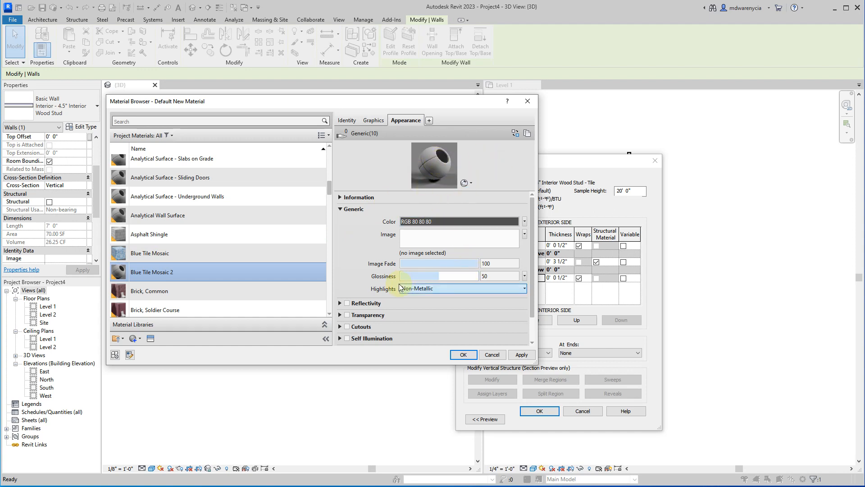
pyautogui.scroll(-2, 383, 284)
pyautogui.scroll(2, 364, 217)
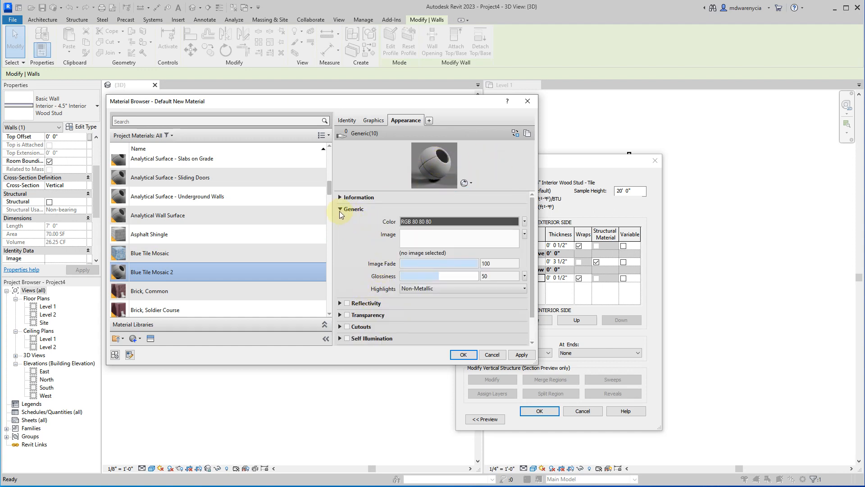
# Assign the Tiles texture as the image of the Blue Tile Mosaic 2 material's generic appearance.
pyautogui.click(524, 235)
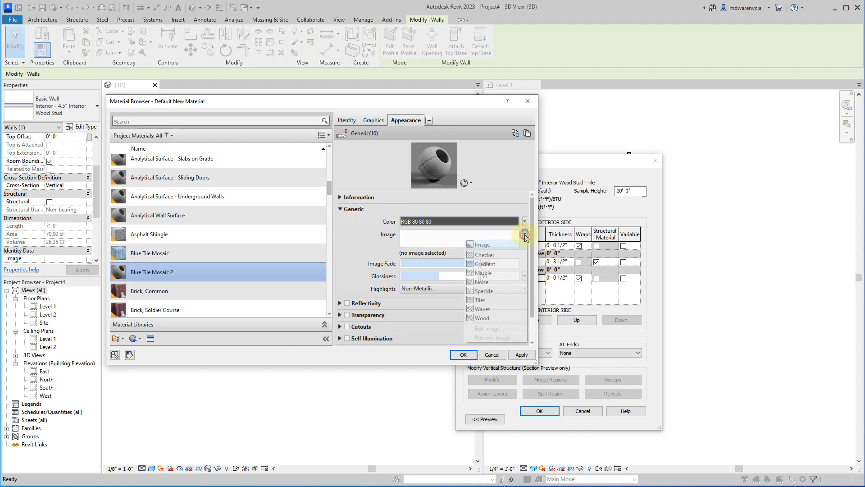
pyautogui.click(352, 239)
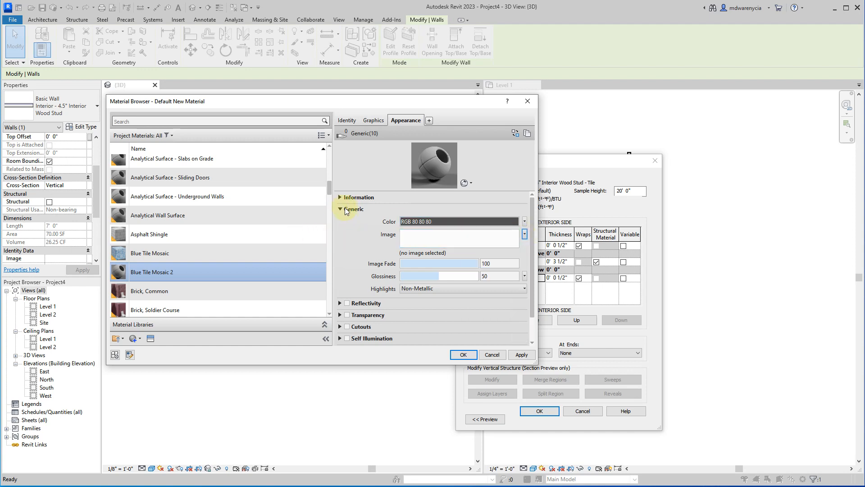
pyautogui.click(373, 120)
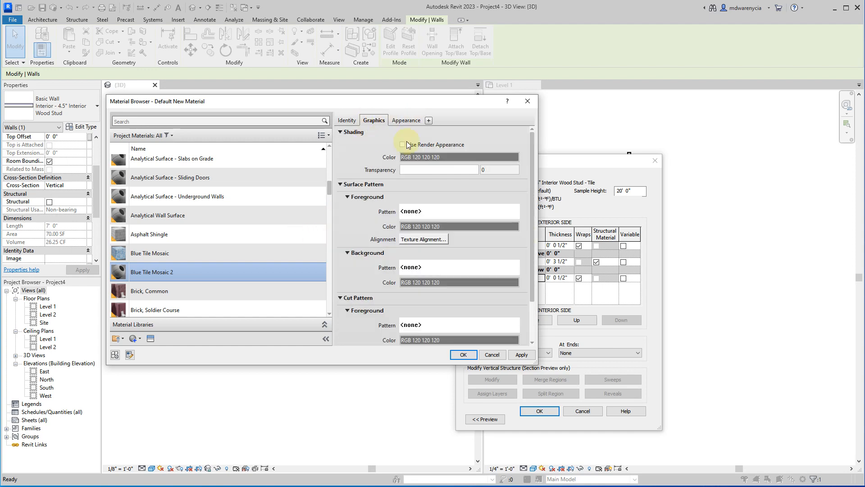
pyautogui.click(408, 121)
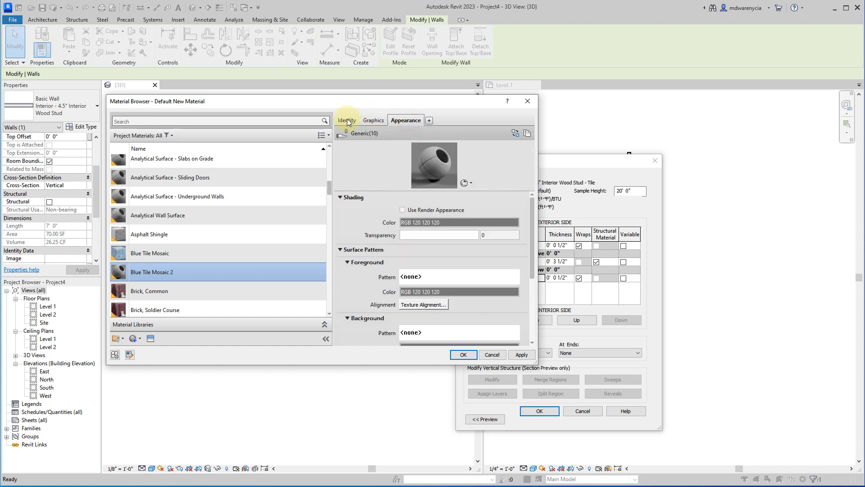
pyautogui.click(372, 121)
pyautogui.click(412, 120)
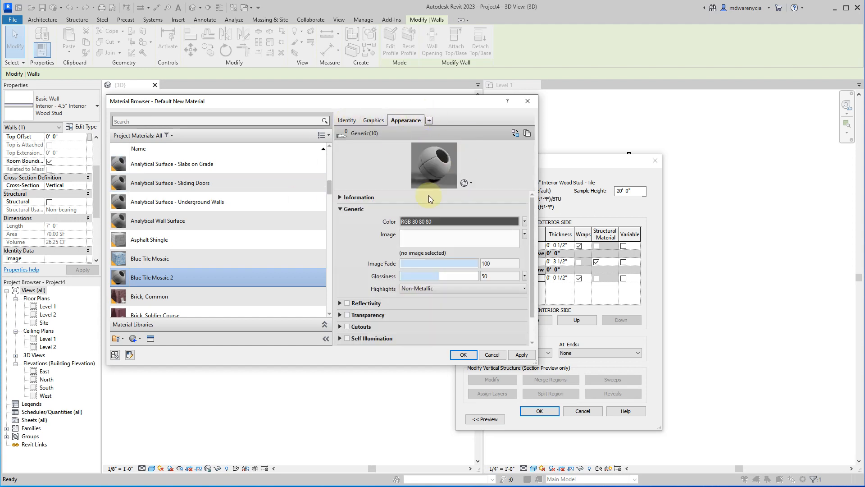
pyautogui.click(525, 234)
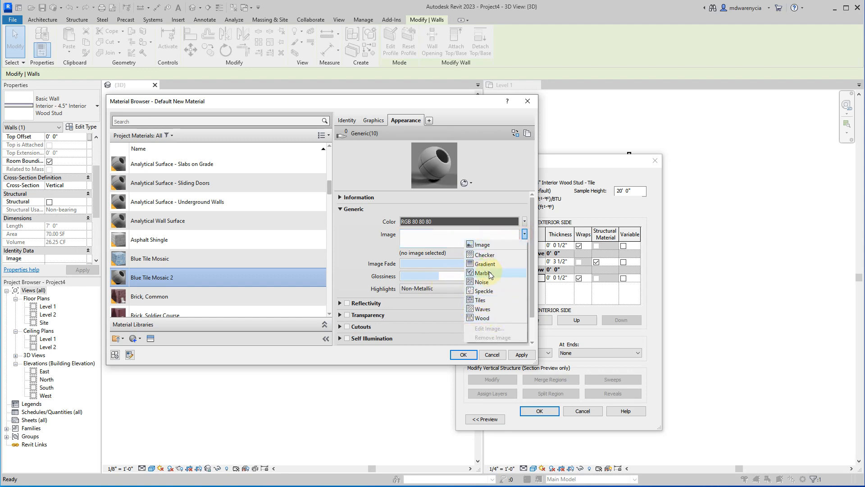
pyautogui.click(483, 301)
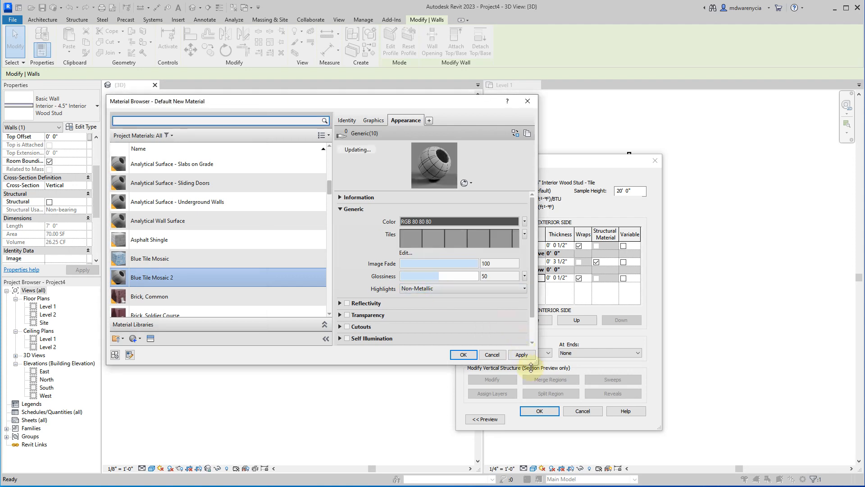
# Enlarge the Material Browser, narrow its material list and switch the appearance preview scene to Draped Fabric.
pyautogui.moveTo(534, 361); pyautogui.dragTo(665, 463)
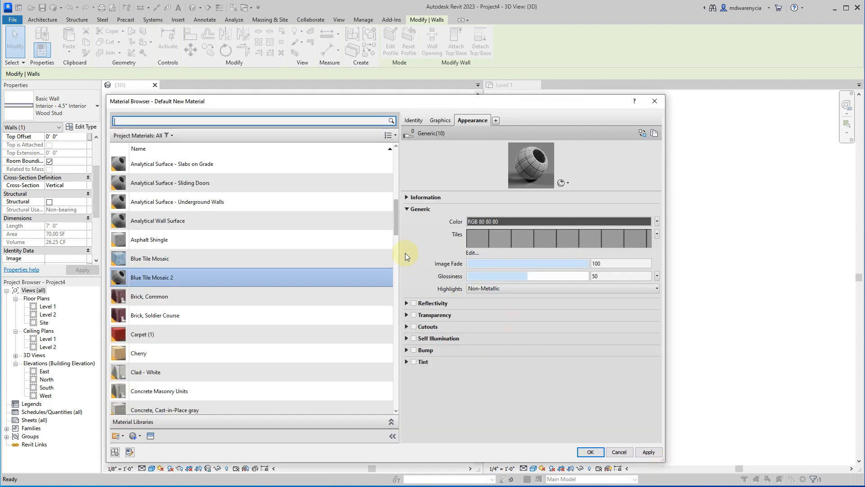
pyautogui.moveTo(399, 252); pyautogui.dragTo(267, 252)
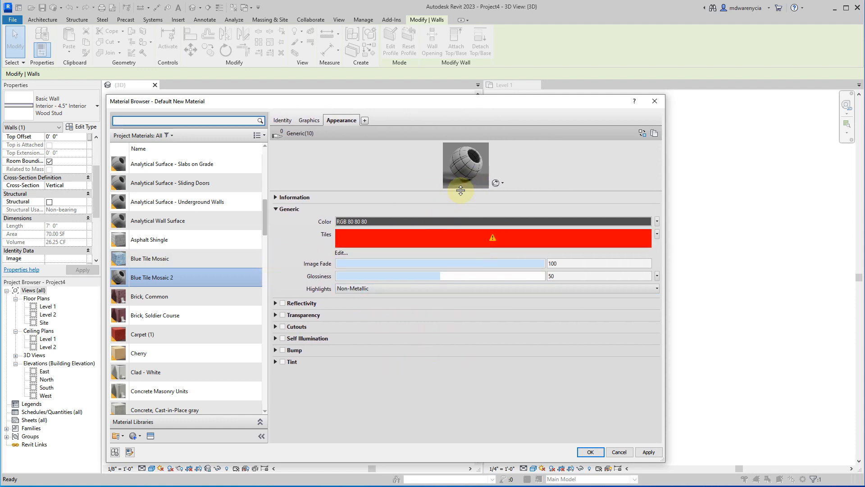
pyautogui.click(476, 174)
pyautogui.click(501, 182)
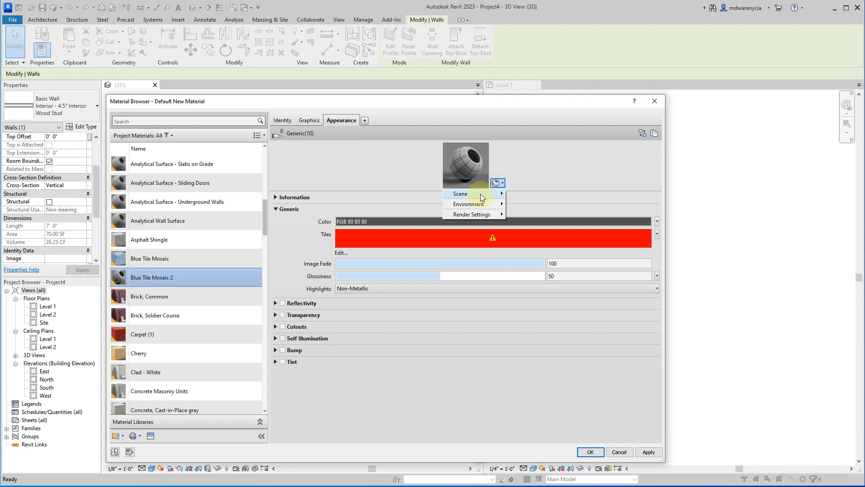
pyautogui.moveTo(480, 194)
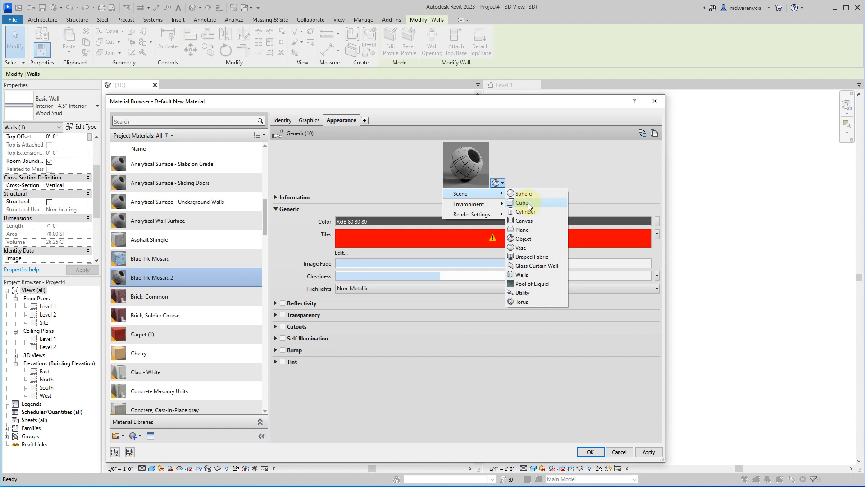
pyautogui.click(528, 256)
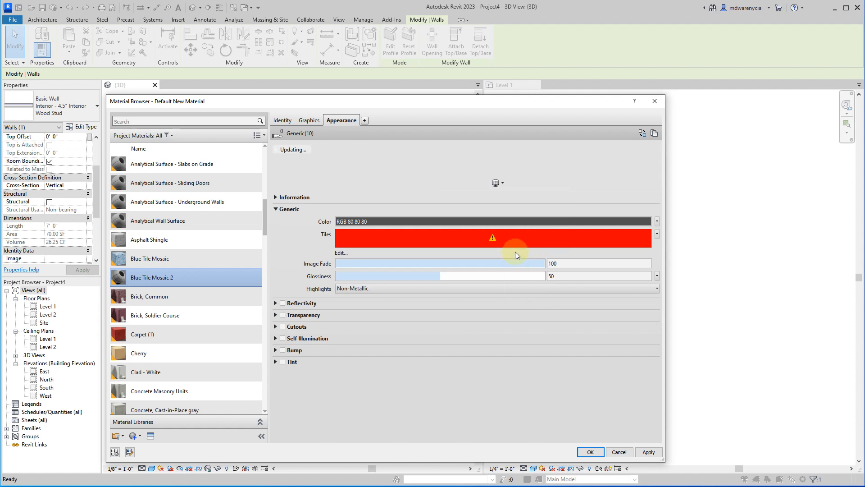
# Switch the appearance preview scene to Cube and enlarge the preview image.
pyautogui.click(499, 183)
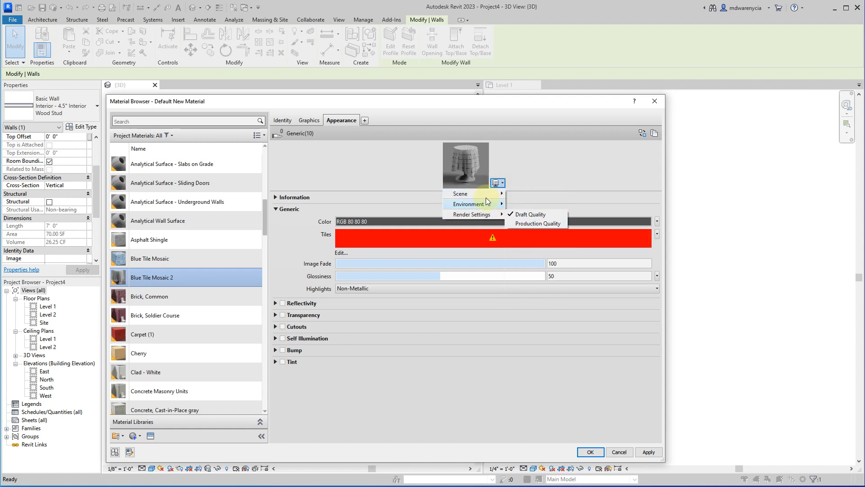
pyautogui.moveTo(490, 194)
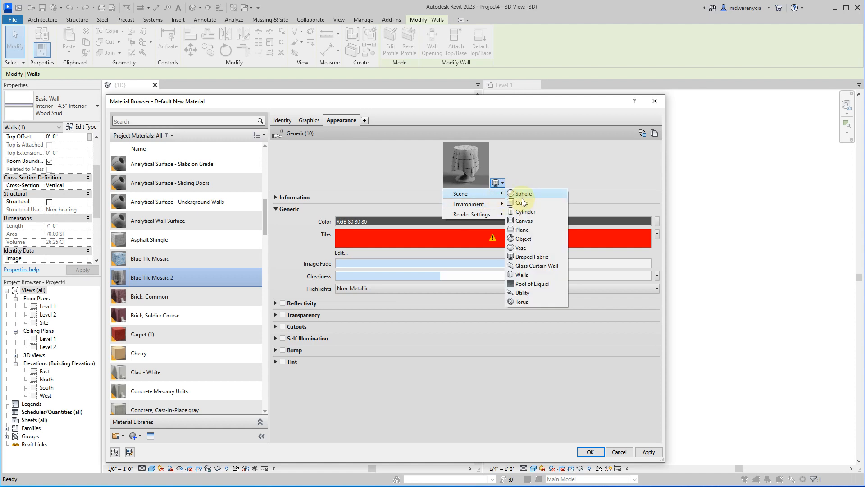
pyautogui.click(522, 203)
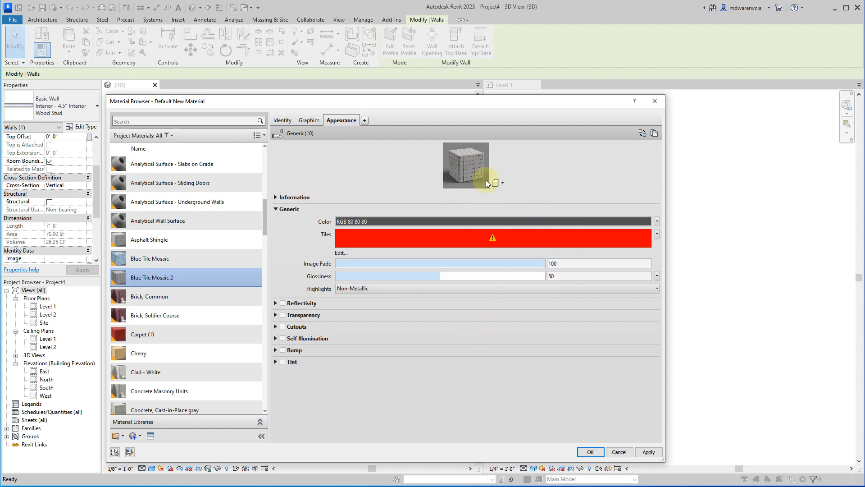
pyautogui.moveTo(506, 191); pyautogui.dragTo(510, 246)
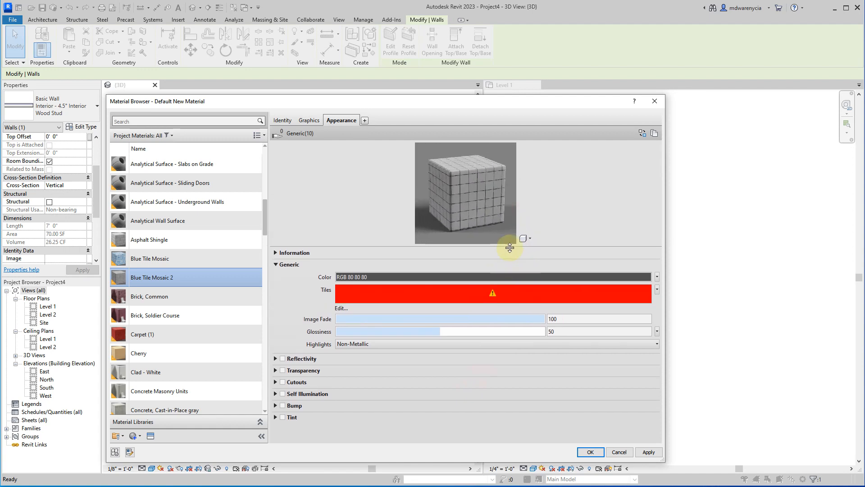
# Open the Tiles texture for editing in an enlarged Texture Editor and set its pattern type to English Bond.
pyautogui.click(339, 308)
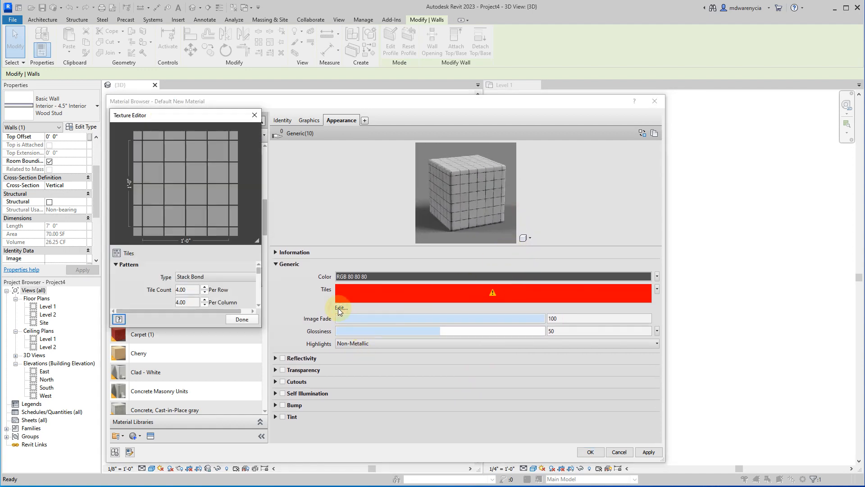
pyautogui.click(242, 319)
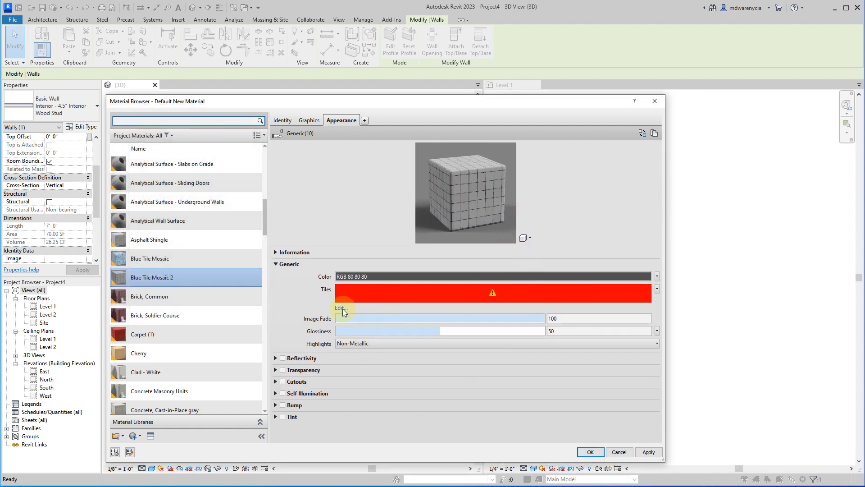
pyautogui.click(341, 308)
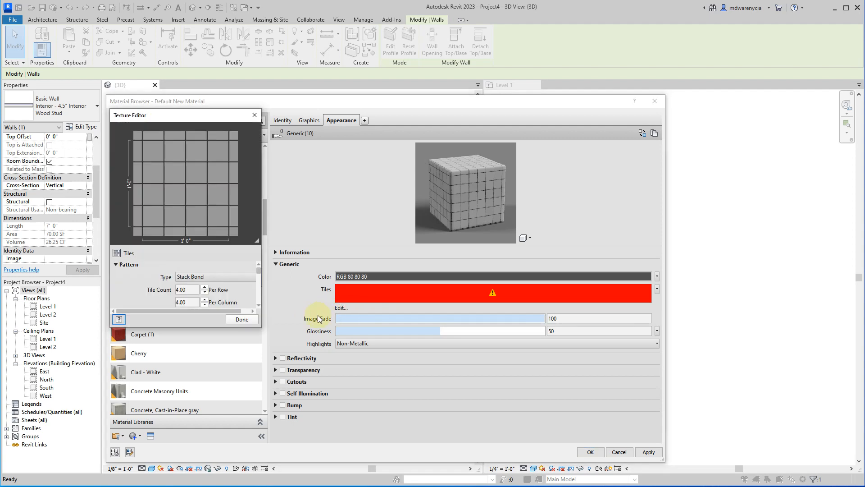
pyautogui.moveTo(262, 327); pyautogui.dragTo(381, 440)
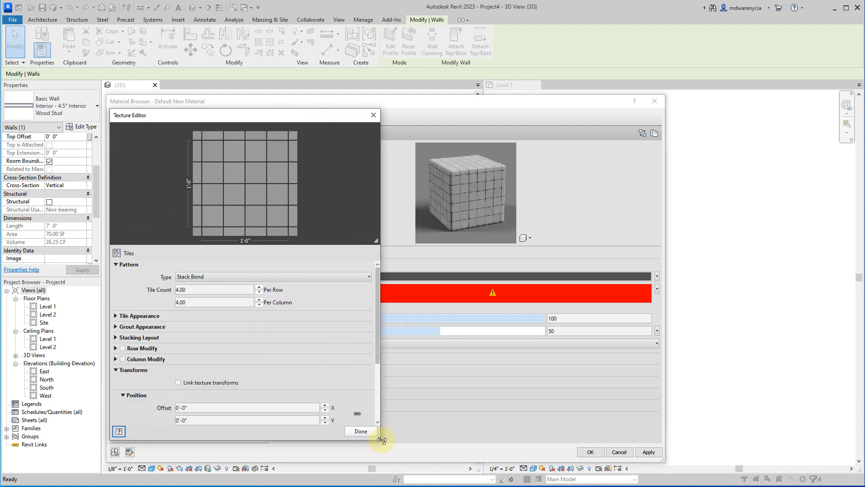
pyautogui.click(232, 278)
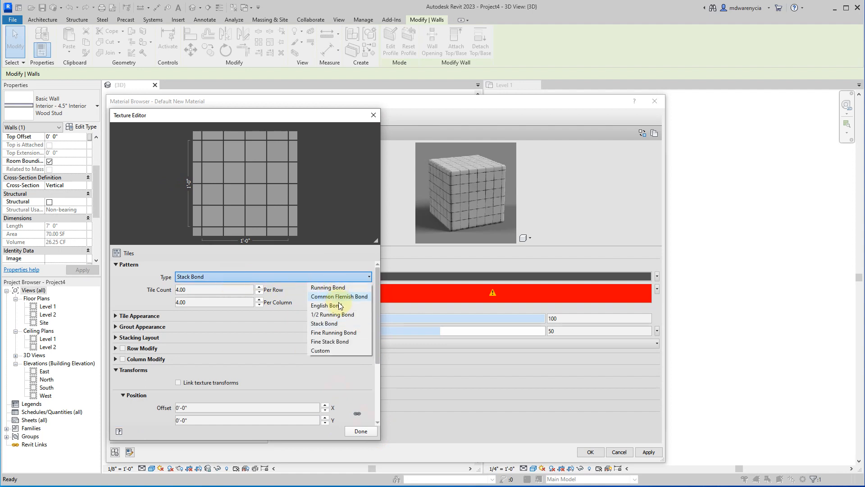
pyautogui.click(337, 305)
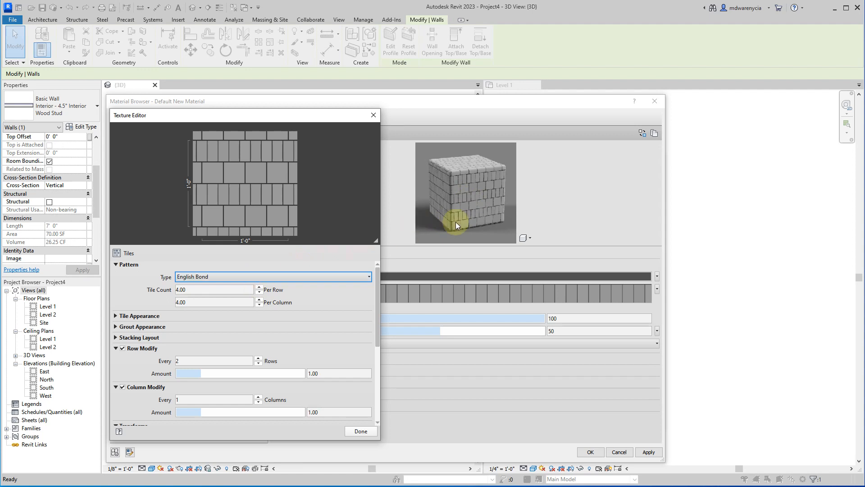
# Set the tile count of the English Bond pattern to 8 per row.
pyautogui.click(216, 290)
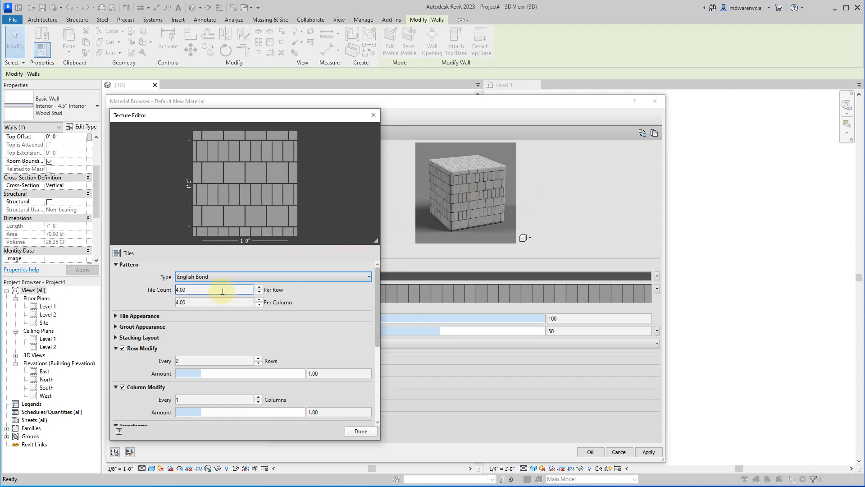
pyautogui.click(176, 288)
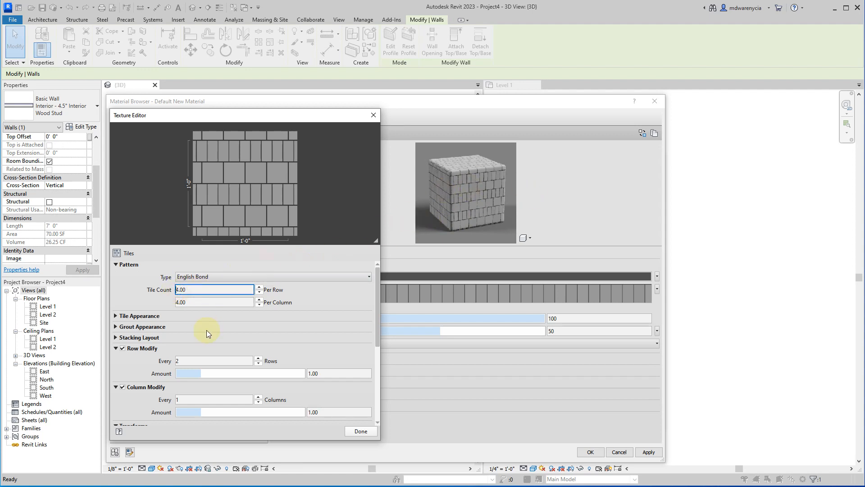
pyautogui.write('8')
pyautogui.press('Tab')
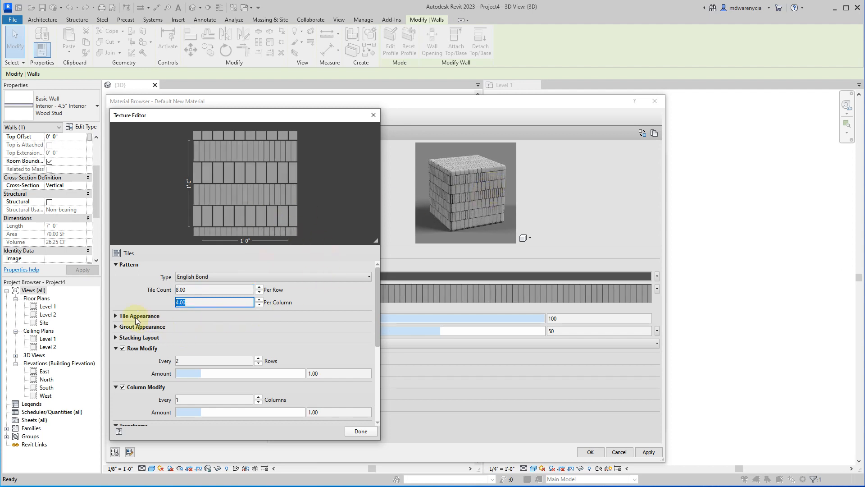
# Set the tile color to light blue RGB 109 210 243, with color variance 0.71 and fade variance 0.05.
pyautogui.click(116, 315)
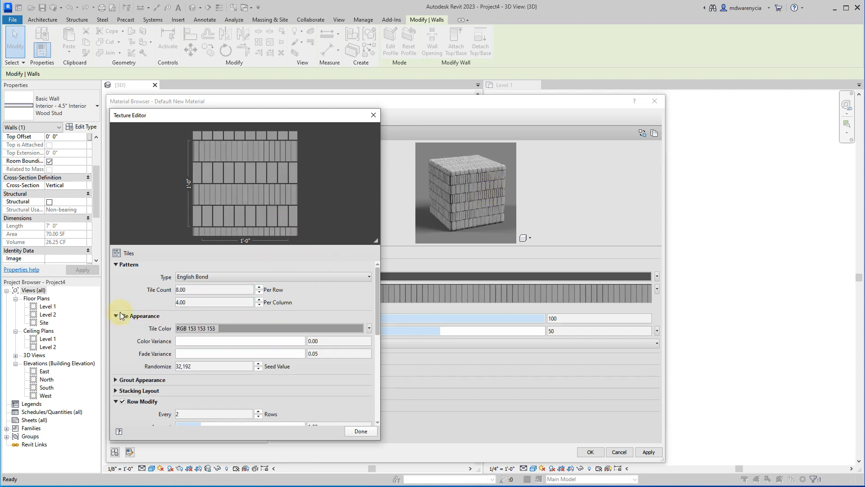
pyautogui.click(370, 329)
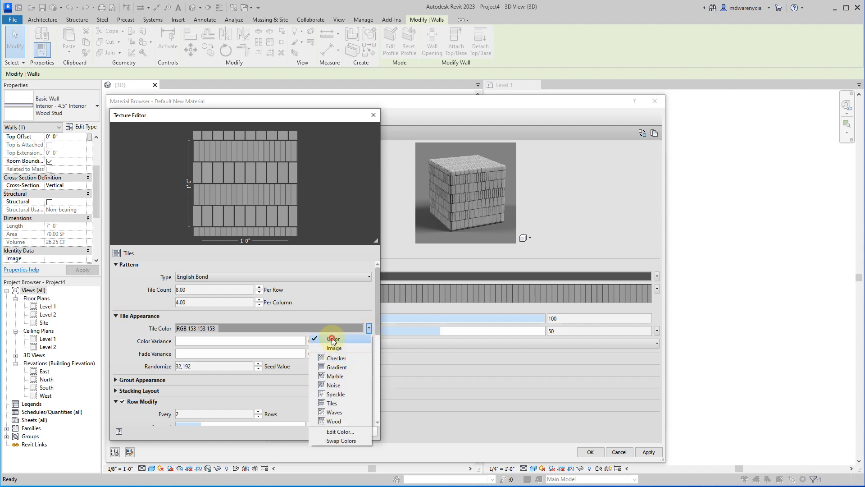
pyautogui.click(335, 339)
pyautogui.click(282, 355)
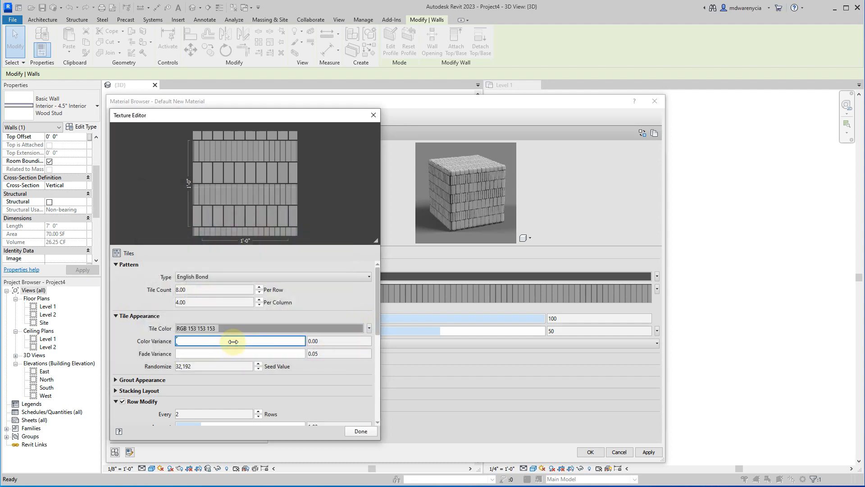
pyautogui.click(369, 329)
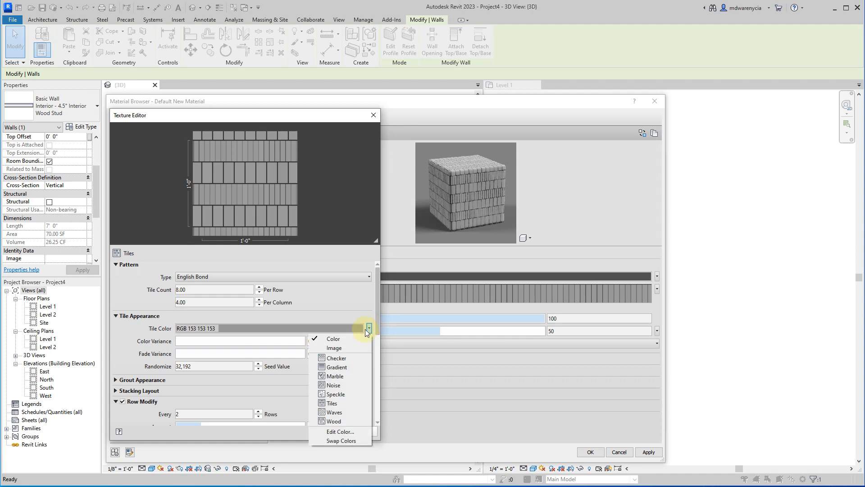
pyautogui.click(336, 338)
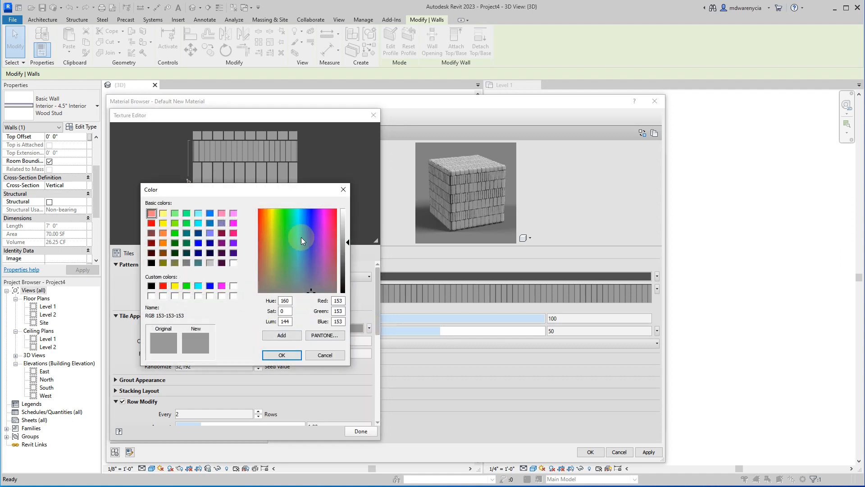
pyautogui.click(301, 220)
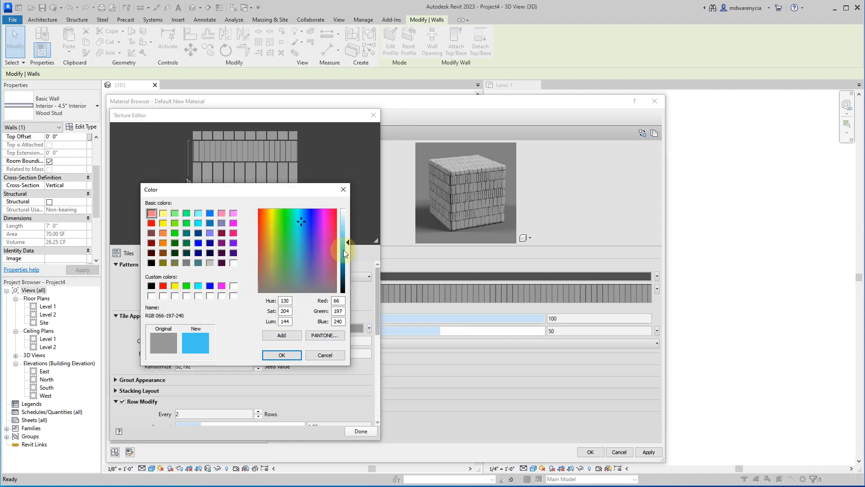
pyautogui.moveTo(343, 249); pyautogui.dragTo(348, 235)
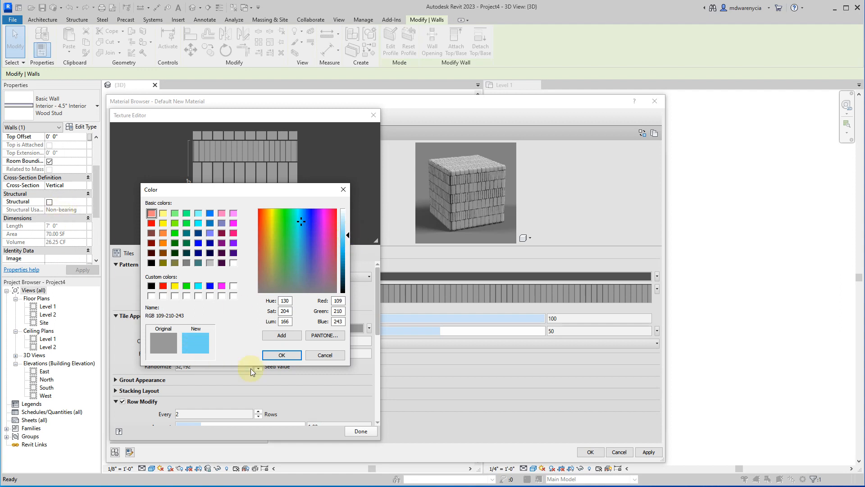
pyautogui.click(281, 355)
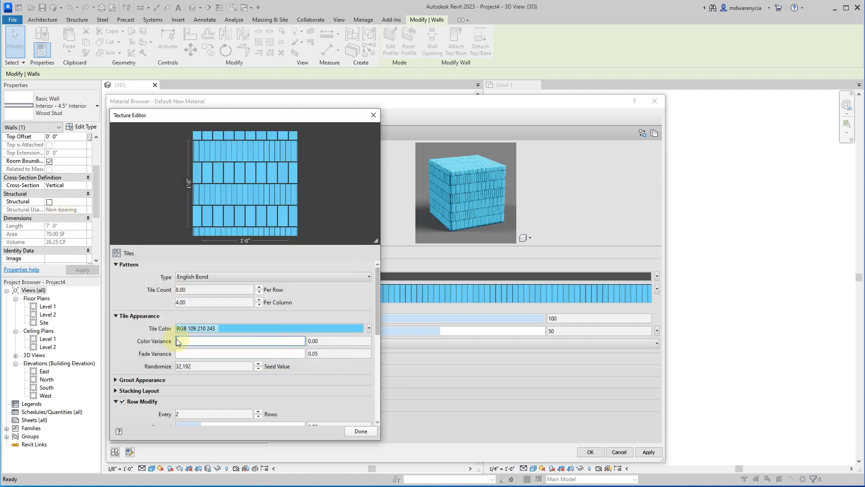
pyautogui.moveTo(177, 339); pyautogui.dragTo(197, 352)
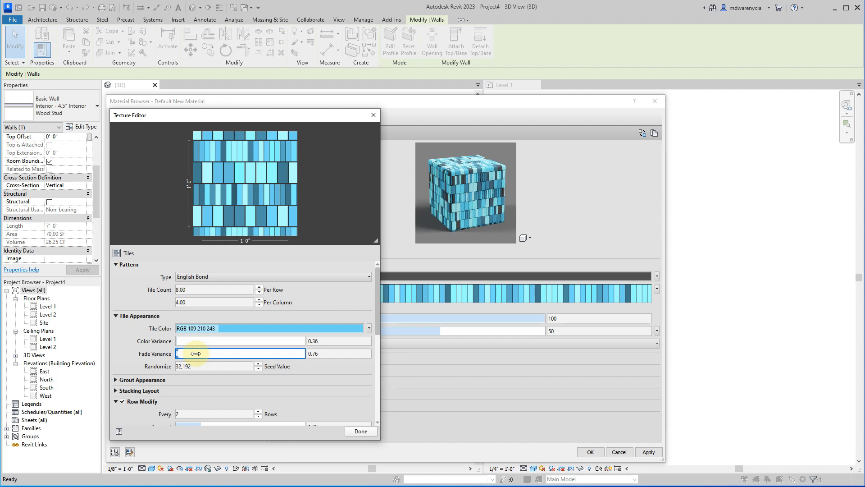
pyautogui.moveTo(196, 353); pyautogui.dragTo(210, 344)
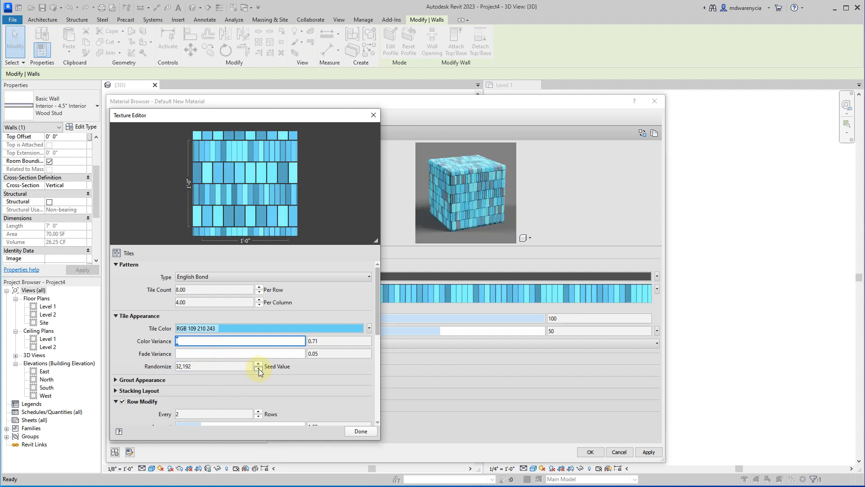
# Set the grout color of the tile texture to light gray RGB 187 187 187.
pyautogui.click(120, 380)
pyautogui.click(190, 358)
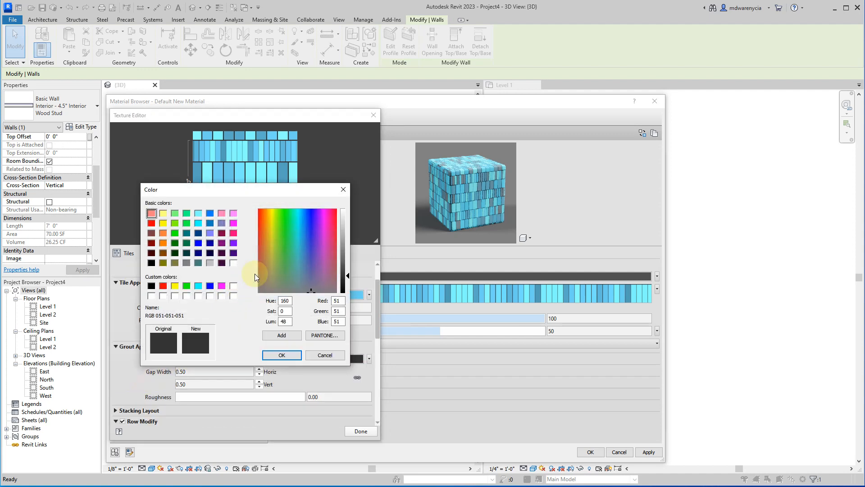
pyautogui.moveTo(347, 220); pyautogui.dragTo(346, 231)
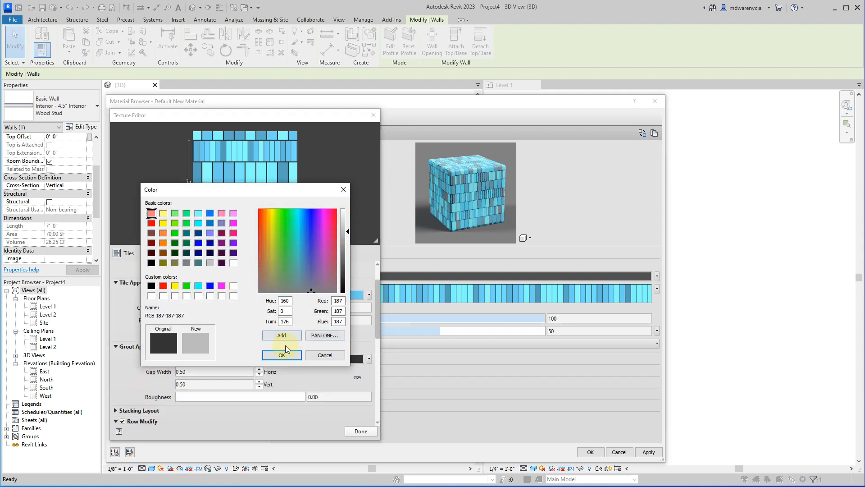
pyautogui.click(282, 354)
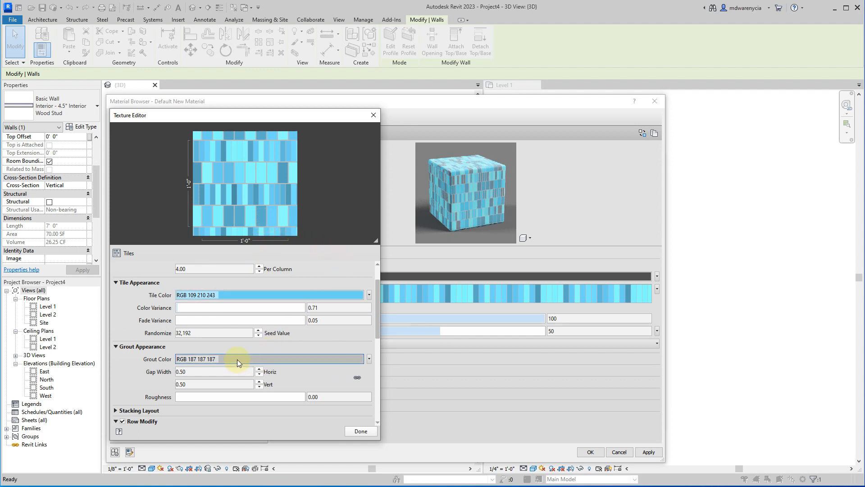
# Darken the grout color of the tile texture to RGB 69 69 69.
pyautogui.click(269, 356)
pyautogui.moveTo(345, 255); pyautogui.dragTo(348, 270)
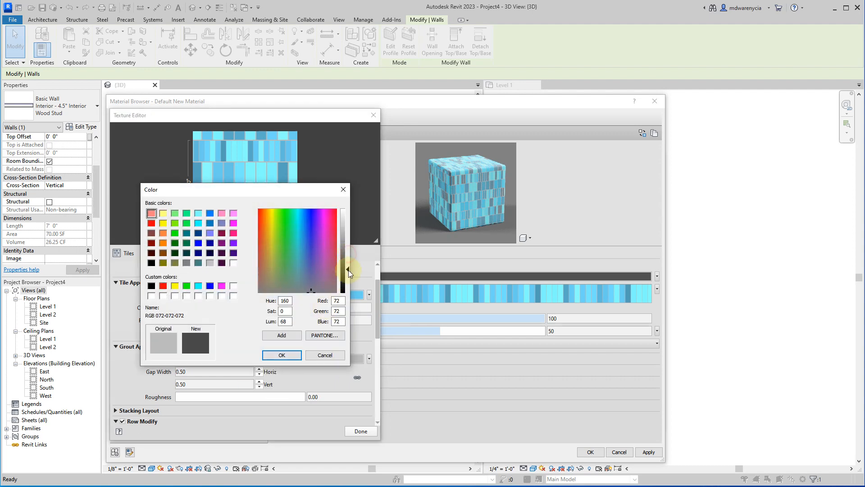
pyautogui.click(281, 355)
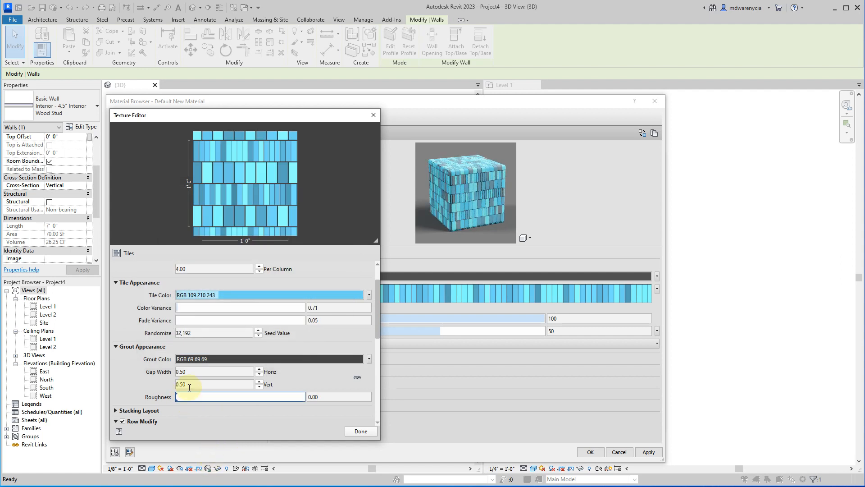
# Set the horizontal and vertical grout gap widths to 0.25 and the grout roughness to 3.53.
pyautogui.moveTo(234, 371); pyautogui.dragTo(175, 370)
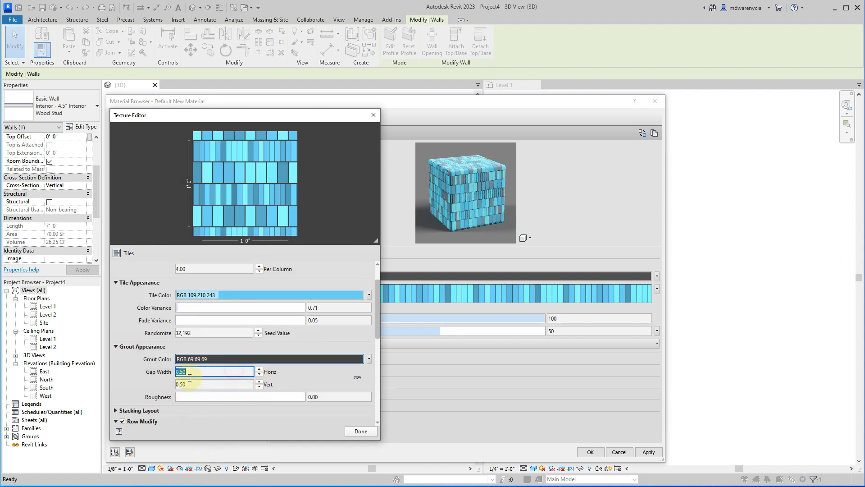
pyautogui.write('0.2')
pyautogui.press('Tab')
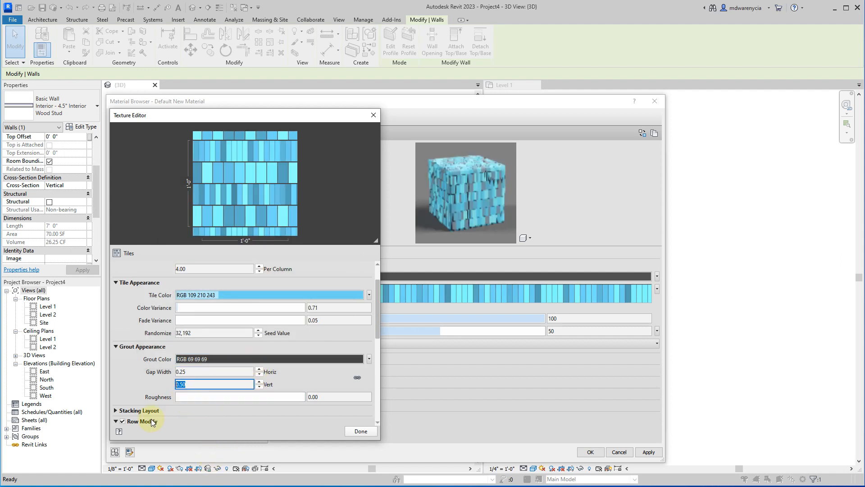
pyautogui.write('0.25')
pyautogui.press('Tab')
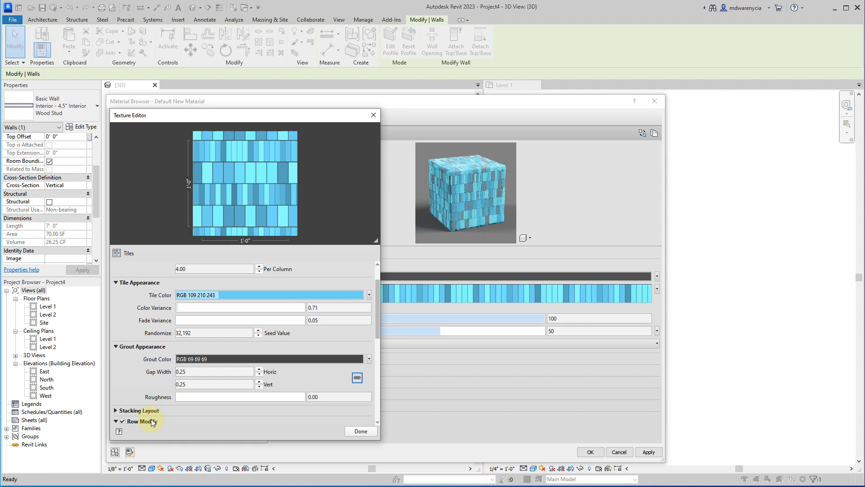
pyautogui.click(206, 396)
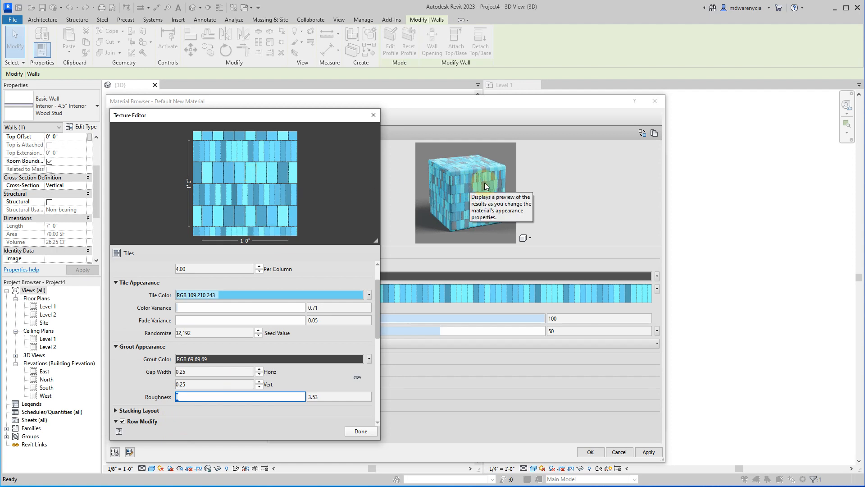
# Raise the Row Modify interval of the tile texture so fewer rows change, and finish editing the texture.
pyautogui.click(118, 410)
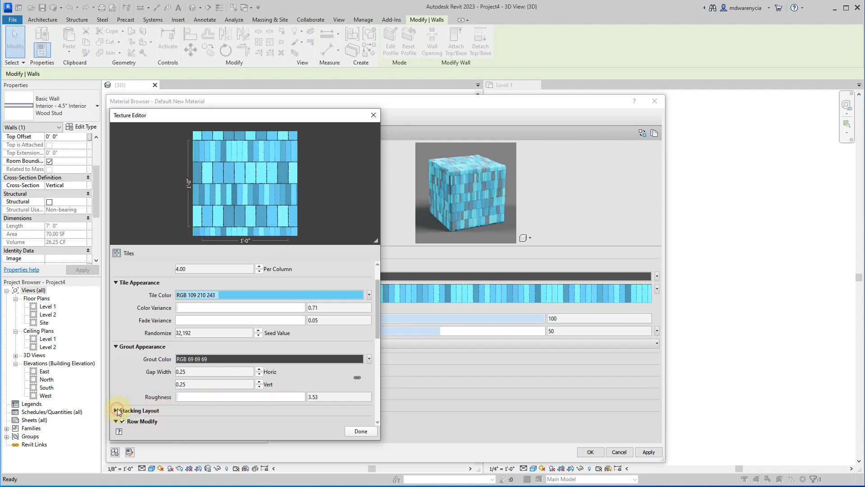
pyautogui.scroll(-2, 173, 347)
pyautogui.click(258, 367)
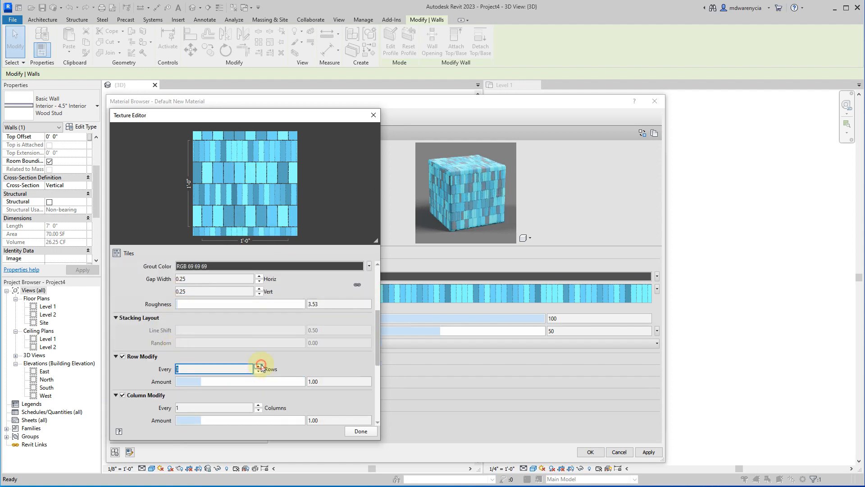
pyautogui.click(259, 366)
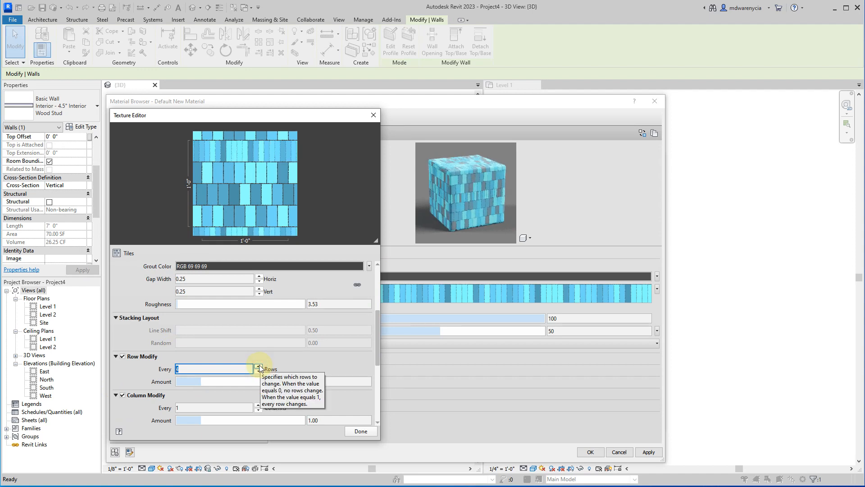
pyautogui.click(259, 366)
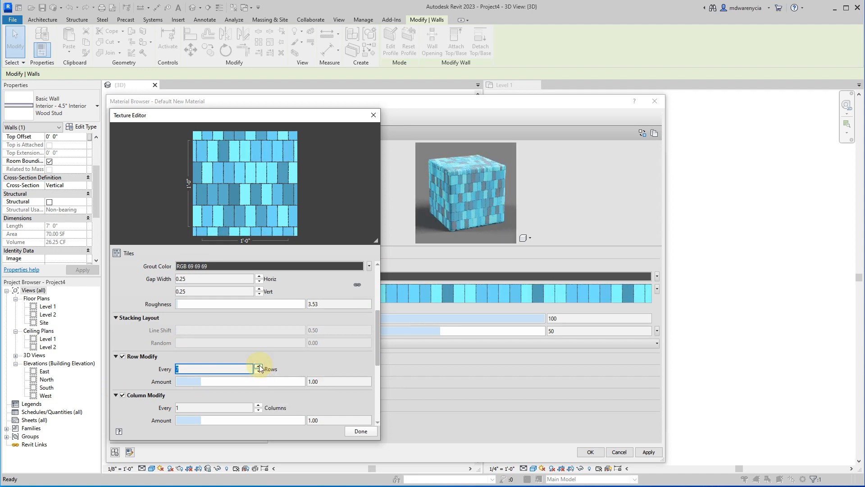
pyautogui.click(259, 367)
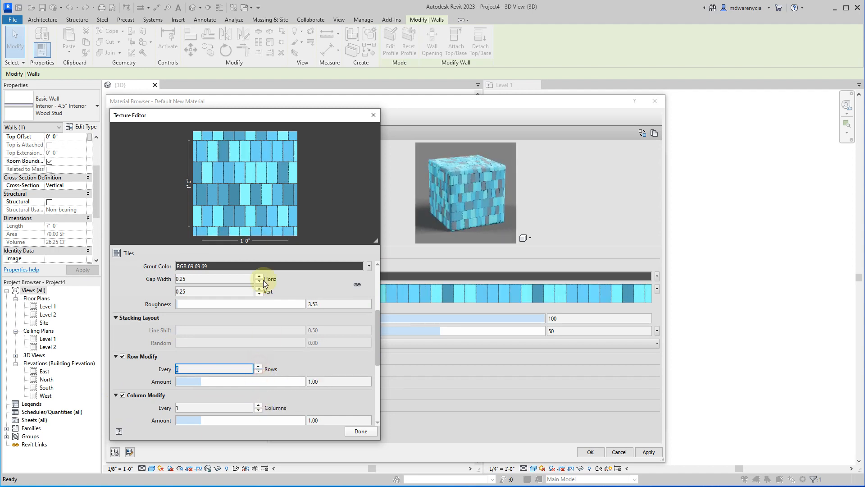
pyautogui.click(360, 431)
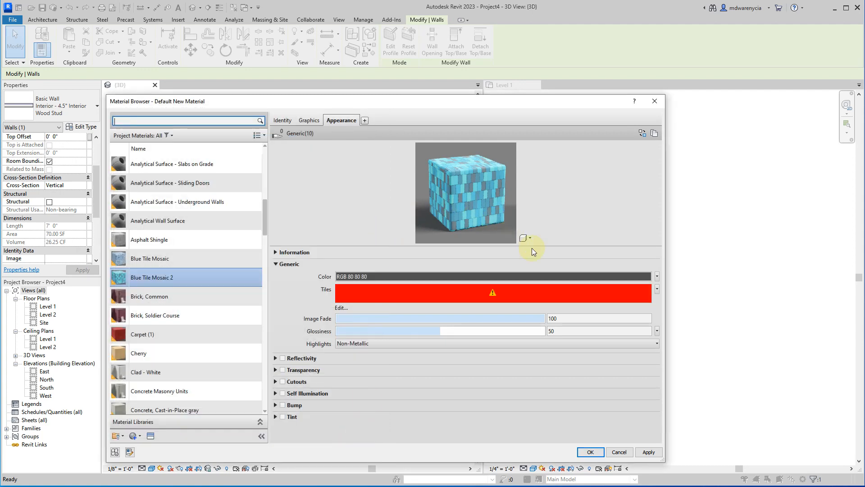
# Enlarge the material preview and compare the appearance of Blue Tile Mosaic with Blue Tile Mosaic 2.
pyautogui.moveTo(537, 246); pyautogui.dragTo(545, 399)
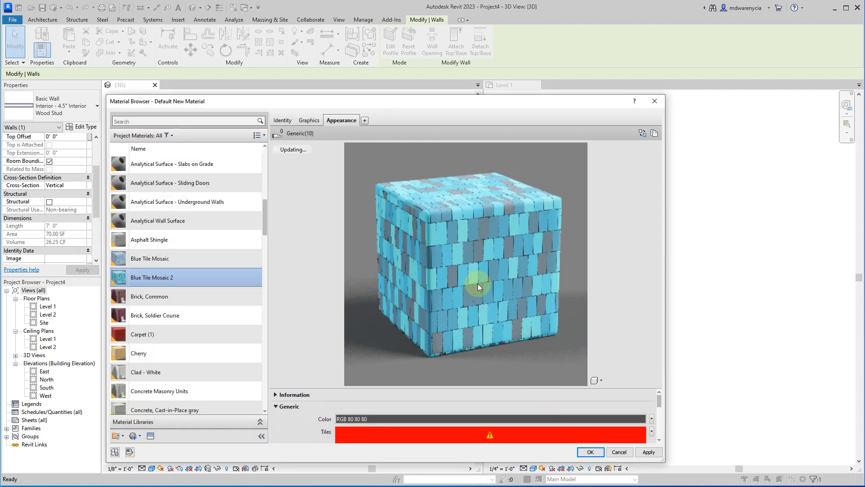
pyautogui.click(164, 262)
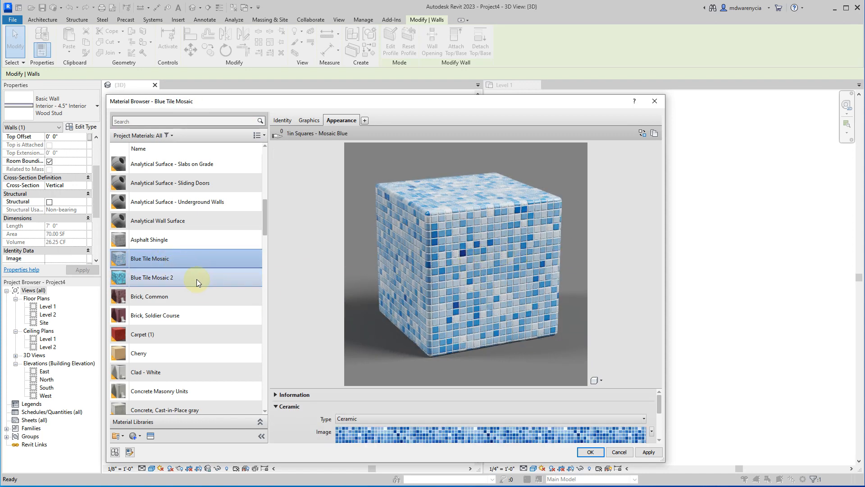
pyautogui.click(191, 275)
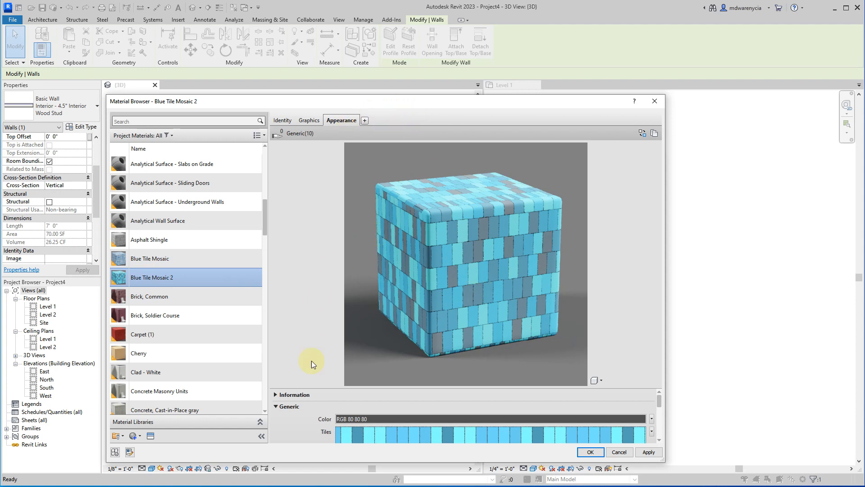
# Shrink the material preview and open the choice of texture types for Blue Tile Mosaic 2's generic tile pattern.
pyautogui.moveTo(322, 388); pyautogui.dragTo(327, 259)
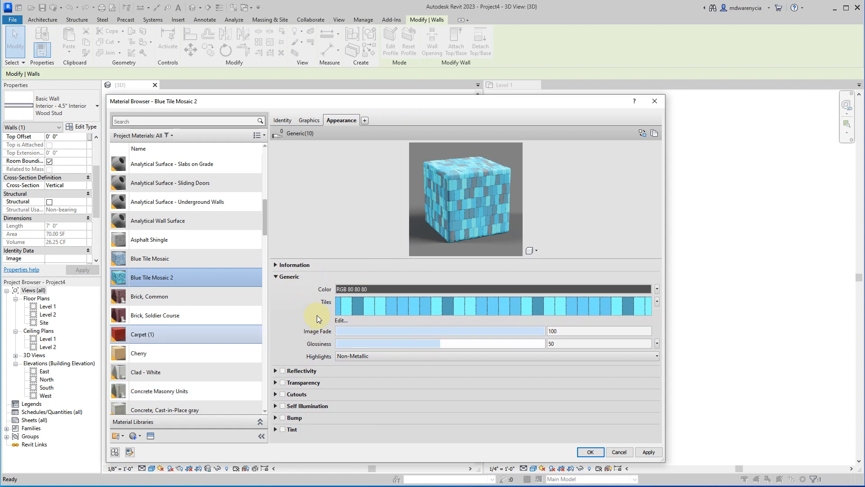
pyautogui.click(657, 302)
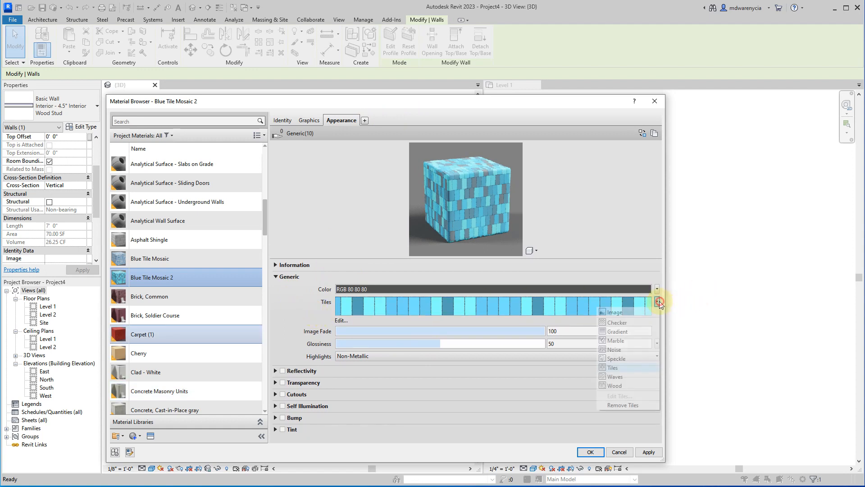
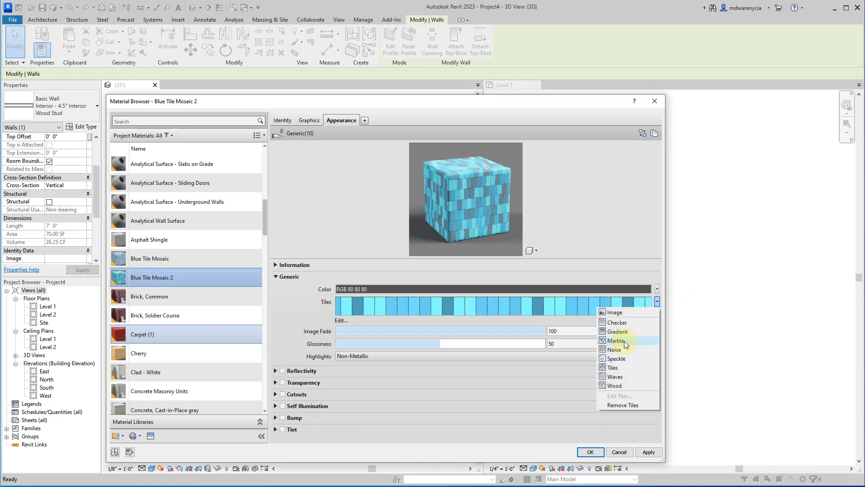
# Duplicate the Blue Tile Mosaic 2 material together with its assets and name the copy Blue Marble.
pyautogui.click(315, 244)
pyautogui.rightClick(174, 277)
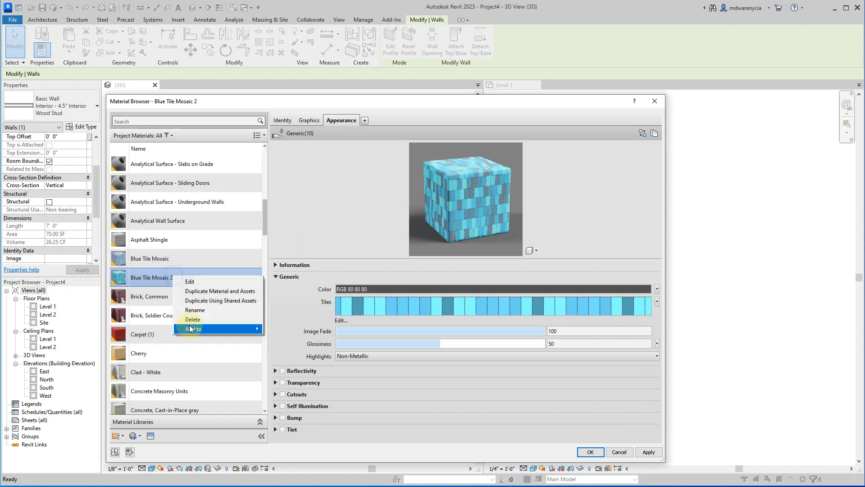
pyautogui.click(192, 293)
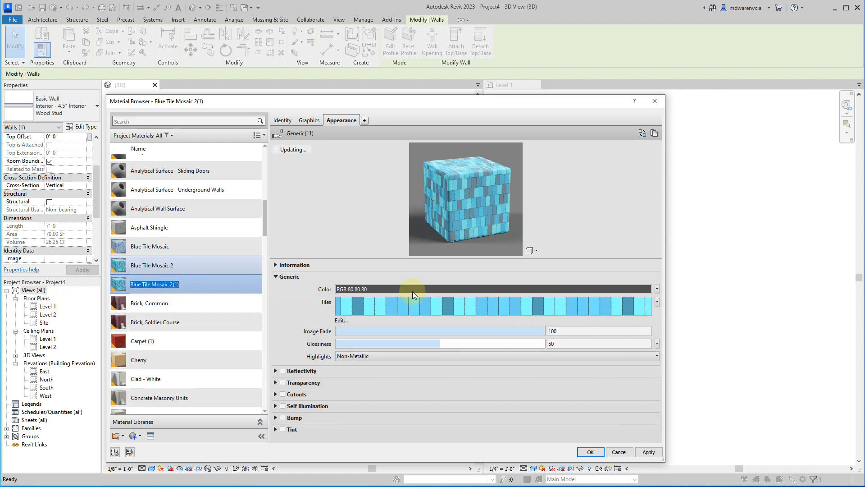
pyautogui.click(202, 289)
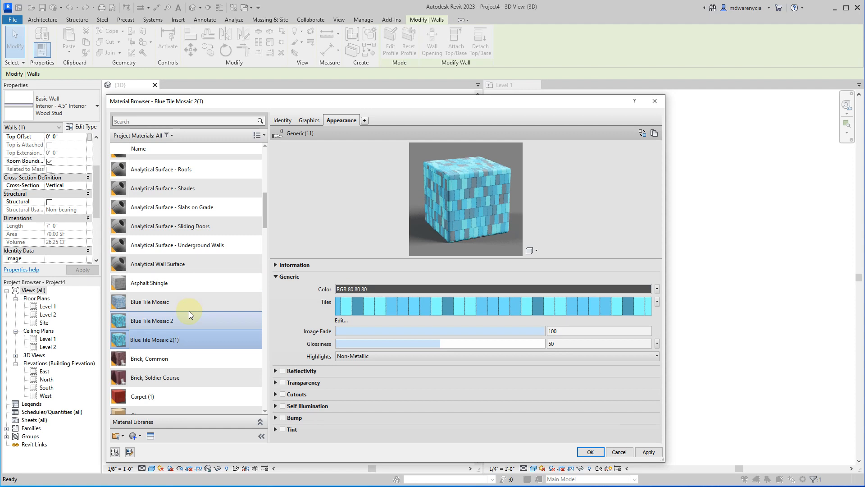
pyautogui.hotkey('ctrl', 'shift', 'Left')
pyautogui.hotkey('ctrl', 'shift', 'Left')
pyautogui.hotkey('ctrl', 'shift', 'Left')
pyautogui.hotkey('ctrl', 'shift', 'Left')
pyautogui.hotkey('ctrl', 'shift', 'Right')
pyautogui.write('Marble')
pyautogui.press('Return')
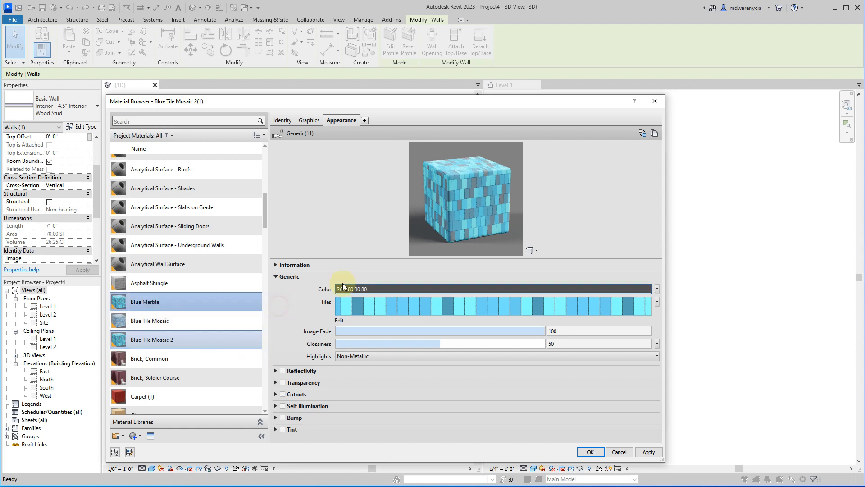
# Replace Blue Marble's tile texture with a Marble texture and set its vein color to RGB 153 163 249.
pyautogui.click(657, 302)
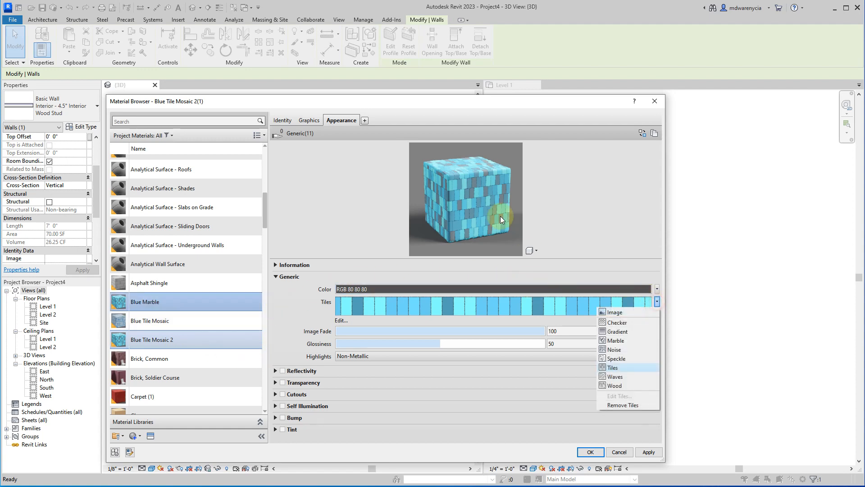
pyautogui.click(621, 341)
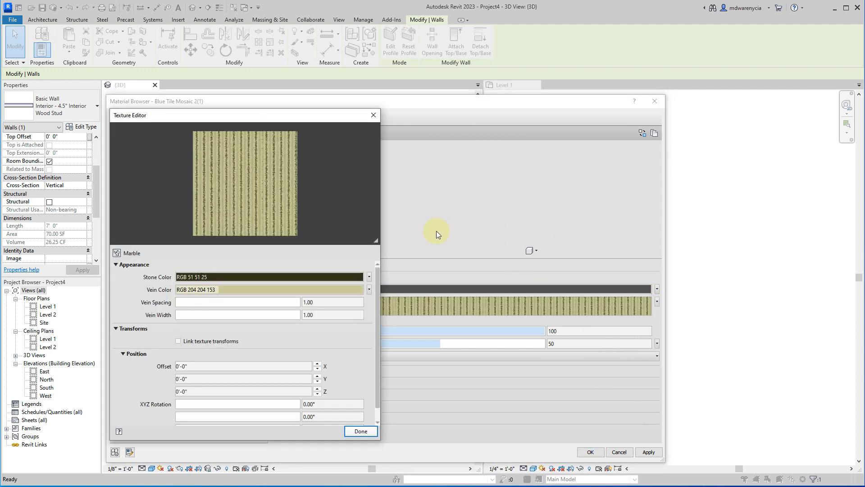
pyautogui.click(230, 290)
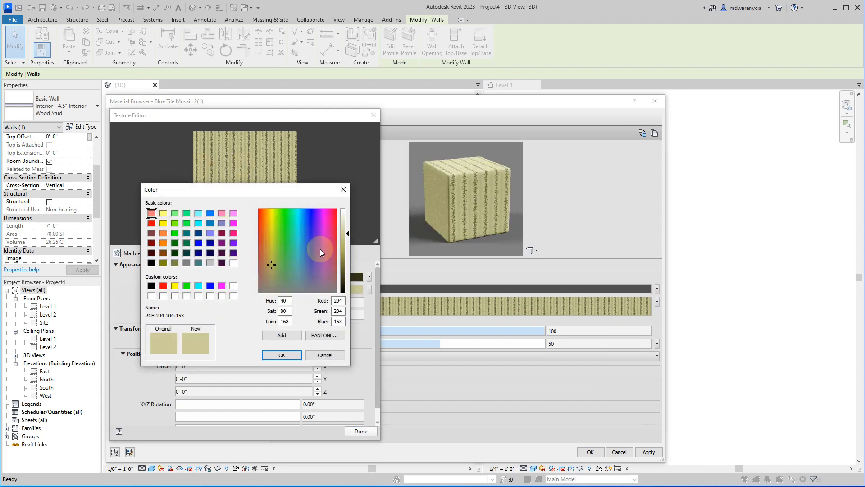
pyautogui.click(308, 218)
pyautogui.click(343, 227)
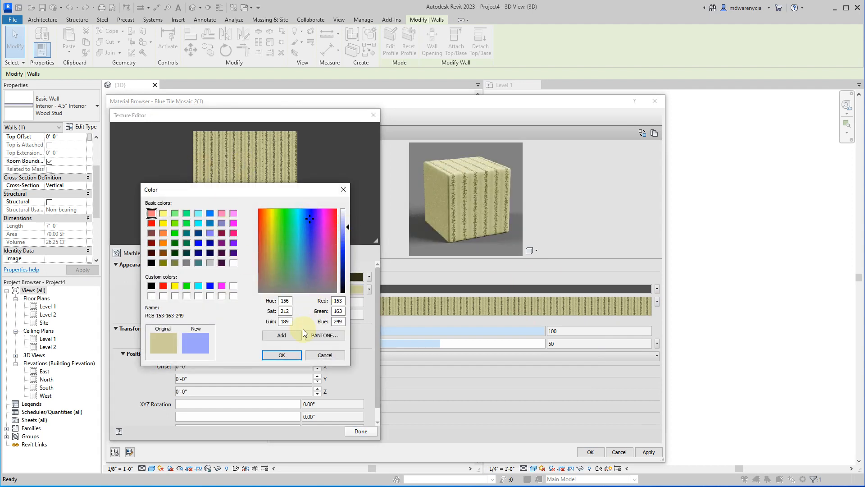
pyautogui.click(281, 354)
# Set the marble vein spacing to 3.21 and width to 5.41, with texture offsets of 0'-2-1/4" in X and -0'-1/4" in Y.
pyautogui.moveTo(204, 304)
pyautogui.mouseDown()
pyautogui.moveTo(215, 304)
pyautogui.moveTo(193, 315)
pyautogui.moveTo(202, 304)
pyautogui.mouseUp()
pyautogui.click(235, 365)
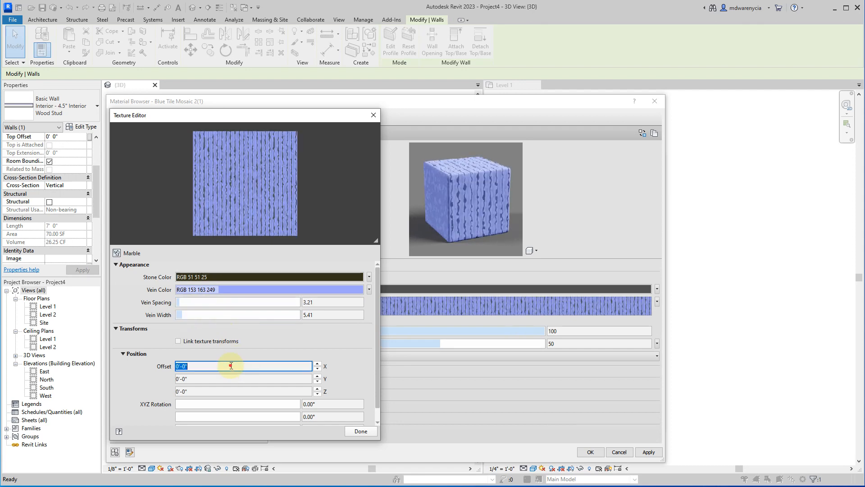
pyautogui.scroll(3, 285, 365)
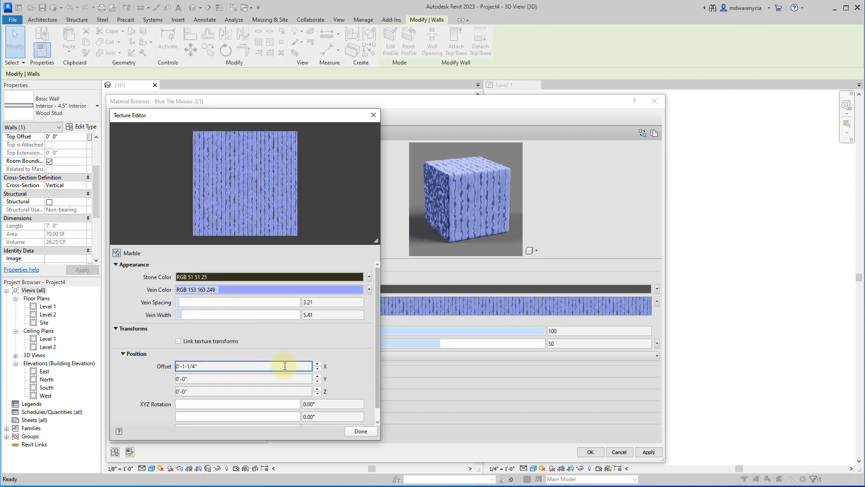
pyautogui.click(252, 378)
pyautogui.scroll(-1, 253, 378)
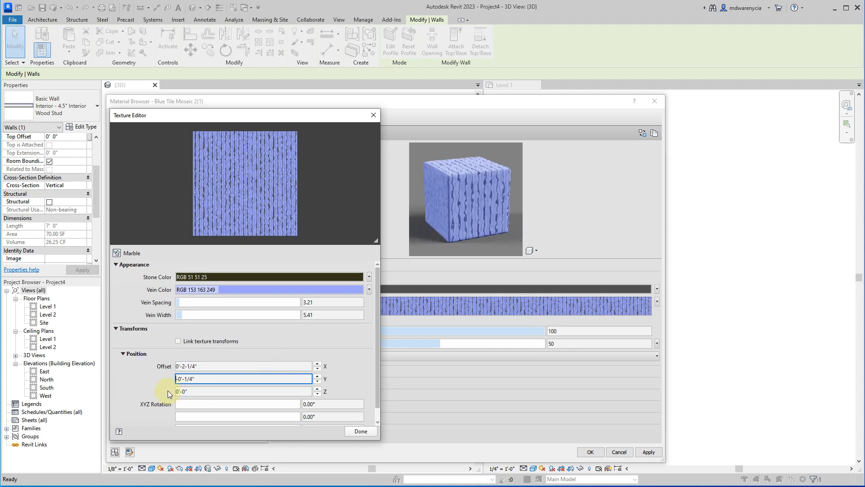
pyautogui.click(178, 341)
pyautogui.click(177, 342)
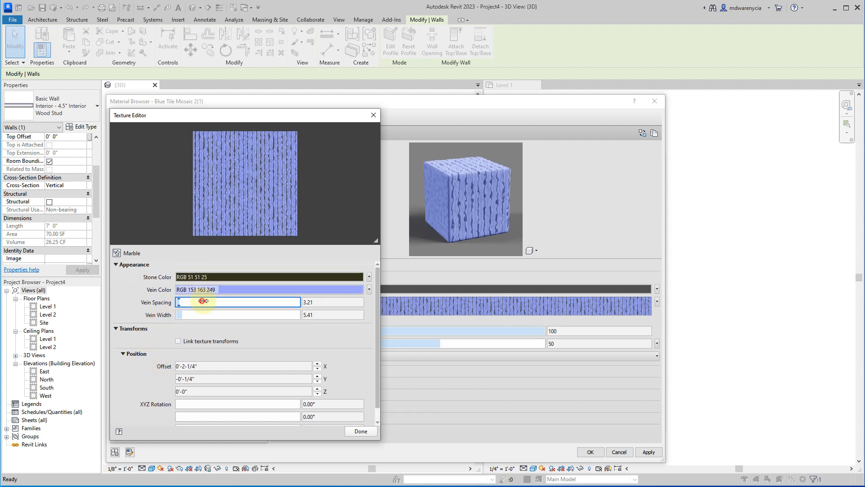
# Increase the marble vein spacing to 22.69 and the vein width to 35.17, and finish editing the texture.
pyautogui.moveTo(178, 302); pyautogui.dragTo(203, 302)
pyautogui.click(210, 317)
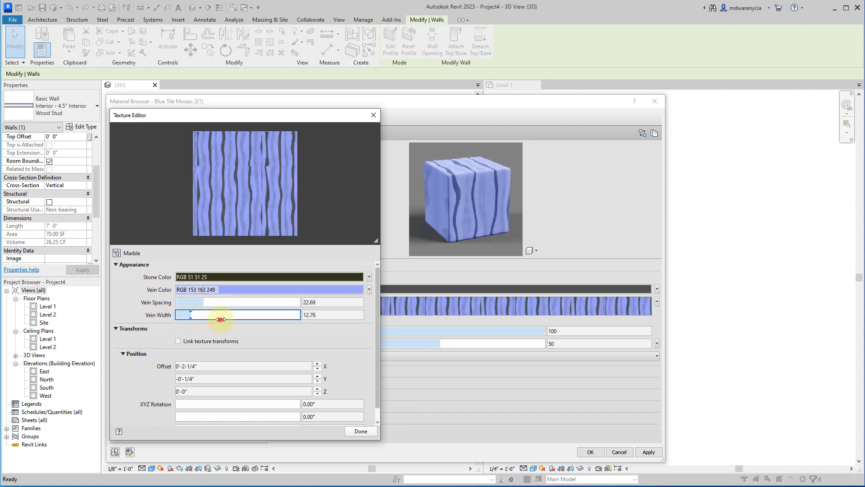
pyautogui.click(220, 319)
pyautogui.click(238, 314)
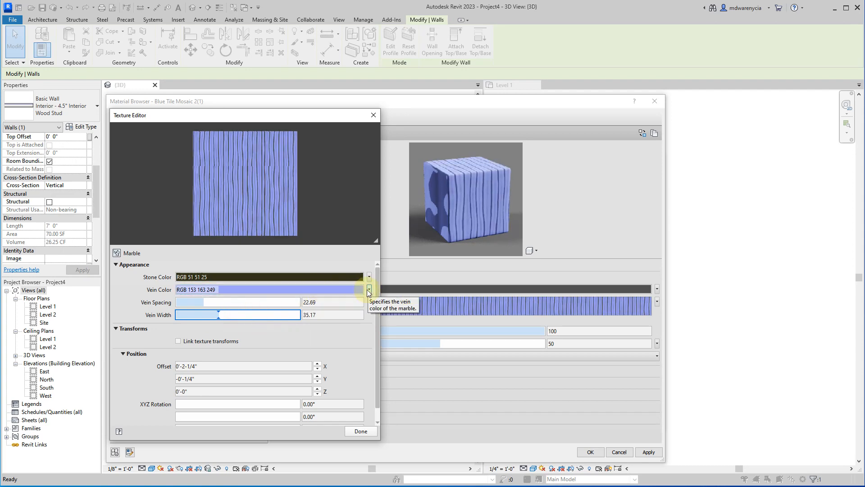
pyautogui.click(363, 431)
pyautogui.click(651, 305)
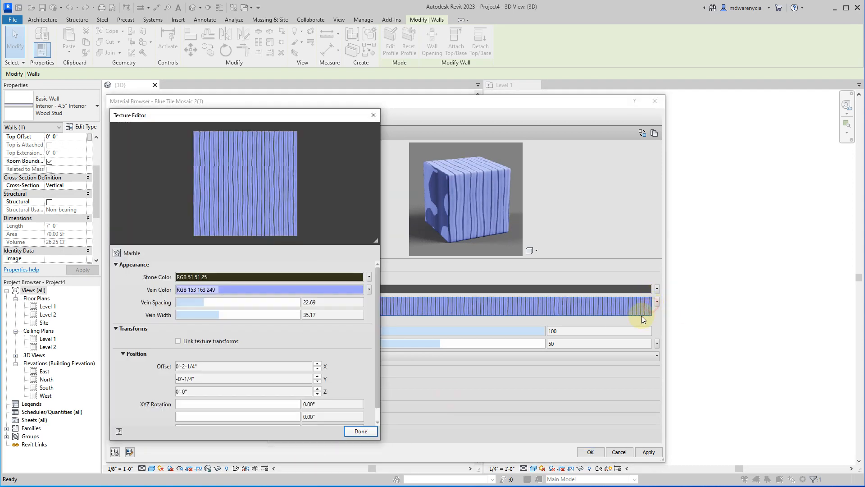
pyautogui.click(375, 435)
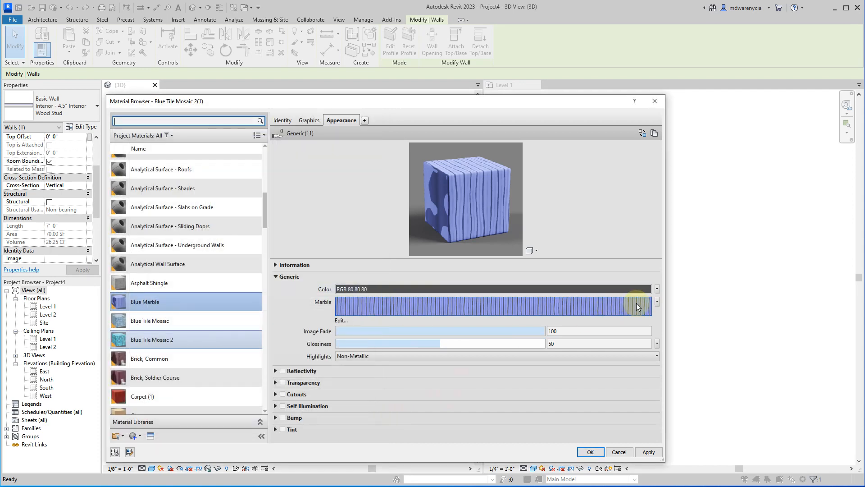
# Change Blue Marble's generic texture to Wood and set its Color 1 to RGB 219 201 157.
pyautogui.click(657, 301)
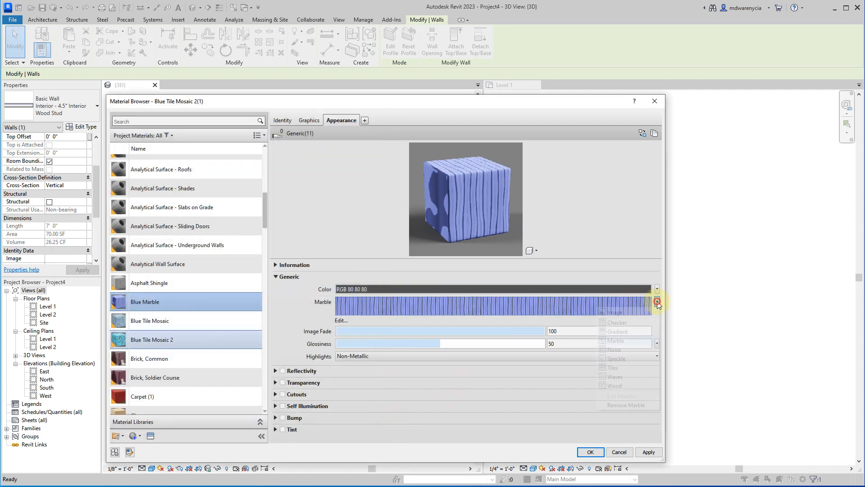
pyautogui.click(620, 384)
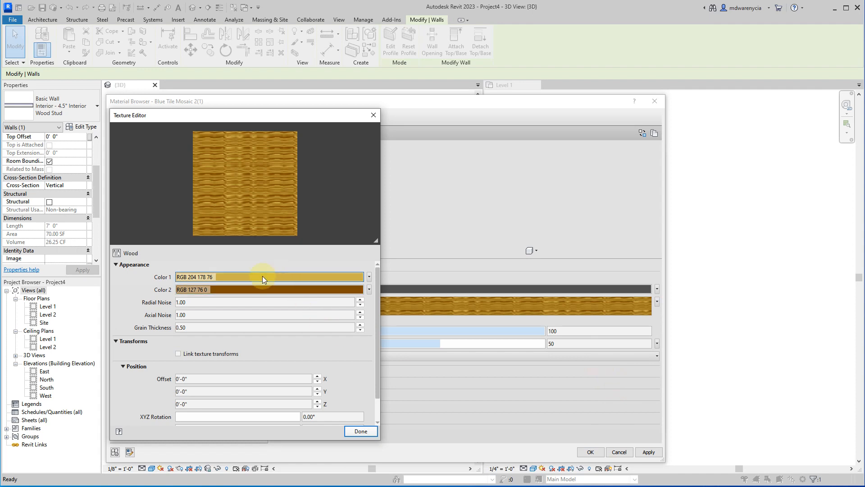
pyautogui.click(236, 276)
pyautogui.click(271, 247)
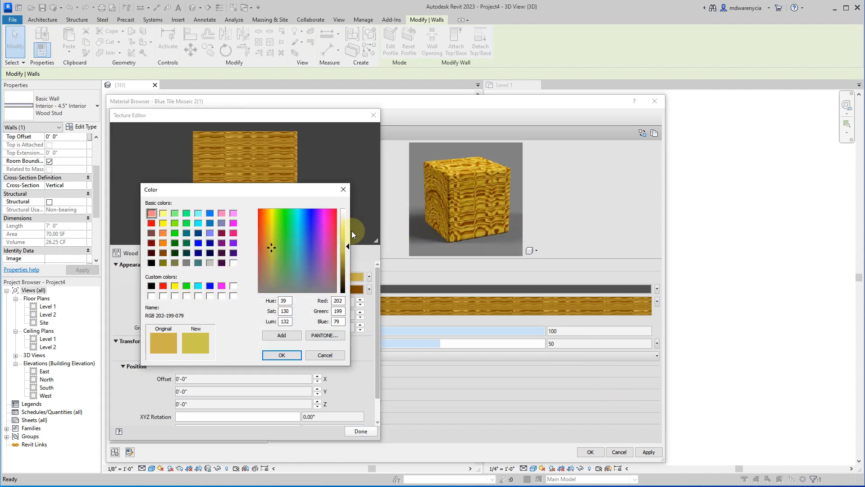
pyautogui.click(268, 255)
pyautogui.click(347, 243)
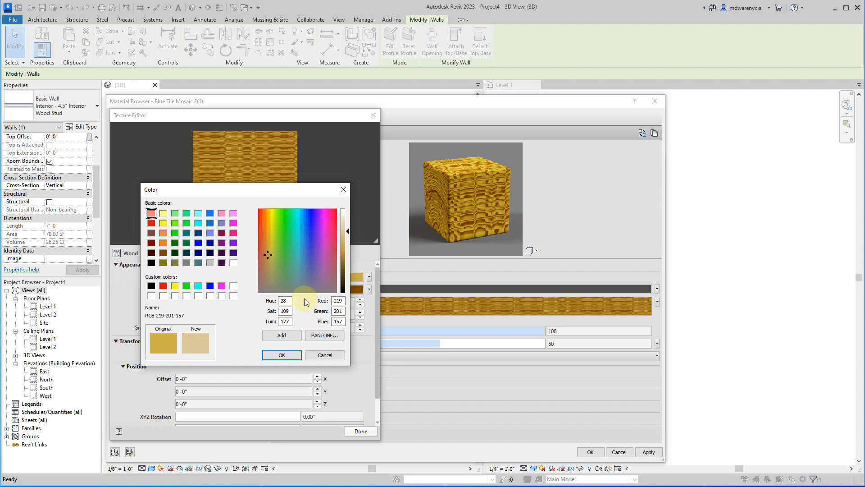
pyautogui.click(282, 354)
# Set Color 2 of the wood texture to a golden brown, RGB 177 138 48.
pyautogui.click(364, 291)
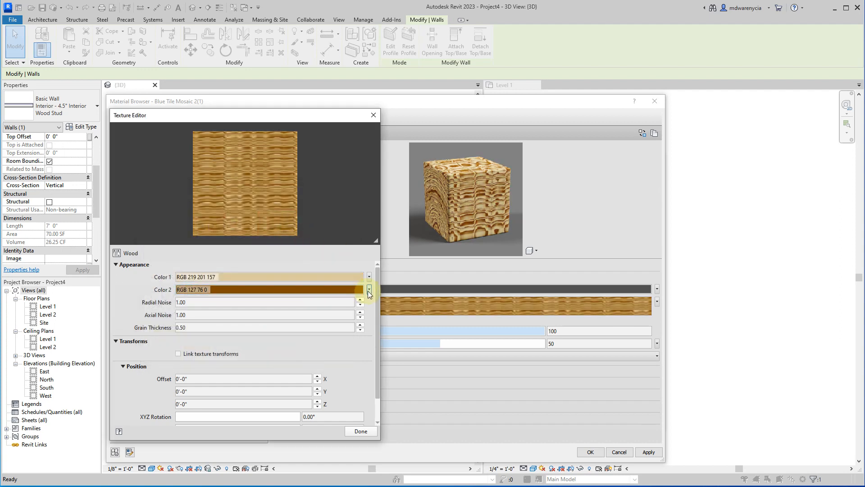
pyautogui.click(368, 290)
pyautogui.click(329, 300)
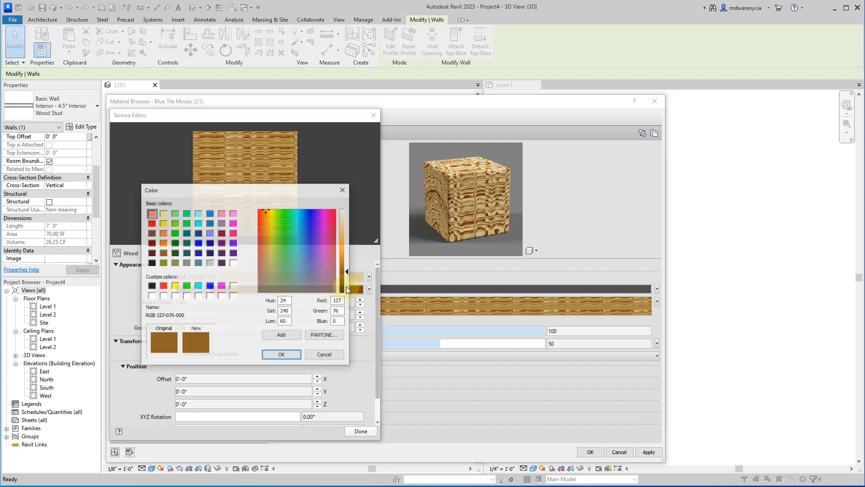
pyautogui.click(348, 252)
pyautogui.click(351, 256)
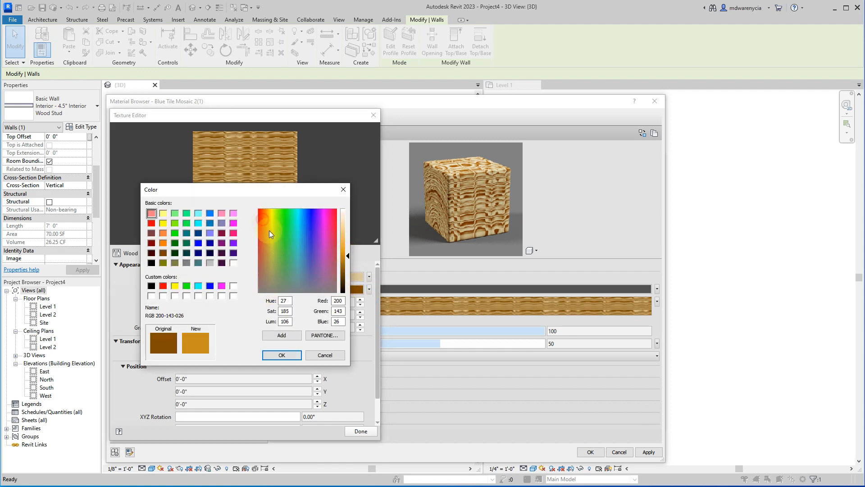
pyautogui.moveTo(269, 230); pyautogui.dragTo(267, 231)
pyautogui.moveTo(269, 239); pyautogui.dragTo(269, 244)
pyautogui.click(282, 355)
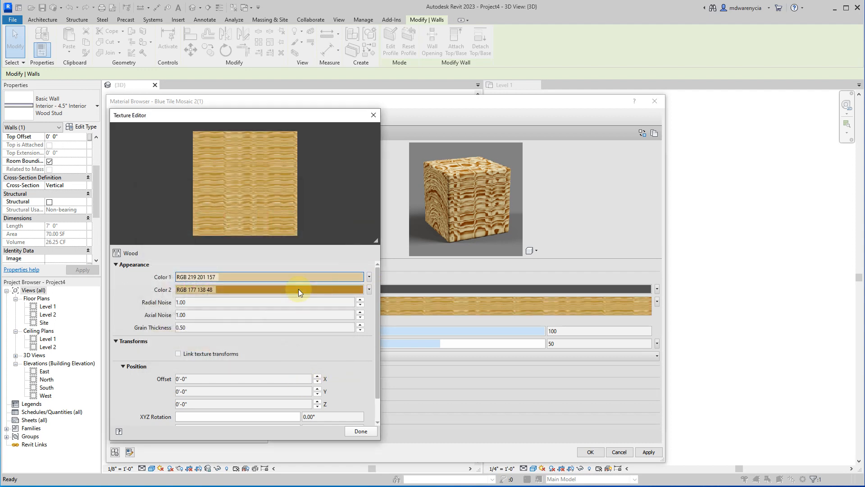
# Try a radial noise of 21.11 and an axial noise of 21.00 on the wood texture.
pyautogui.click(231, 302)
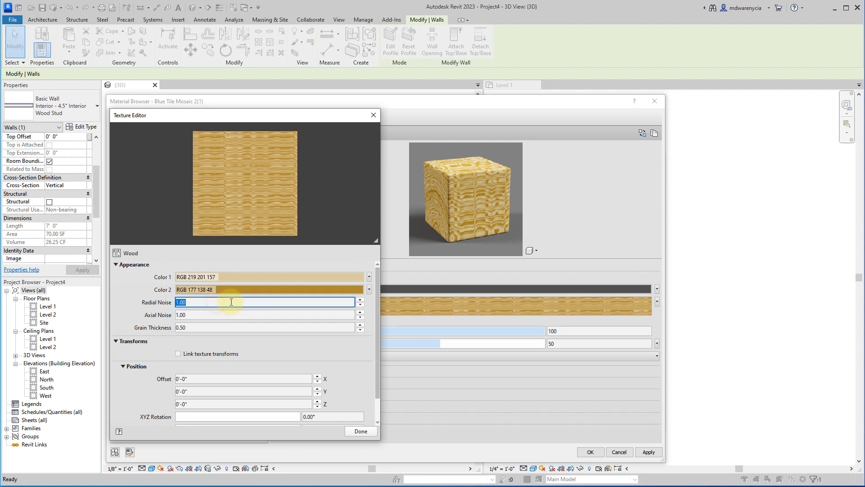
pyautogui.moveTo(235, 302); pyautogui.dragTo(313, 301)
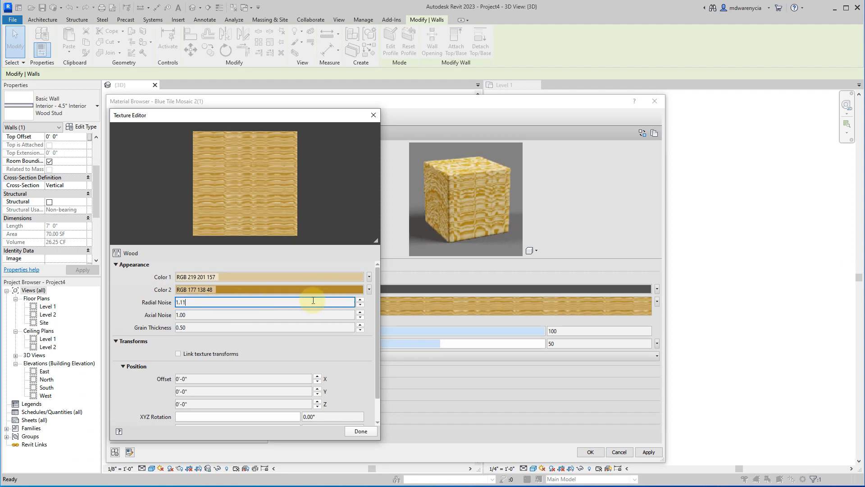
pyautogui.write('2')
pyautogui.press('Tab')
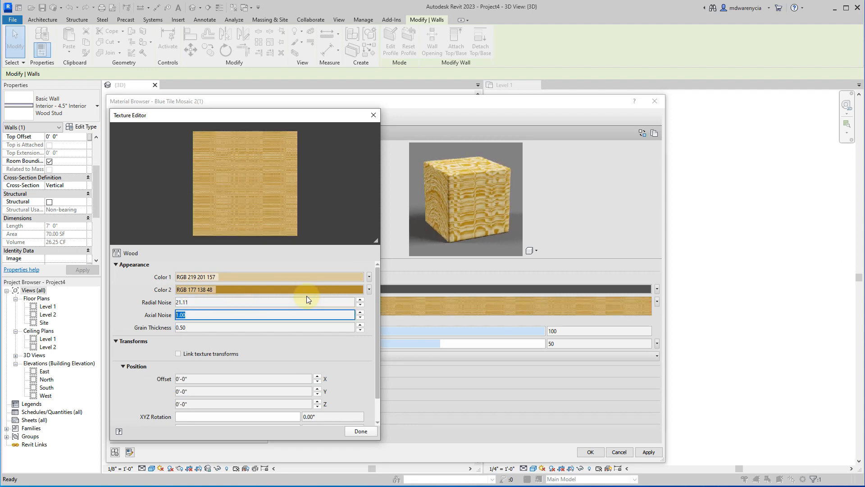
pyautogui.press('Home')
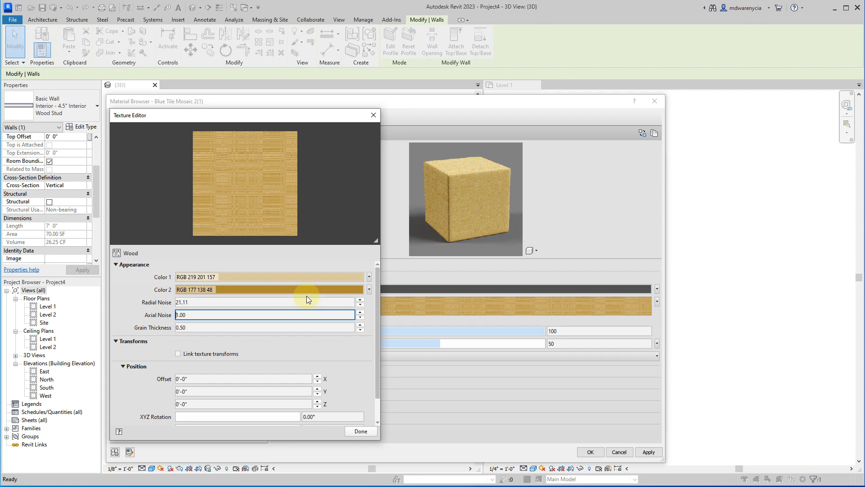
pyautogui.write('2')
pyautogui.press('Tab')
pyautogui.press('Home')
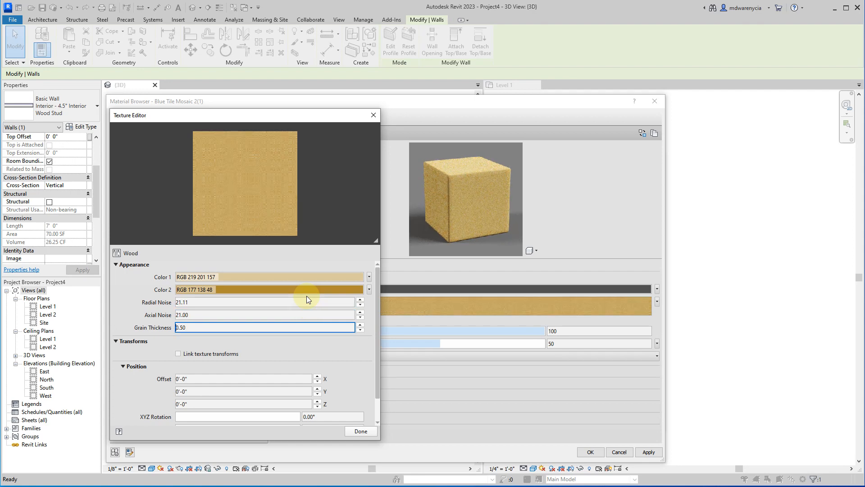
# Set the wood texture's radial noise to 8, axial noise to 5 and grain thickness to 1.
pyautogui.hotkey('shift', 'Tab')
pyautogui.hotkey('shift', 'Tab')
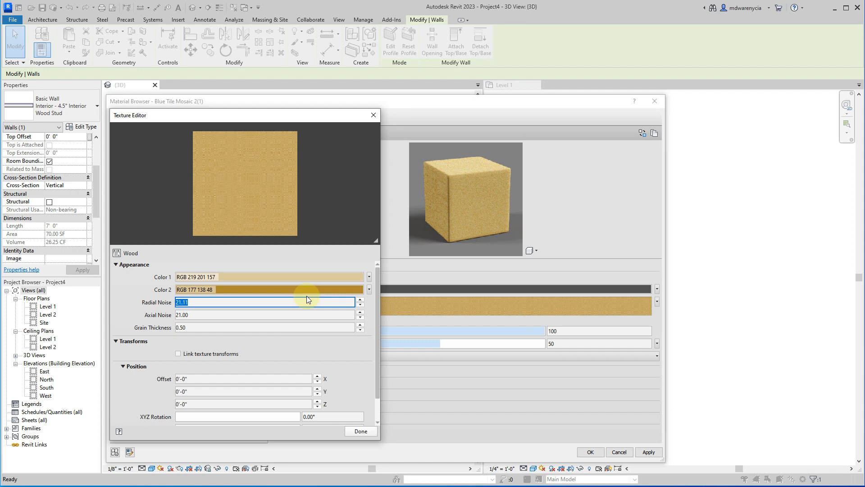
pyautogui.write('8')
pyautogui.press('Tab')
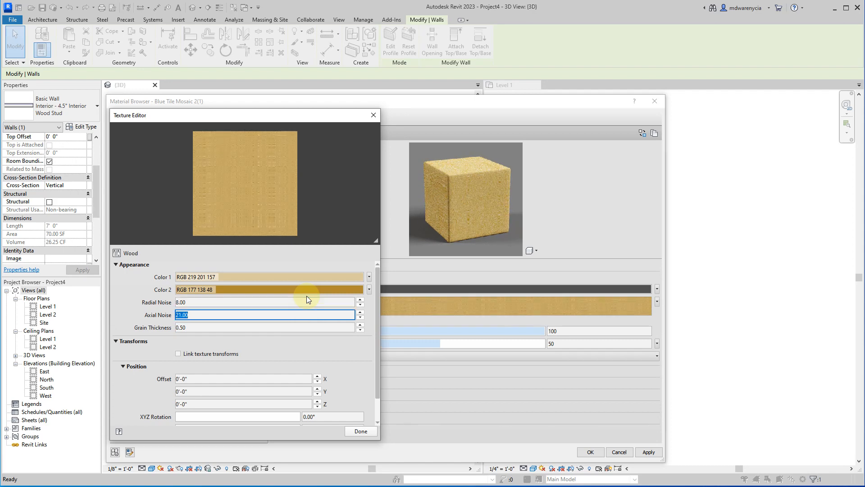
pyautogui.write('5')
pyautogui.press('Tab')
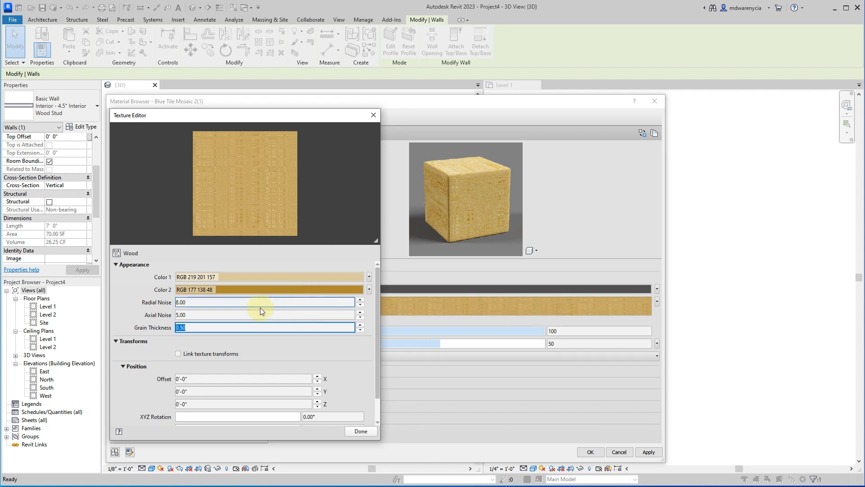
pyautogui.write('1')
# Enlarge the wood texture preview to inspect the grain, and finish editing the texture.
pyautogui.scroll(-1, 216, 329)
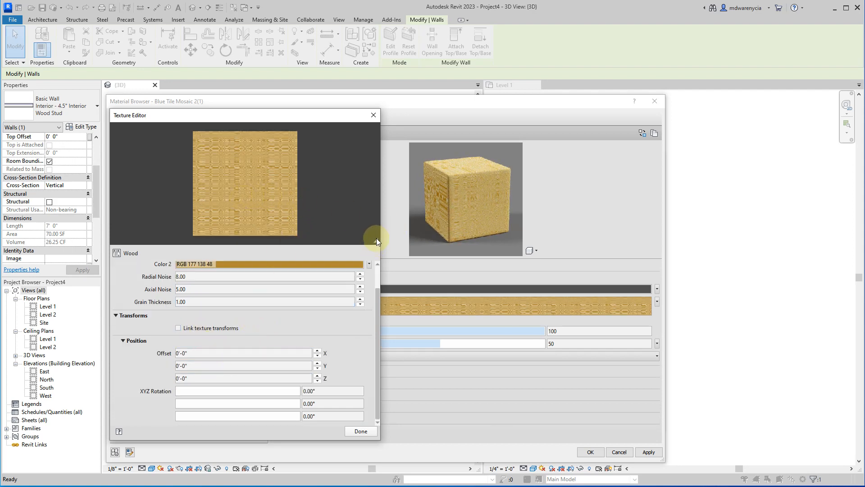
pyautogui.moveTo(377, 238); pyautogui.dragTo(405, 322)
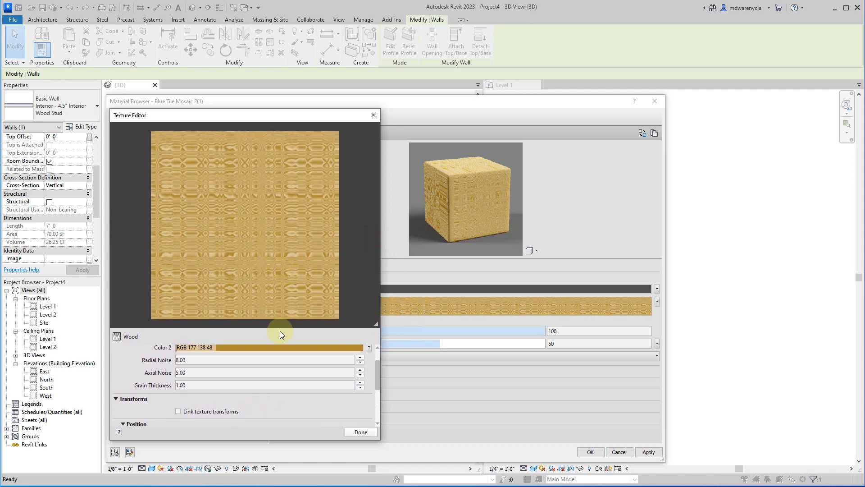
pyautogui.click(356, 432)
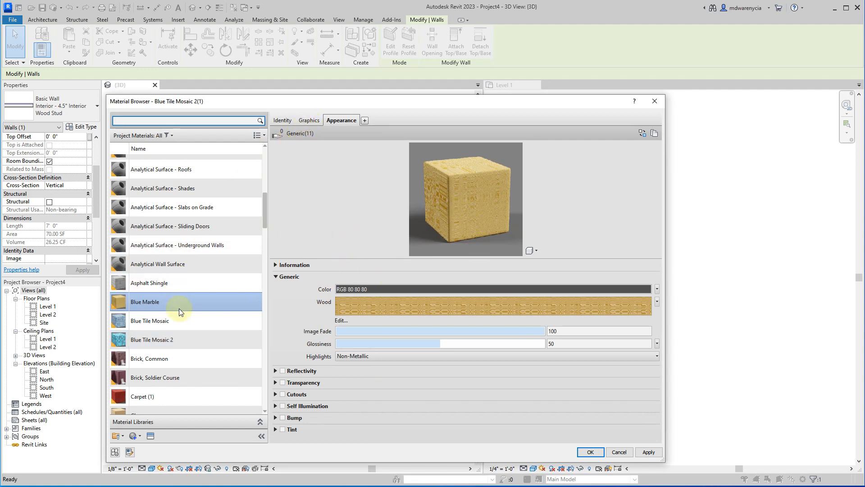
# Compare the appearance settings of Asphalt Shingle and Blue Tile Mosaic, including the tint options, and select the Blue Tile Mosaic 2 material.
pyautogui.click(142, 279)
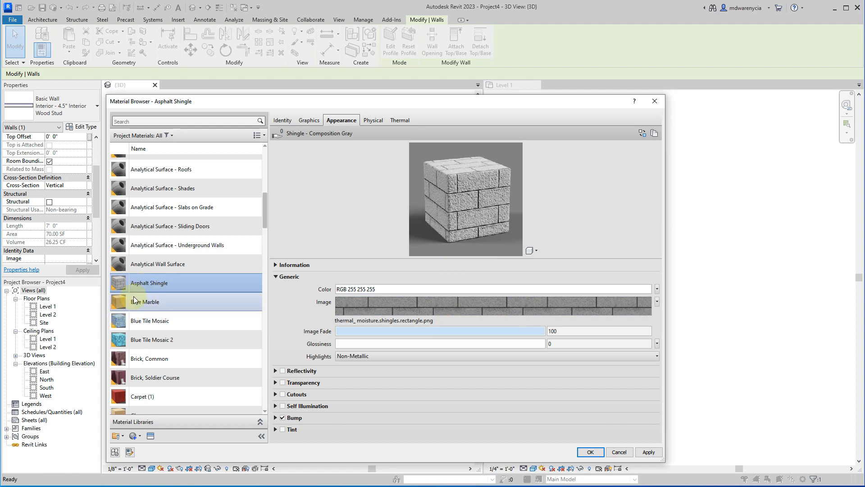
pyautogui.click(172, 326)
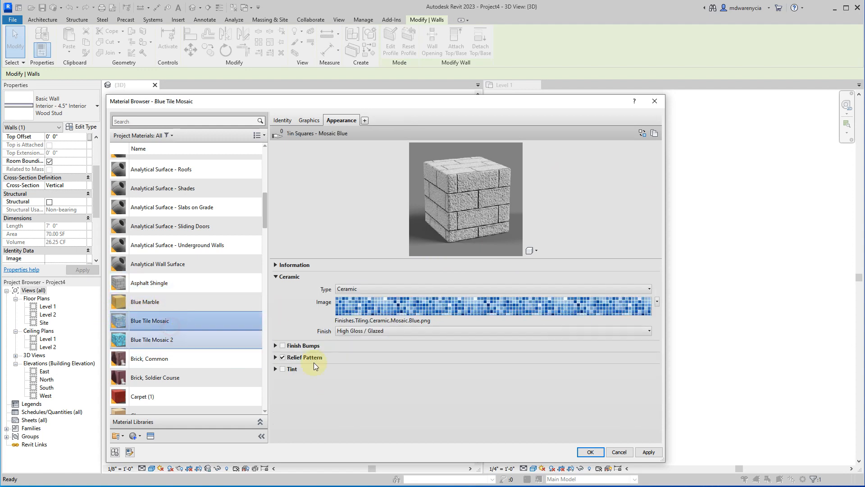
pyautogui.click(279, 369)
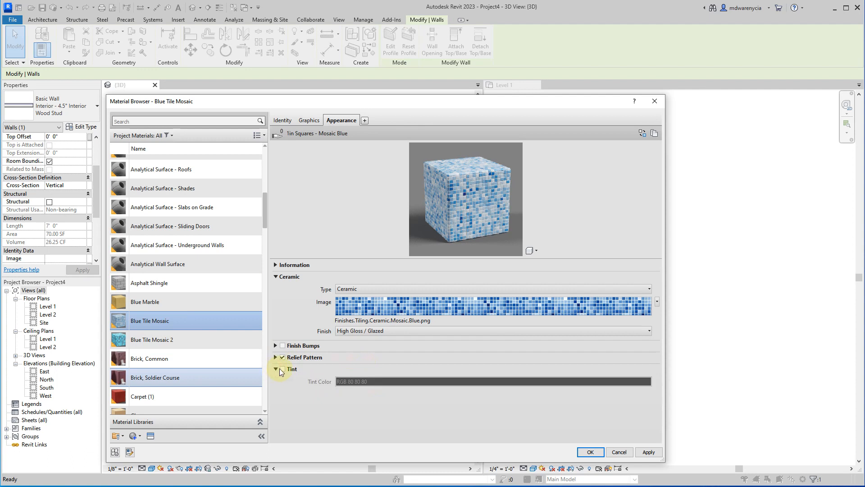
pyautogui.click(193, 341)
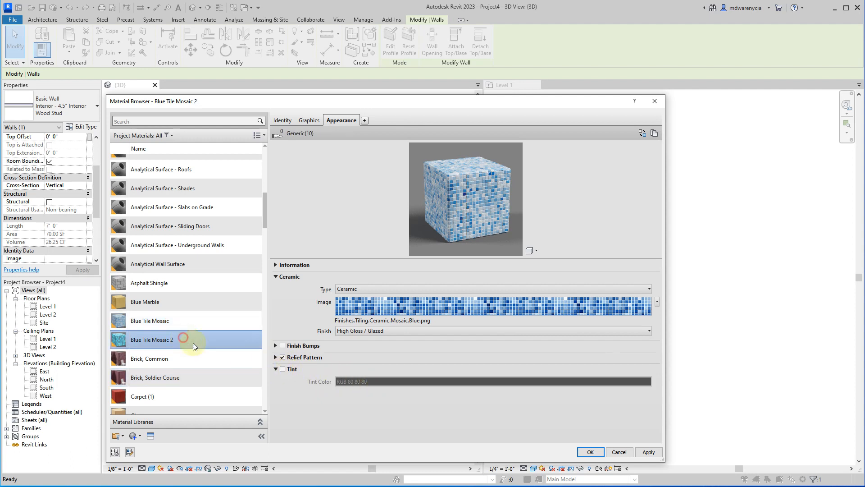
# Try Reflectivity on the Blue Tile Mosaic 2 material with a direct value of 40 and an oblique value of 61.
pyautogui.click(292, 371)
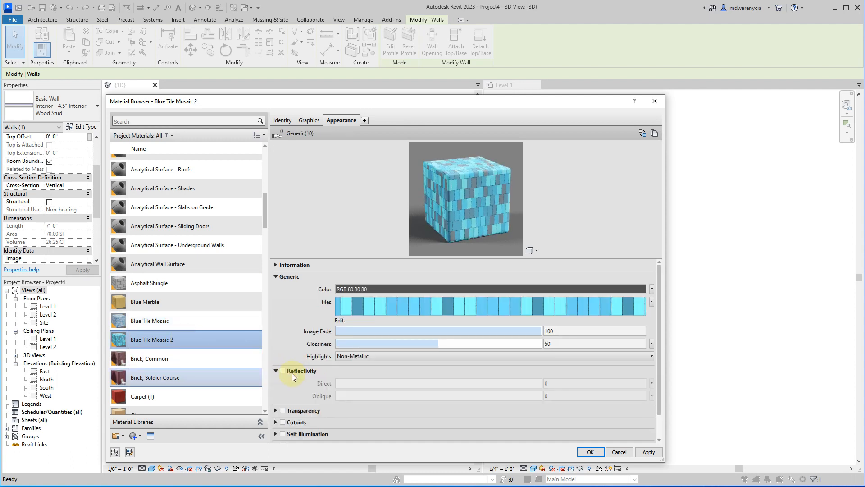
pyautogui.click(282, 371)
pyautogui.moveTo(446, 385); pyautogui.dragTo(360, 397)
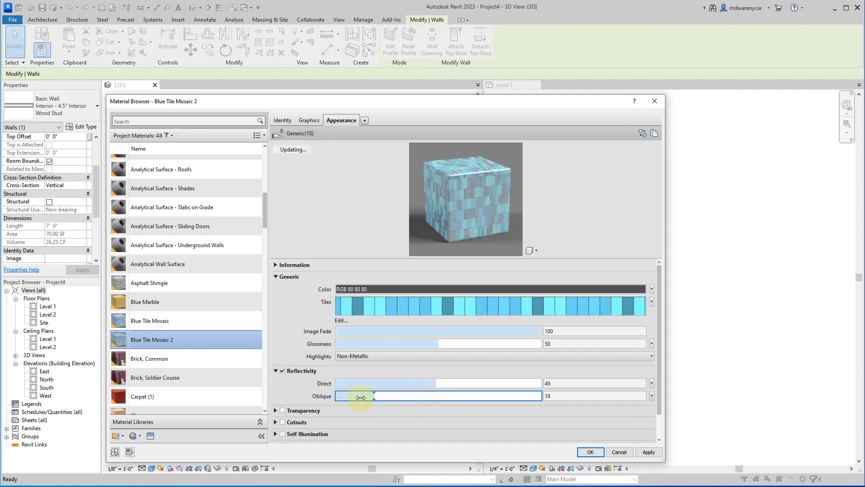
pyautogui.moveTo(441, 402)
pyautogui.mouseDown()
pyautogui.moveTo(481, 399)
pyautogui.moveTo(385, 399)
pyautogui.moveTo(486, 387)
pyautogui.moveTo(386, 389)
pyautogui.moveTo(415, 386)
pyautogui.moveTo(427, 403)
pyautogui.mouseUp()
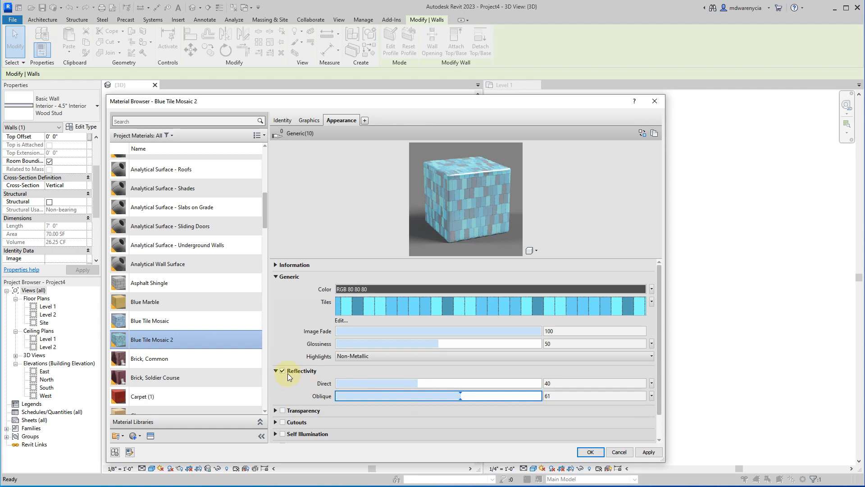
# Try Transparency on the Blue Tile Mosaic 2 material and turn it back off.
pyautogui.scroll(-2, 301, 398)
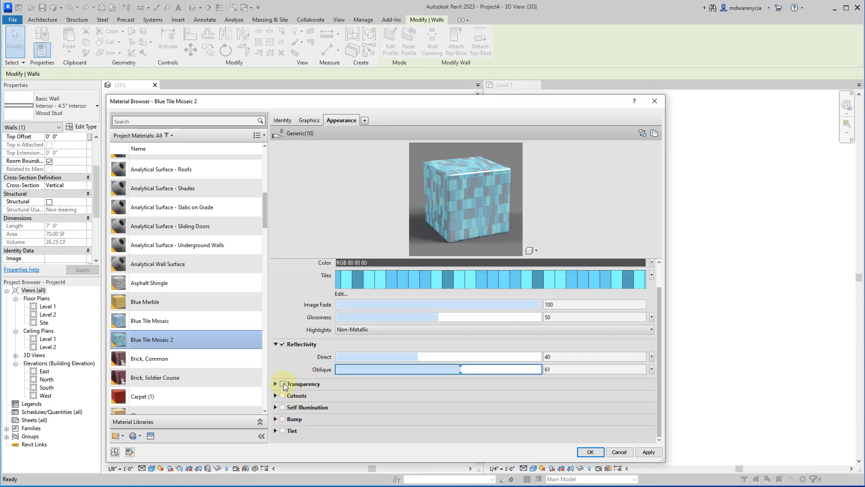
pyautogui.click(283, 384)
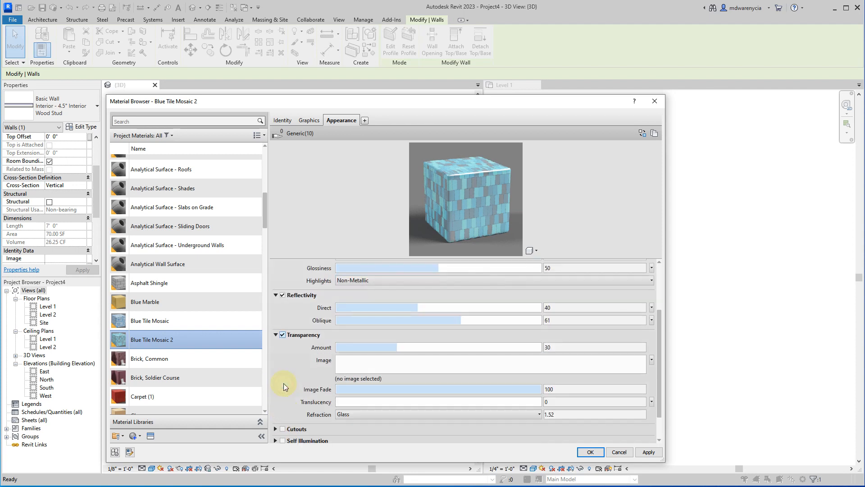
pyautogui.click(282, 335)
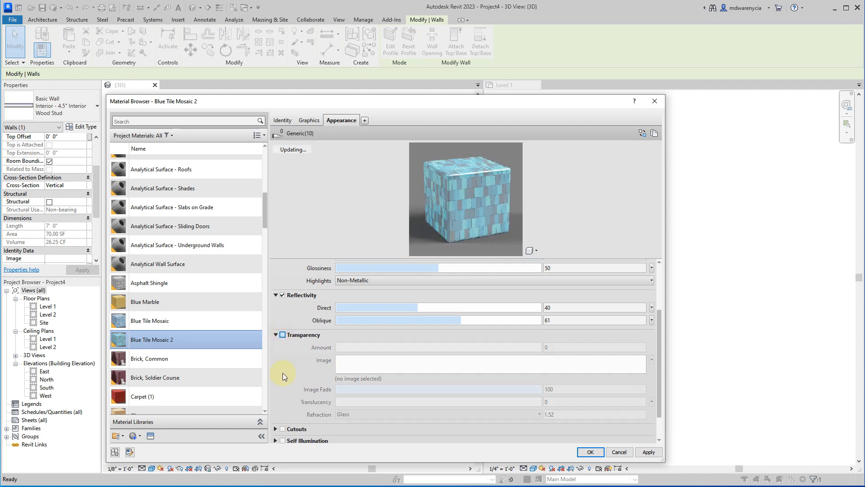
# Enable Bump on Blue Tile Mosaic 2 with a procedural Noise texture, enlarge the preview and set the bump amount to 180.
pyautogui.scroll(-2, 281, 381)
pyautogui.scroll(-1, 288, 394)
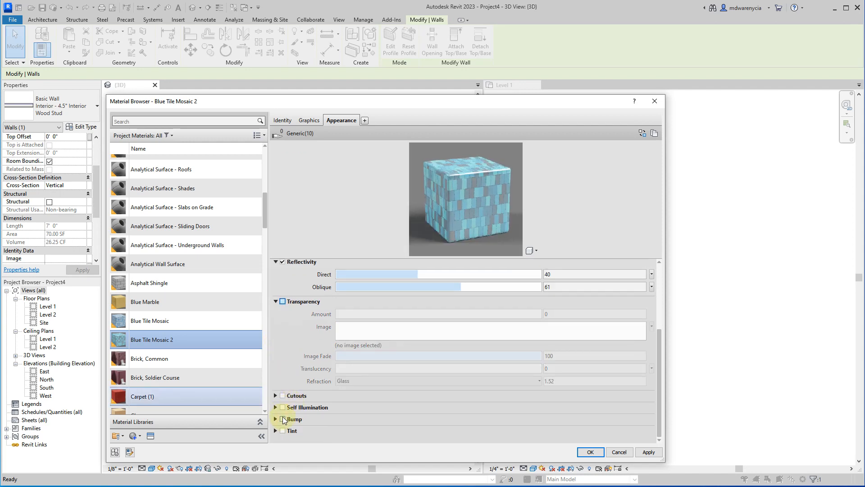
pyautogui.click(283, 417)
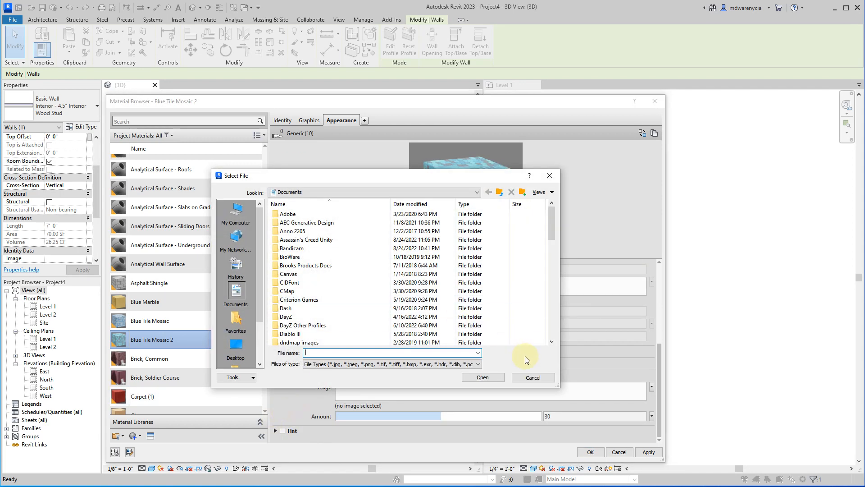
pyautogui.click(533, 377)
pyautogui.click(376, 397)
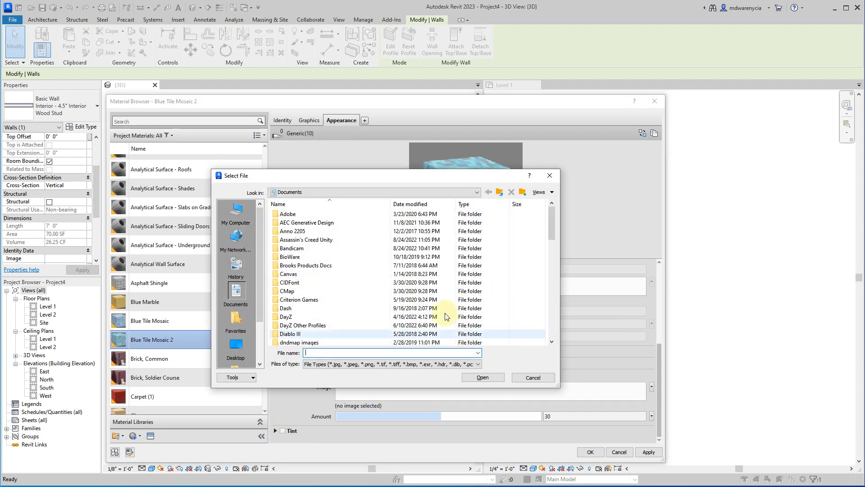
pyautogui.click(533, 378)
pyautogui.click(651, 387)
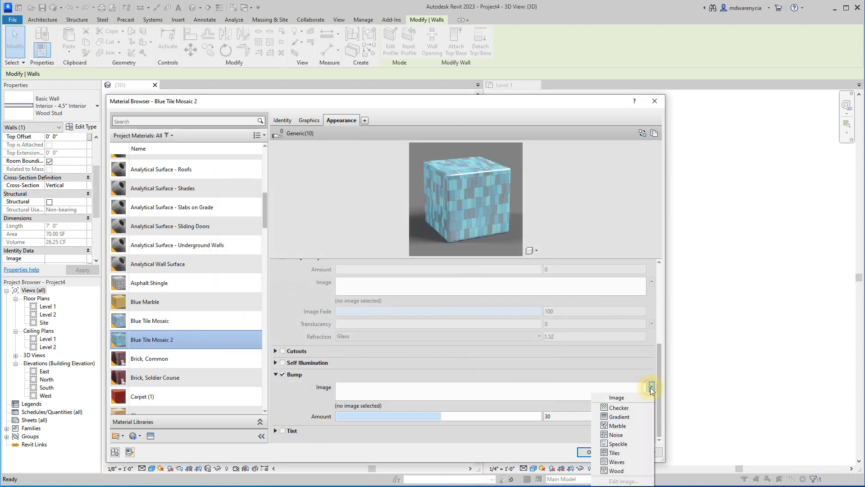
pyautogui.click(630, 434)
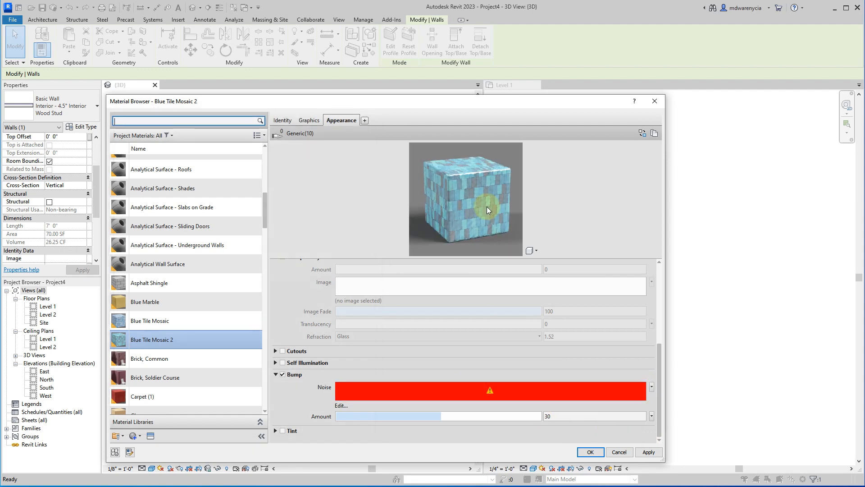
pyautogui.moveTo(477, 260); pyautogui.dragTo(493, 336)
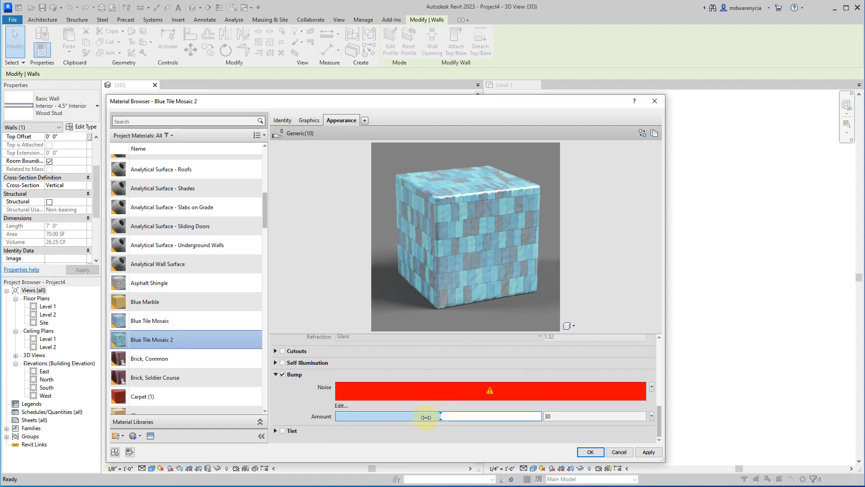
pyautogui.moveTo(425, 419)
pyautogui.mouseDown()
pyautogui.moveTo(468, 420)
pyautogui.moveTo(438, 421)
pyautogui.mouseUp()
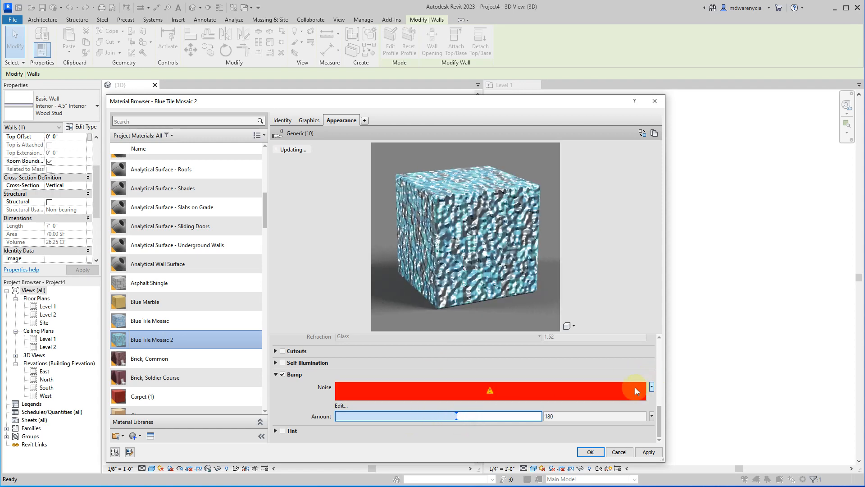
# Open the bump's noise texture for editing and try noise sizes of 0.68, 0.60 and 0.31.
pyautogui.click(340, 406)
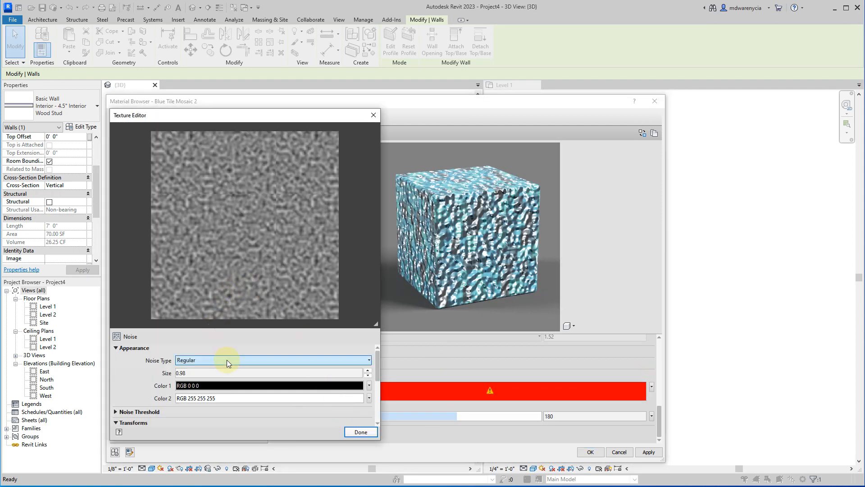
pyautogui.click(221, 373)
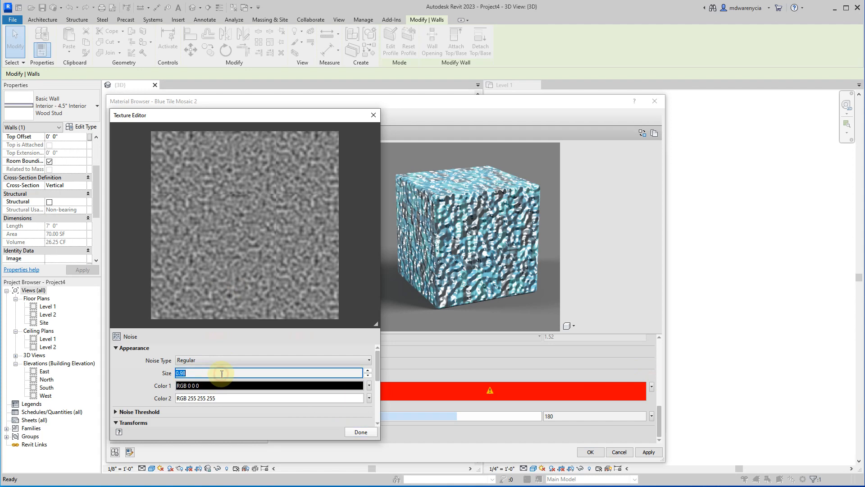
pyautogui.write('0.68')
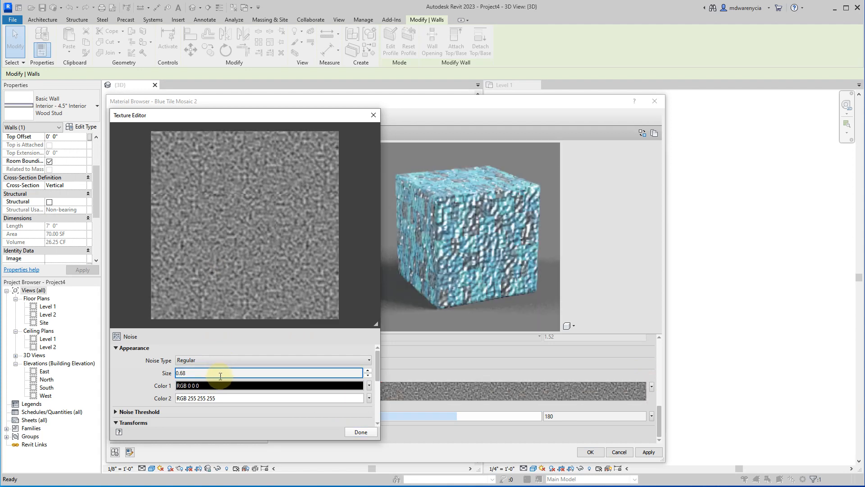
pyautogui.press('BackSpace')
pyautogui.write('0')
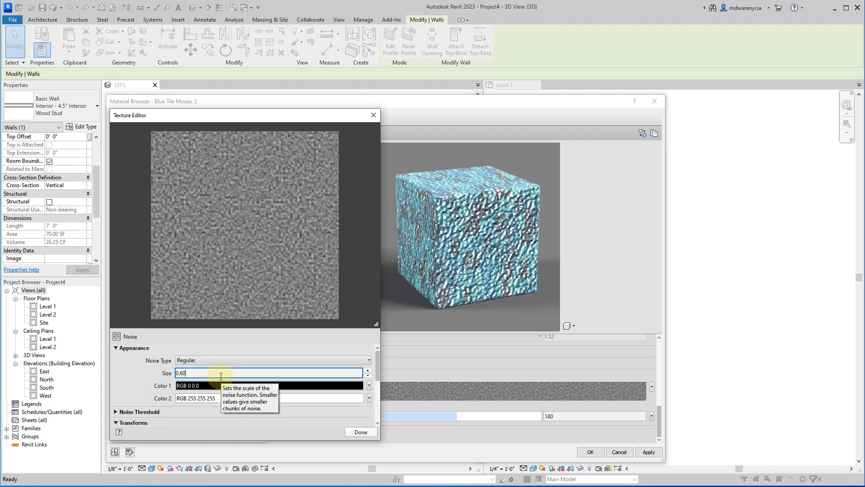
pyautogui.press('BackSpace')
pyautogui.press('BackSpace')
pyautogui.write('31')
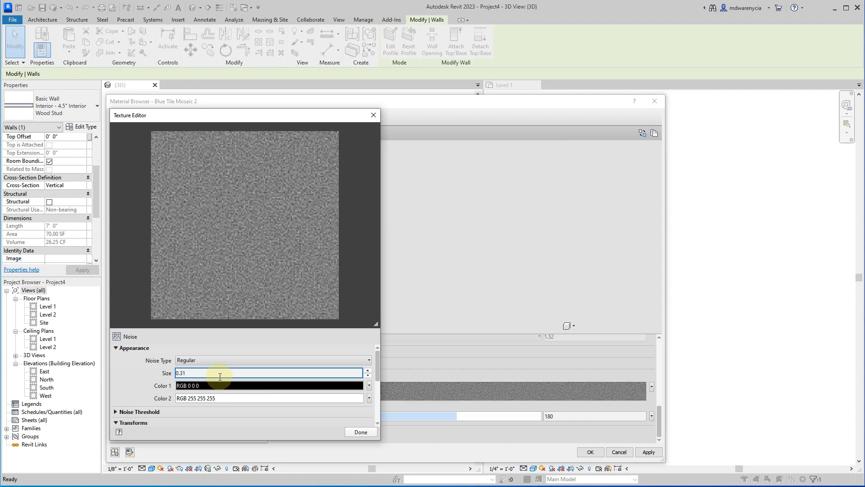
# Try a noise size of 0.10, settle on 0.14 with the Regular noise type, and finish editing the texture.
pyautogui.press('BackSpace')
pyautogui.press('BackSpace')
pyautogui.write('10')
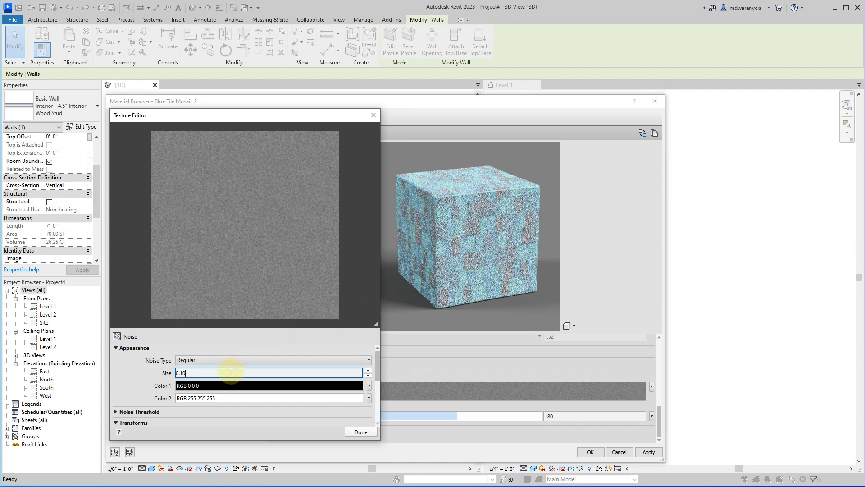
pyautogui.click(230, 359)
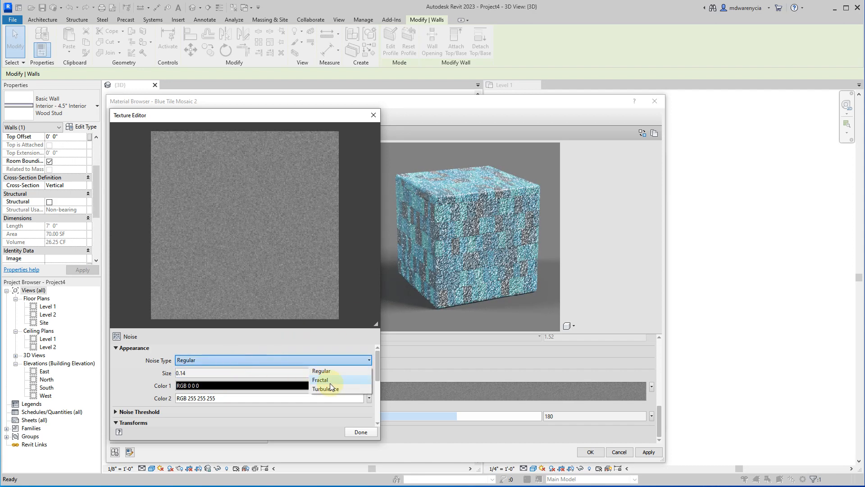
pyautogui.click(289, 343)
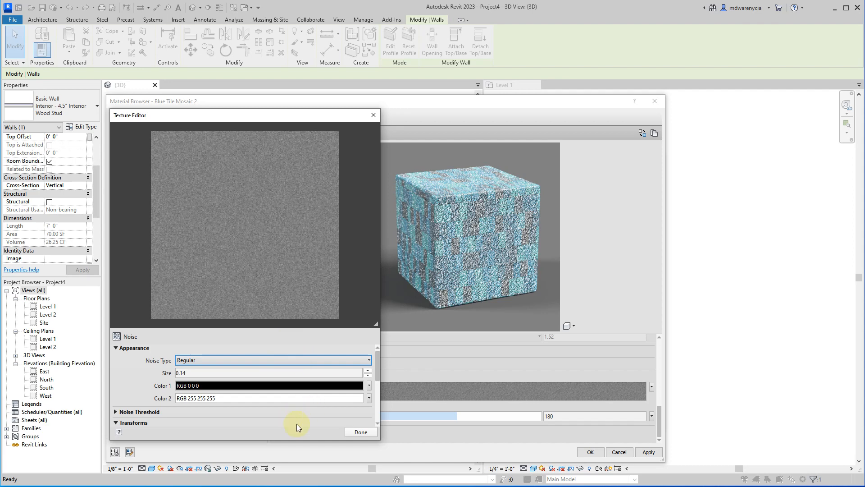
pyautogui.scroll(-2, 270, 419)
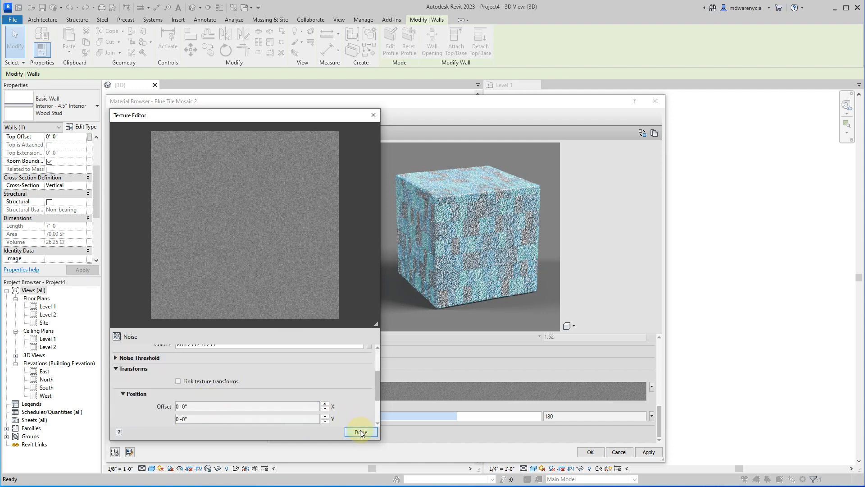
pyautogui.click(360, 431)
# Turn off Reflectivity for the Blue Tile Mosaic 2 material and review its Bump settings.
pyautogui.scroll(-5, 296, 385)
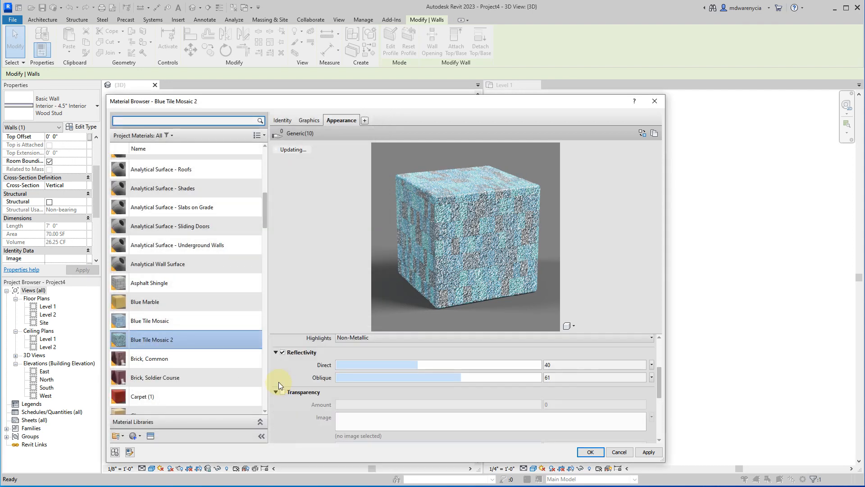
pyautogui.click(283, 352)
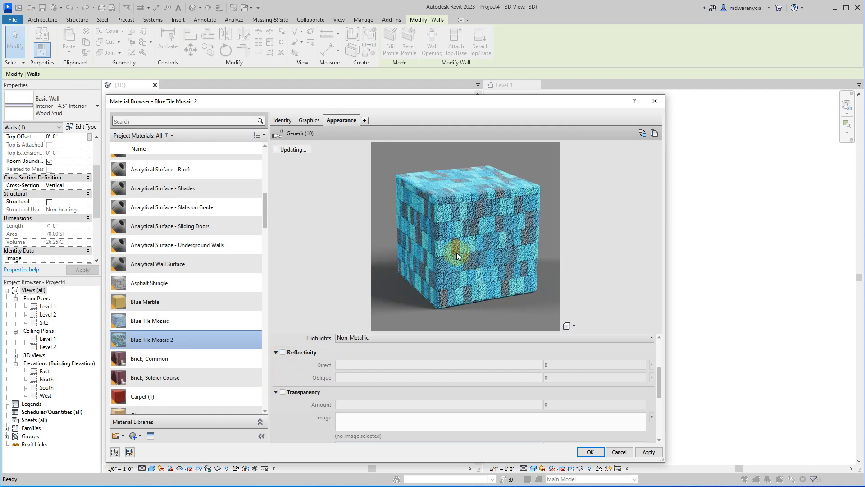
pyautogui.scroll(-3, 328, 420)
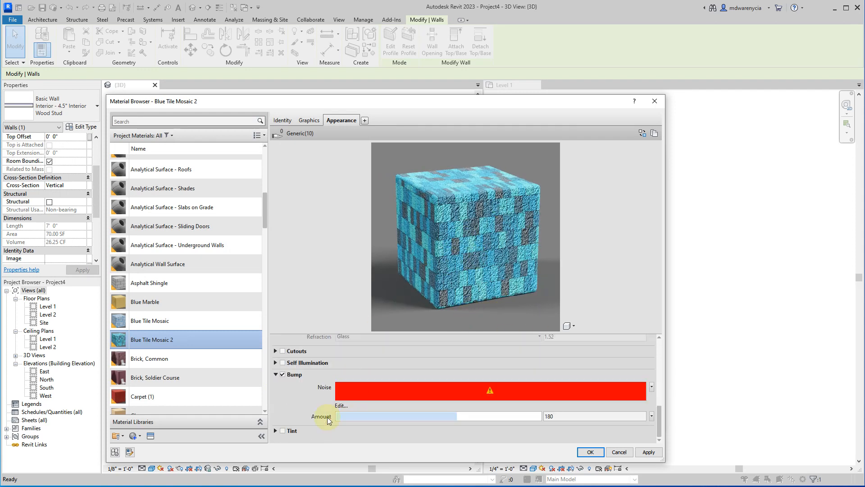
# Apply Blue Tile Mosaic 2 to the wall's interior finish layer and accept the wall structure and type properties.
pyautogui.click(648, 452)
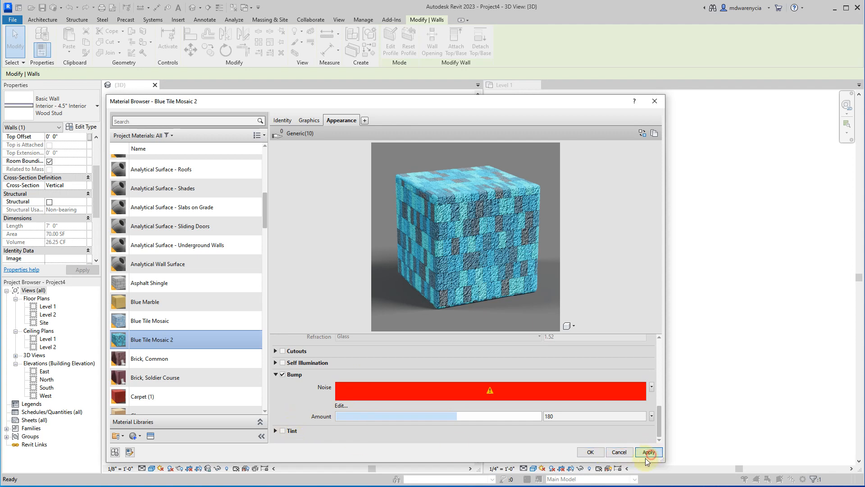
pyautogui.click(590, 452)
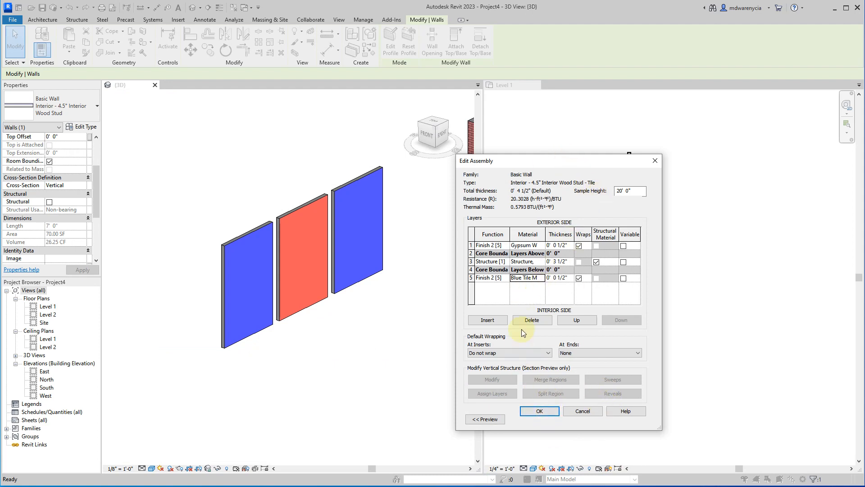
pyautogui.click(534, 411)
pyautogui.click(553, 418)
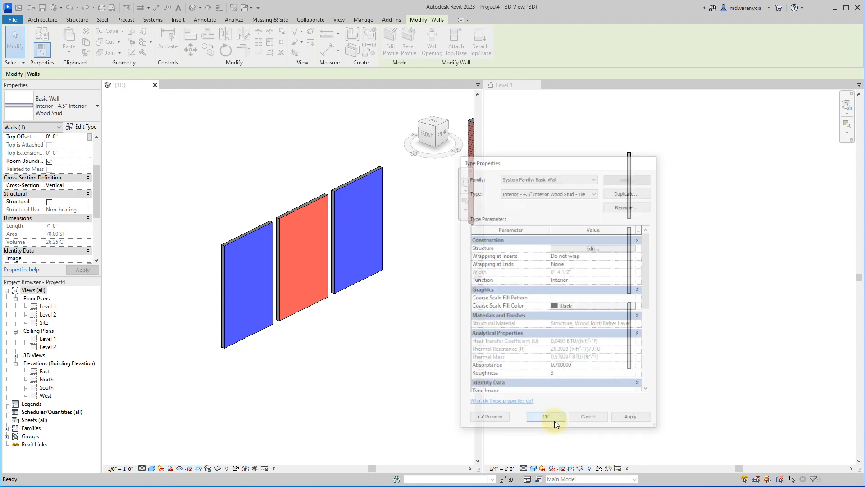
# Inspect the three freestanding walls from their opposite side in the 3D view and select the gray tile wall.
pyautogui.click(264, 389)
pyautogui.scroll(5, 225, 353)
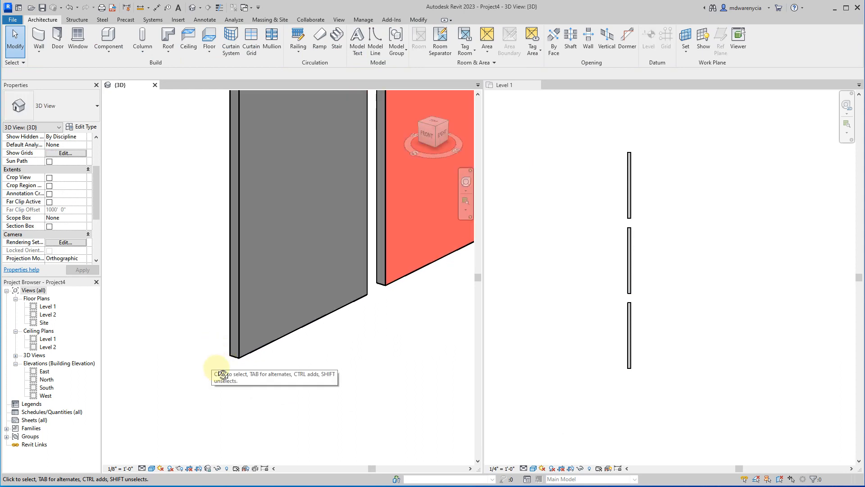
pyautogui.keyDown('shift'); pyautogui.moveTo(216, 373); pyautogui.dragTo(366, 402, button='middle'); pyautogui.keyUp('shift')
pyautogui.scroll(-5, 265, 315)
pyautogui.keyDown('shift'); pyautogui.moveTo(264, 315); pyautogui.dragTo(386, 365, button='middle'); pyautogui.keyUp('shift')
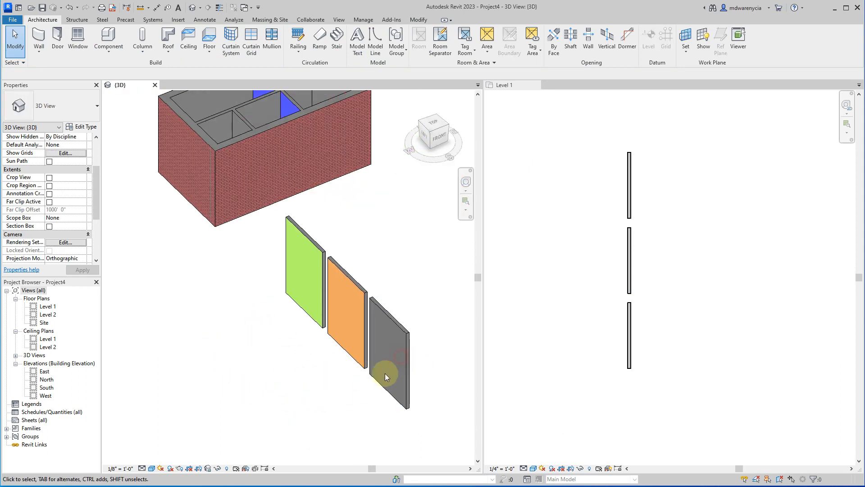
pyautogui.click(406, 396)
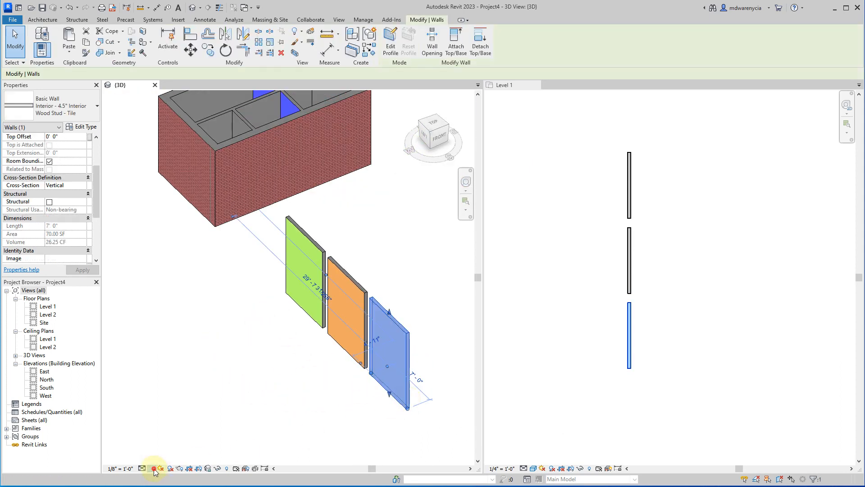
# Switch the 3D view to a visual style that renders material textures, and dismiss the save reminder without saving or changing its intervals.
pyautogui.click(154, 468)
pyautogui.click(160, 458)
pyautogui.click(293, 407)
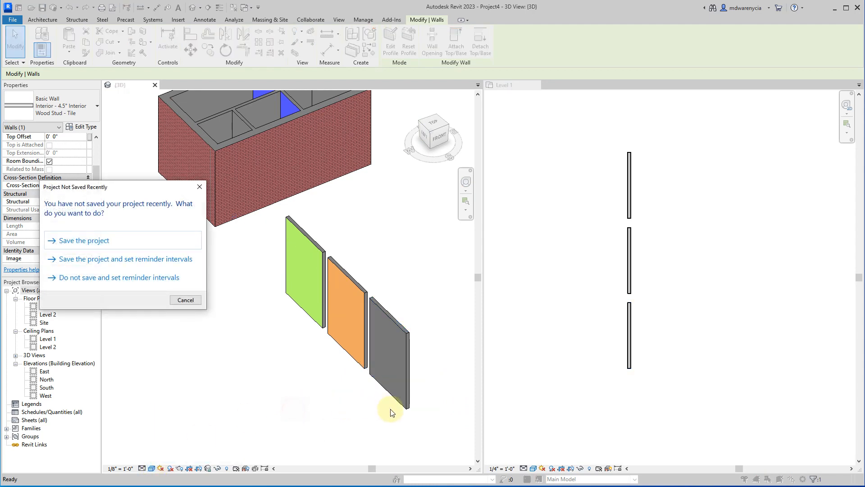
pyautogui.click(121, 278)
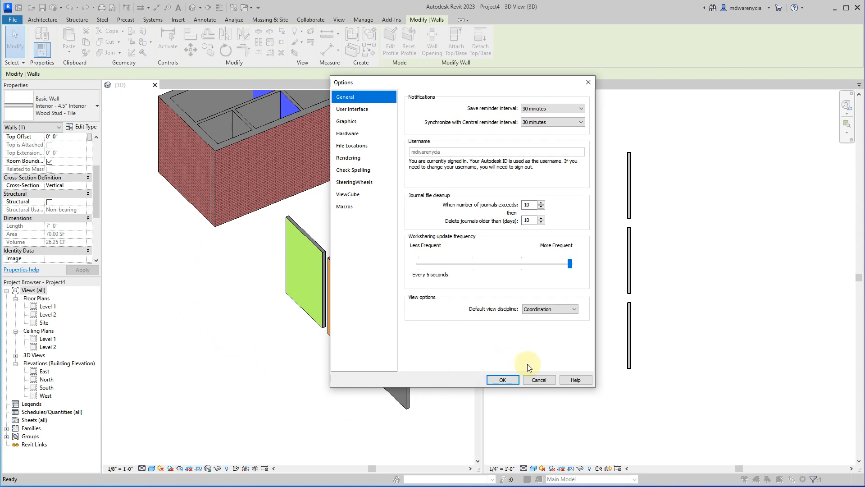
pyautogui.click(539, 379)
pyautogui.click(354, 400)
# Examine the bumped texture on the blue tile wall up close and compare it with the neighbouring colored walls.
pyautogui.scroll(3, 366, 398)
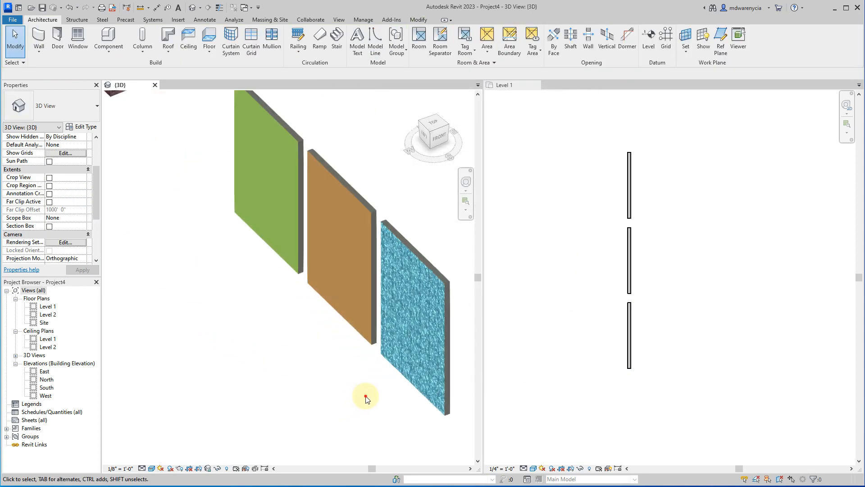
pyautogui.keyDown('shift'); pyautogui.moveTo(290, 415); pyautogui.dragTo(185, 328, button='middle'); pyautogui.keyUp('shift')
pyautogui.scroll(3, 301, 228)
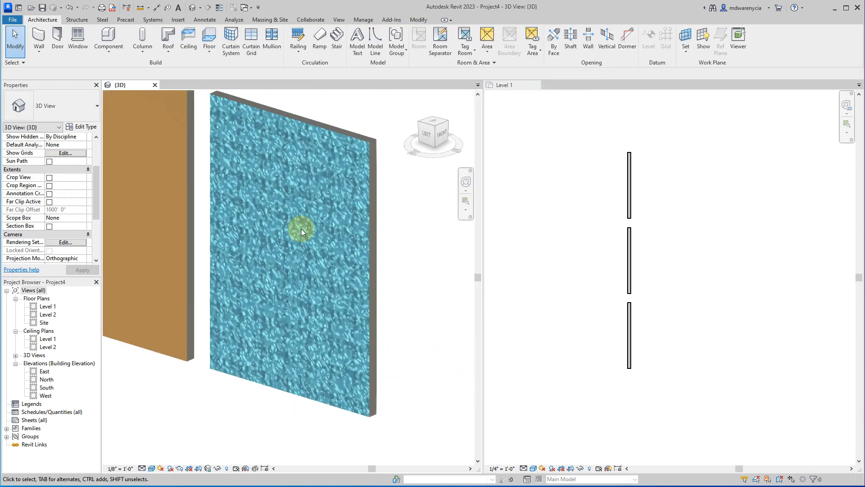
pyautogui.scroll(6, 303, 231)
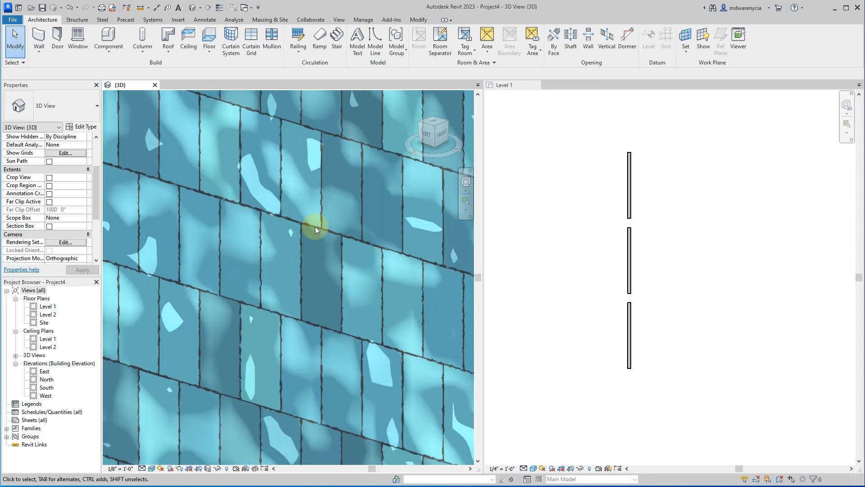
pyautogui.scroll(-8, 315, 243)
pyautogui.keyDown('shift'); pyautogui.moveTo(303, 357); pyautogui.dragTo(315, 343, button='middle'); pyautogui.keyUp('shift')
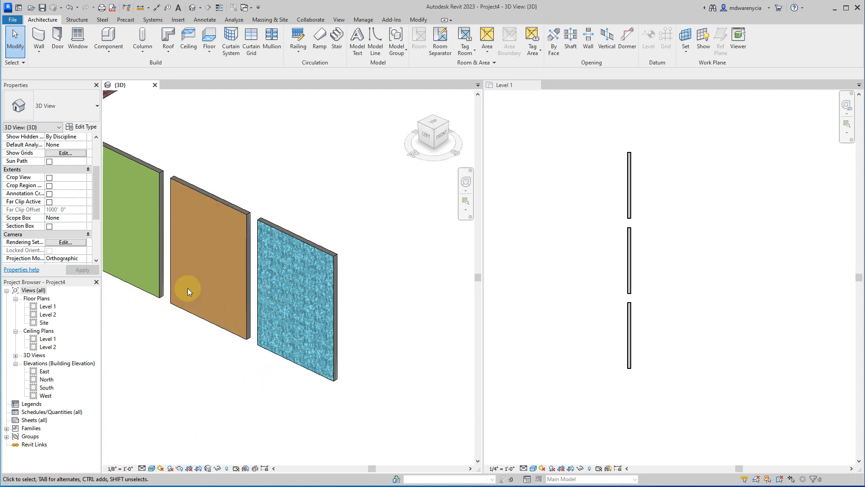
# Review the available interior wall types in the orange wall's type properties and leave them without changes.
pyautogui.click(227, 209)
pyautogui.click(80, 126)
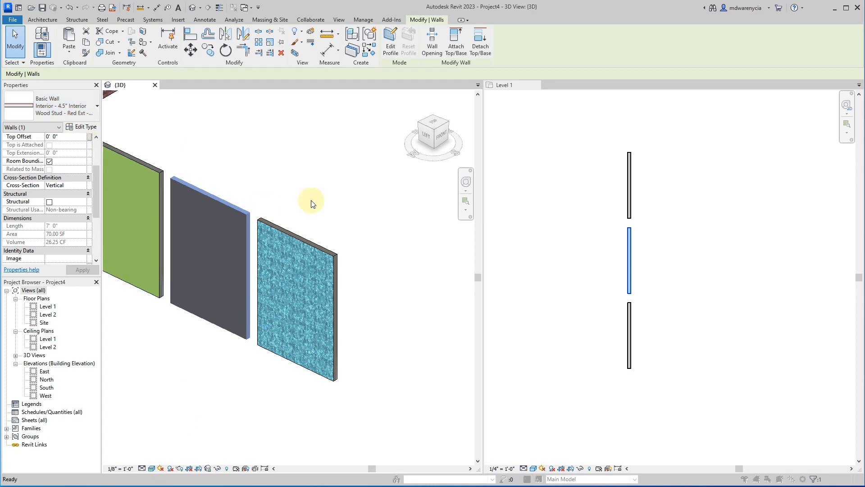
pyautogui.click(563, 192)
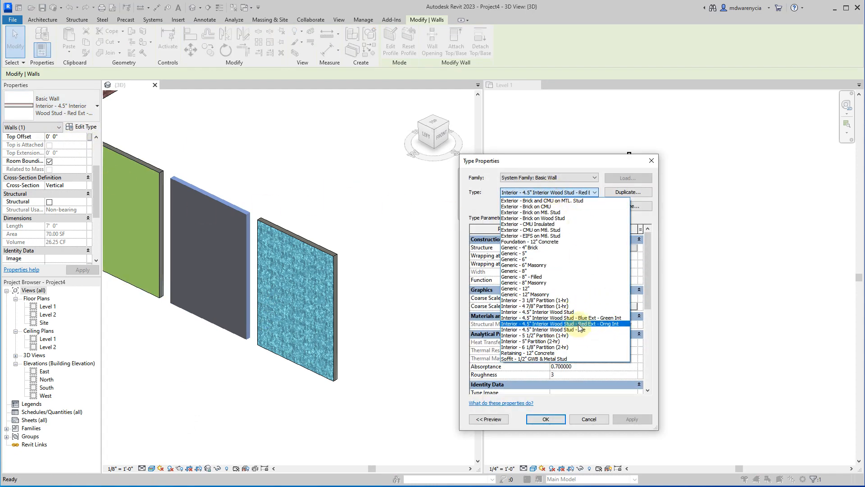
pyautogui.click(586, 422)
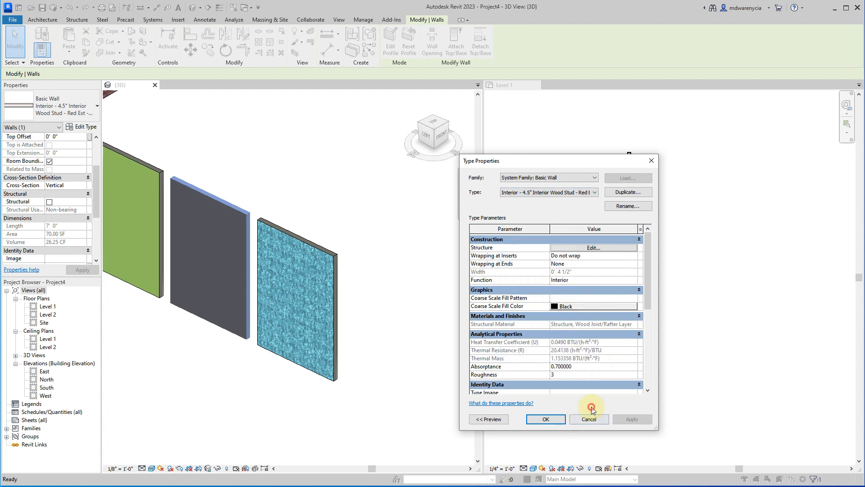
pyautogui.click(597, 420)
pyautogui.click(324, 417)
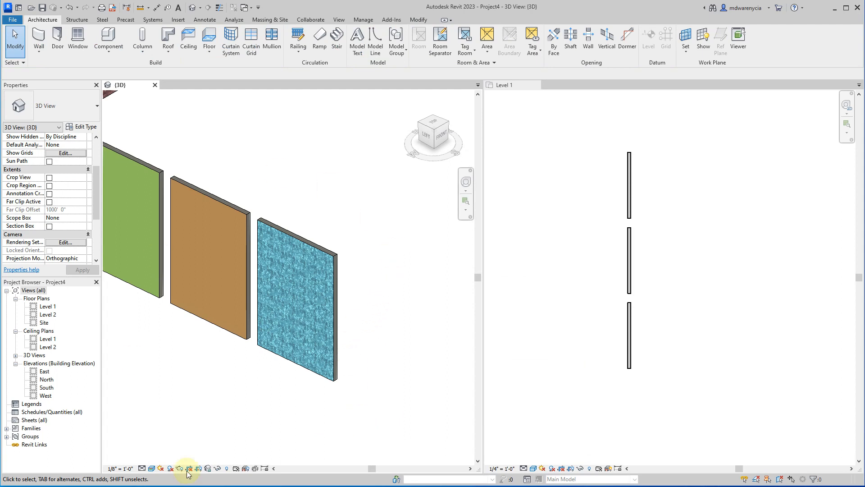
# Select the blue tile wall from its tiled side and open its profile for editing.
pyautogui.scroll(-4, 334, 296)
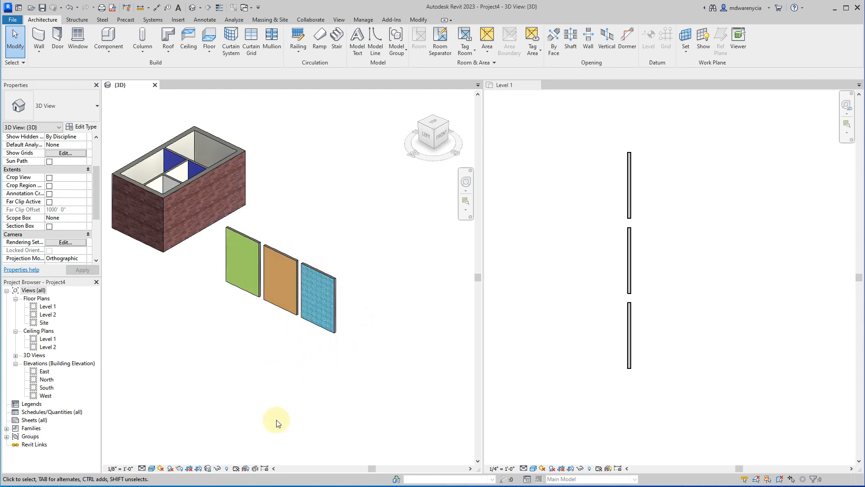
pyautogui.scroll(3, 289, 343)
pyautogui.keyDown('shift'); pyautogui.moveTo(256, 328); pyautogui.dragTo(284, 224, button='middle'); pyautogui.keyUp('shift')
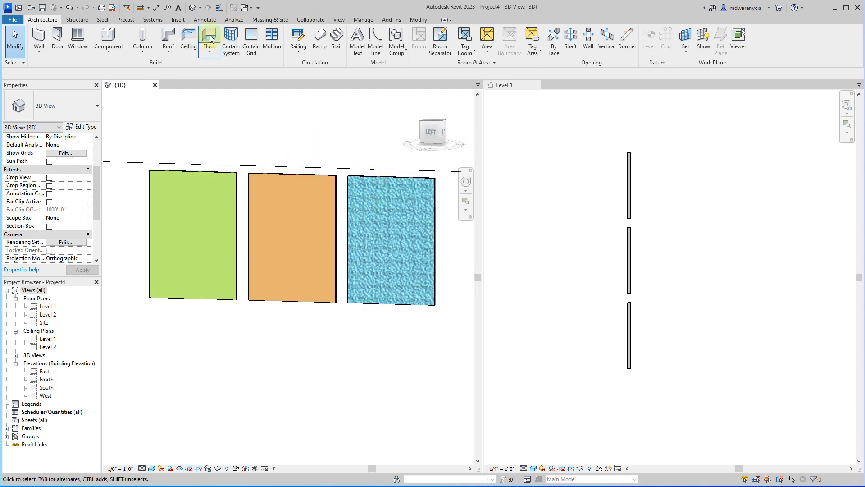
pyautogui.click(390, 181)
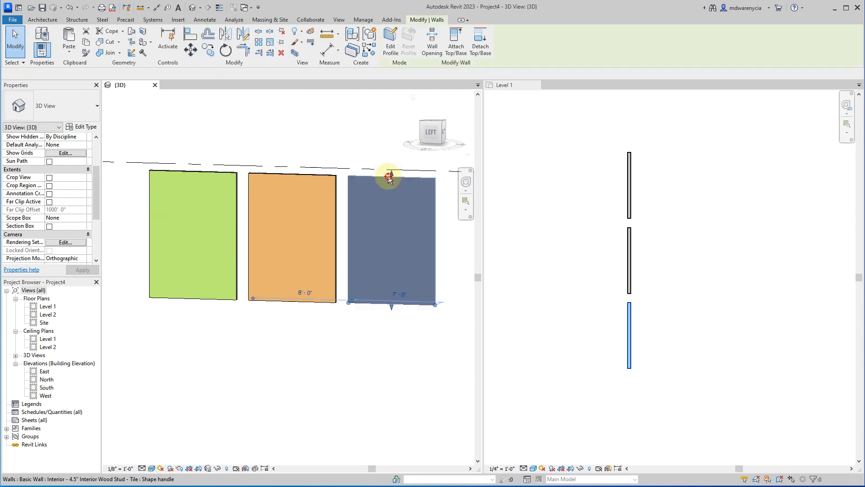
pyautogui.click(316, 434)
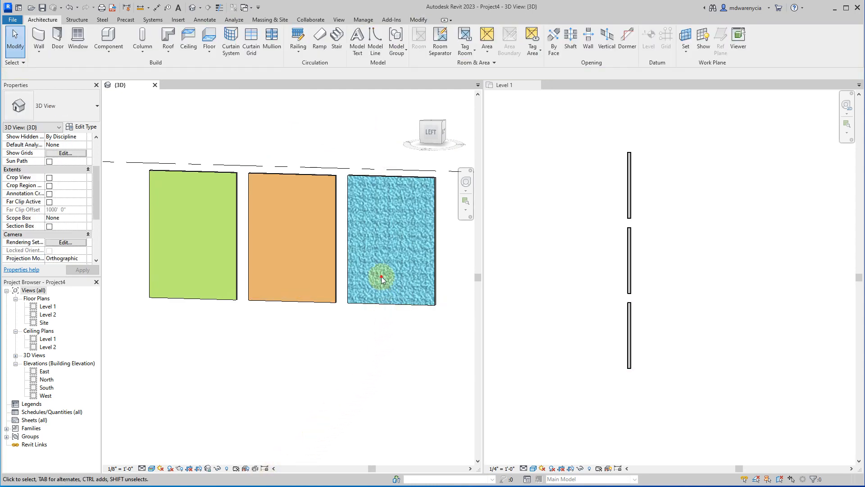
pyautogui.click(348, 228)
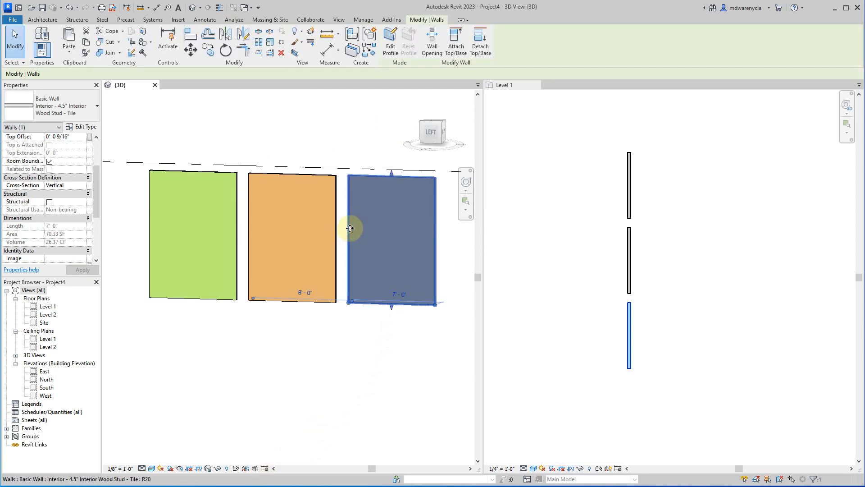
pyautogui.click(390, 49)
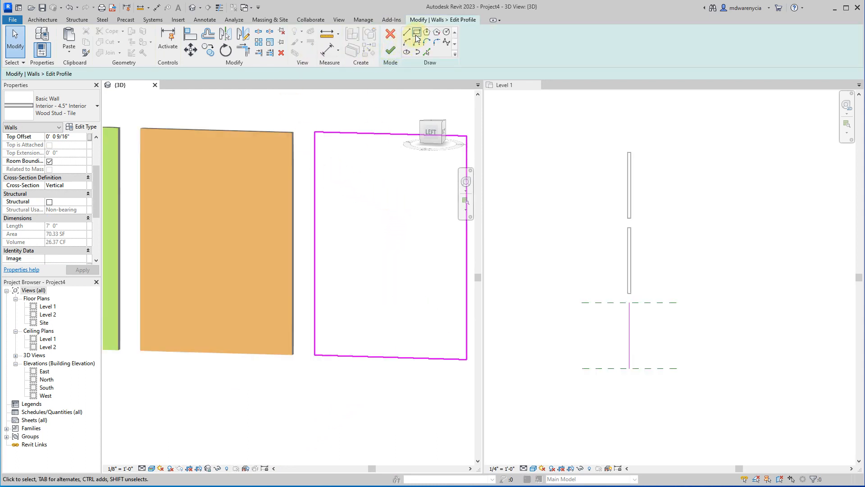
# Sketch a V-shaped notch with two lines from the wall's outer vertical edge toward its middle, starting about 2' below the top.
pyautogui.scroll(-2, 296, 199)
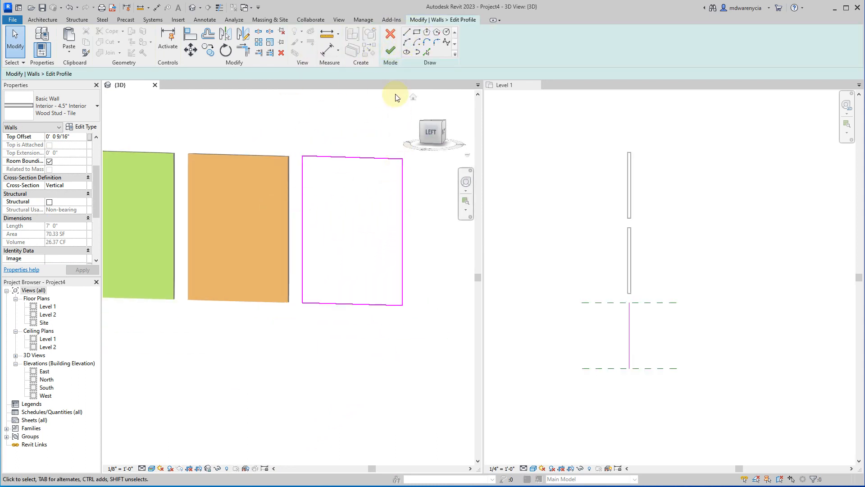
pyautogui.click(406, 32)
pyautogui.click(402, 189)
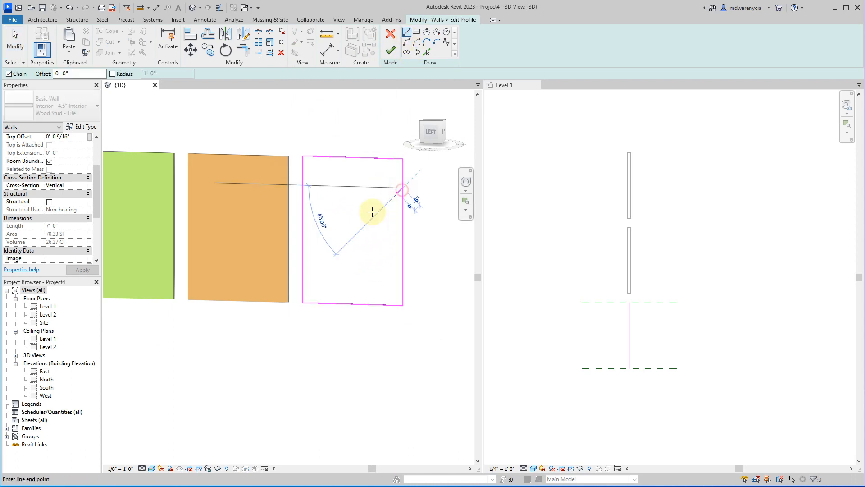
pyautogui.click(355, 228)
pyautogui.click(402, 271)
pyautogui.press('Escape')
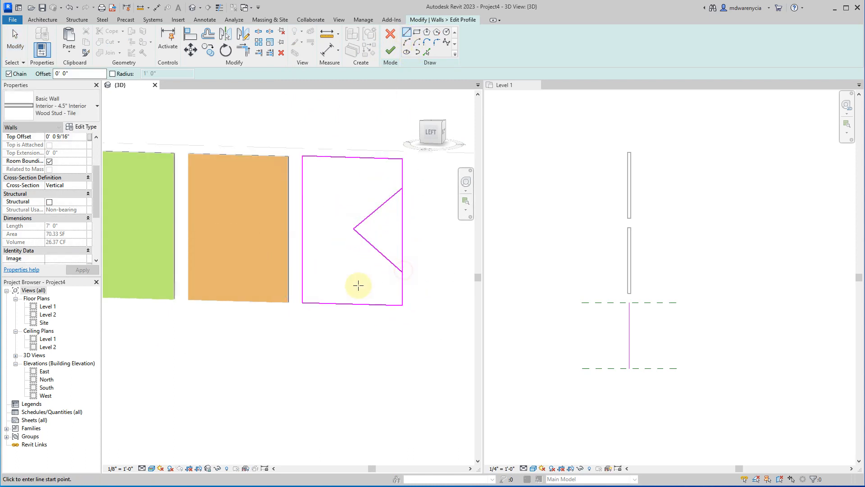
pyautogui.scroll(3, 403, 217)
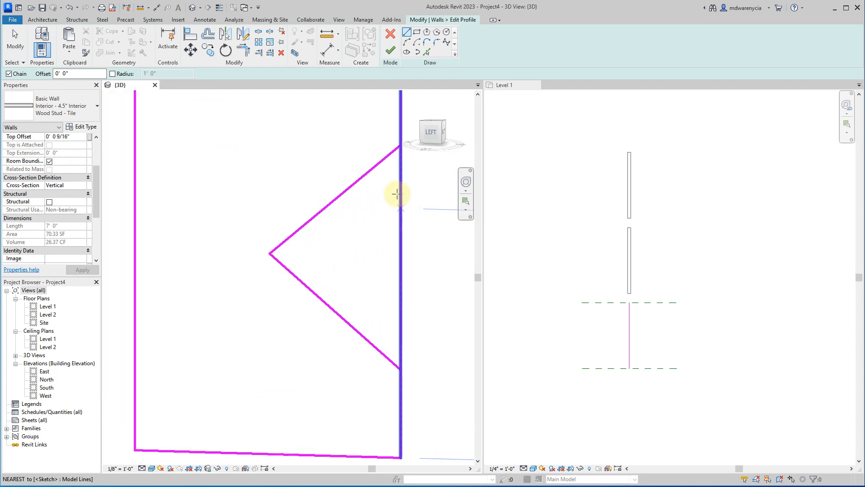
pyautogui.click(258, 31)
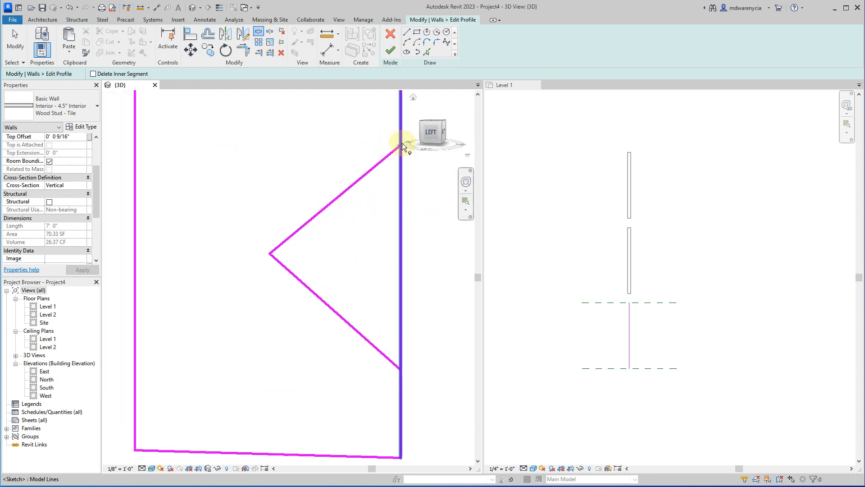
pyautogui.moveTo(406, 251)
pyautogui.keyDown('shift'); pyautogui.mouseDown(button='middle')
pyautogui.moveTo(381, 352)
pyautogui.moveTo(392, 323)
pyautogui.mouseUp(button='middle'); pyautogui.keyUp('shift')
pyautogui.middleClick(371, 305)
pyautogui.middleClick(371, 305)
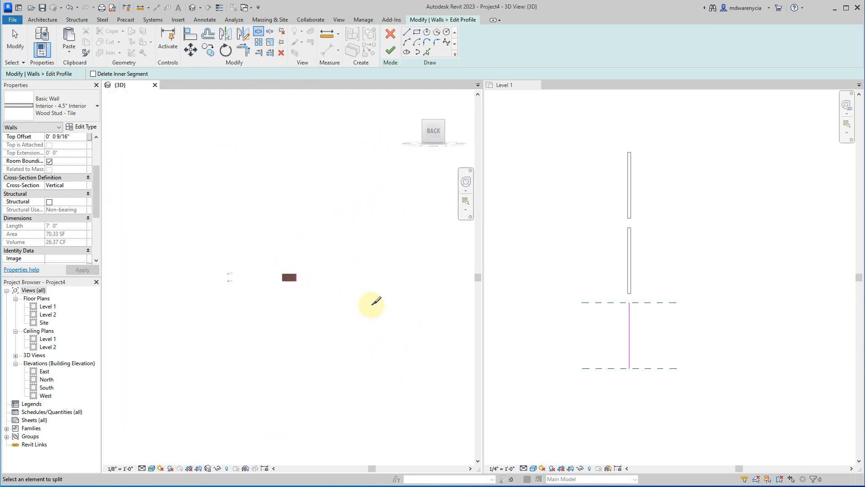
pyautogui.scroll(6, 295, 286)
pyautogui.scroll(3, 297, 260)
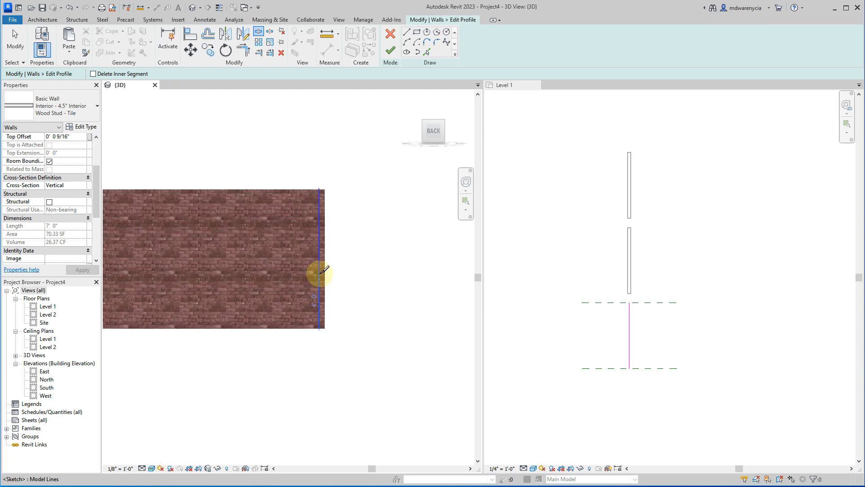
pyautogui.press('Escape')
# Split the profile's outer vertical edge at both endpoints of the V-shaped notch, keeping the inner segment.
pyautogui.moveTo(373, 236)
pyautogui.keyDown('shift'); pyautogui.mouseDown(button='middle')
pyautogui.moveTo(324, 313)
pyautogui.moveTo(190, 332)
pyautogui.moveTo(461, 316)
pyautogui.mouseUp(button='middle'); pyautogui.keyUp('shift')
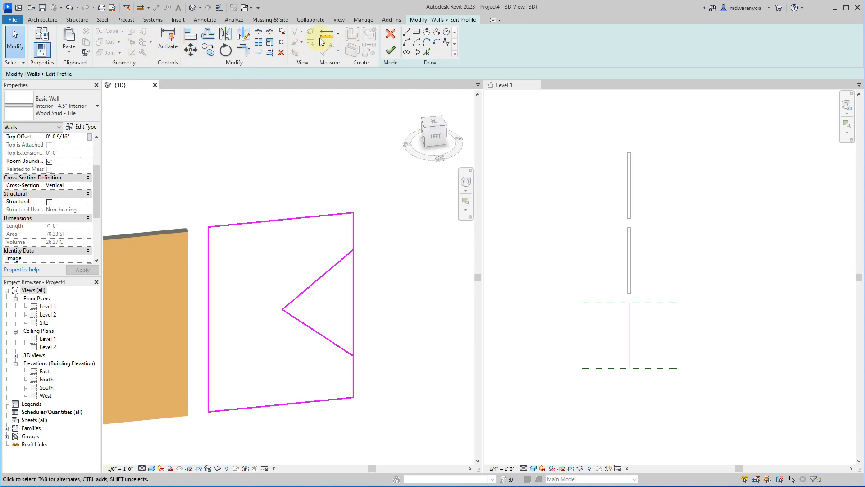
pyautogui.click(250, 35)
pyautogui.click(259, 32)
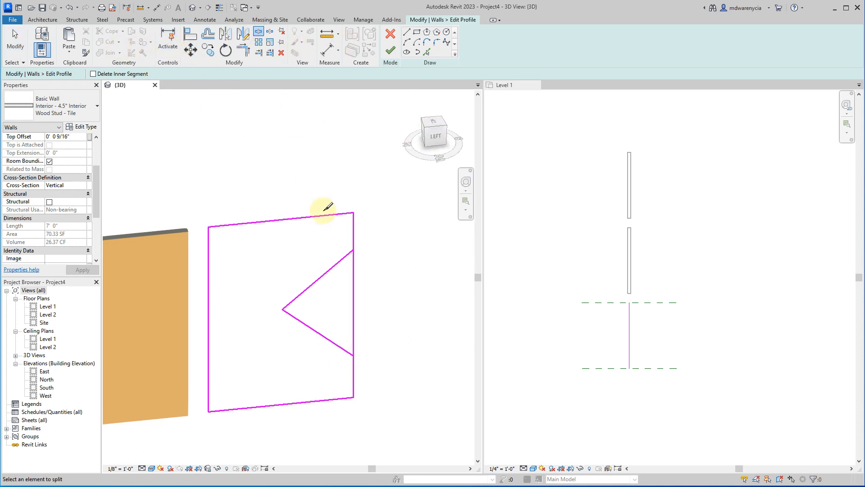
pyautogui.click(354, 250)
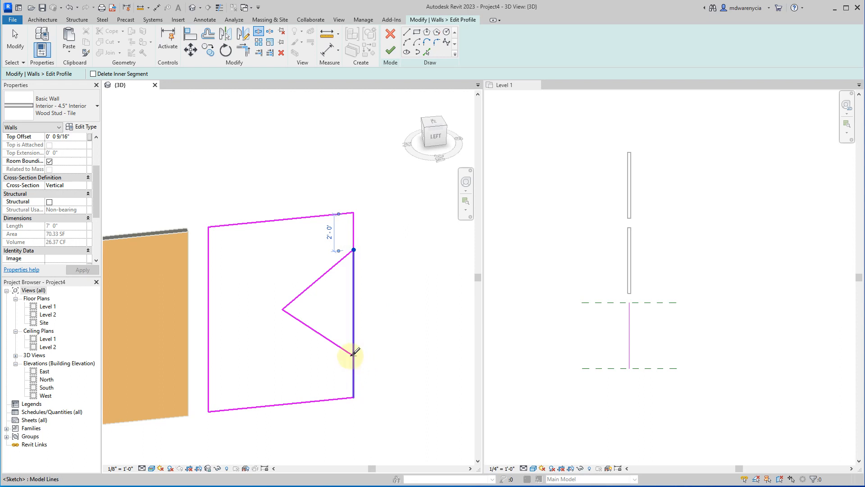
pyautogui.click(352, 355)
pyautogui.press('Escape')
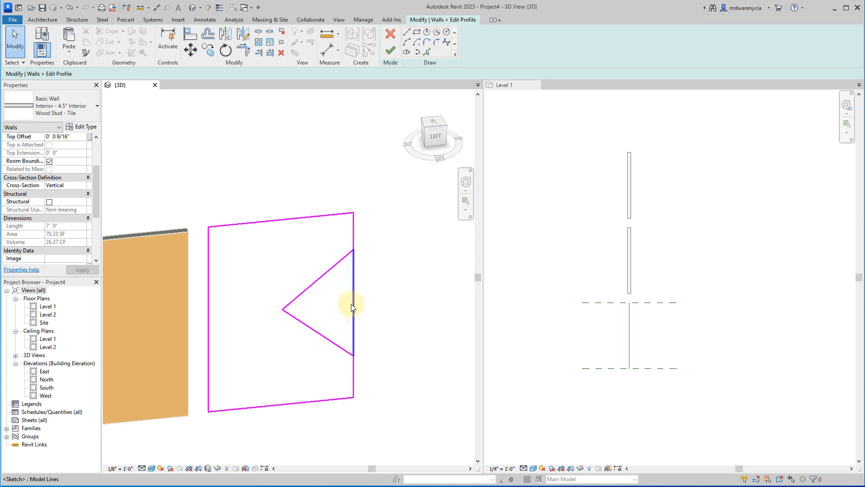
# Delete the edge segment closing off the notch and finish the wall's profile edit.
pyautogui.click(353, 301)
pyautogui.press('Delete')
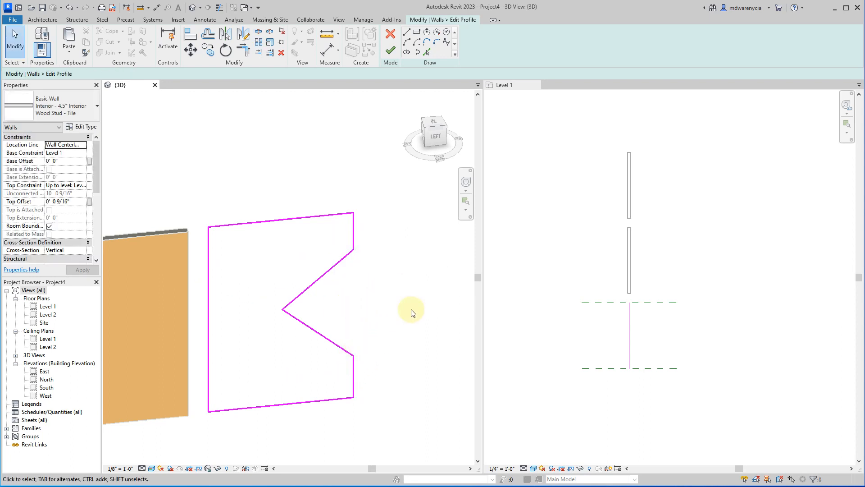
pyautogui.click(387, 50)
pyautogui.click(397, 380)
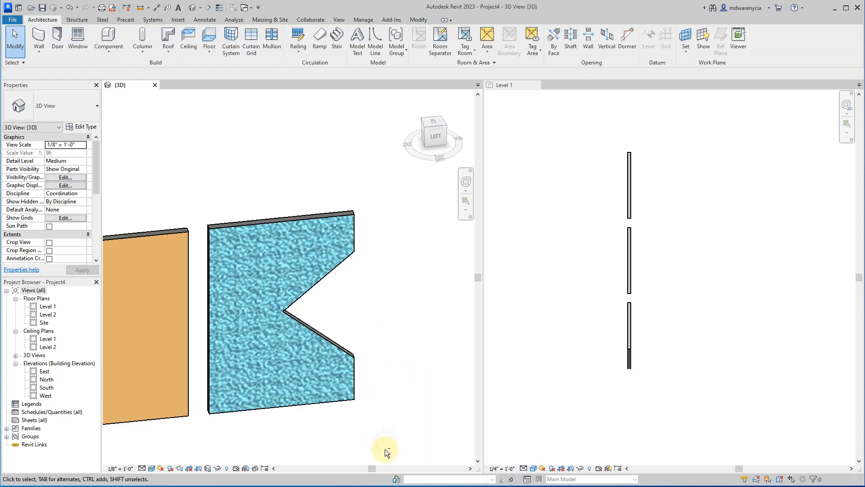
# Place a Fixed 36" x 48" window in the notched tile wall so that it overlaps the tip of the notch.
pyautogui.keyDown('shift'); pyautogui.moveTo(386, 452); pyautogui.dragTo(299, 279, button='middle'); pyautogui.keyUp('shift')
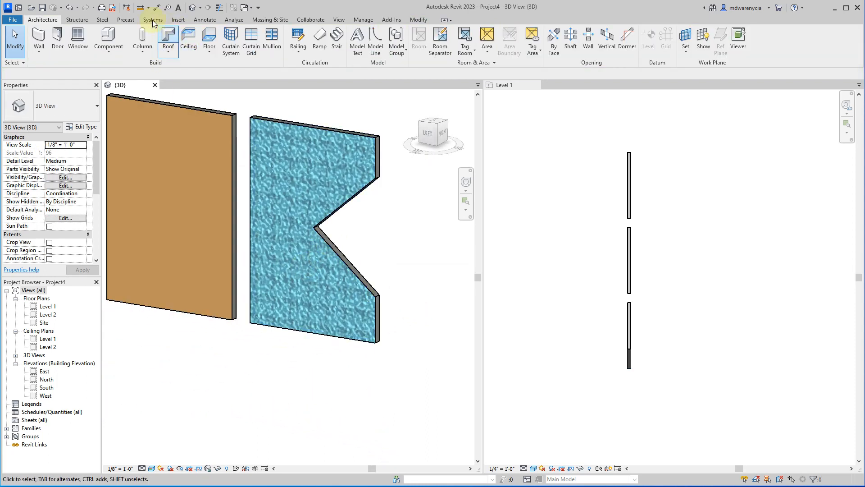
pyautogui.click(85, 40)
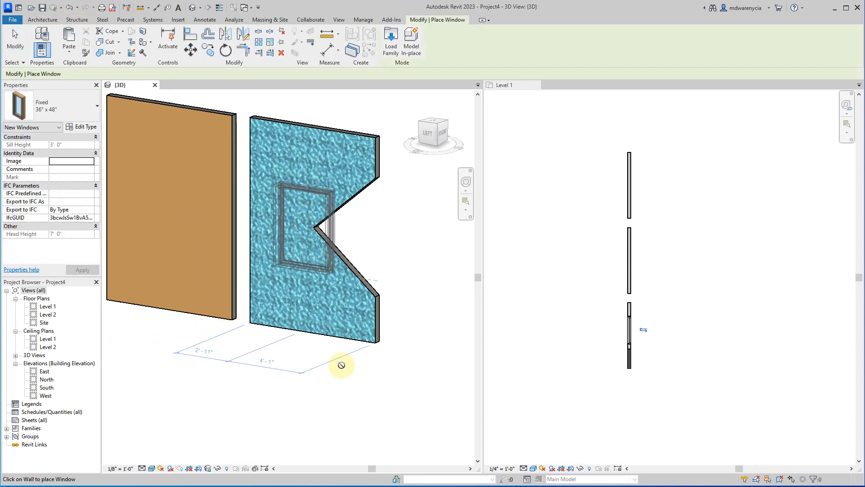
pyautogui.click(324, 286)
pyautogui.scroll(4, 299, 214)
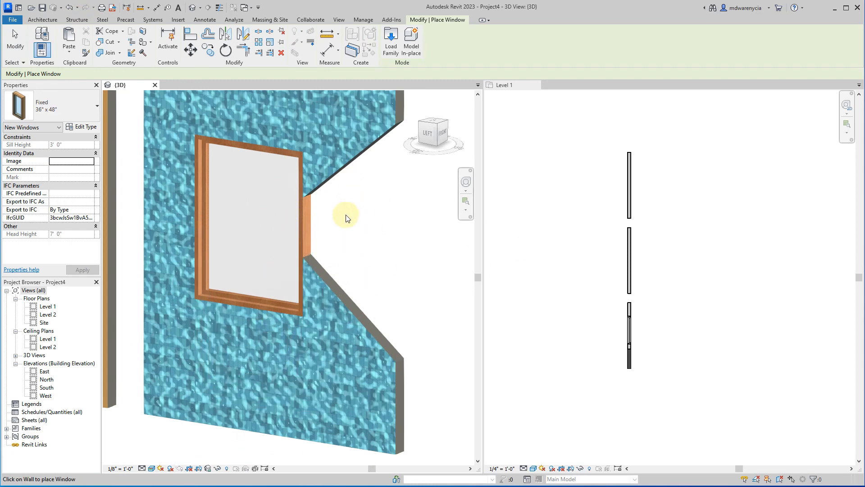
pyautogui.press('Escape')
# Delete the window from the notched tile wall.
pyautogui.scroll(-4, 315, 239)
pyautogui.click(307, 243)
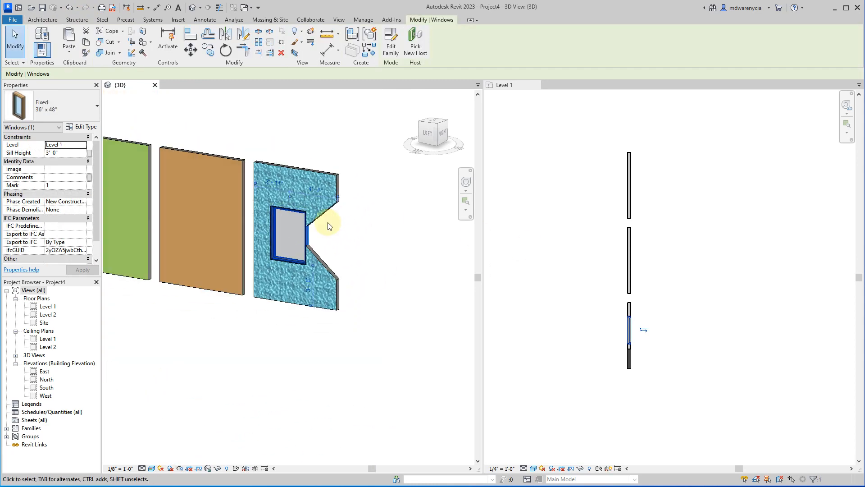
pyautogui.press('Delete')
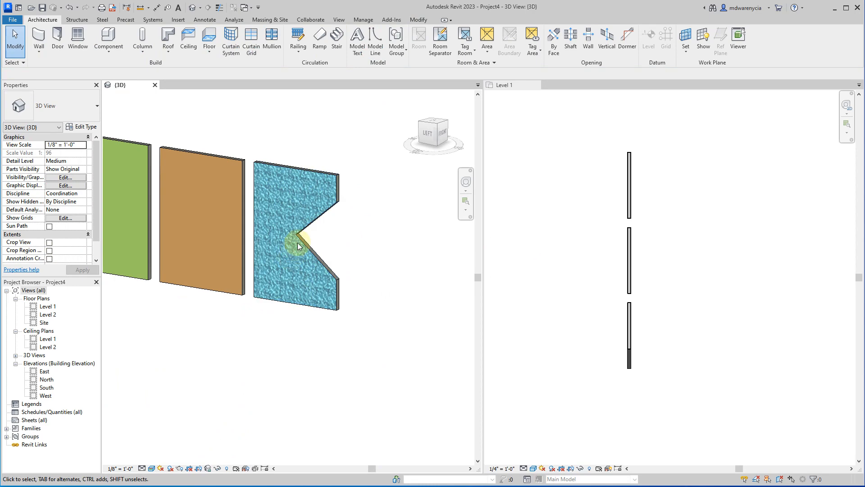
# Delete the notched blue tile wall and the freestanding orange wall beside it, keeping the green wall.
pyautogui.click(297, 245)
pyautogui.press('Delete')
pyautogui.click(242, 222)
pyautogui.press('Delete')
pyautogui.click(150, 182)
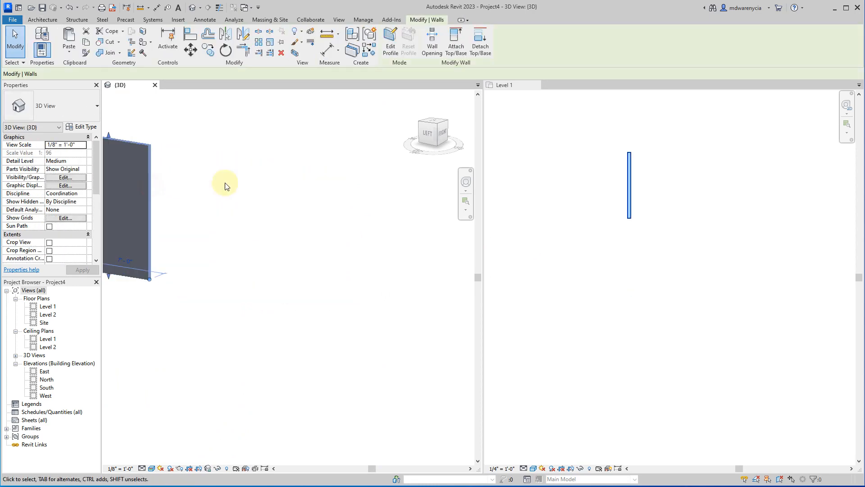
pyautogui.scroll(-4, 237, 244)
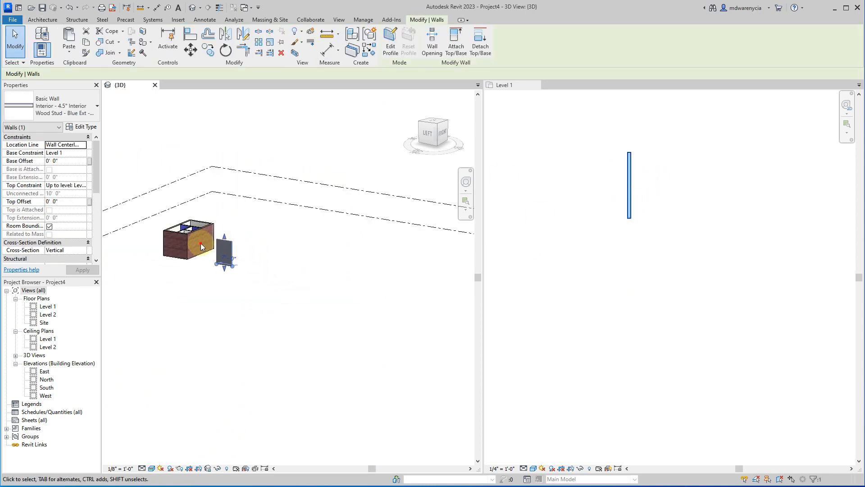
pyautogui.click(309, 280)
# Extend the building's front exterior brick wall well past its west corner in the Level 1 plan.
pyautogui.moveTo(311, 276); pyautogui.dragTo(315, 365, button='middle')
pyautogui.keyDown('shift'); pyautogui.moveTo(253, 308); pyautogui.dragTo(192, 412, button='middle'); pyautogui.keyUp('shift')
pyautogui.scroll(3, 208, 301)
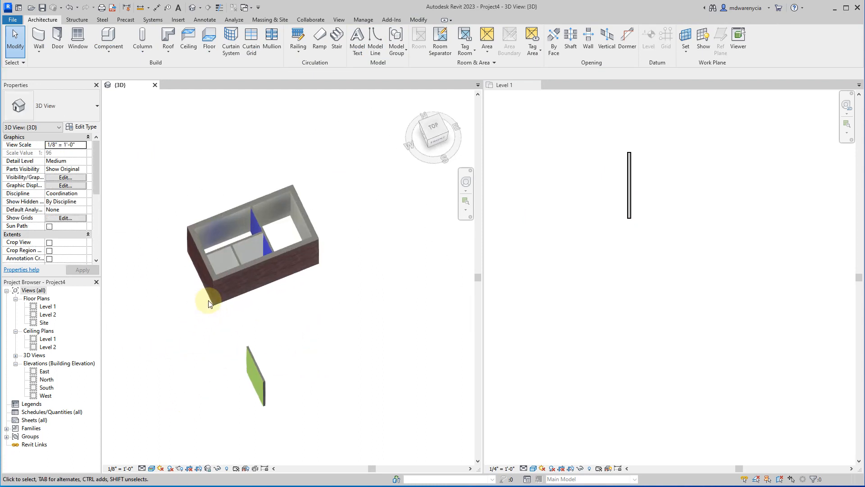
pyautogui.scroll(1, 208, 304)
pyautogui.click(233, 278)
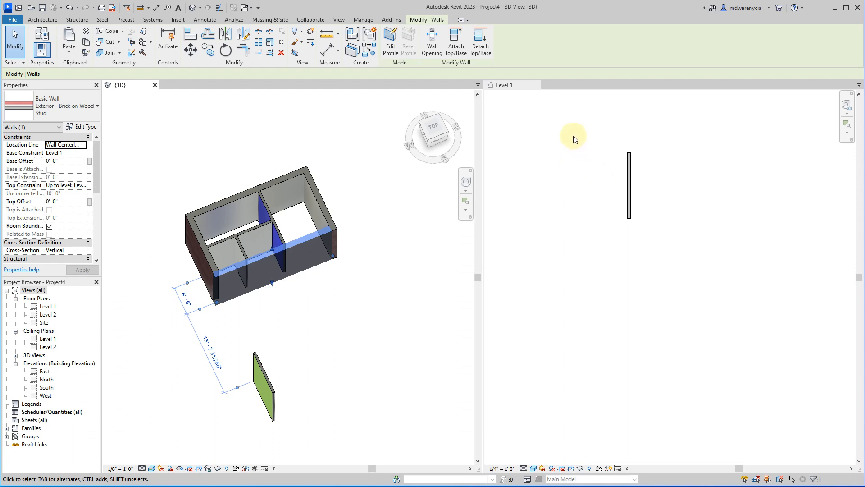
pyautogui.scroll(-4, 619, 201)
pyautogui.middleClick(645, 175)
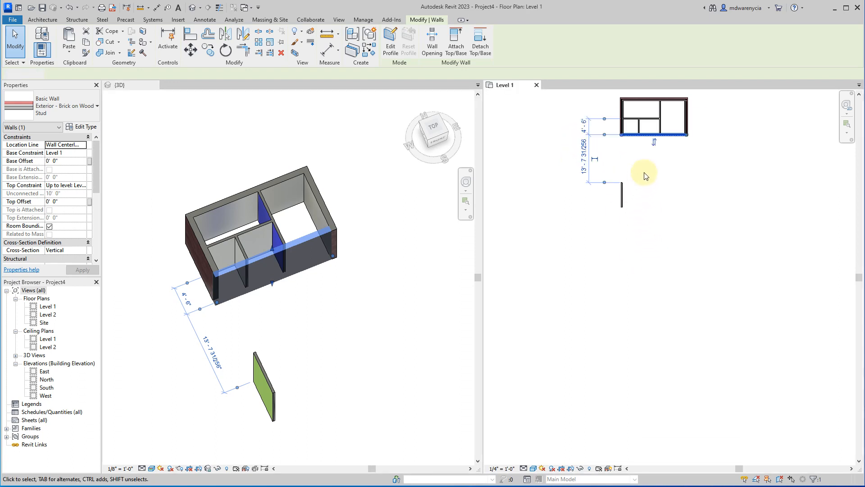
pyautogui.scroll(2, 645, 174)
pyautogui.moveTo(644, 162); pyautogui.dragTo(691, 309, button='middle')
pyautogui.moveTo(664, 269); pyautogui.dragTo(546, 271)
pyautogui.press('Escape')
pyautogui.click(224, 366)
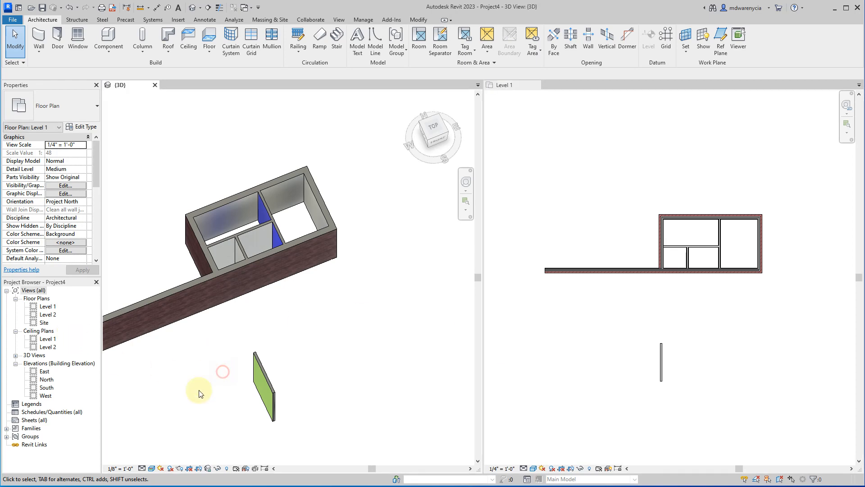
# In the extended brick wall's profile, sketch a horizontal line about 5'-6" inward from the free end, continued by a diagonal up to the top edge.
pyautogui.moveTo(197, 393); pyautogui.dragTo(299, 202, button='middle')
pyautogui.click(597, 273)
pyautogui.click(280, 174)
pyautogui.click(280, 173)
pyautogui.click(390, 43)
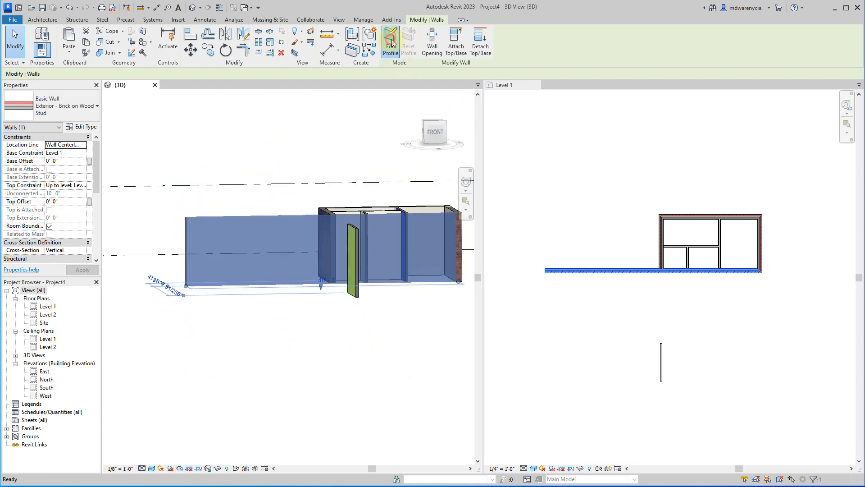
pyautogui.click(405, 35)
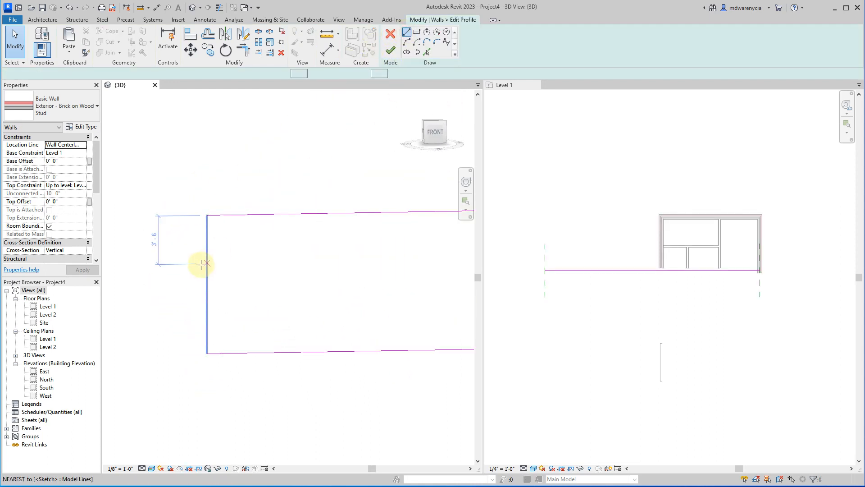
pyautogui.click(207, 318)
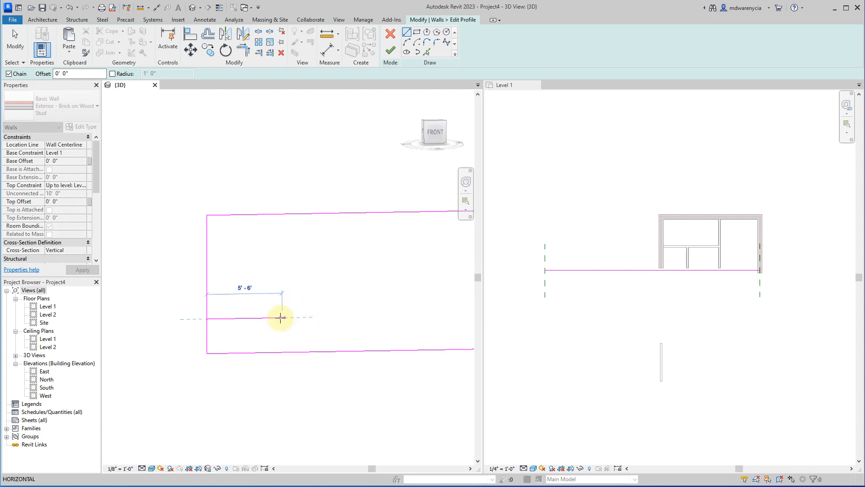
pyautogui.click(281, 317)
pyautogui.scroll(-3, 176, 291)
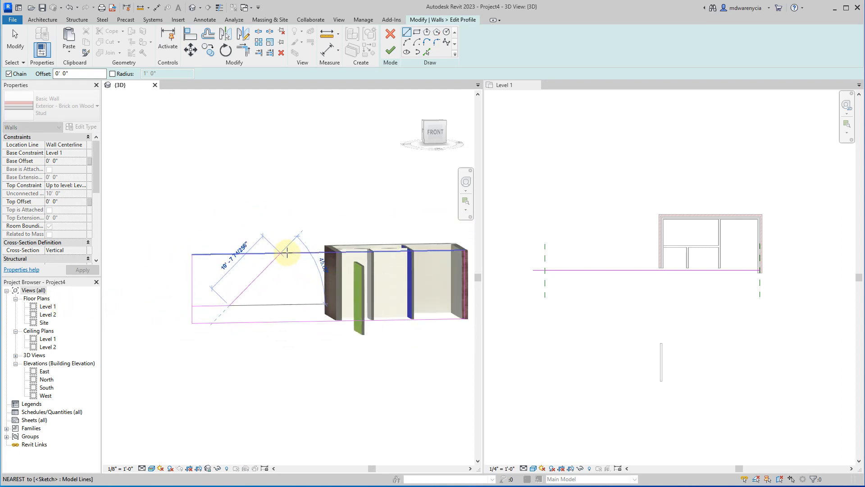
pyautogui.click(292, 253)
pyautogui.press('Escape')
# Split the profile's top edge and outer vertical edge where the new lines meet them, keeping the inner segments.
pyautogui.scroll(3, 284, 252)
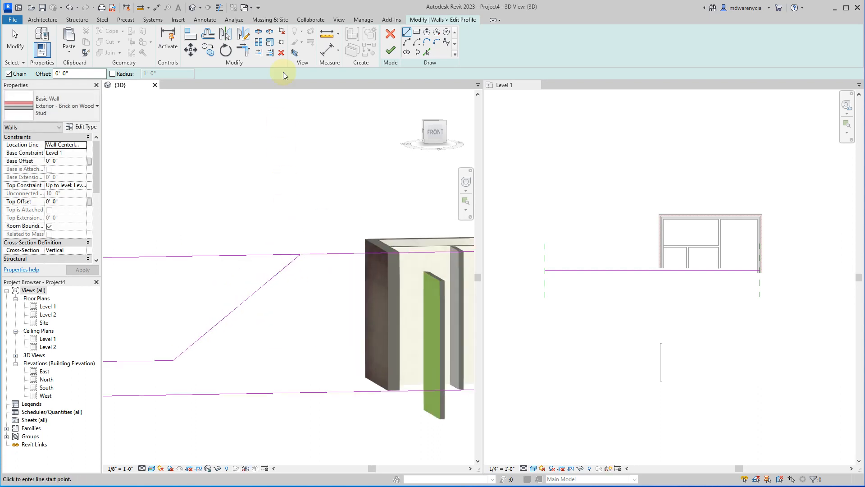
pyautogui.click(265, 43)
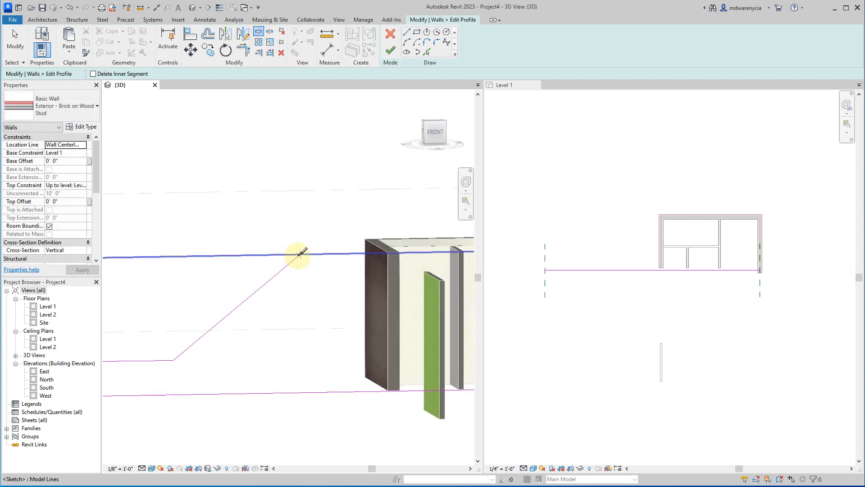
pyautogui.click(299, 251)
pyautogui.scroll(-1, 309, 216)
pyautogui.click(144, 326)
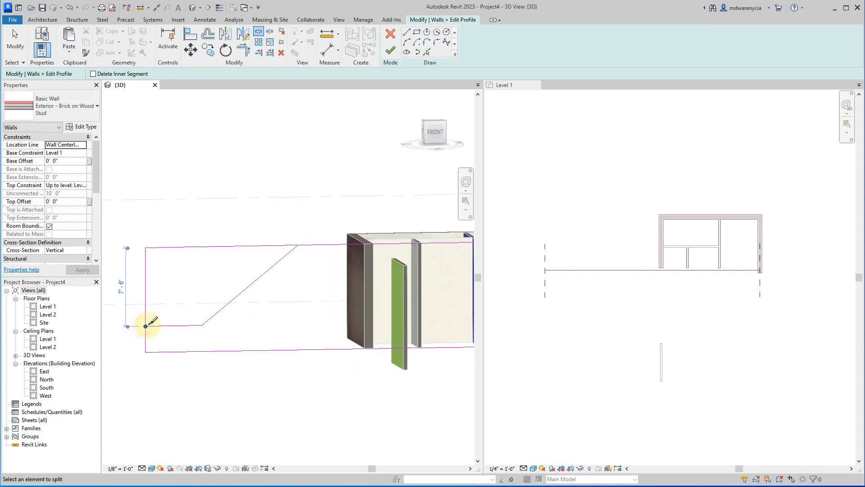
pyautogui.press('Escape')
# Delete the edge segments of the cut-off upper corner and finish the brick wall's profile edit.
pyautogui.moveTo(171, 269); pyautogui.dragTo(117, 209)
pyautogui.click(203, 256)
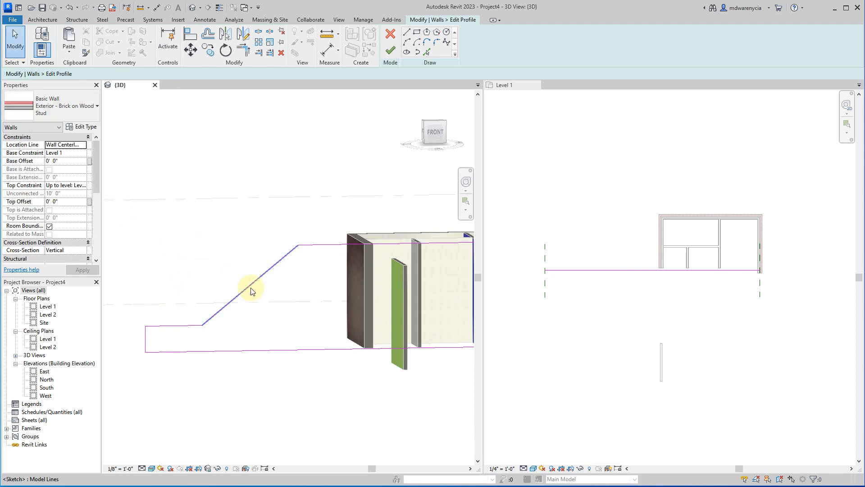
pyautogui.click(390, 50)
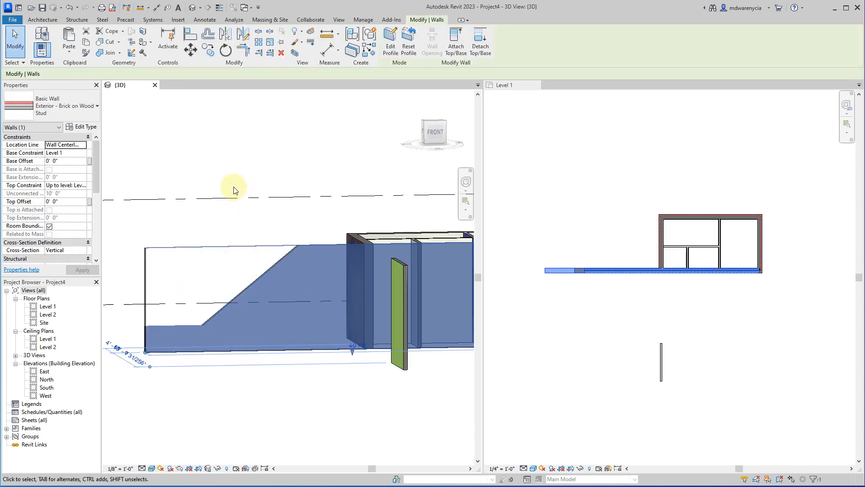
pyautogui.click(234, 197)
pyautogui.click(174, 254)
pyautogui.moveTo(170, 270); pyautogui.dragTo(405, 380, button='middle')
pyautogui.keyDown('shift'); pyautogui.moveTo(343, 374); pyautogui.dragTo(257, 321, button='middle'); pyautogui.keyUp('shift')
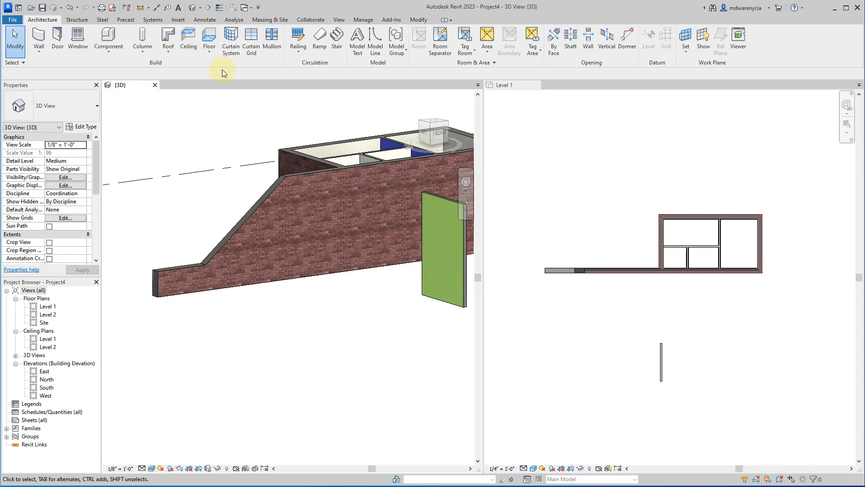
pyautogui.scroll(-5, 218, 269)
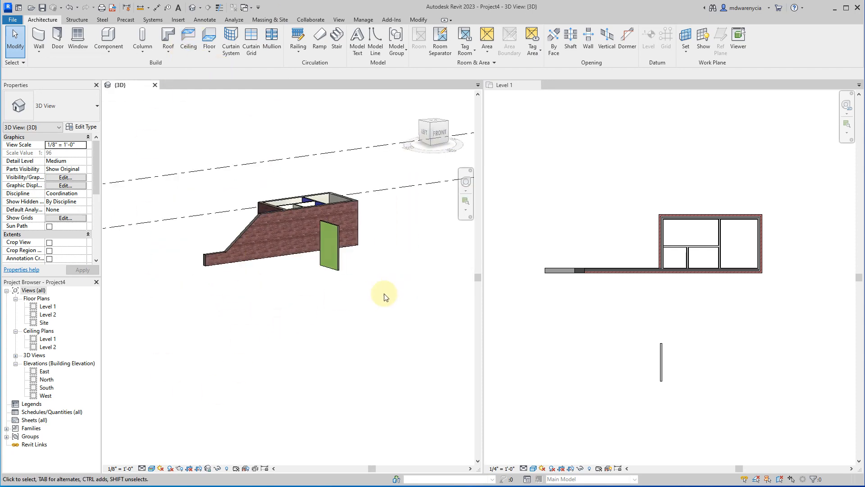
pyautogui.keyDown('shift'); pyautogui.moveTo(386, 293); pyautogui.dragTo(316, 342, button='middle'); pyautogui.keyUp('shift')
pyautogui.click(209, 36)
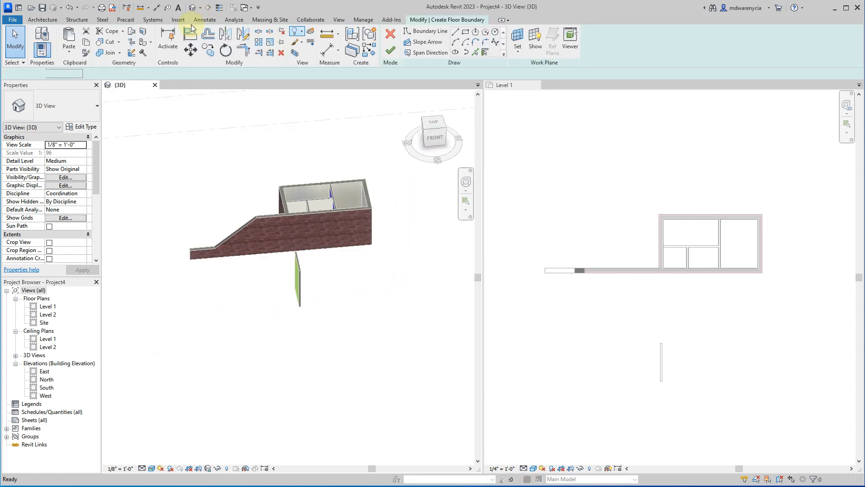
pyautogui.press('Escape')
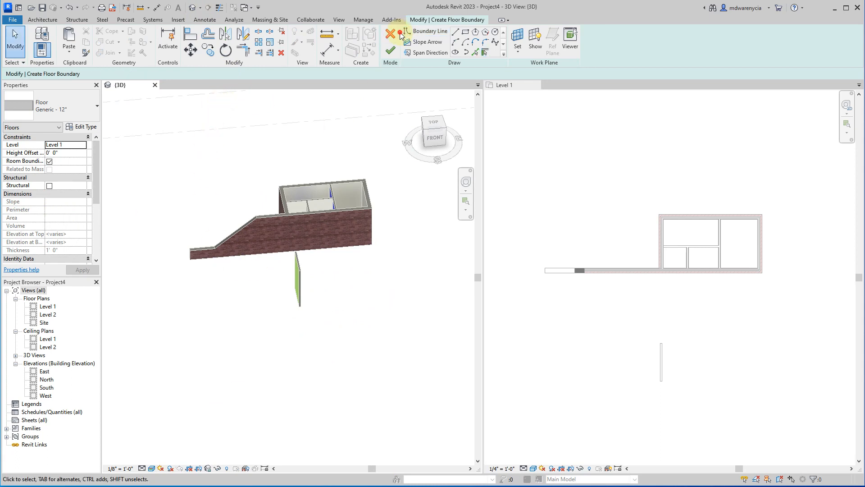
pyautogui.click(391, 34)
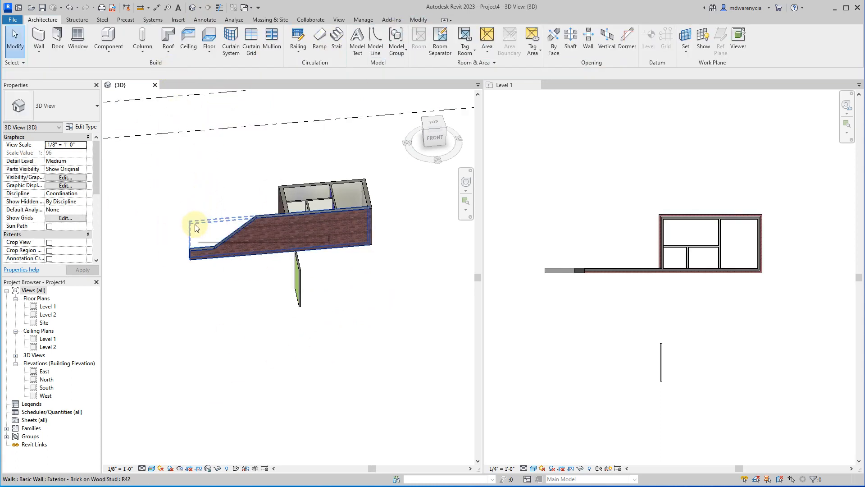
# Examine the layer assembly of the Generic - 8" basic wall type, leaving it unmodified.
pyautogui.click(40, 40)
pyautogui.click(81, 126)
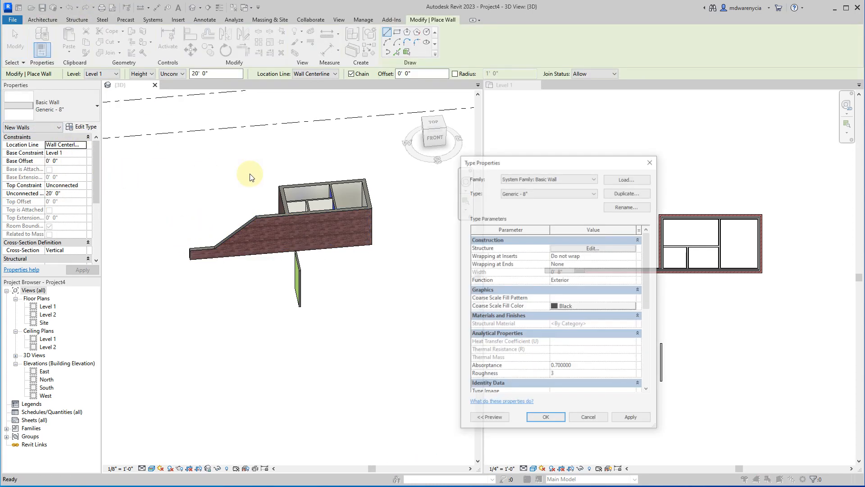
pyautogui.click(586, 248)
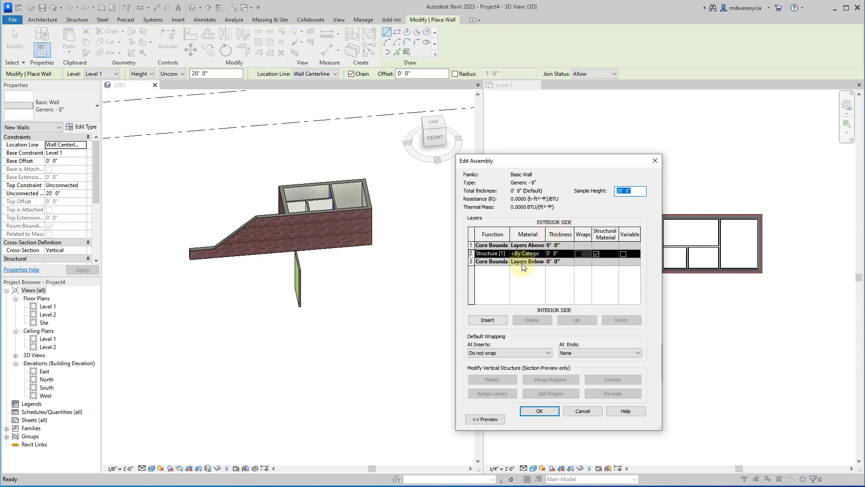
pyautogui.press('Escape')
pyautogui.press('Escape')
pyautogui.press('Escape')
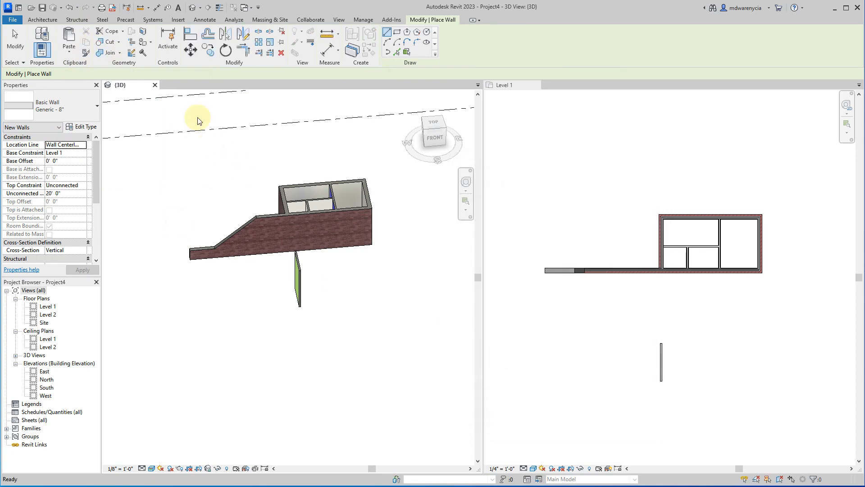
# Start a new floor on Level 1 using the Wood Truss Joist 12" - Carpet Finish type.
pyautogui.click(209, 38)
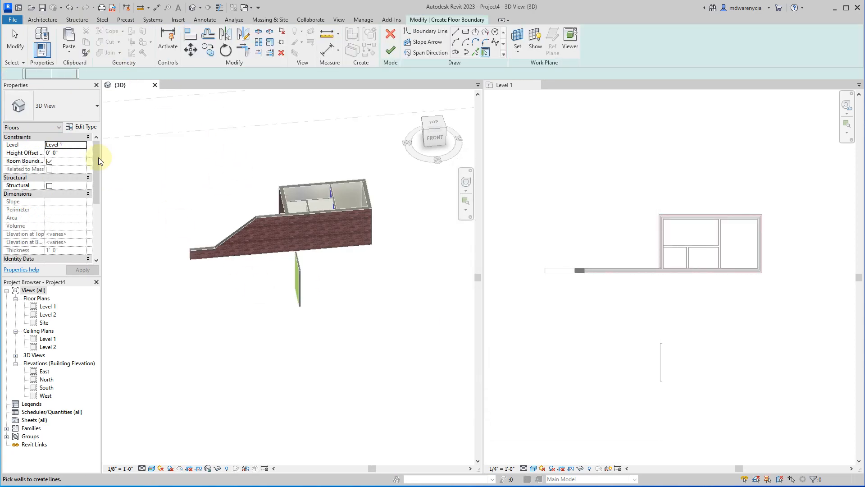
pyautogui.click(69, 127)
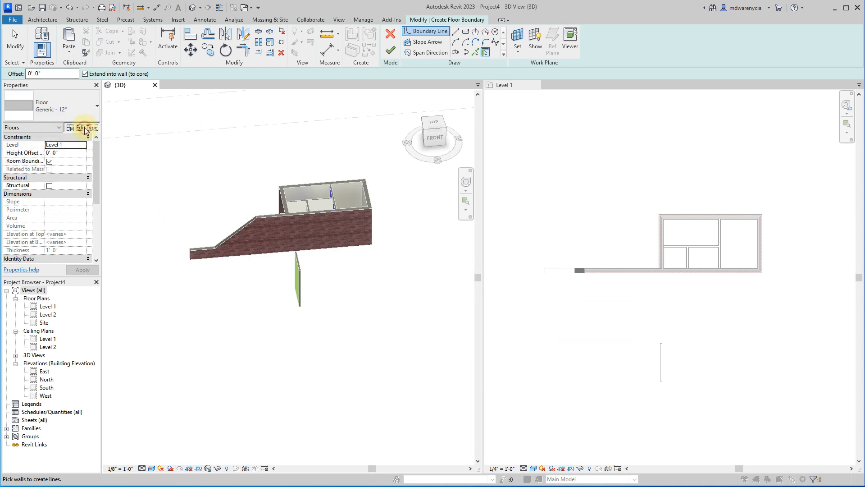
pyautogui.press('Escape')
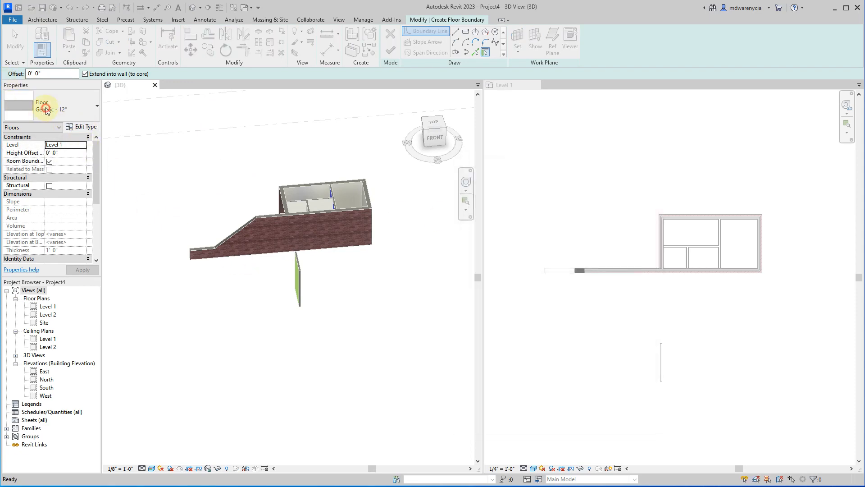
pyautogui.click(18, 110)
pyautogui.click(50, 242)
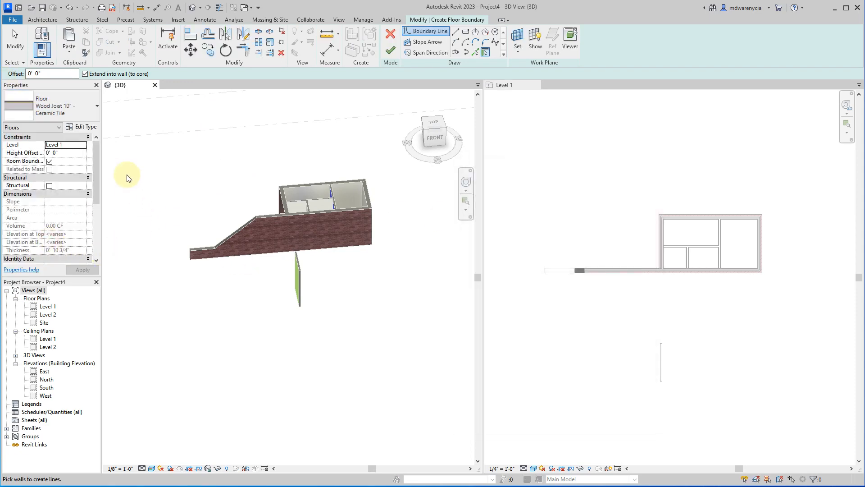
pyautogui.click(64, 106)
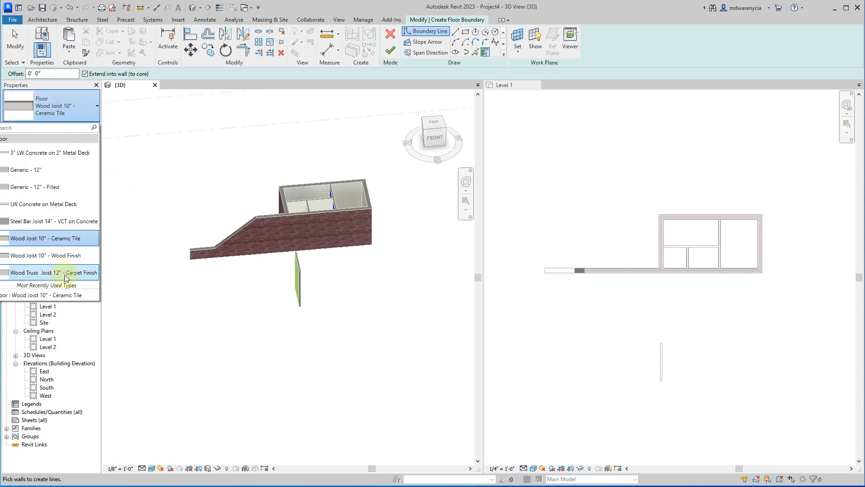
pyautogui.click(63, 273)
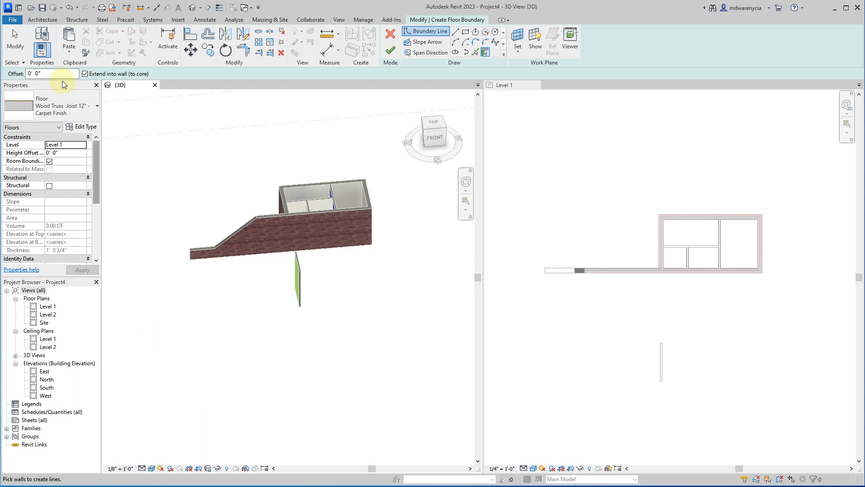
# Sketch a rectangular floor boundary in the Level 1 plan along the green wall's full 7'-0" length, extending east from it.
pyautogui.click(465, 32)
pyautogui.scroll(1, 670, 328)
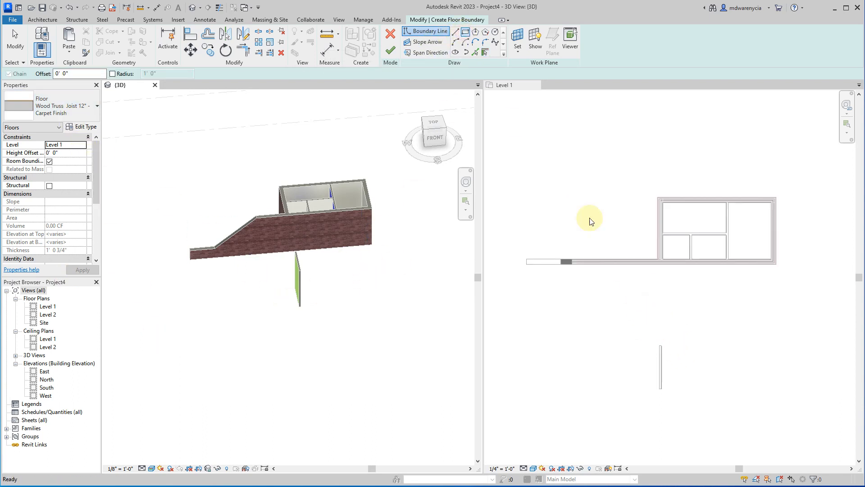
pyautogui.click(517, 91)
pyautogui.click(661, 345)
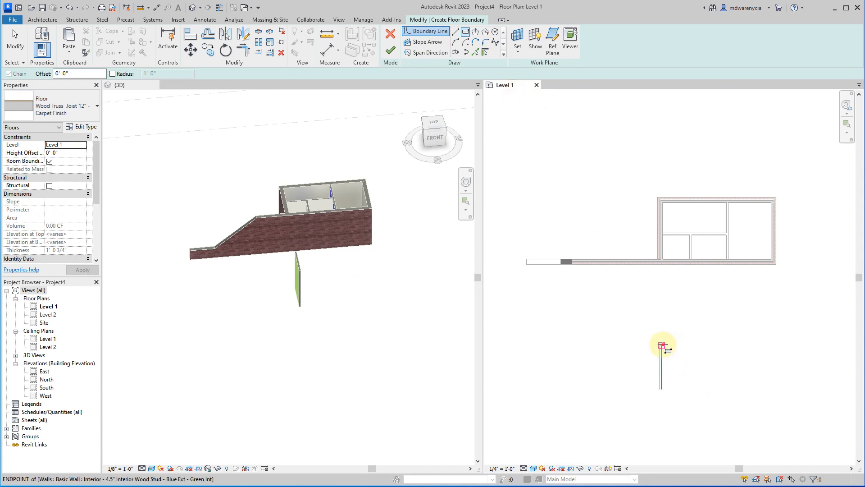
pyautogui.click(738, 388)
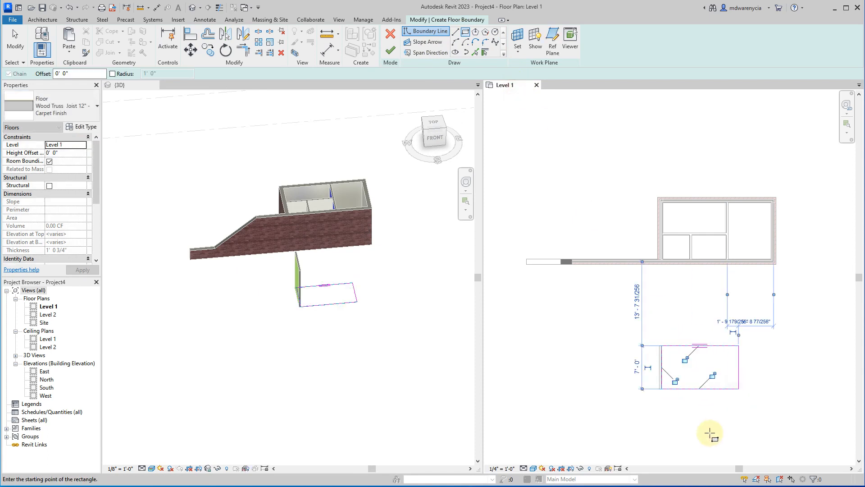
pyautogui.scroll(5, 328, 266)
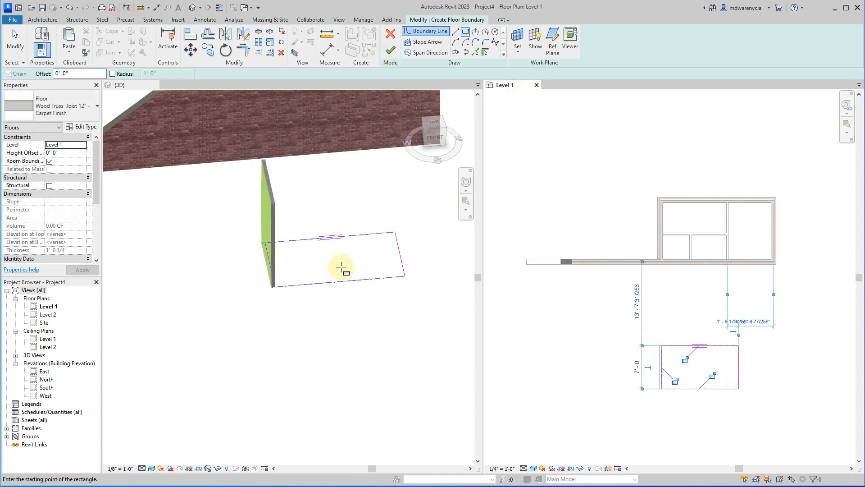
pyautogui.scroll(3, 739, 351)
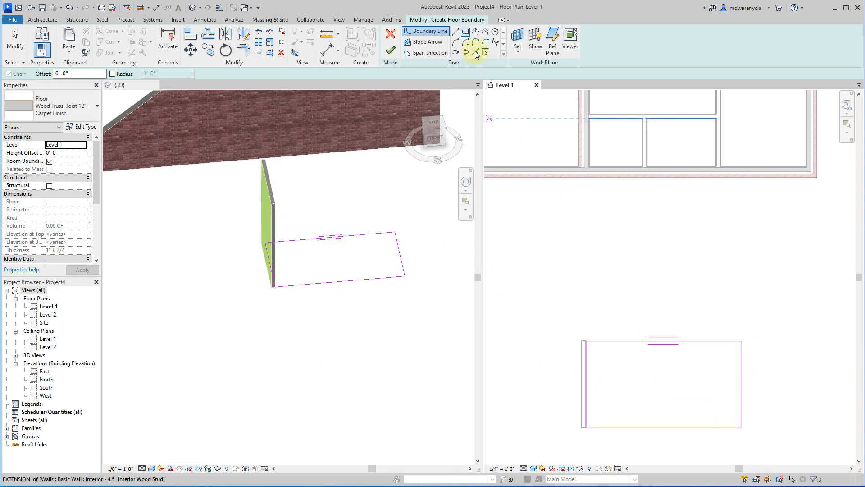
pyautogui.press('Escape')
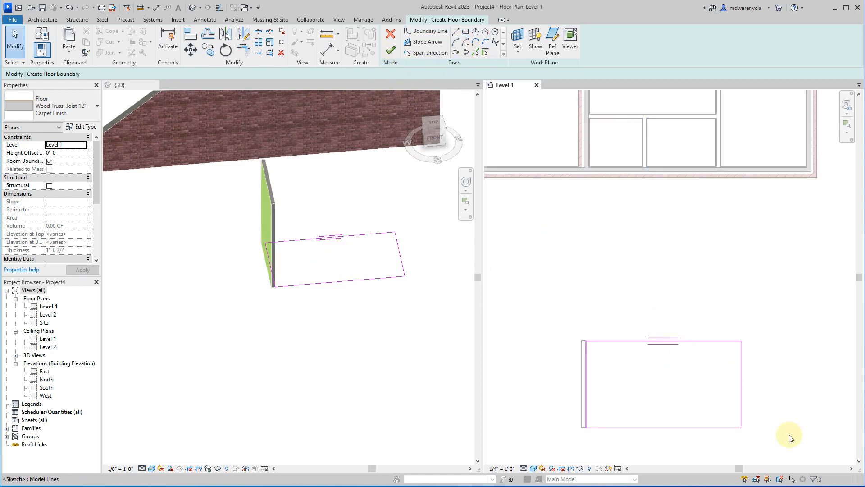
# Finish the floor boundary sketch and inspect the carpet surface and edge of the new floor in the 3D view.
pyautogui.click(390, 51)
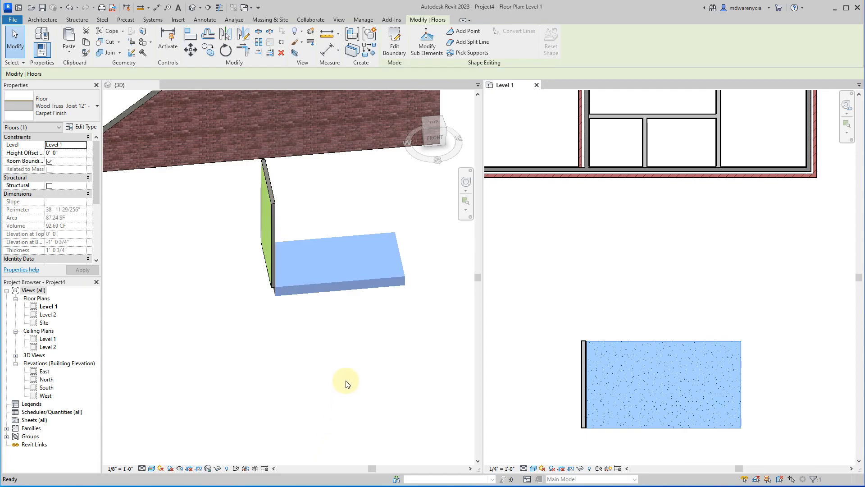
pyautogui.scroll(4, 266, 341)
pyautogui.click(265, 341)
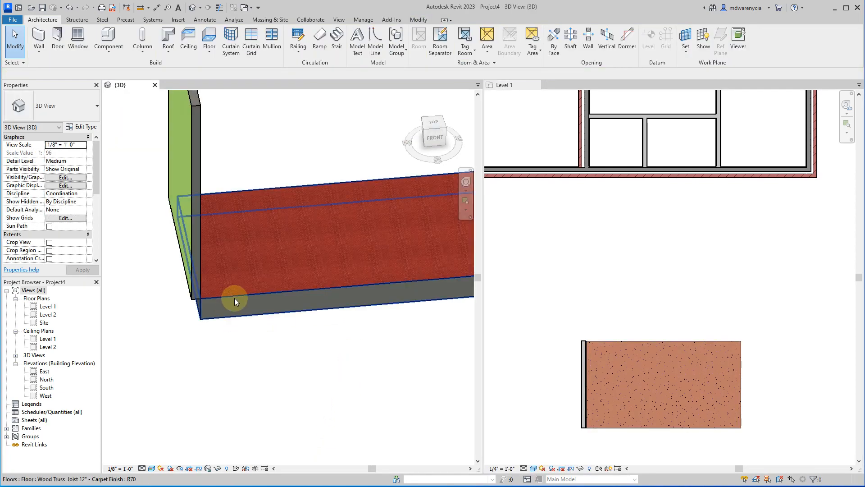
pyautogui.scroll(3, 329, 261)
pyautogui.scroll(4, 277, 320)
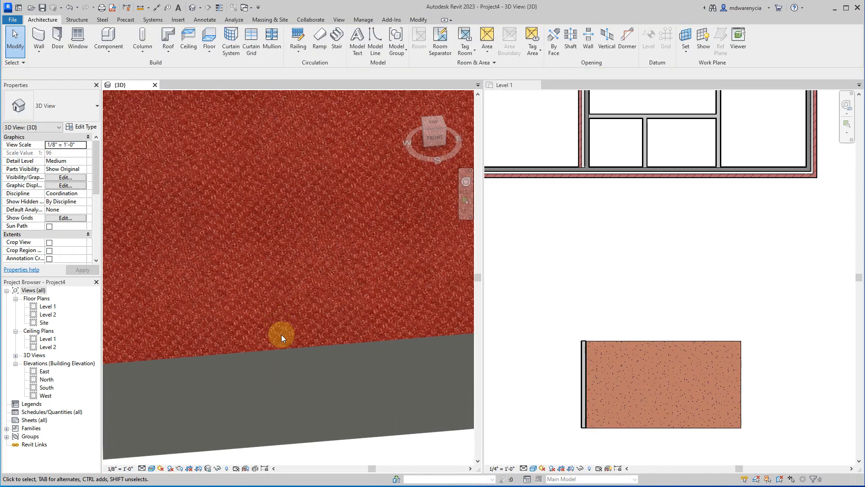
pyautogui.scroll(-8, 287, 339)
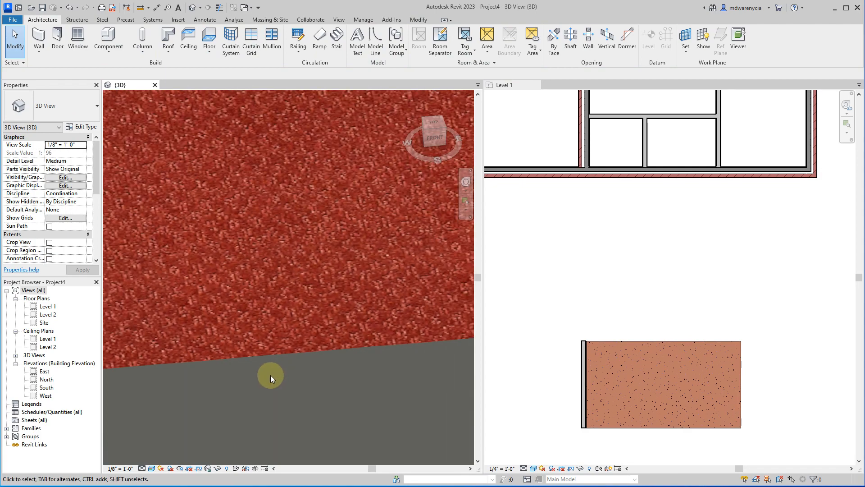
pyautogui.keyDown('shift'); pyautogui.moveTo(317, 452); pyautogui.dragTo(224, 228, button='middle'); pyautogui.keyUp('shift')
# Open the Carpet (1) finish material from the floor type's layer assembly and set its appearance image fade to 67.
pyautogui.click(213, 218)
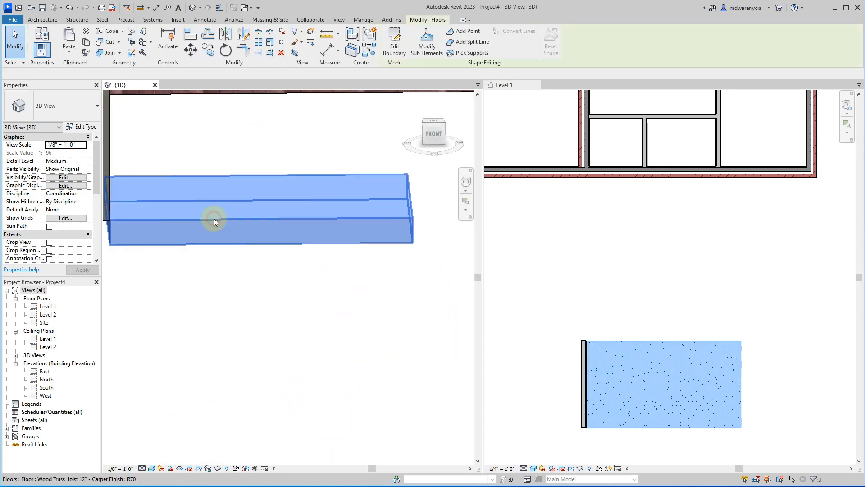
pyautogui.click(81, 127)
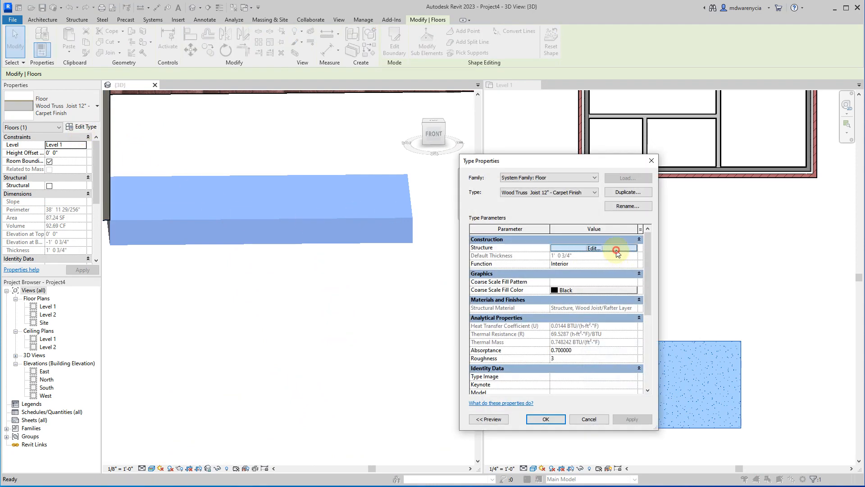
pyautogui.click(616, 250)
pyautogui.click(541, 246)
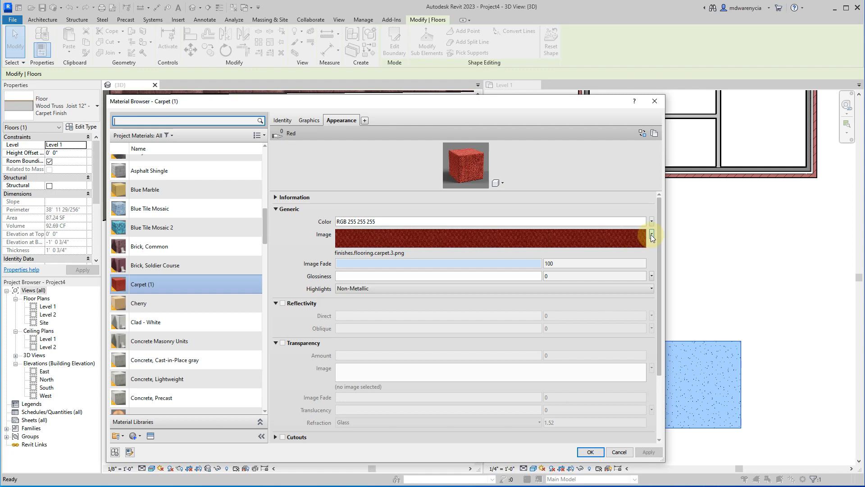
pyautogui.click(652, 234)
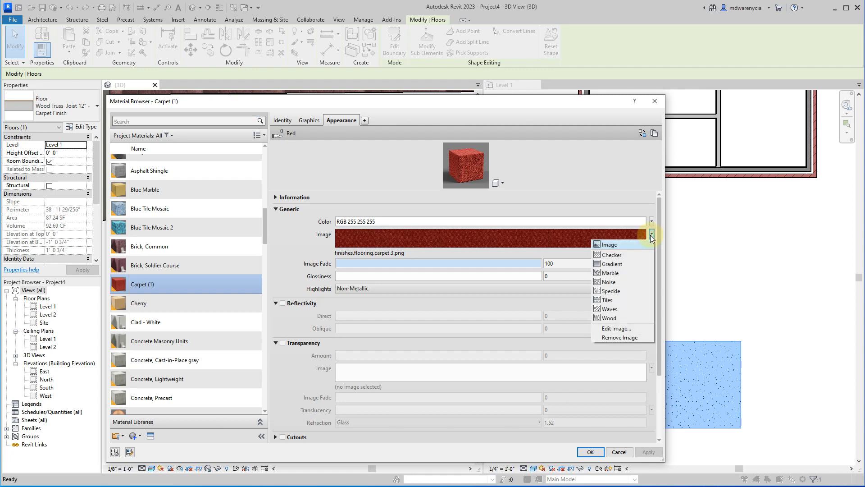
pyautogui.click(650, 235)
pyautogui.click(473, 263)
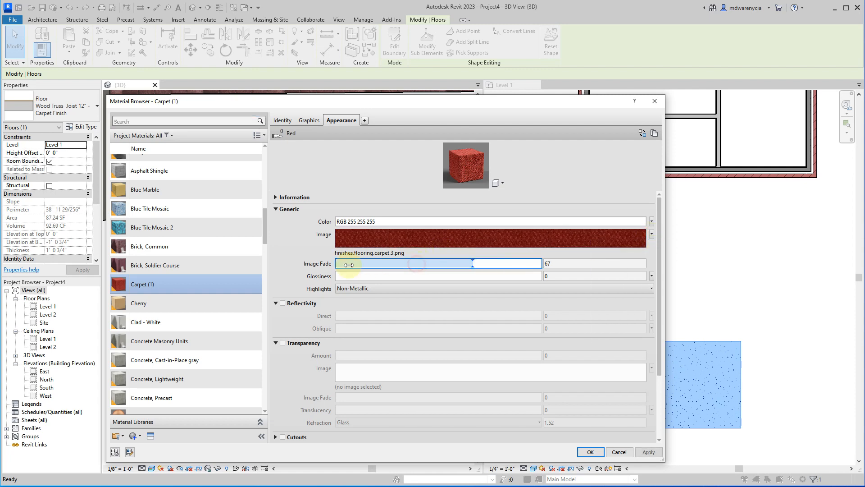
# Set the Carpet (1) appearance color to RGB 21 255 162 and accept the material changes.
pyautogui.click(390, 221)
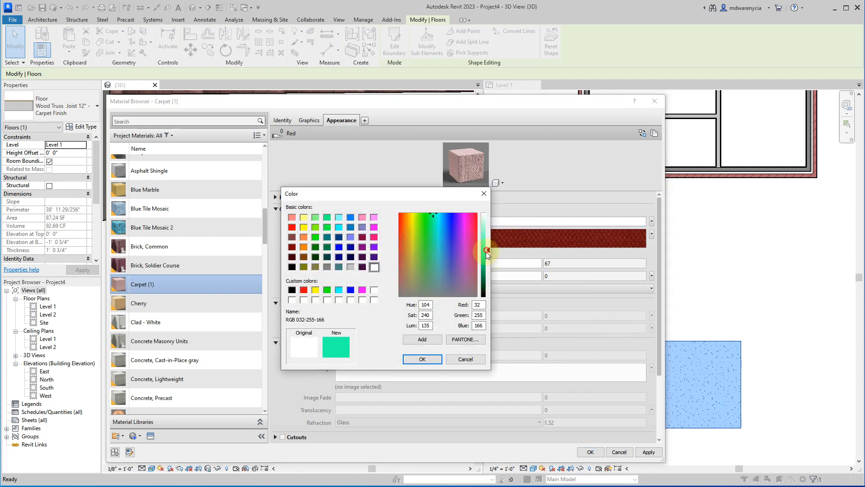
pyautogui.click(415, 359)
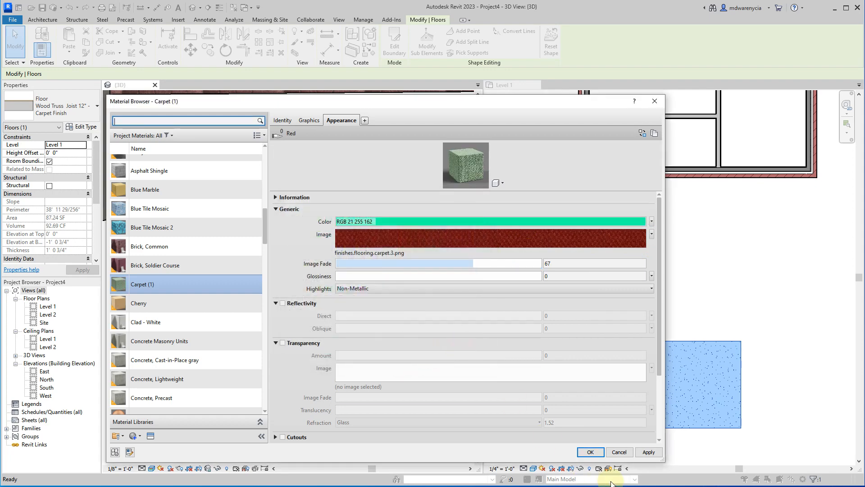
pyautogui.click(649, 449)
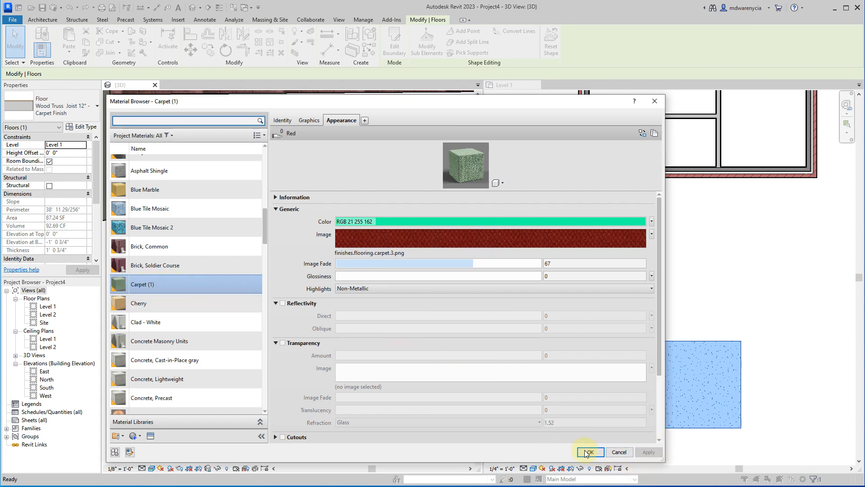
pyautogui.click(588, 452)
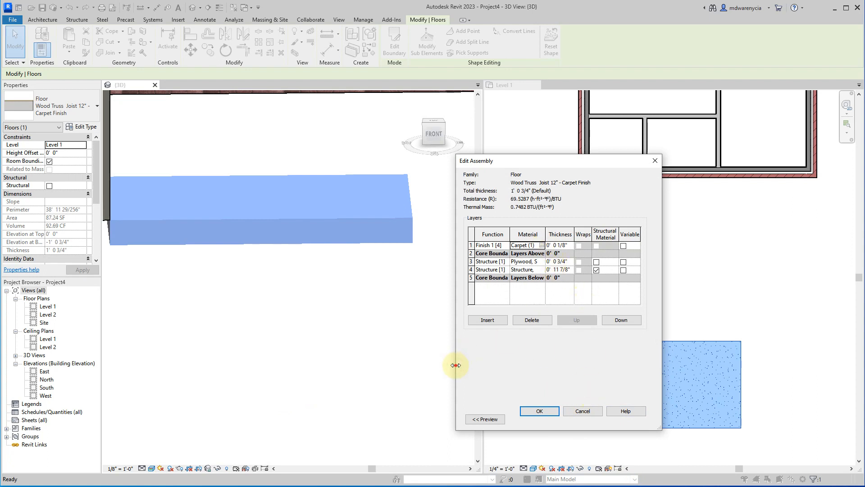
# Widen the floor's layer table to review its full columns, accept the assembly and type edits, and deselect the floor.
pyautogui.moveTo(456, 365); pyautogui.dragTo(257, 369)
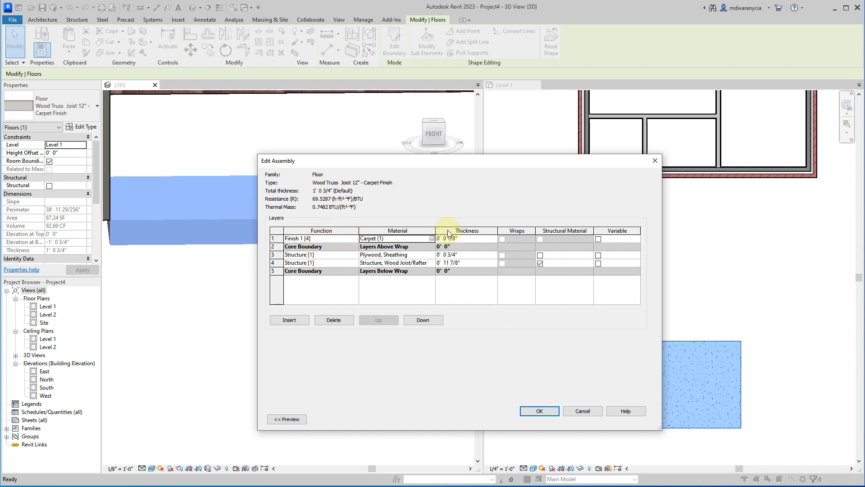
pyautogui.click(526, 411)
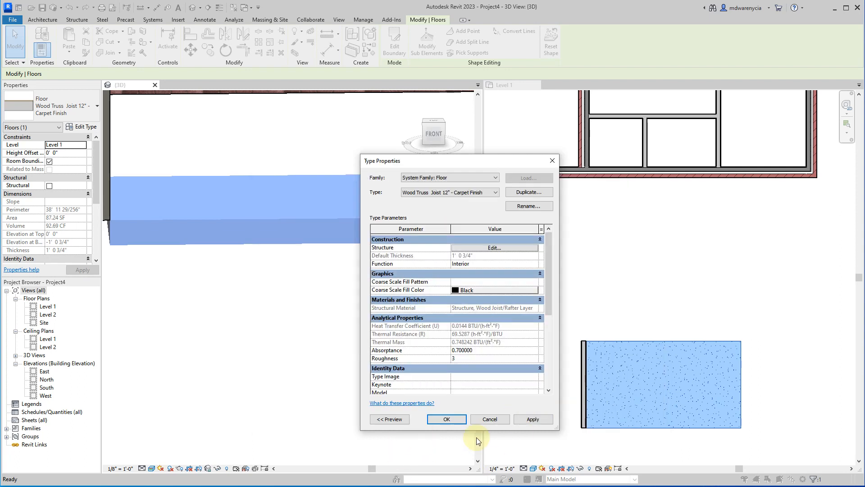
pyautogui.click(443, 418)
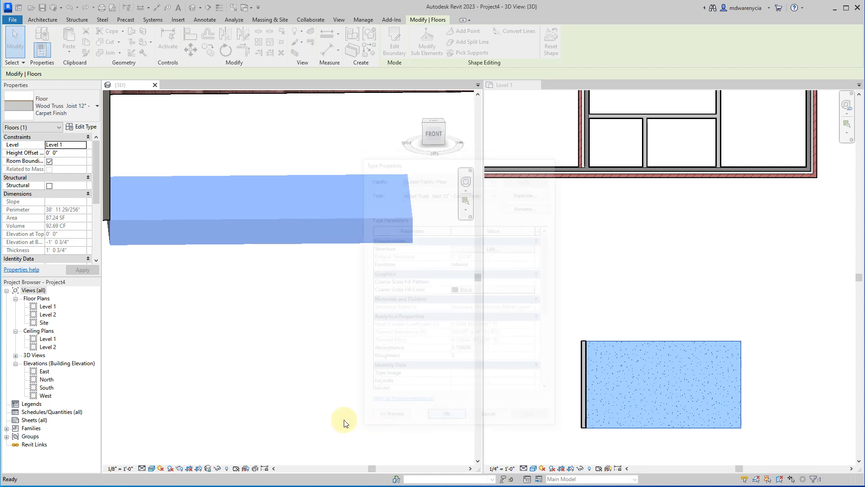
pyautogui.click(280, 373)
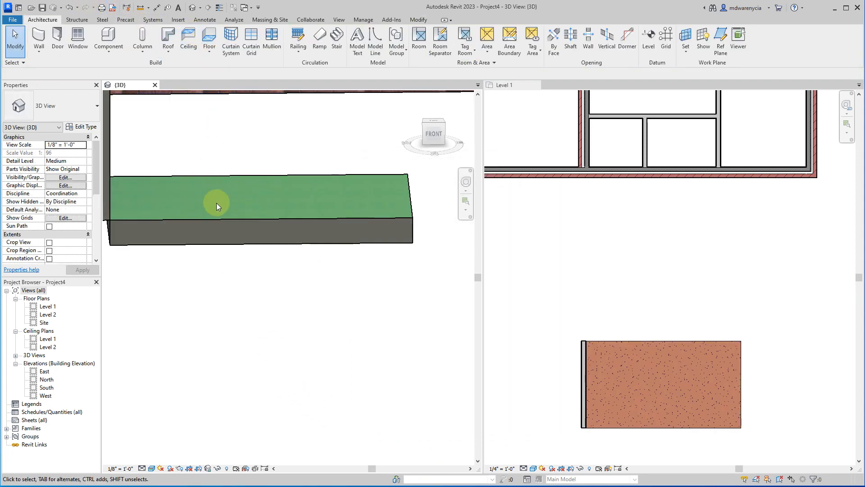
# Set the wood joist structure layer's thickness to 7' 6" in the carpet-finish floor type's assembly.
pyautogui.click(223, 220)
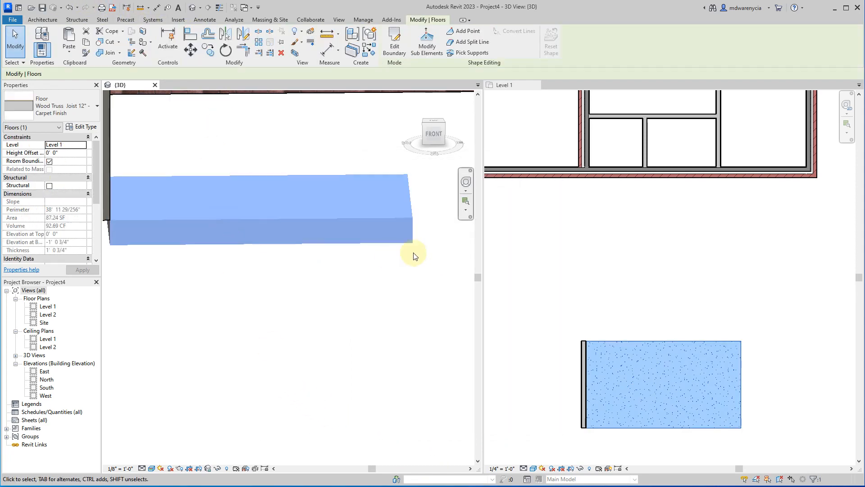
pyautogui.click(80, 127)
pyautogui.click(477, 248)
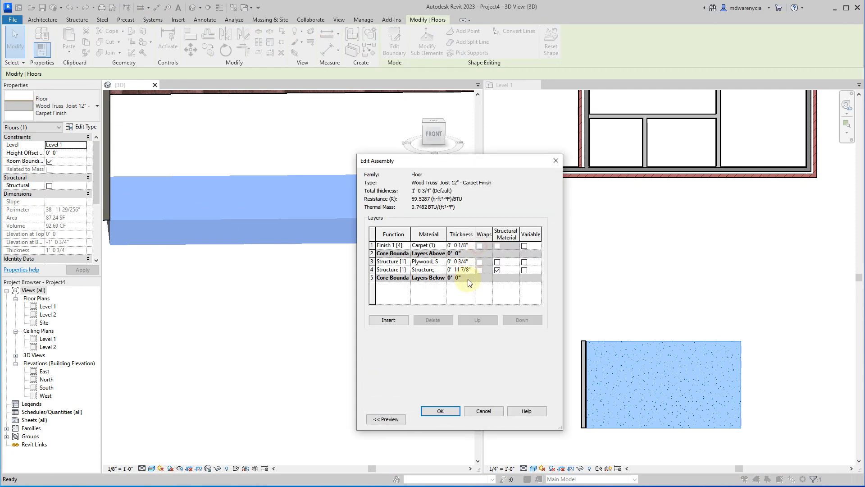
pyautogui.click(466, 270)
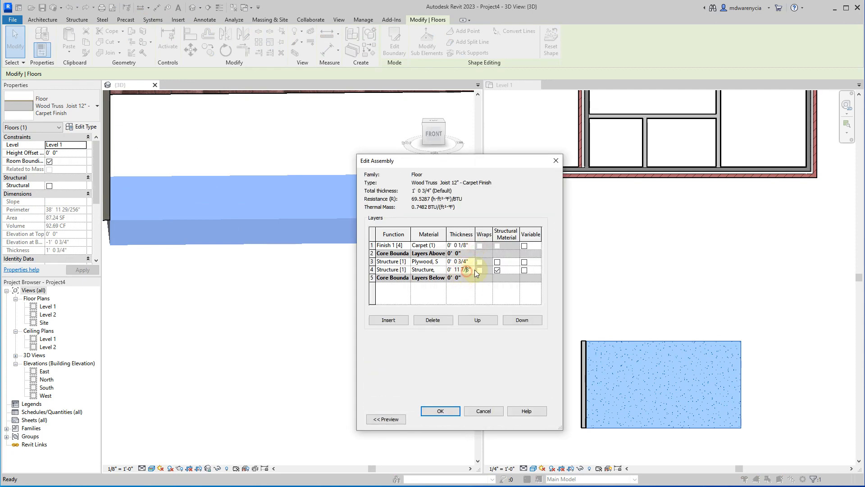
pyautogui.click(507, 272)
pyautogui.press('Tab')
pyautogui.press('Tab')
pyautogui.write("7'6")
pyautogui.press('Tab')
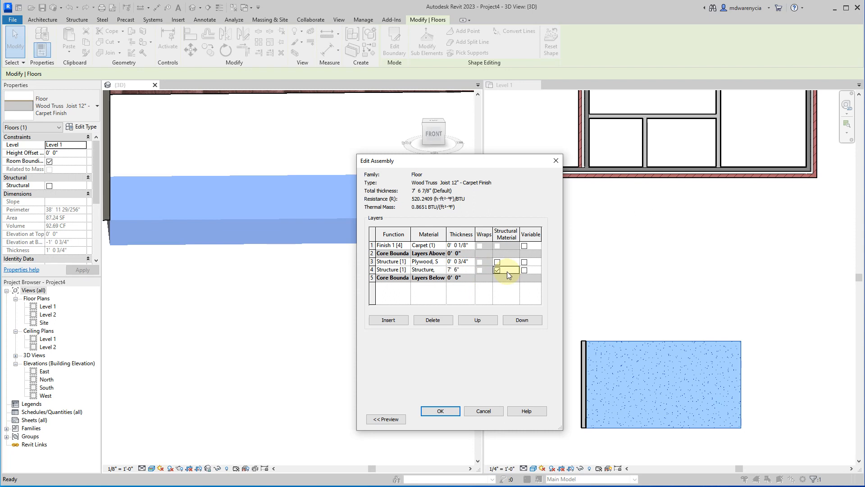
# Change the wood joist structure layer's thickness to 7 1/2" and apply the floor type edit.
pyautogui.click(464, 270)
pyautogui.doubleClick(466, 270)
pyautogui.press('Tab')
pyautogui.hotkey('shift', 'Tab')
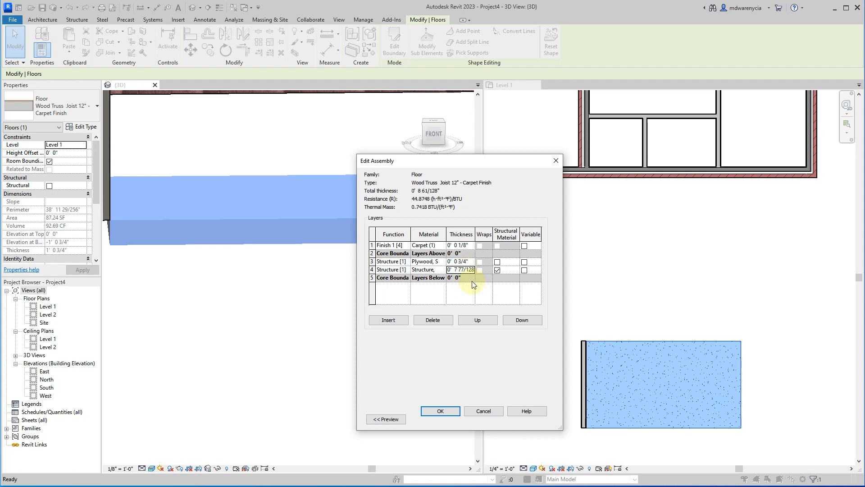
pyautogui.write('7.5')
pyautogui.press('Tab')
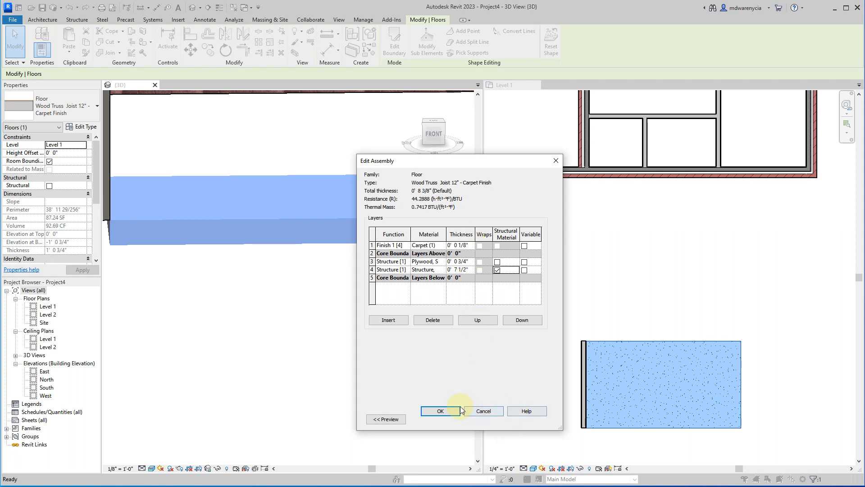
pyautogui.click(440, 410)
pyautogui.click(533, 419)
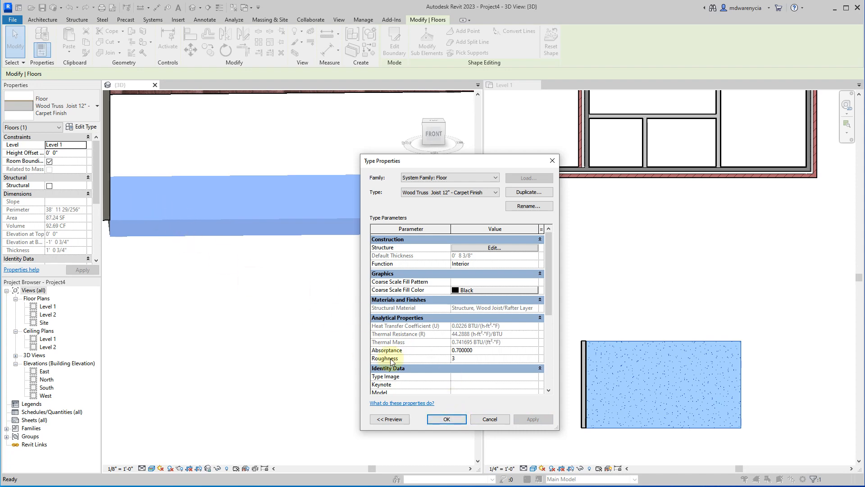
pyautogui.click(445, 419)
pyautogui.click(260, 283)
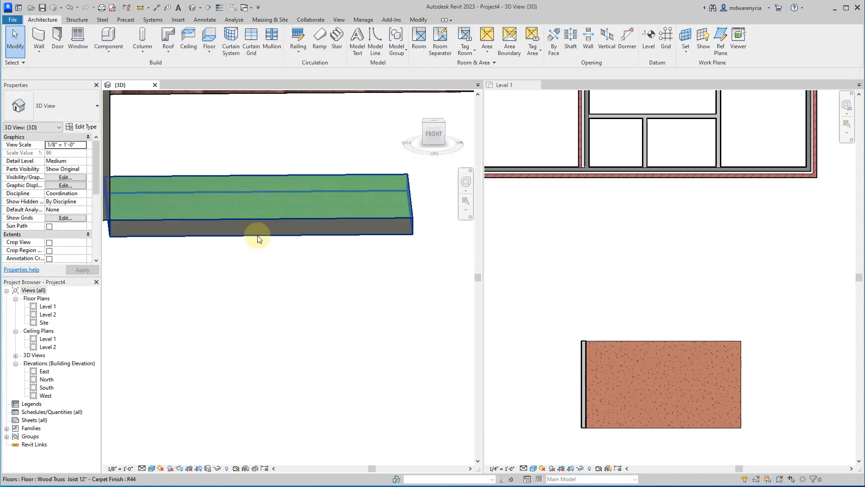
# Open the East elevation and examine the floor's position relative to the Level 1 line.
pyautogui.click(181, 216)
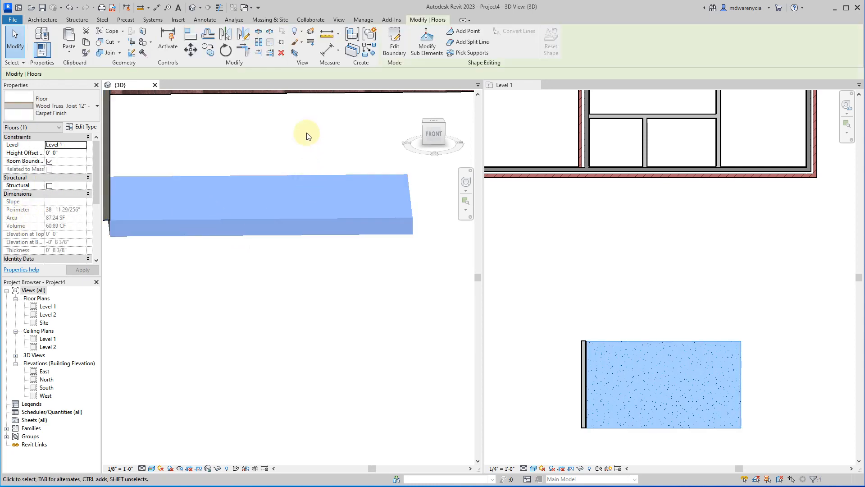
pyautogui.doubleClick(44, 371)
pyautogui.scroll(6, 295, 294)
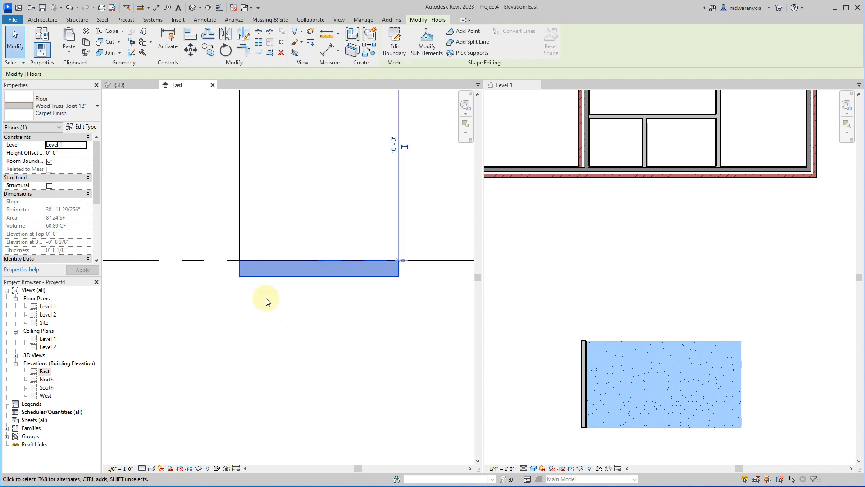
pyautogui.click(182, 215)
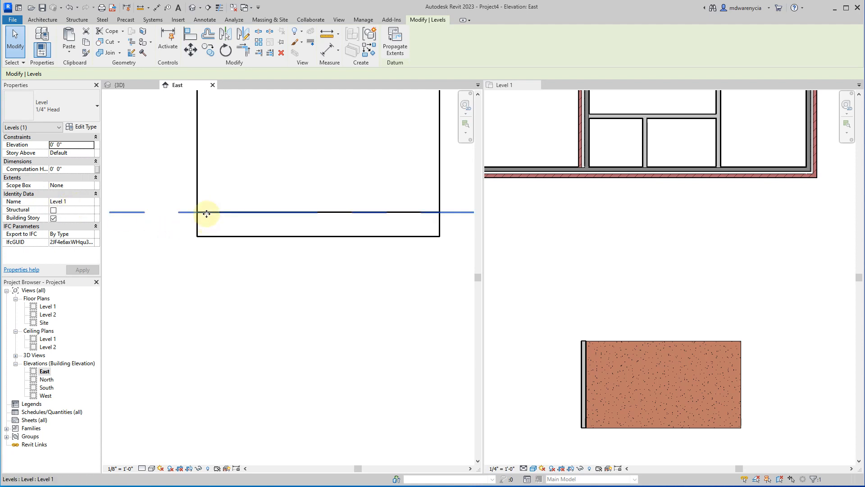
# Set the plywood sheathing layer's thickness to 1' in the floor type's assembly and apply it.
pyautogui.click(205, 229)
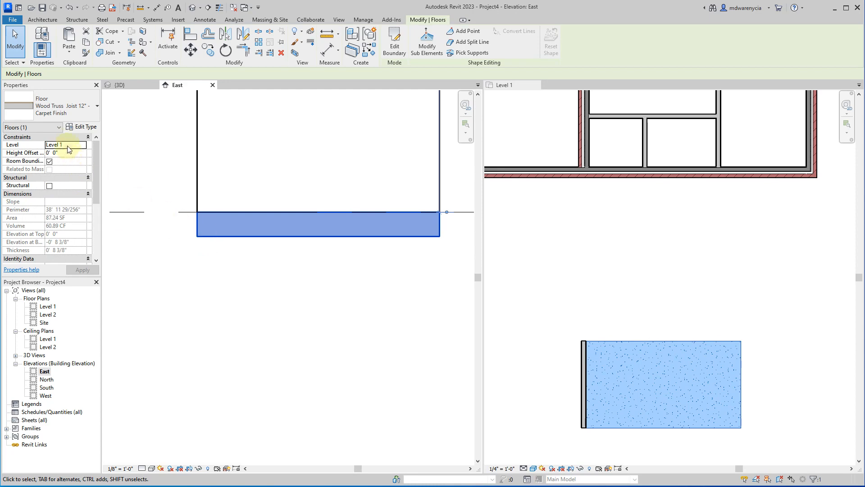
pyautogui.click(80, 126)
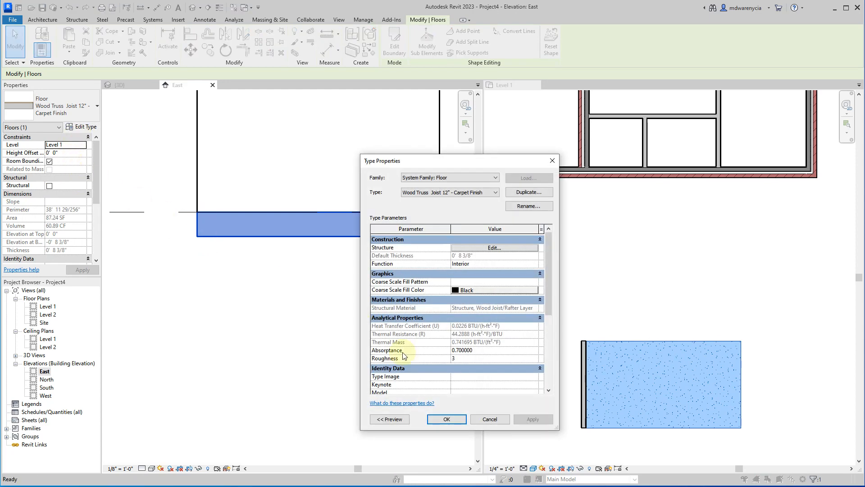
pyautogui.click(471, 251)
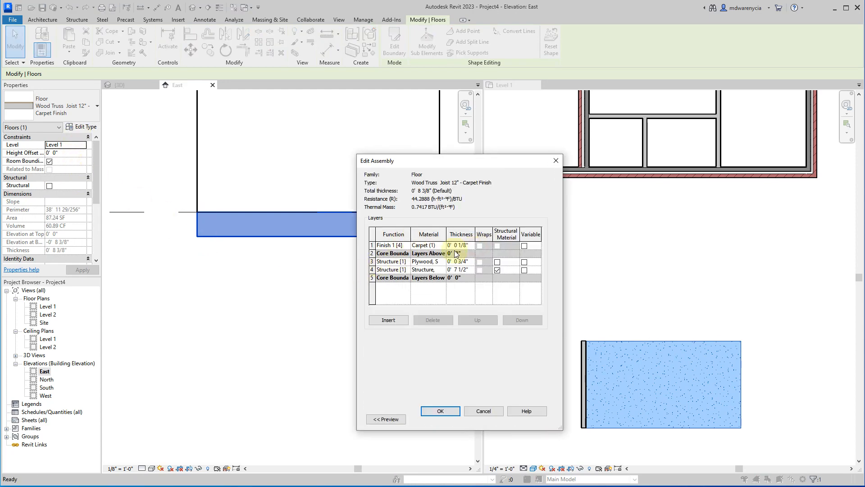
pyautogui.click(462, 262)
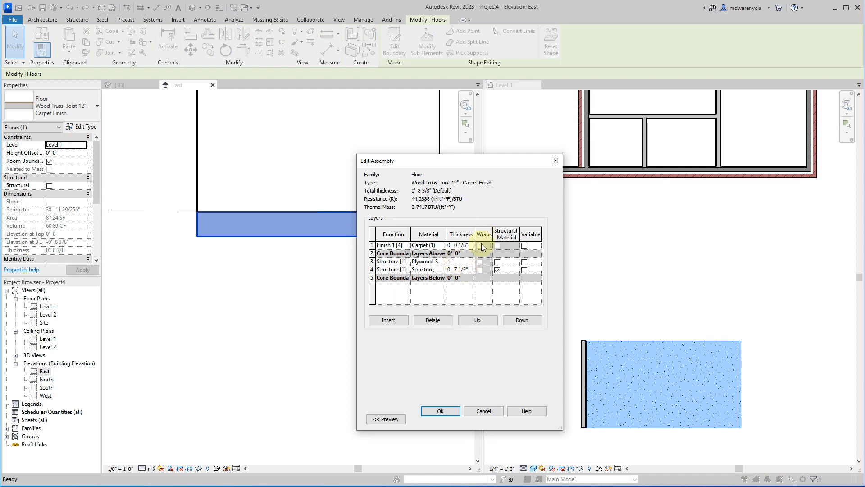
pyautogui.click(442, 411)
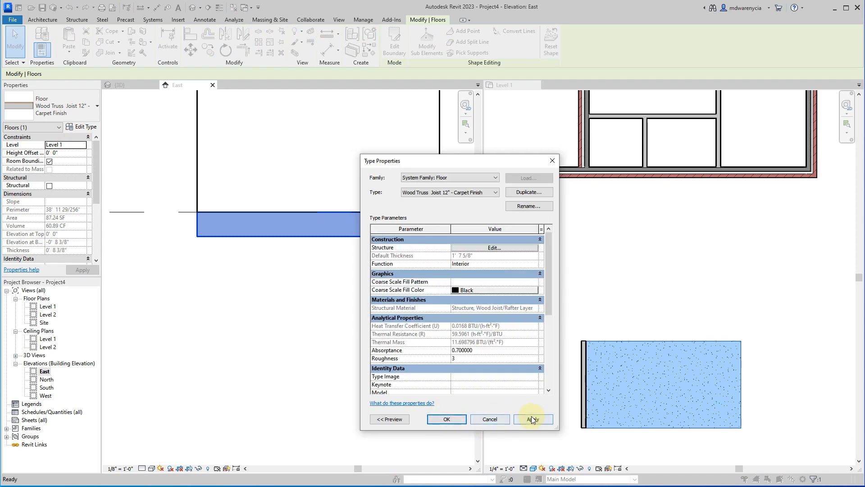
pyautogui.click(532, 416)
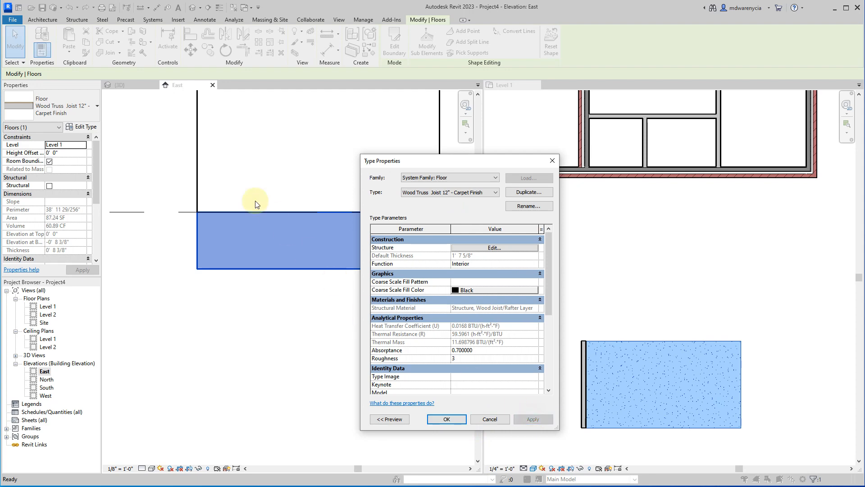
# Close the floor type's assembly without changes and undo the last plywood sheathing thickness edit.
pyautogui.click(493, 247)
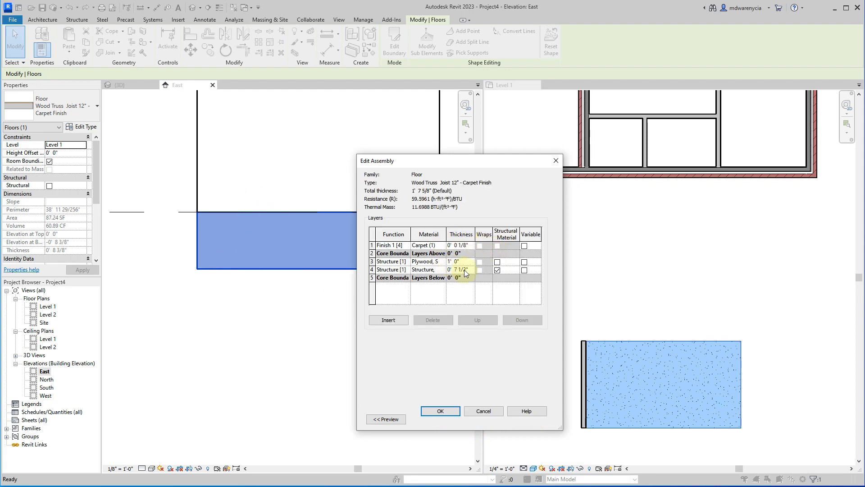
pyautogui.click(483, 411)
pyautogui.click(487, 416)
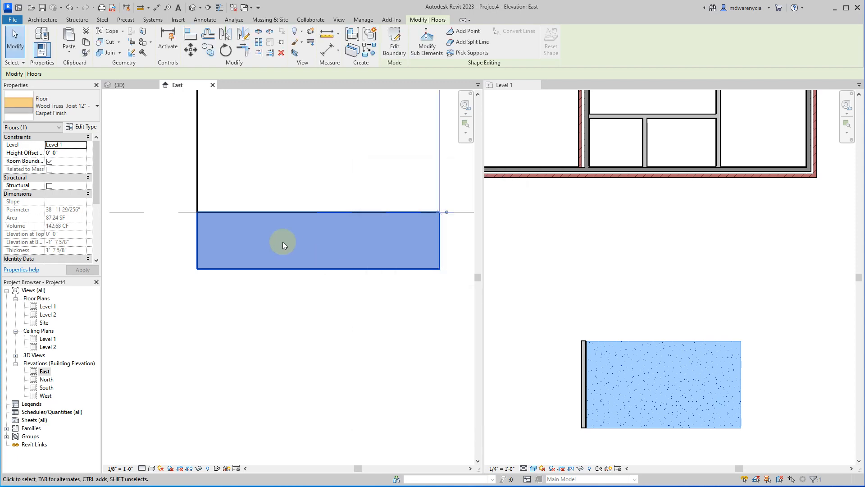
pyautogui.hotkey('ctrl', 'z')
# Set the plywood sheathing layer's thickness to 1' in the carpet-finish floor type's assembly.
pyautogui.click(218, 234)
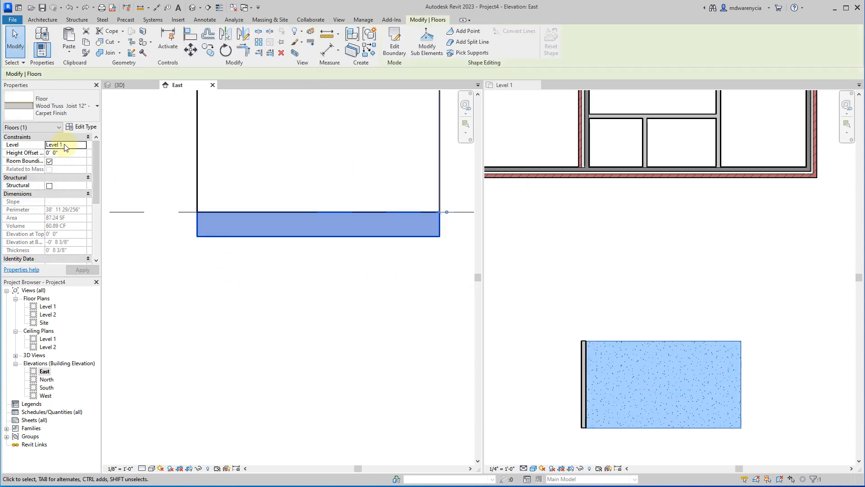
pyautogui.click(81, 127)
pyautogui.click(487, 248)
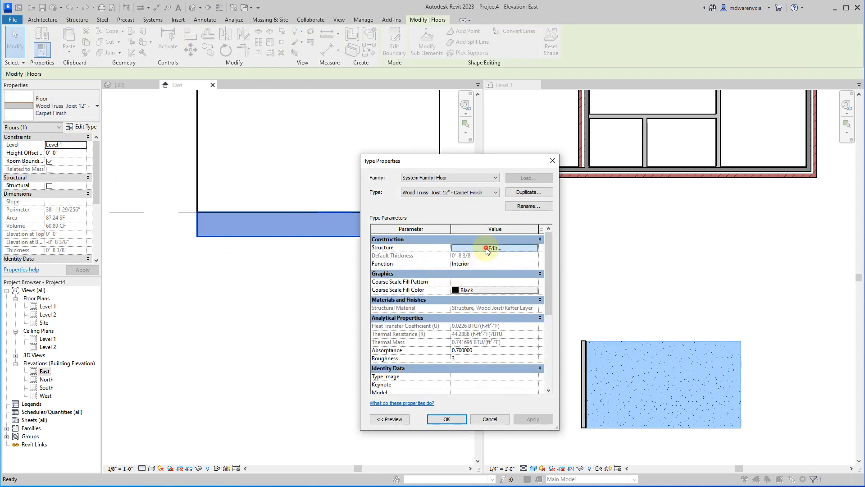
pyautogui.click(372, 261)
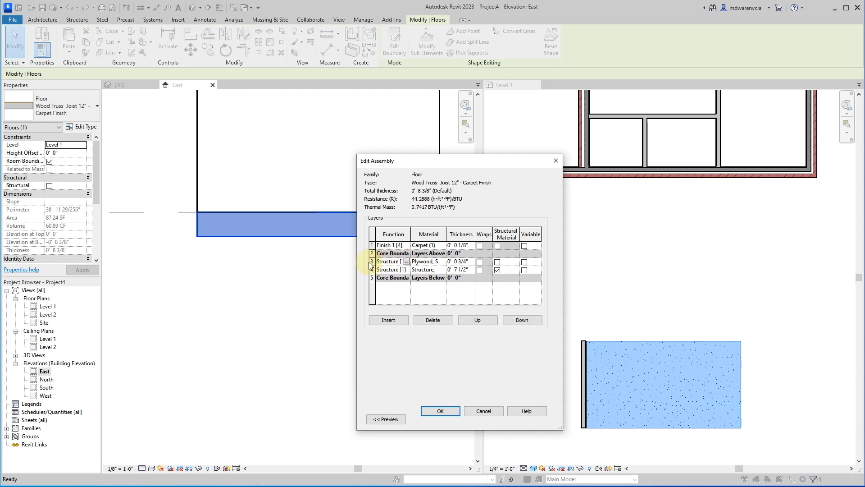
pyautogui.click(455, 262)
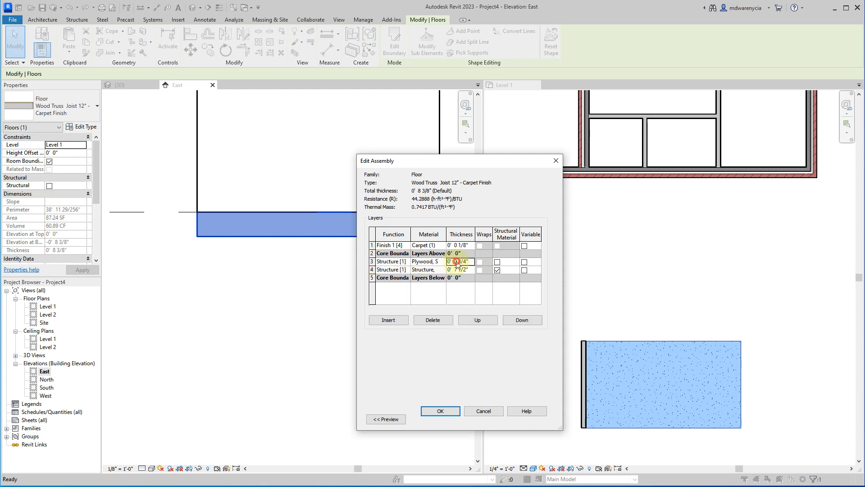
pyautogui.press('Tab')
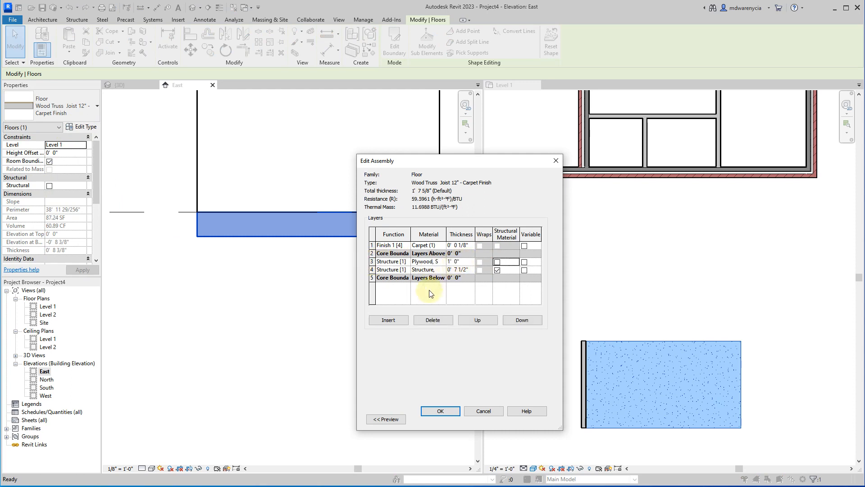
# Move the plywood sheathing layer above the upper core boundary and apply the floor type edit.
pyautogui.click(372, 261)
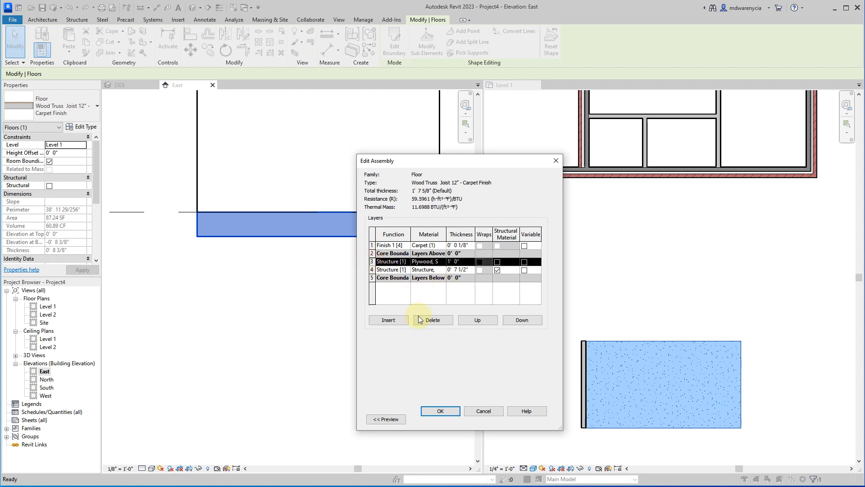
pyautogui.click(478, 320)
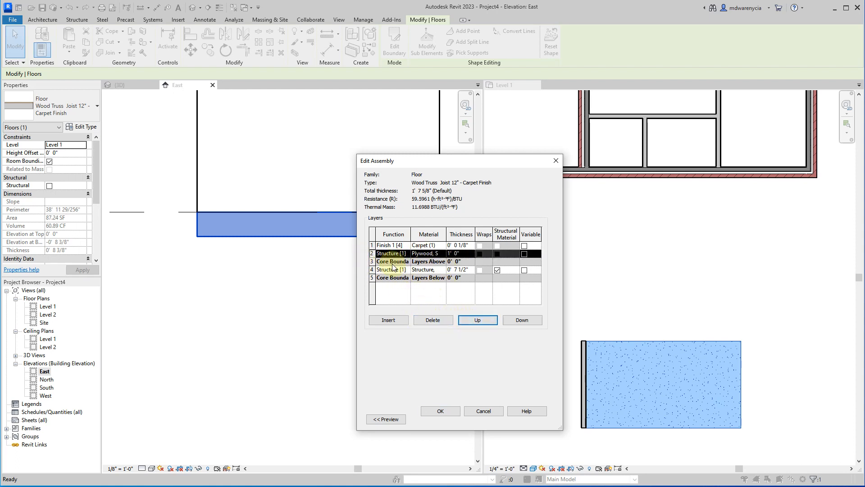
pyautogui.click(392, 263)
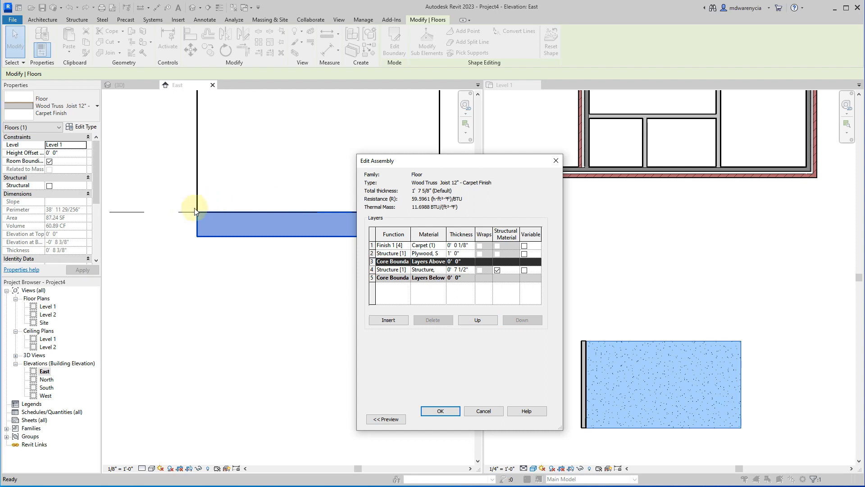
pyautogui.click(440, 411)
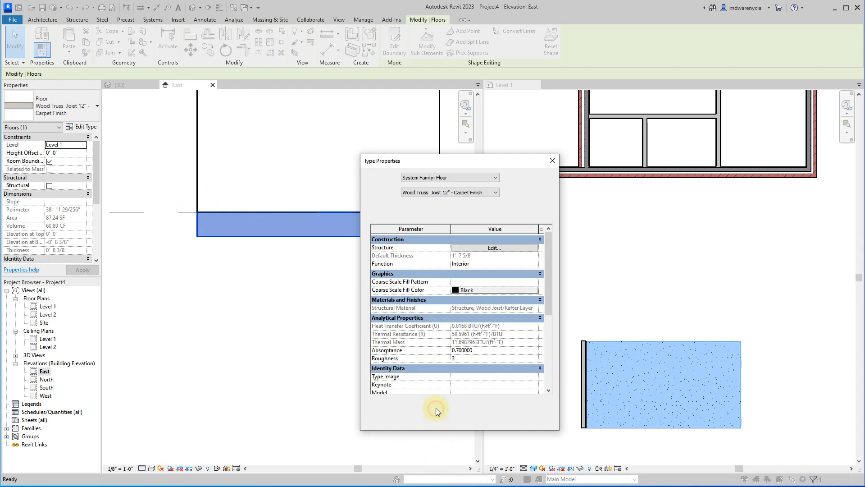
pyautogui.click(525, 419)
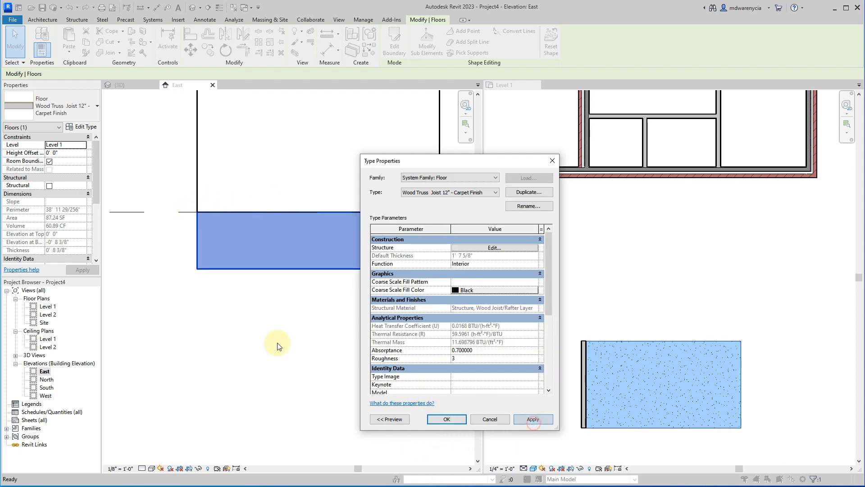
pyautogui.click(453, 419)
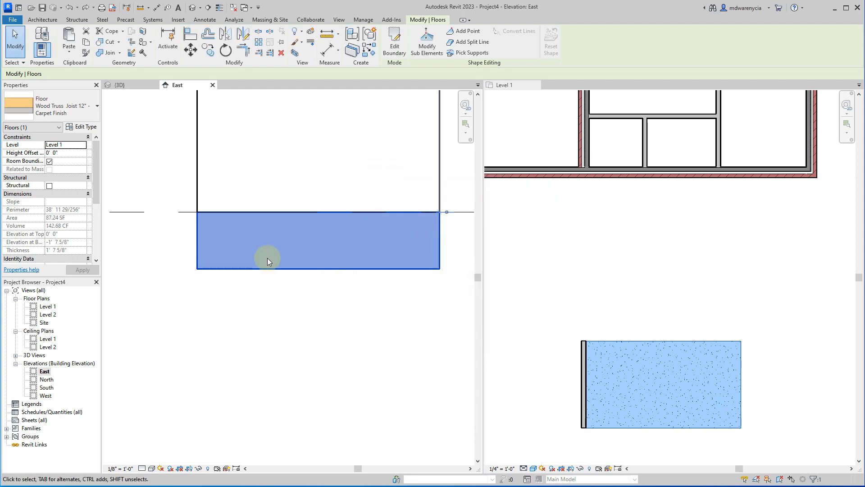
# Change the plywood sheathing layer's function to Substrate [2] in the floor type's assembly and apply it.
pyautogui.click(267, 257)
pyautogui.click(221, 264)
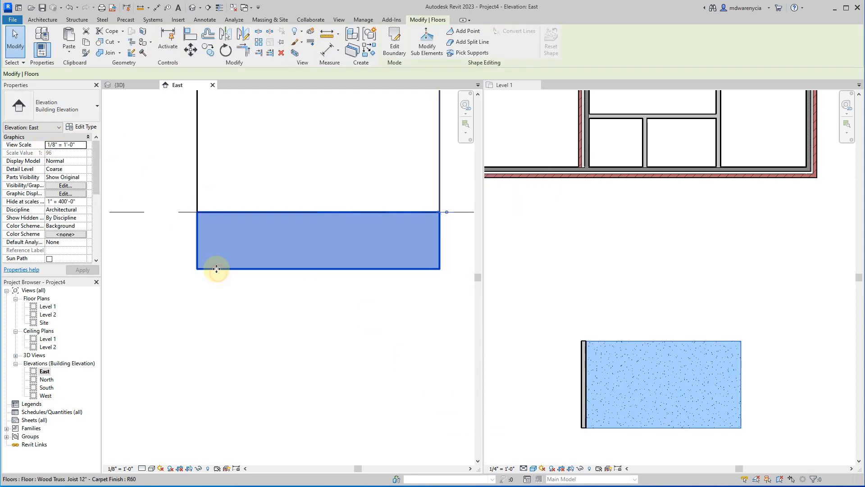
pyautogui.click(81, 128)
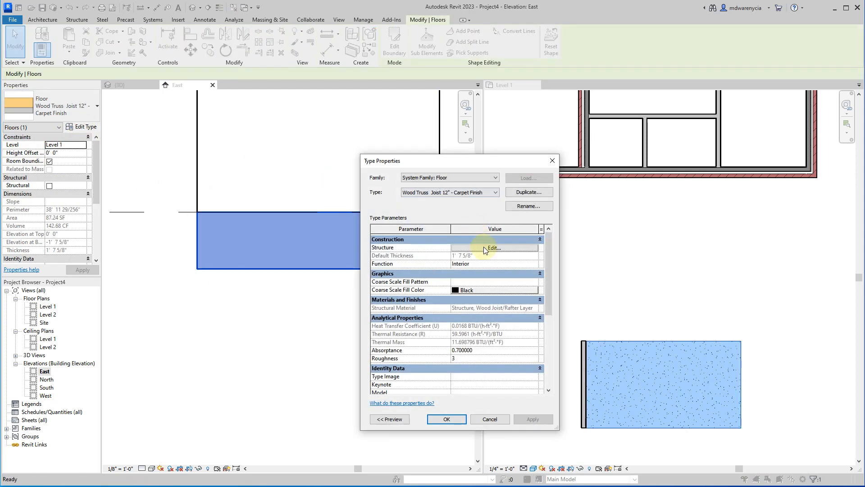
pyautogui.click(484, 247)
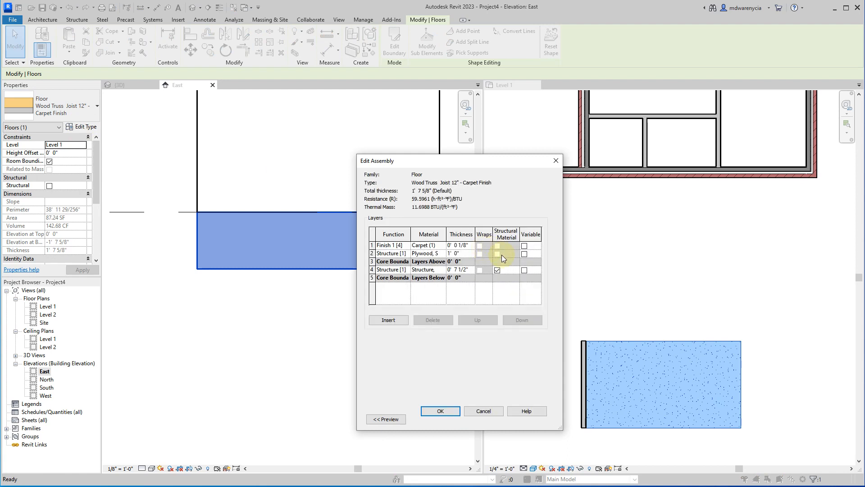
pyautogui.click(395, 253)
pyautogui.click(407, 253)
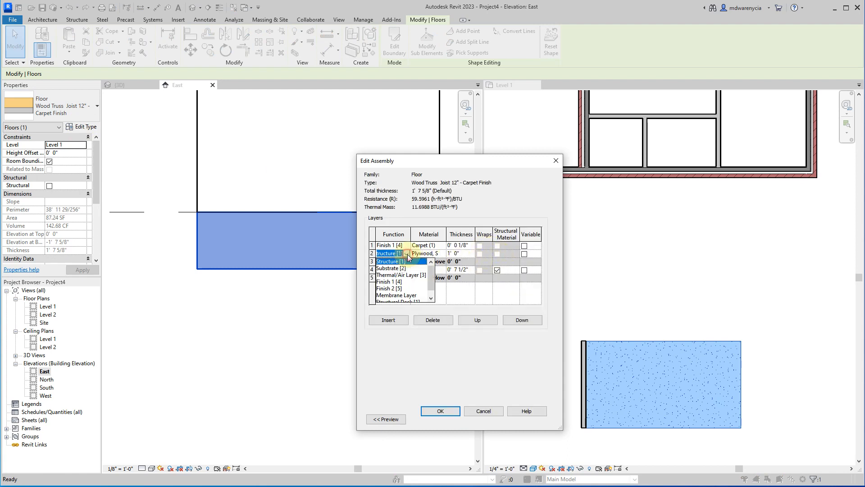
pyautogui.click(391, 268)
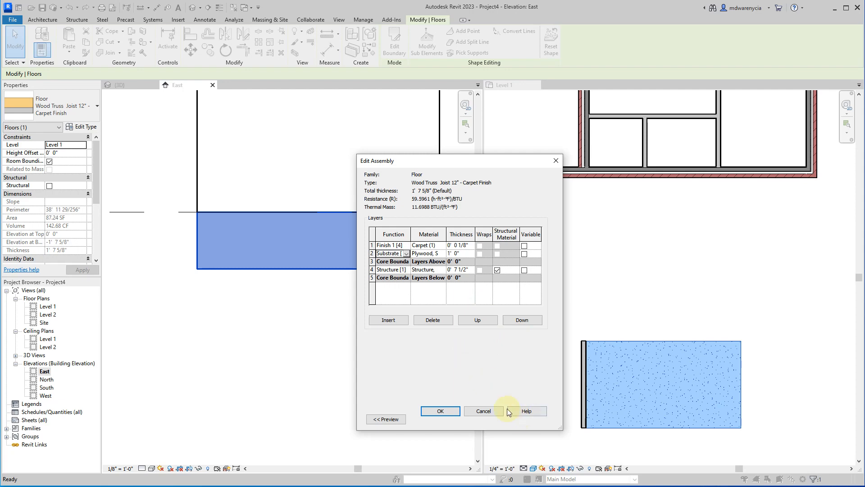
pyautogui.click(444, 411)
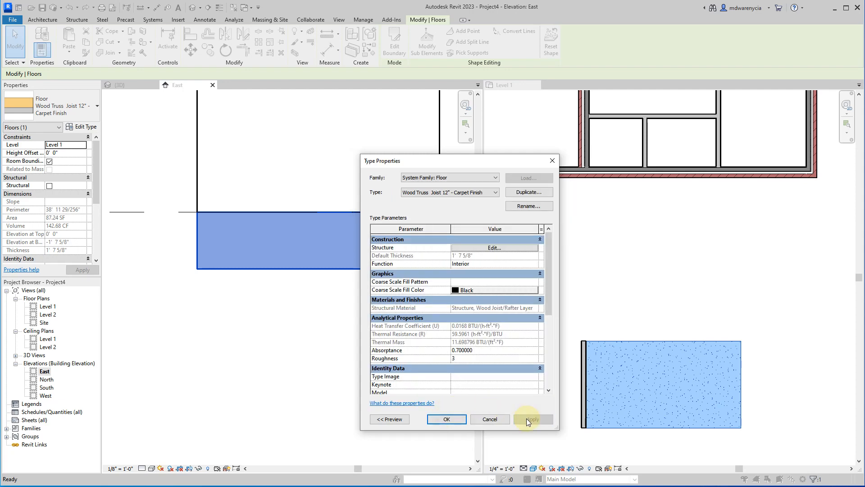
pyautogui.click(446, 419)
# Examine the floor's top edge against the Level 1 line and review the floor type's layer assembly.
pyautogui.scroll(3, 169, 213)
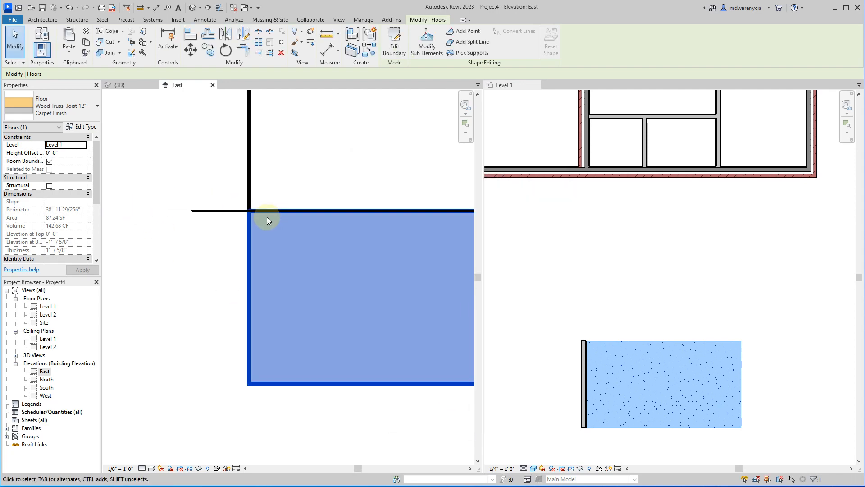
pyautogui.scroll(2, 251, 210)
pyautogui.scroll(-2, 245, 205)
pyautogui.click(79, 131)
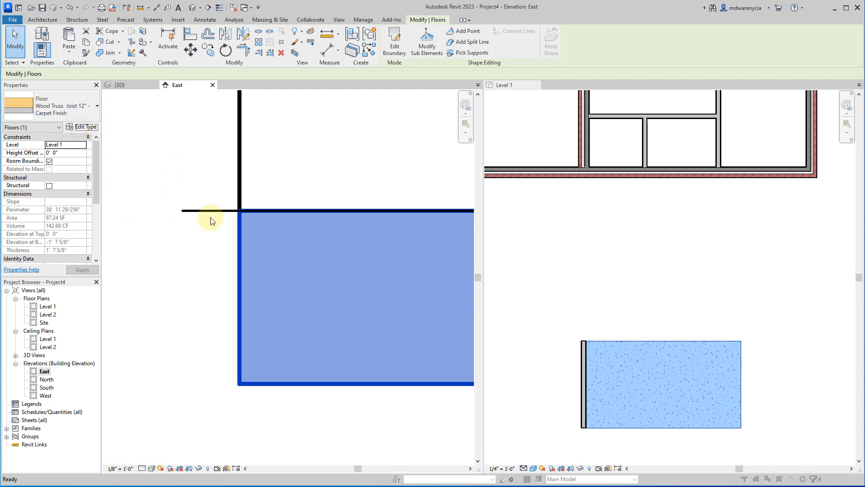
pyautogui.click(492, 250)
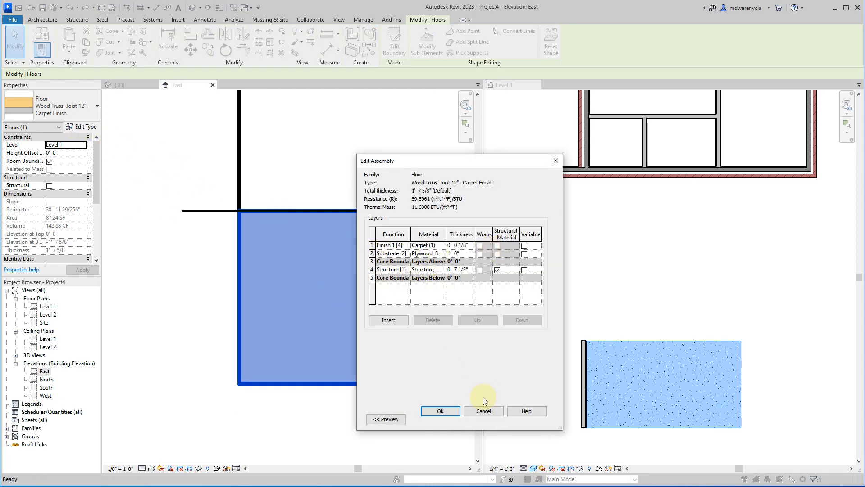
pyautogui.click(483, 410)
pyautogui.click(490, 419)
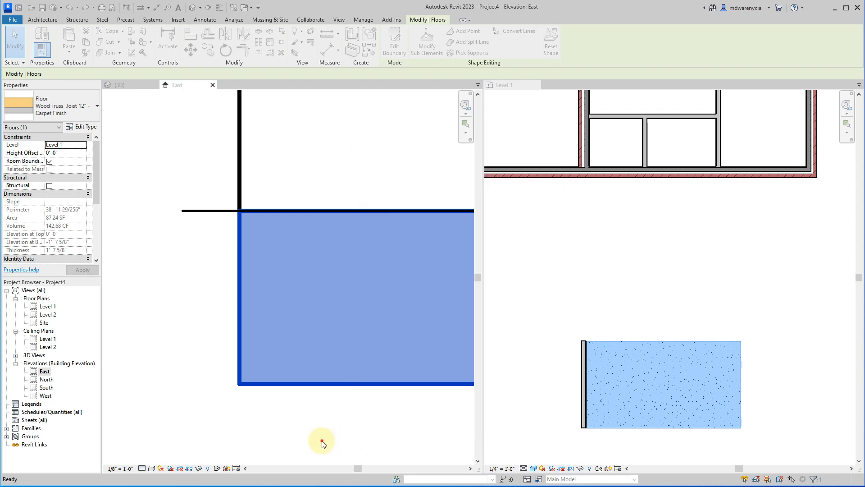
# Undo the edits to the plywood layer's thickness, position and function in the floor type.
pyautogui.click(322, 442)
pyautogui.click(206, 269)
pyautogui.hotkey('ctrl', 'z')
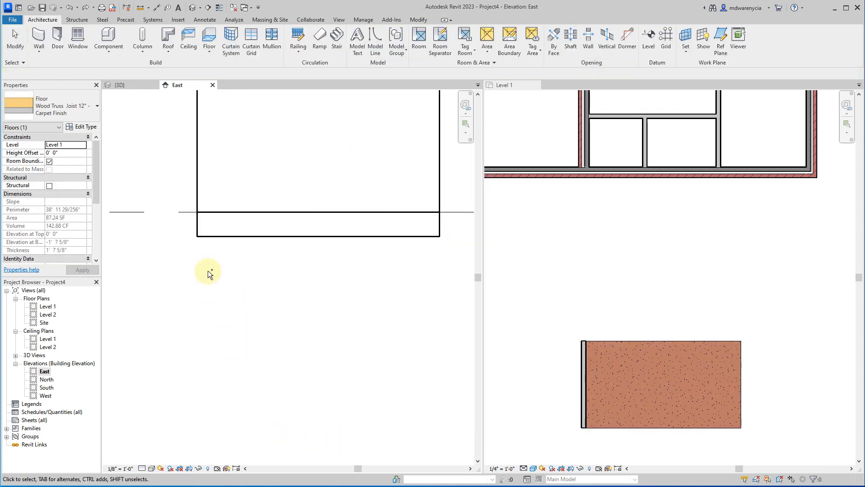
# Examine where the floor's top edge sits relative to the Level 1 line in the East elevation.
pyautogui.click(200, 234)
pyautogui.scroll(10, 196, 217)
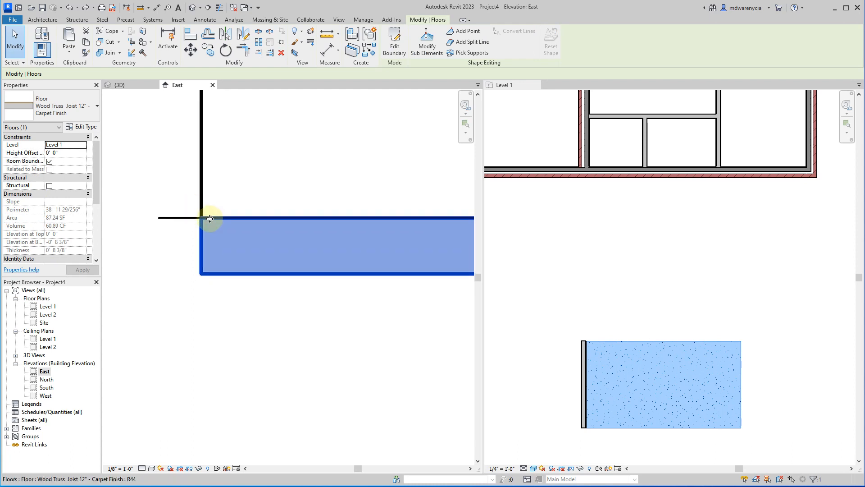
pyautogui.scroll(-5, 197, 217)
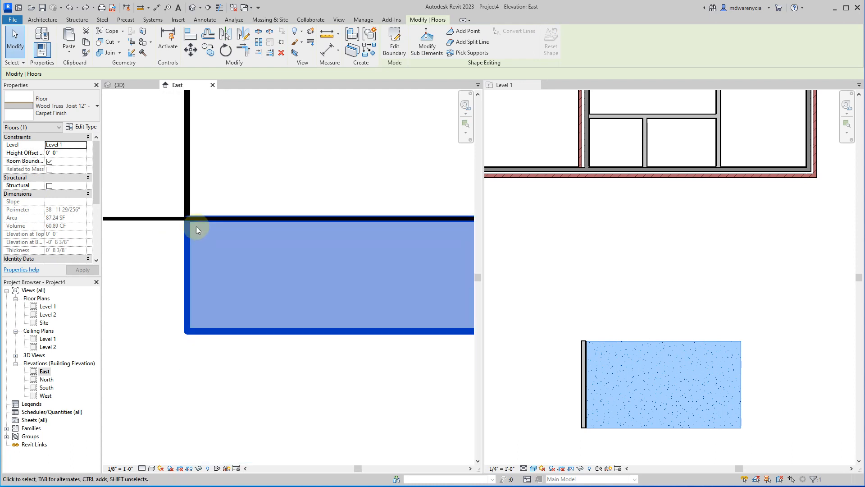
pyautogui.scroll(-3, 237, 271)
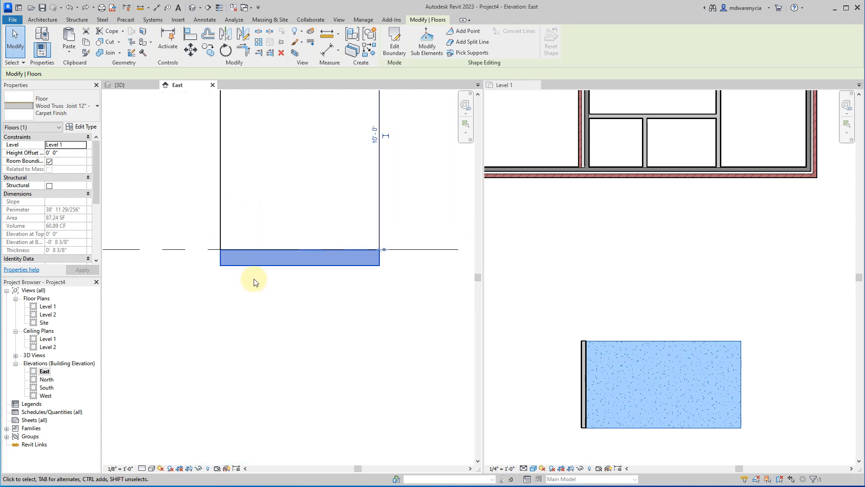
pyautogui.click(204, 249)
pyautogui.click(203, 249)
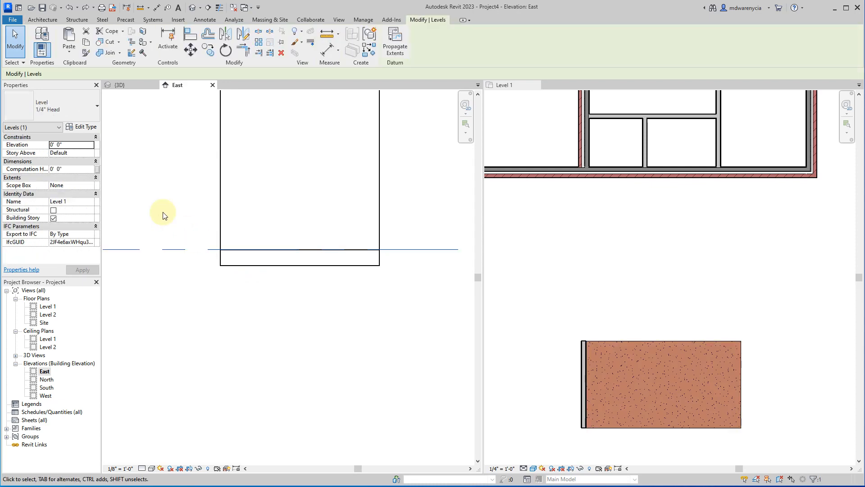
# Set the carpet-finish floor's level constraint to Level 2.
pyautogui.scroll(-3, 267, 274)
pyautogui.click(261, 278)
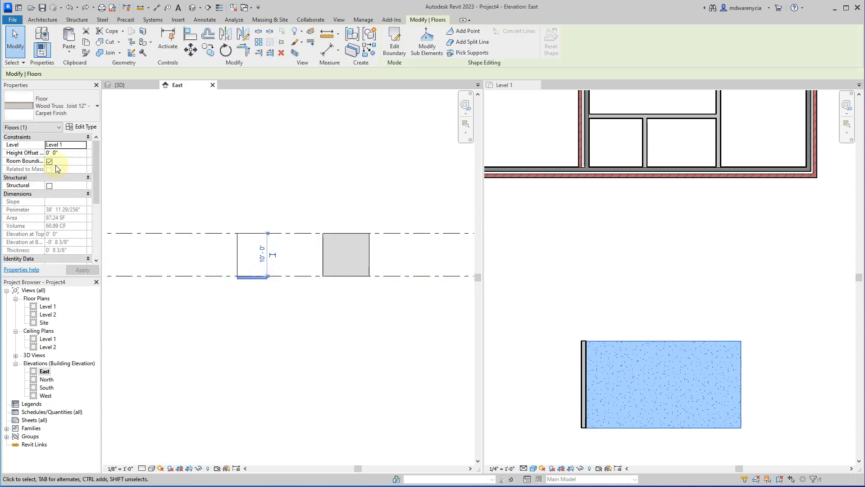
pyautogui.click(83, 147)
pyautogui.click(84, 147)
pyautogui.click(63, 161)
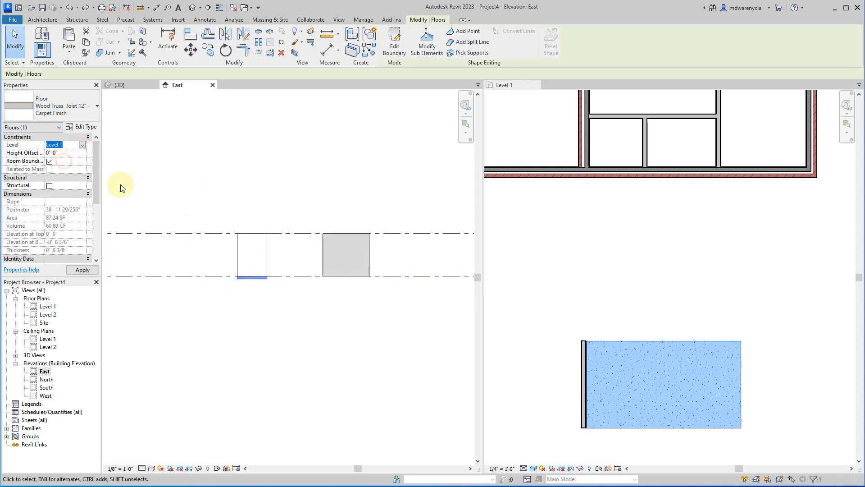
pyautogui.scroll(3, 203, 221)
pyautogui.scroll(1, 203, 221)
# Try raising the Level 2 line to an elevation of 13' 11", and undo the move.
pyautogui.click(197, 228)
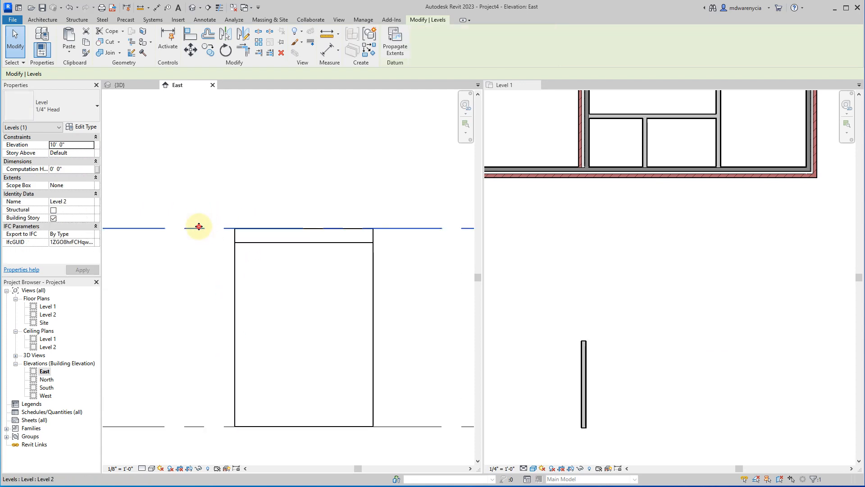
pyautogui.moveTo(195, 228); pyautogui.dragTo(201, 150)
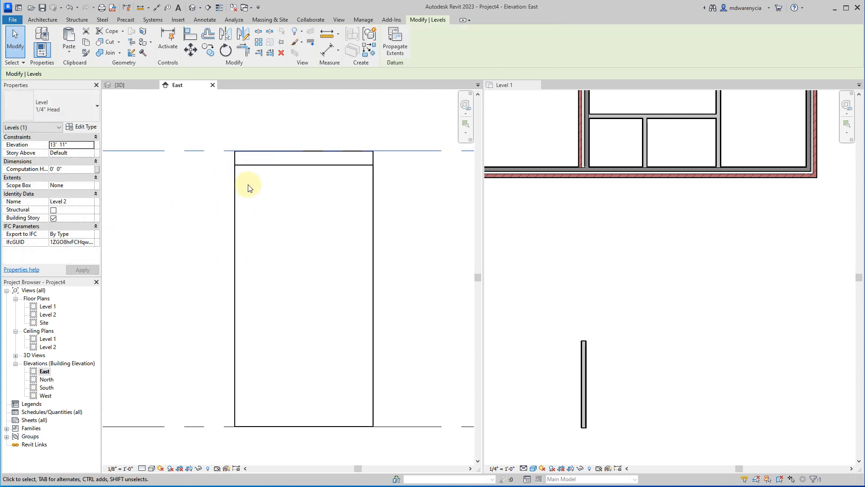
pyautogui.hotkey('ctrl', 'z')
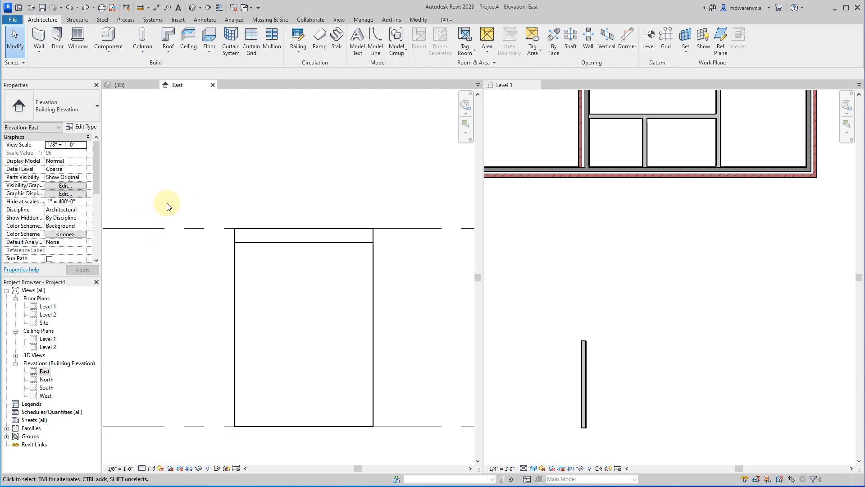
# Undo the floor's reassignment to Level 2.
pyautogui.click(263, 245)
pyautogui.hotkey('ctrl', 'z')
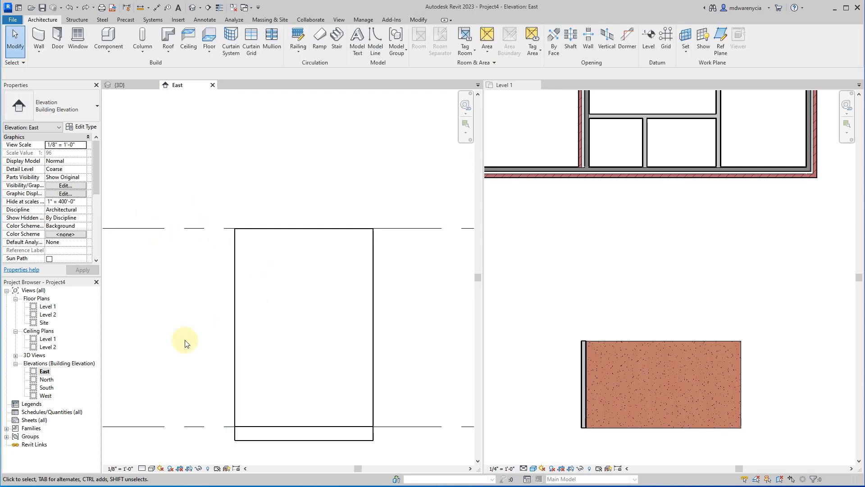
pyautogui.click(166, 359)
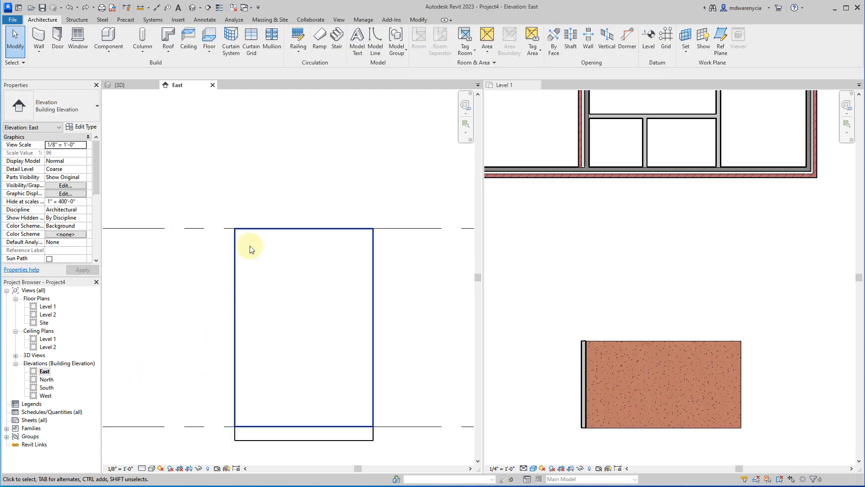
# Sketch a rectangular 2' x 4' ACT System ceiling over the carpet-finish floor's footprint in the Level 1 plan and finish it.
pyautogui.click(192, 35)
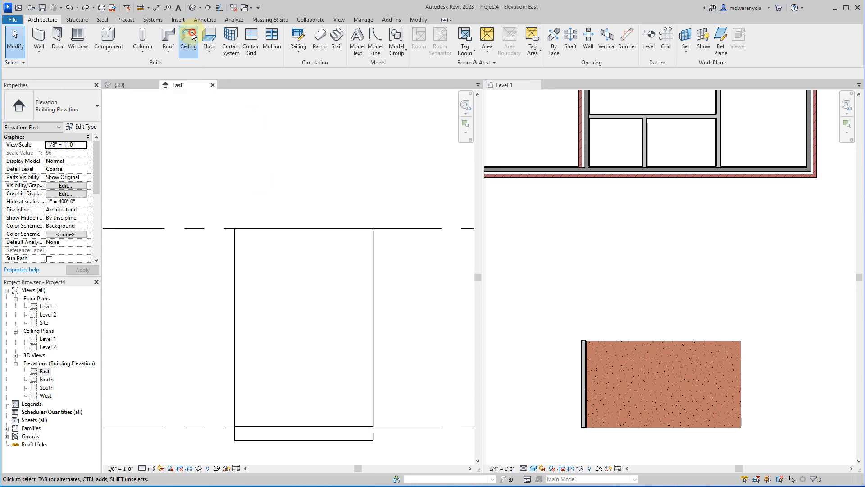
pyautogui.click(318, 59)
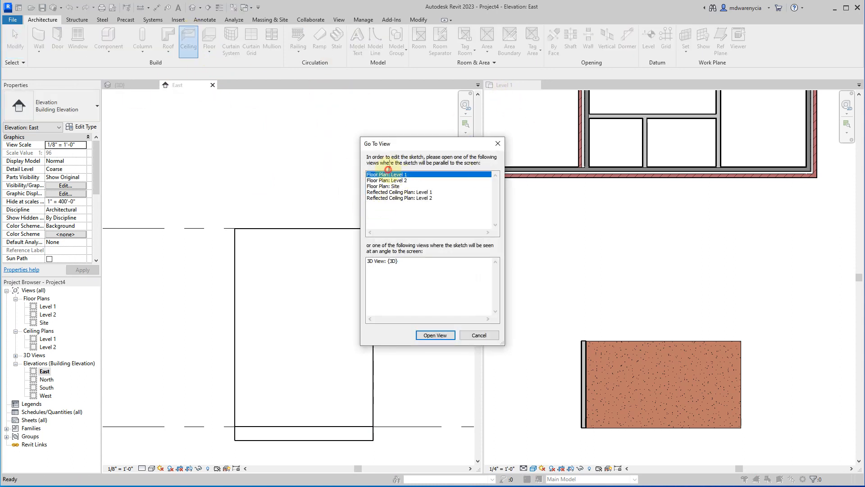
pyautogui.doubleClick(394, 179)
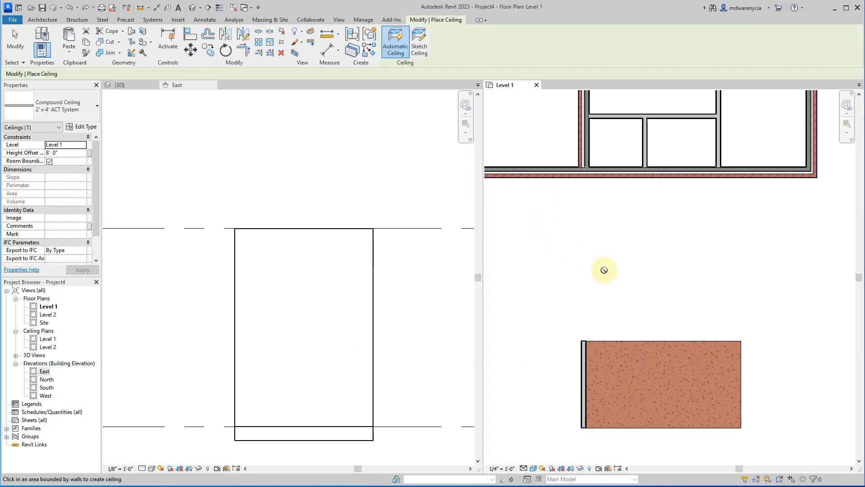
pyautogui.click(423, 48)
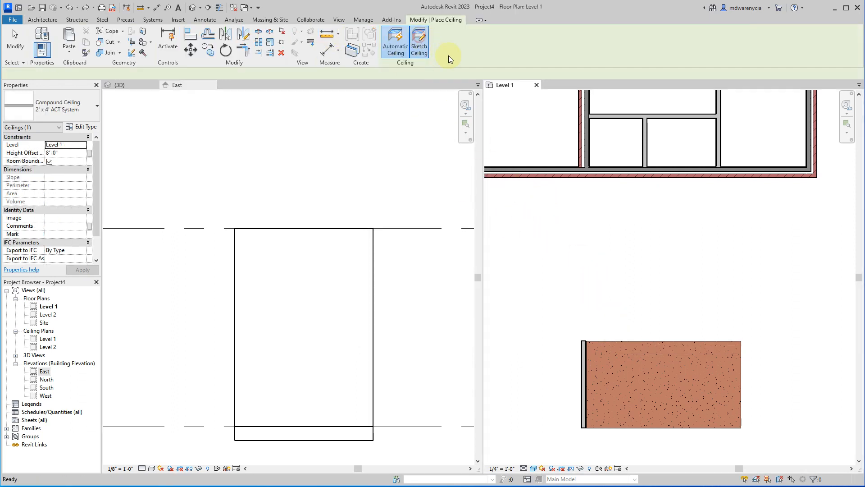
pyautogui.click(466, 34)
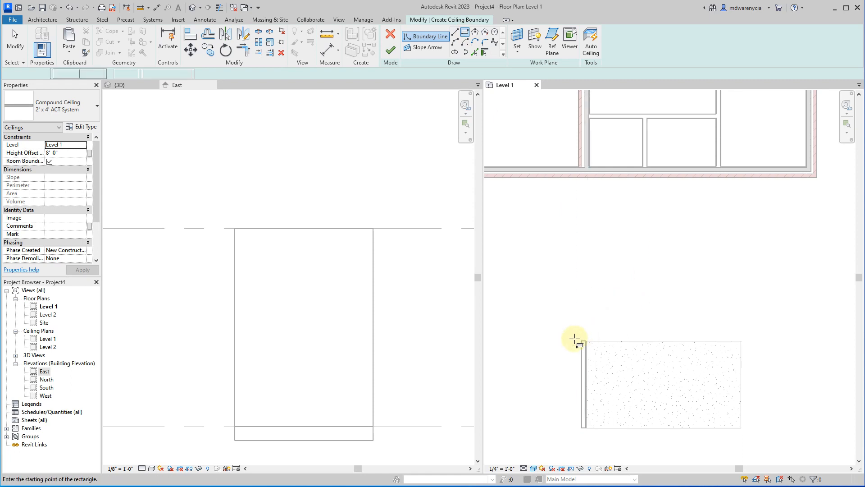
pyautogui.click(586, 342)
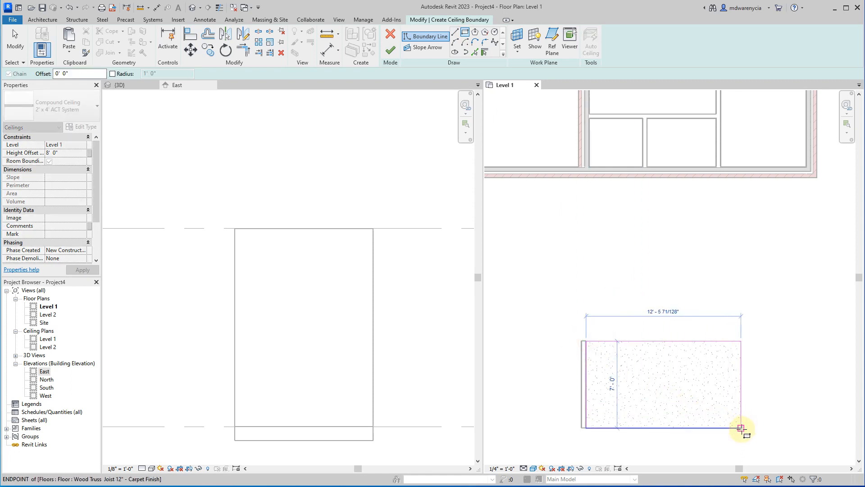
pyautogui.click(741, 427)
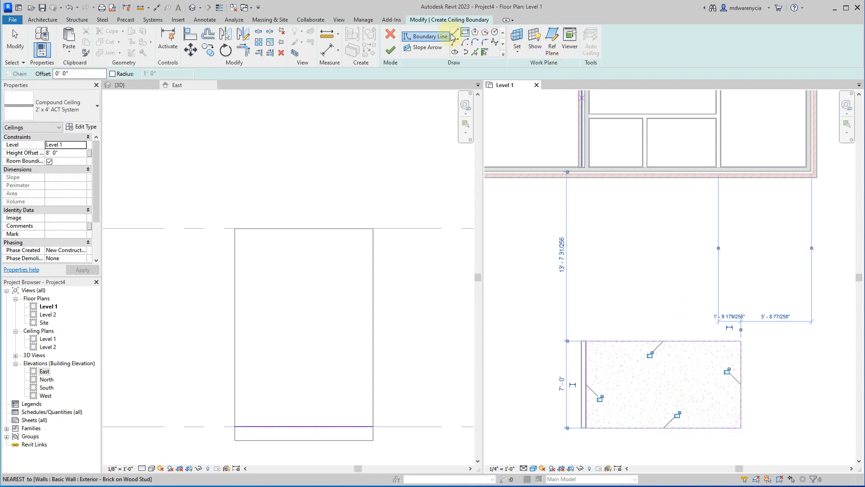
pyautogui.click(390, 51)
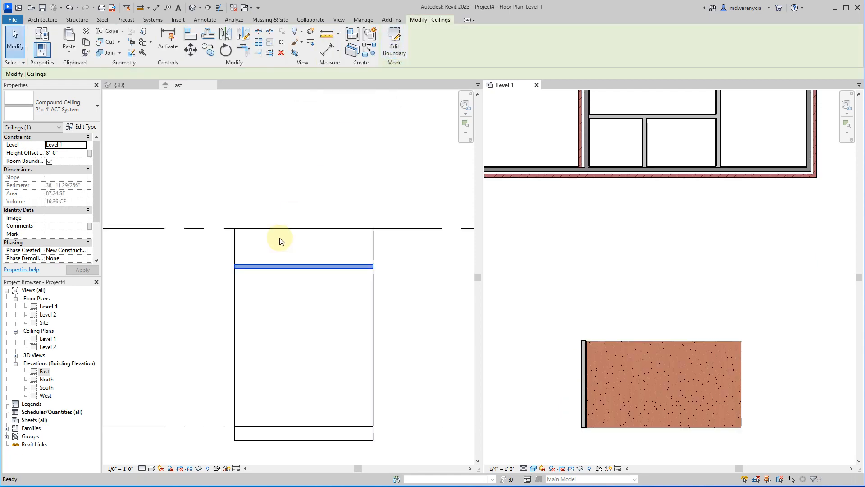
pyautogui.scroll(2, 287, 283)
pyautogui.press('Escape')
pyautogui.click(131, 239)
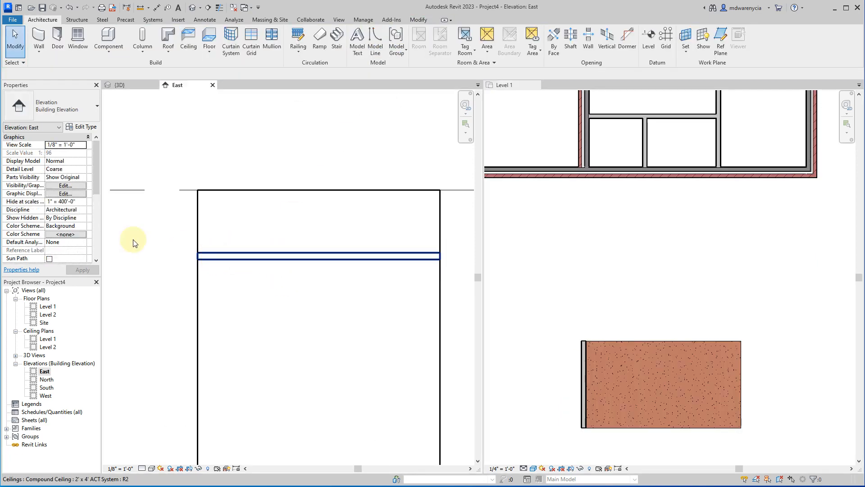
# Set the new ceiling's height offset from Level 1 to 9' 0".
pyautogui.scroll(1, 256, 255)
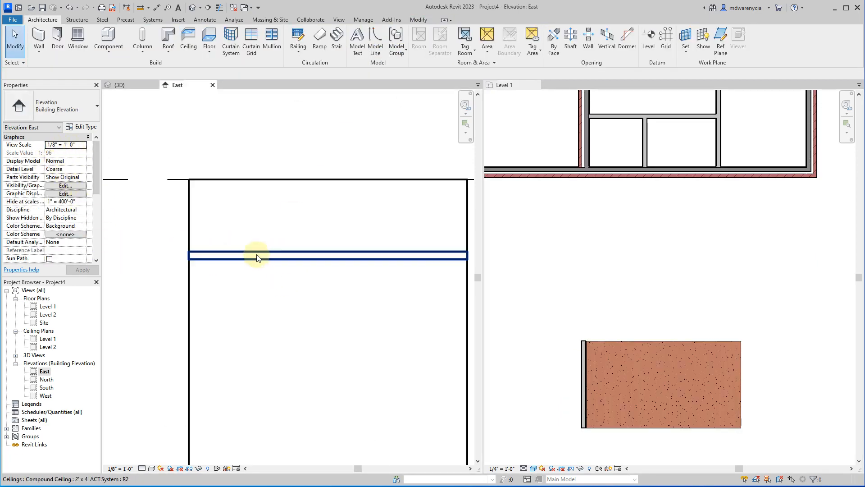
pyautogui.click(255, 255)
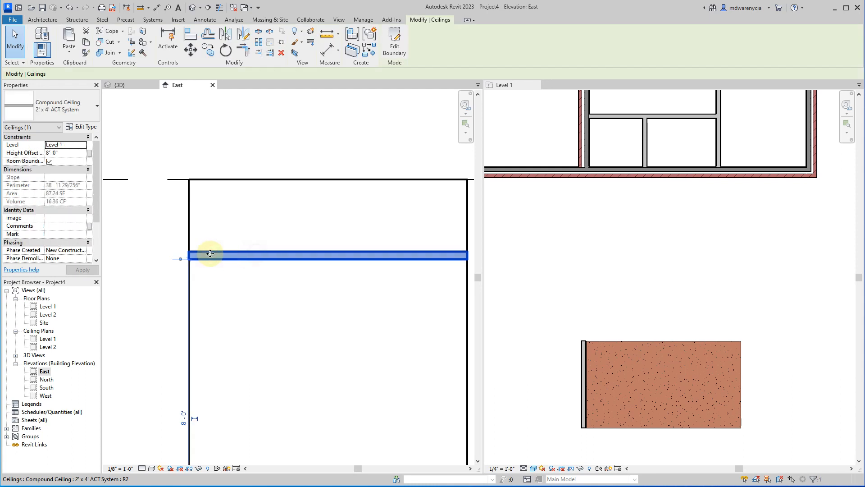
pyautogui.click(50, 153)
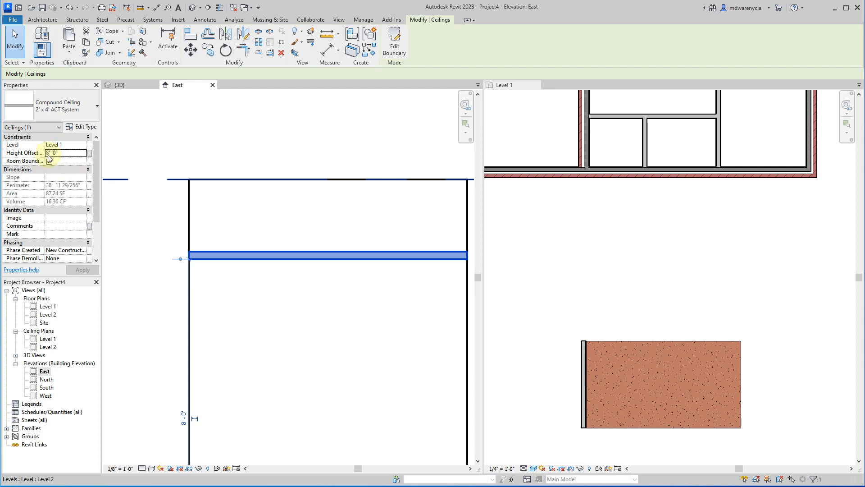
pyautogui.click(245, 137)
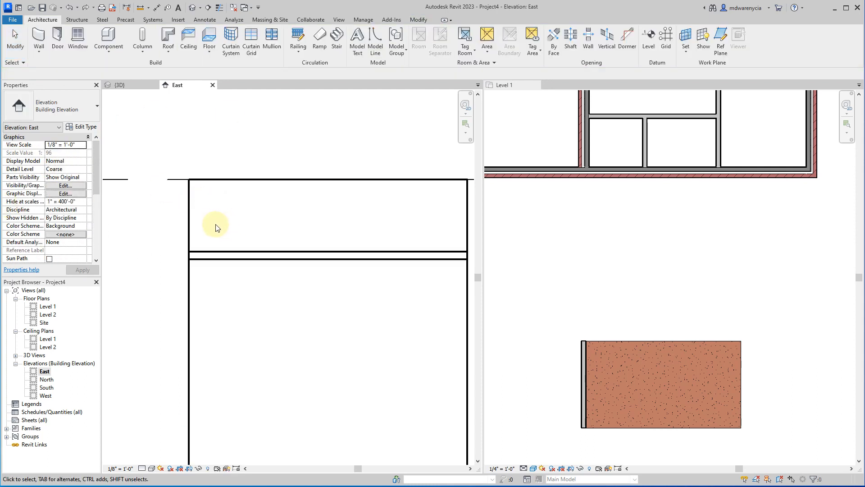
pyautogui.click(232, 256)
pyautogui.click(66, 153)
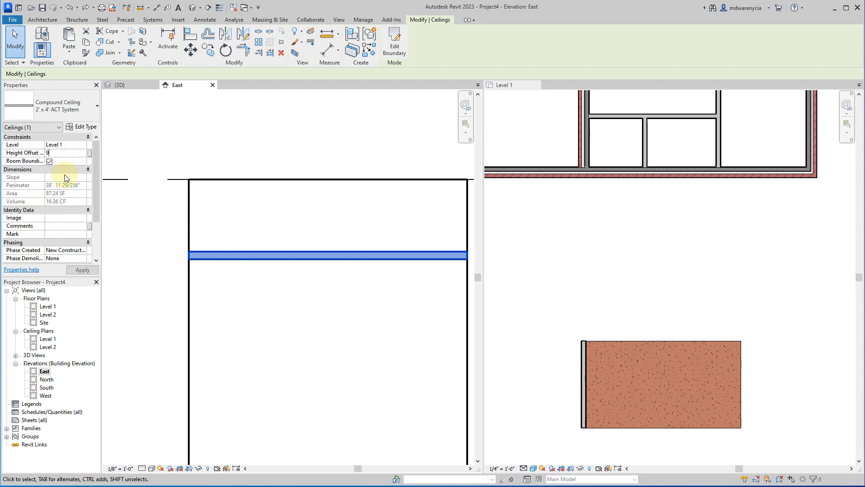
pyautogui.write('9')
pyautogui.press('Return')
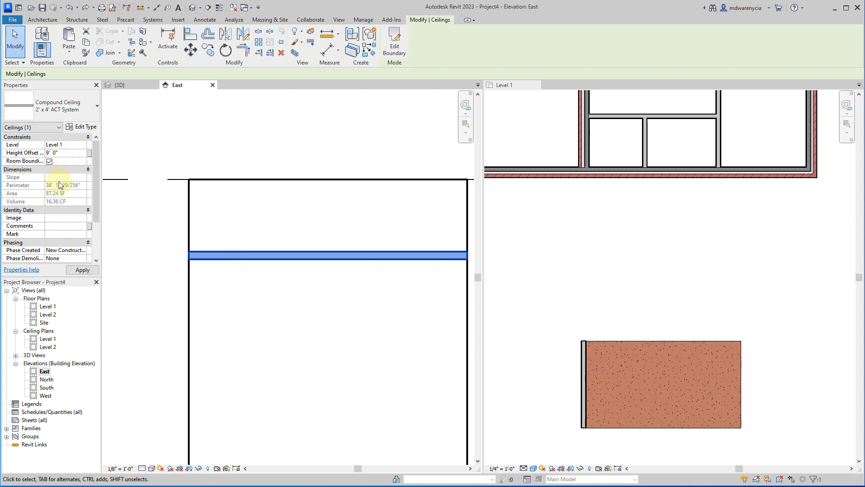
# Raise the Level 2 line in the East elevation to an elevation of 16' 6".
pyautogui.scroll(-5, 243, 225)
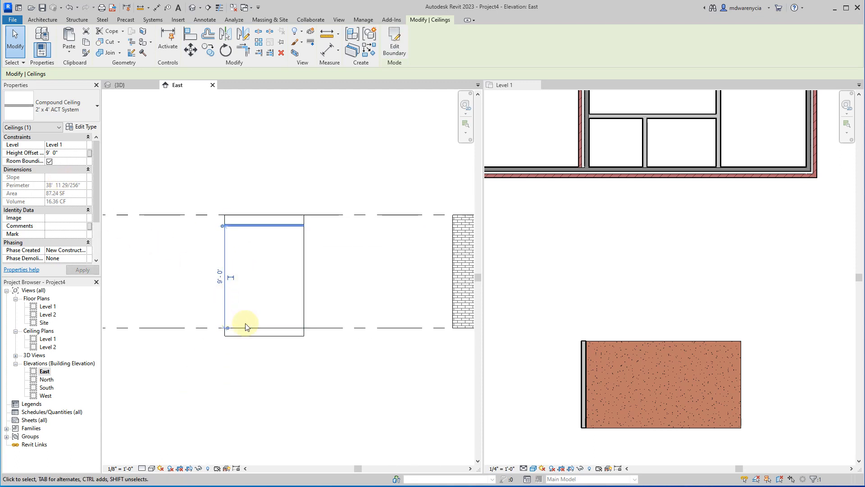
pyautogui.click(333, 214)
pyautogui.moveTo(333, 214); pyautogui.dragTo(332, 142)
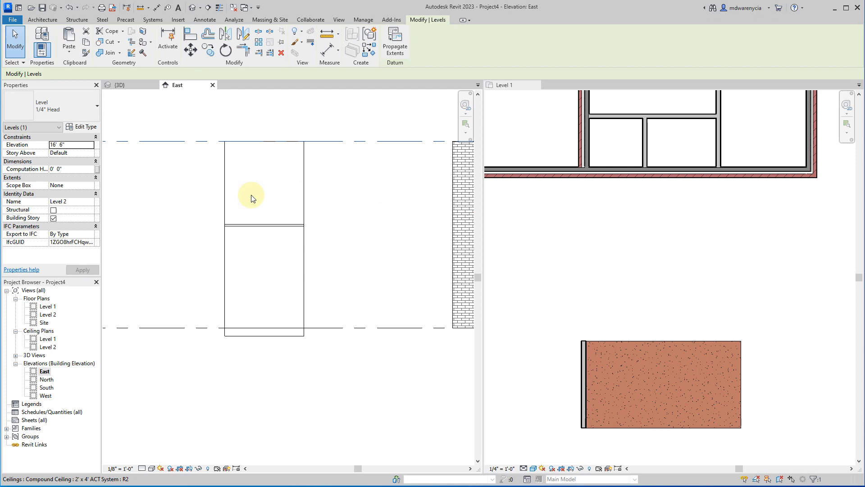
# Check the level constraints of the ceiling and the interior wood stud wall in the East elevation.
pyautogui.click(246, 226)
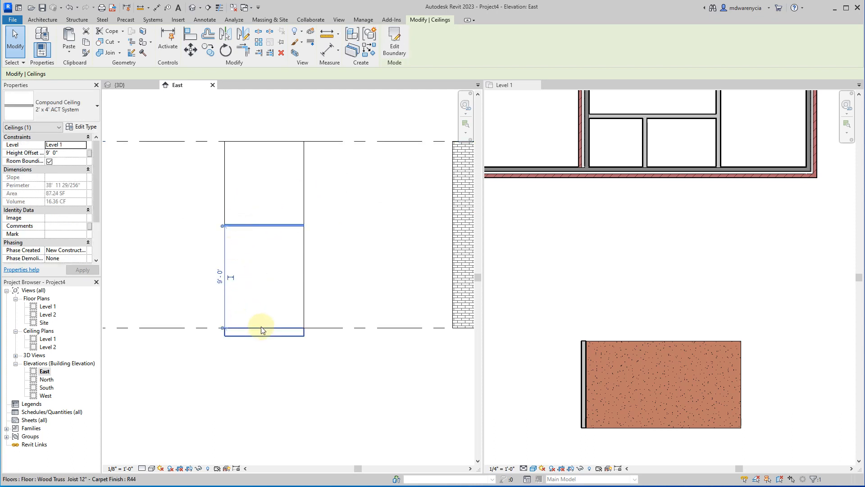
pyautogui.click(261, 330)
pyautogui.click(226, 279)
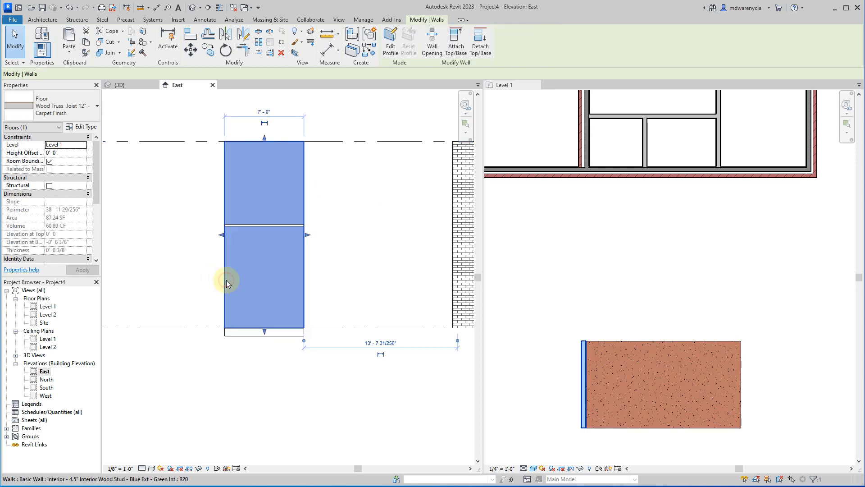
pyautogui.click(201, 283)
pyautogui.click(305, 178)
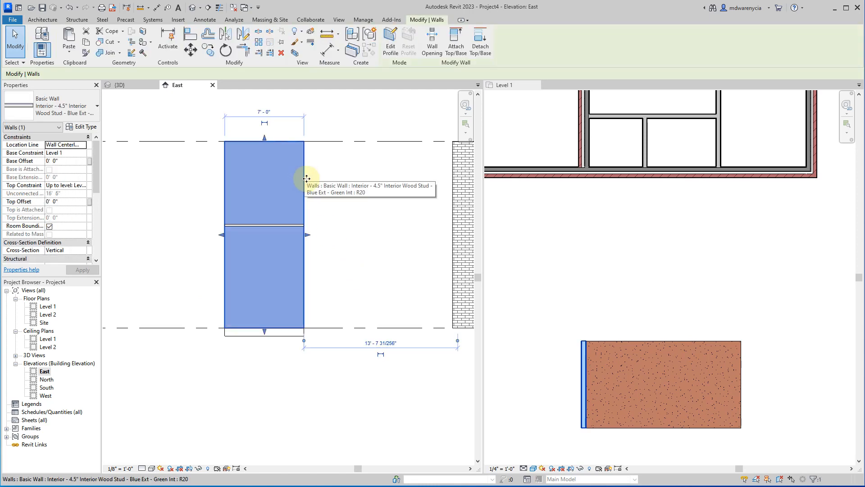
# Open the 3D view and examine how the ceiling, floor and adjoining wood stud wall sit together.
pyautogui.click(121, 85)
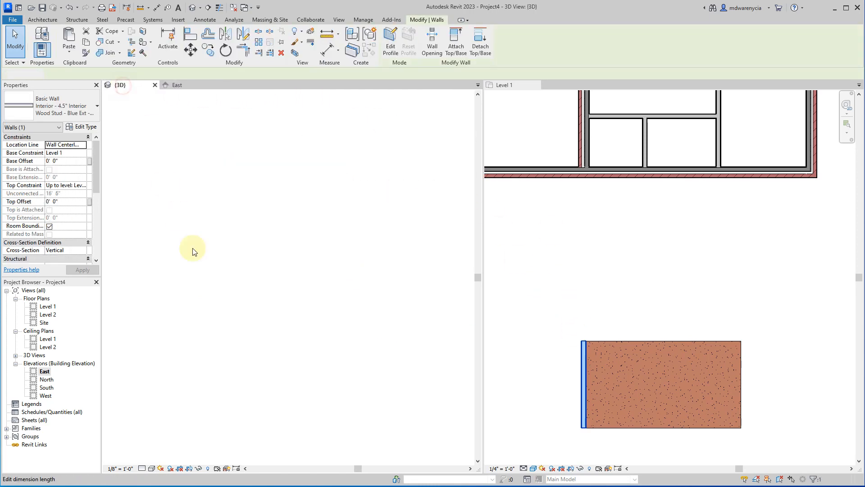
pyautogui.click(245, 276)
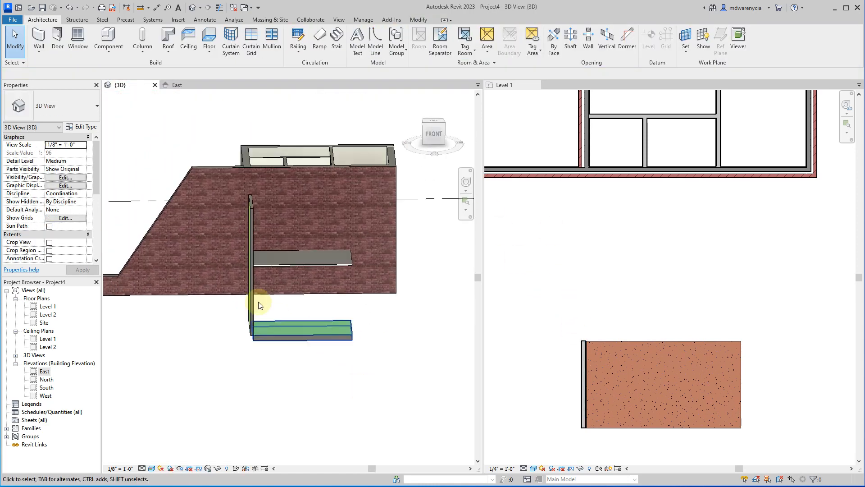
pyautogui.scroll(2, 322, 288)
pyautogui.keyDown('shift'); pyautogui.moveTo(322, 286); pyautogui.dragTo(310, 220, button='middle'); pyautogui.keyUp('shift')
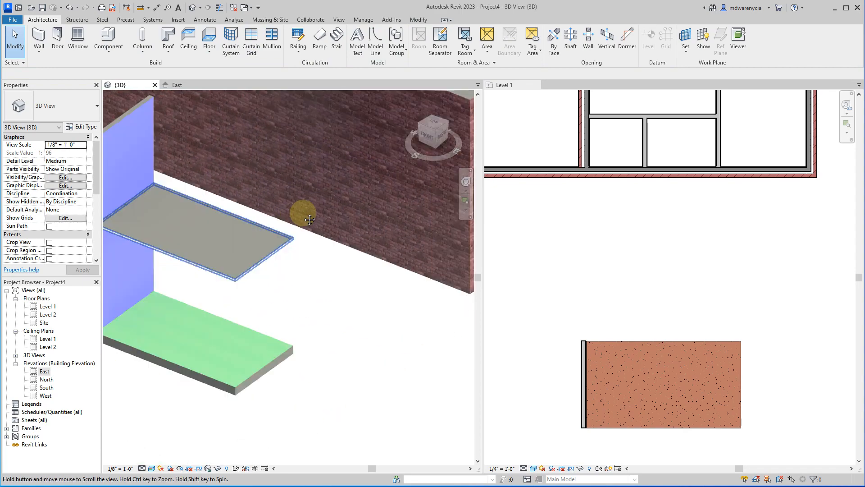
pyautogui.click(207, 240)
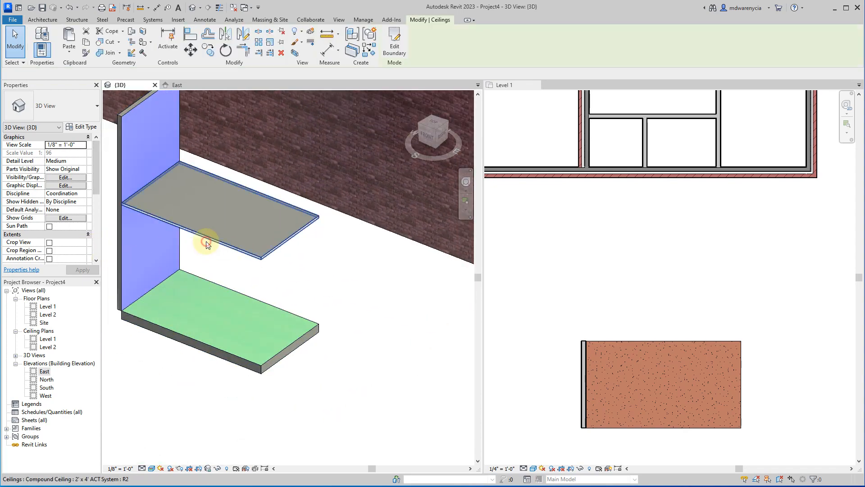
pyautogui.click(121, 260)
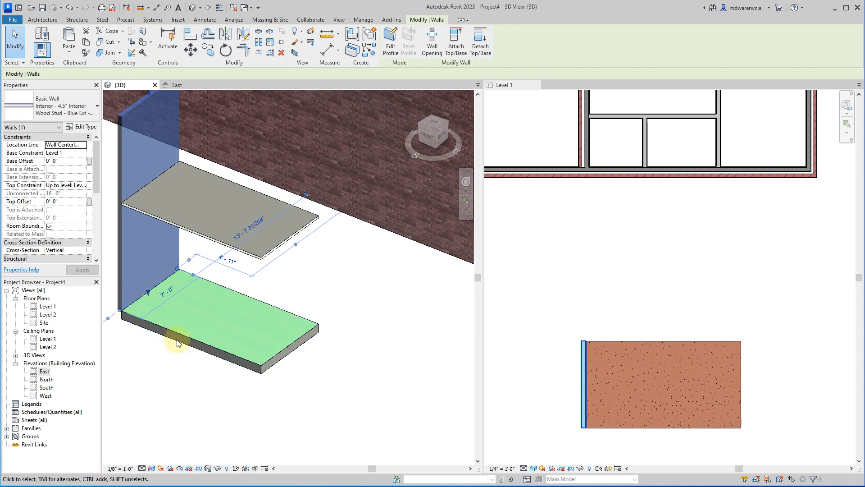
pyautogui.click(304, 303)
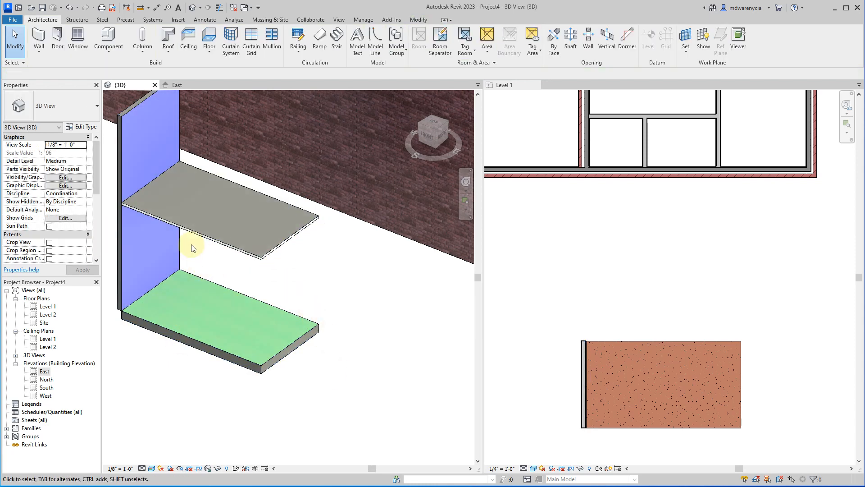
# Review the blue wall's base and top constraints and the ceiling's level and height offset in 3D.
pyautogui.scroll(-3, 424, 293)
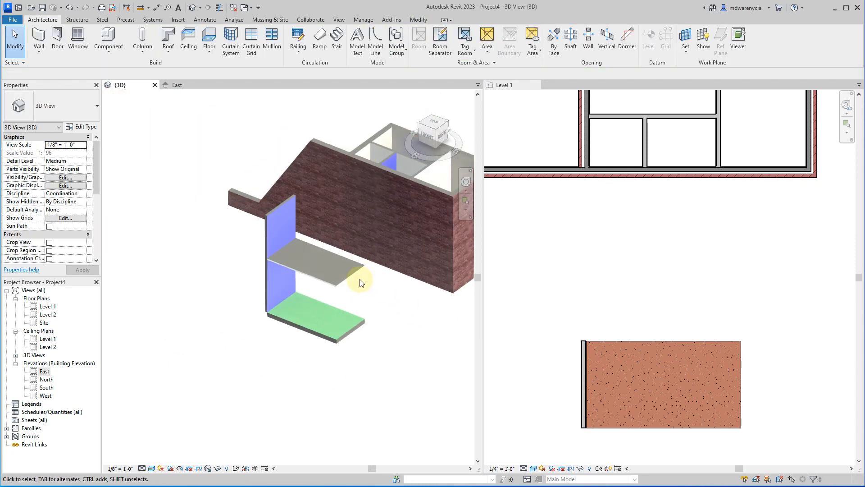
pyautogui.click(273, 241)
pyautogui.click(252, 287)
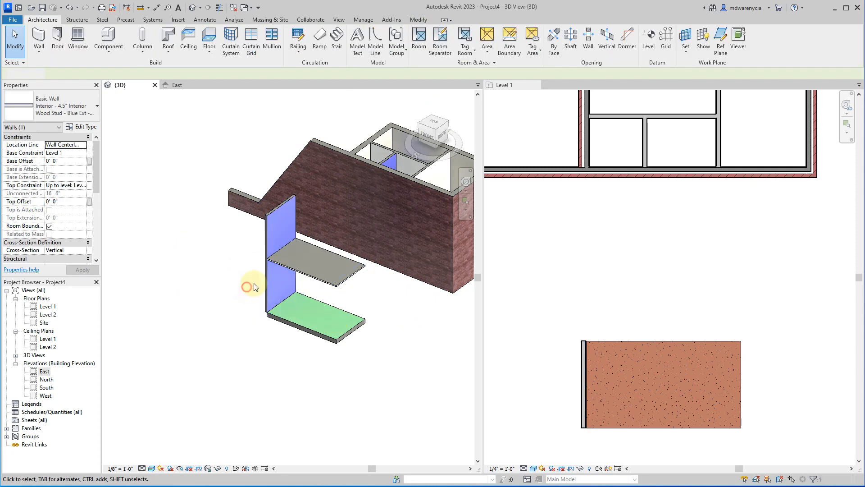
pyautogui.scroll(6, 254, 287)
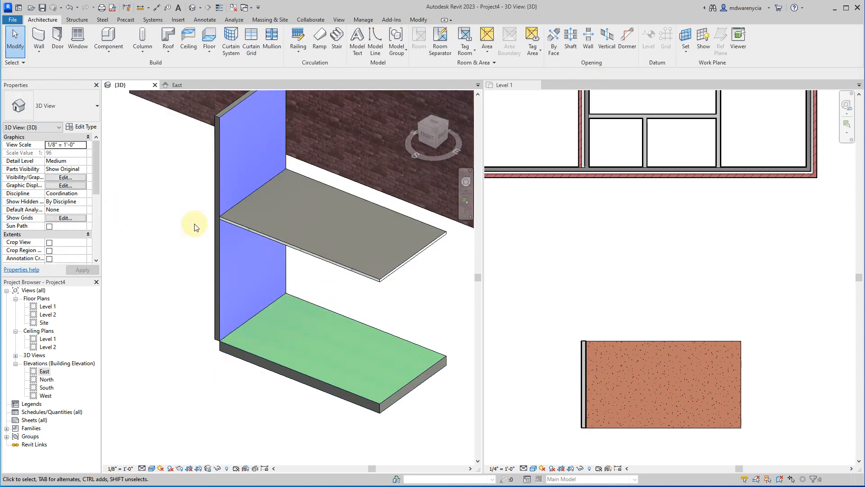
pyautogui.click(220, 199)
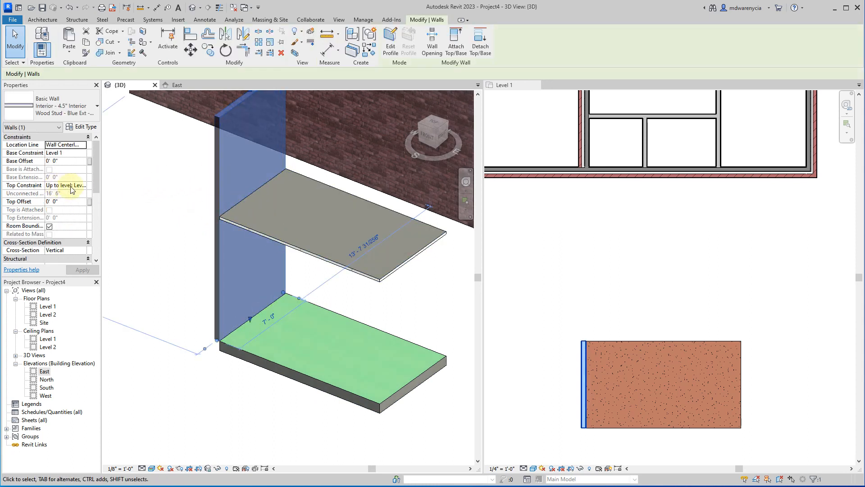
pyautogui.click(246, 348)
pyautogui.press('Escape')
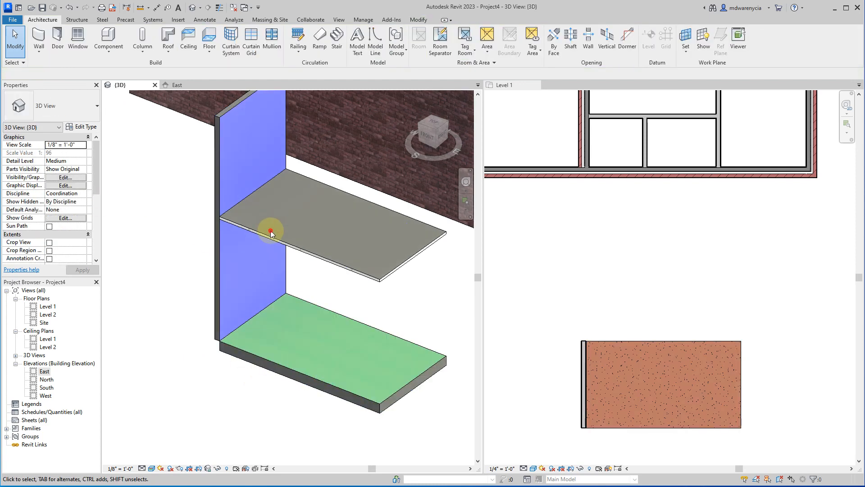
pyautogui.click(276, 225)
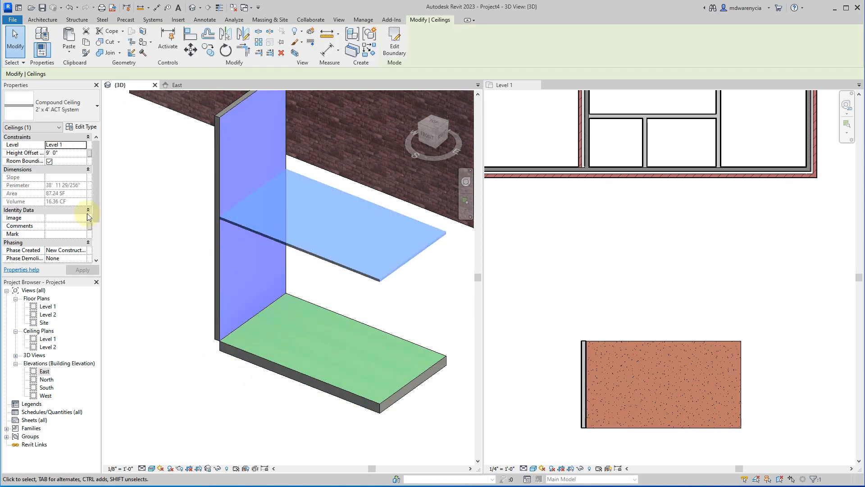
pyautogui.click(60, 152)
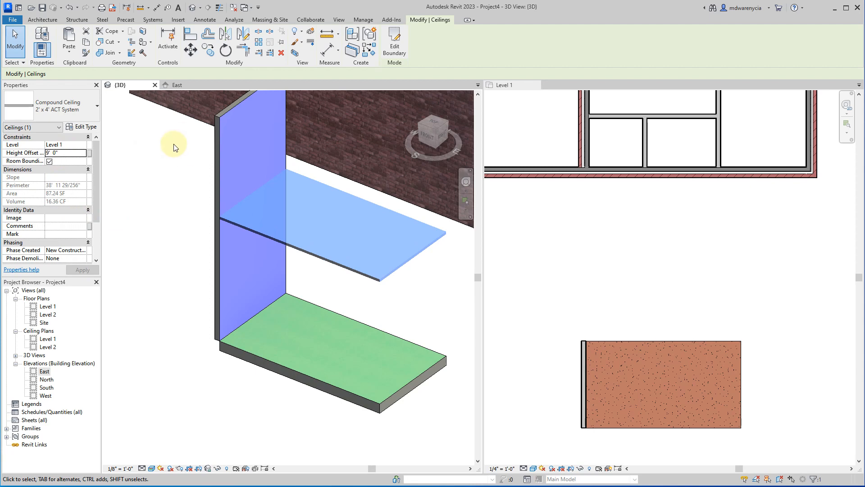
# Try setting the carpet-finish floor's height offset to 1' 0", and undo the change.
pyautogui.click(331, 397)
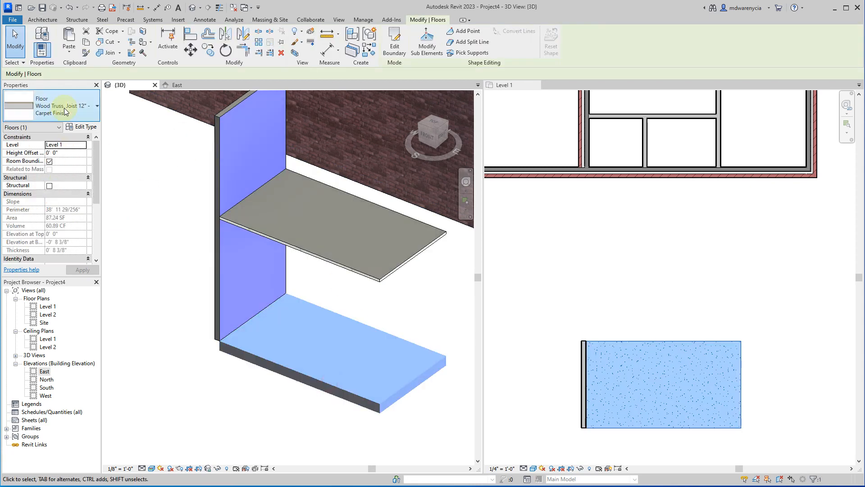
pyautogui.click(70, 151)
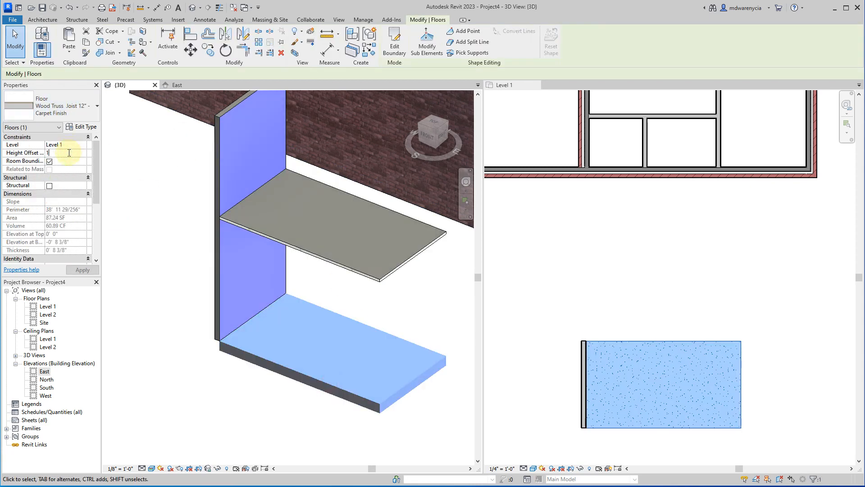
pyautogui.click(270, 421)
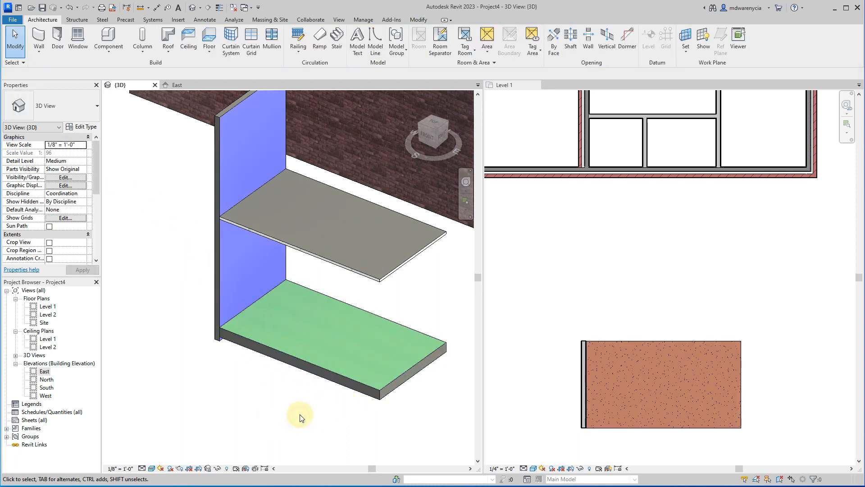
pyautogui.hotkey('ctrl', 'z')
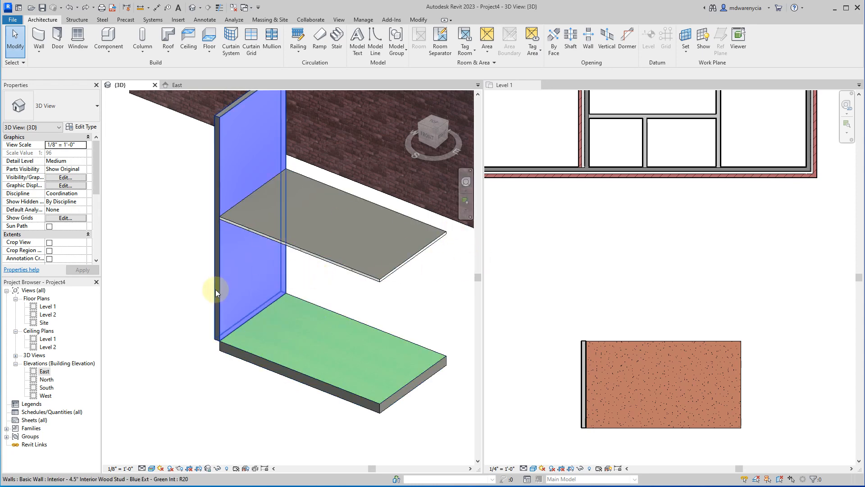
pyautogui.scroll(-4, 216, 289)
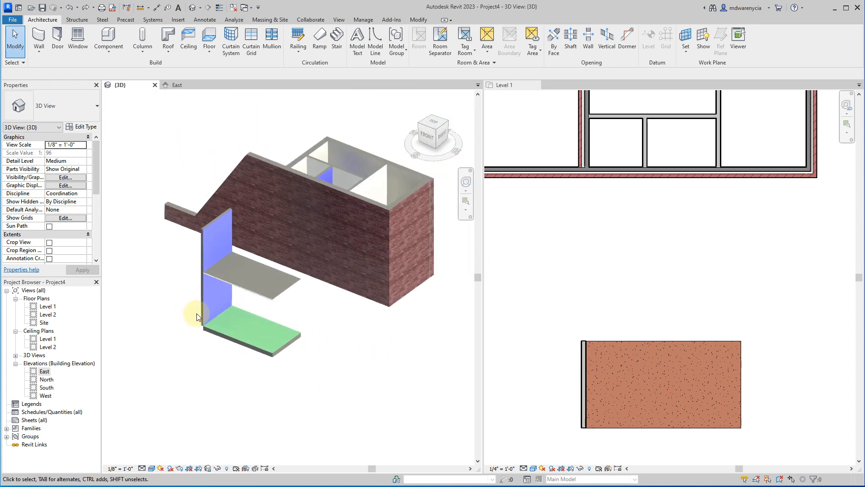